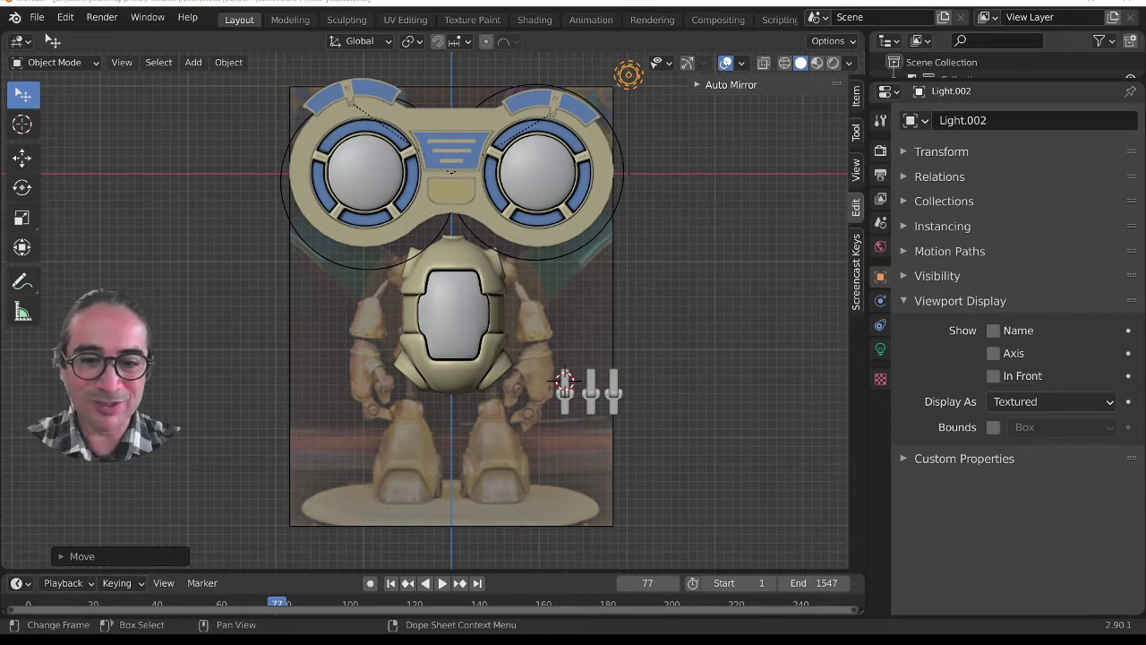
Step: Select the lower piece of the first hinge joint beside the robot and inspect it with the body against the reference image
scroll(637, 466, up, 4)
click(725, 495)
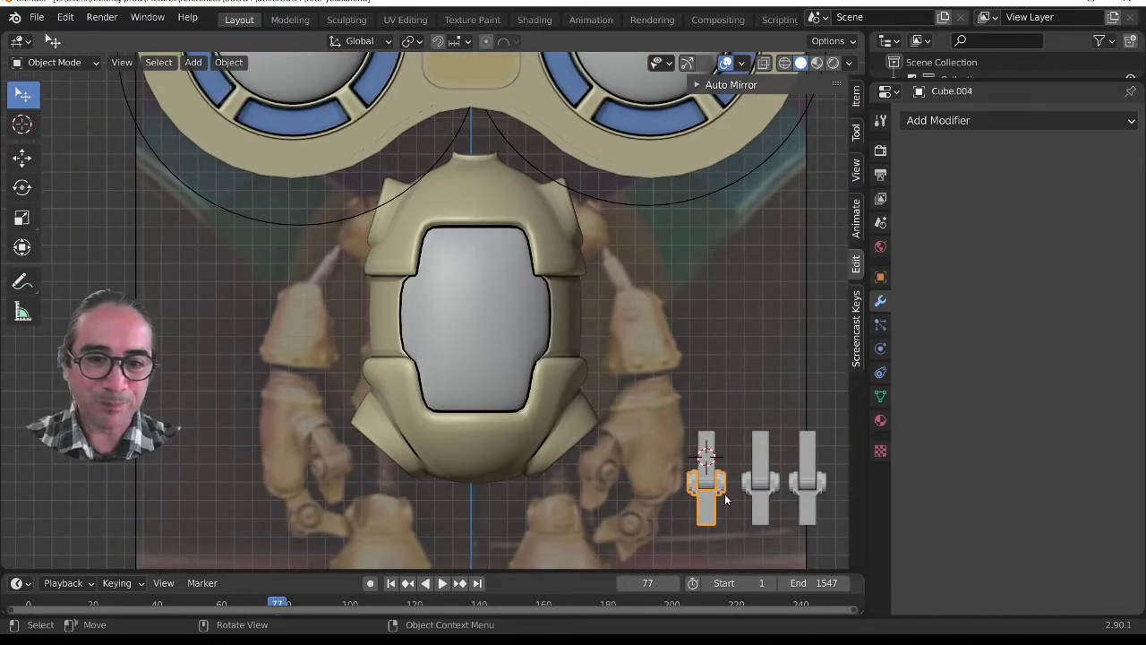
key(KP_Decimal)
scroll(635, 416, down, 8)
scroll(387, 290, down, 4)
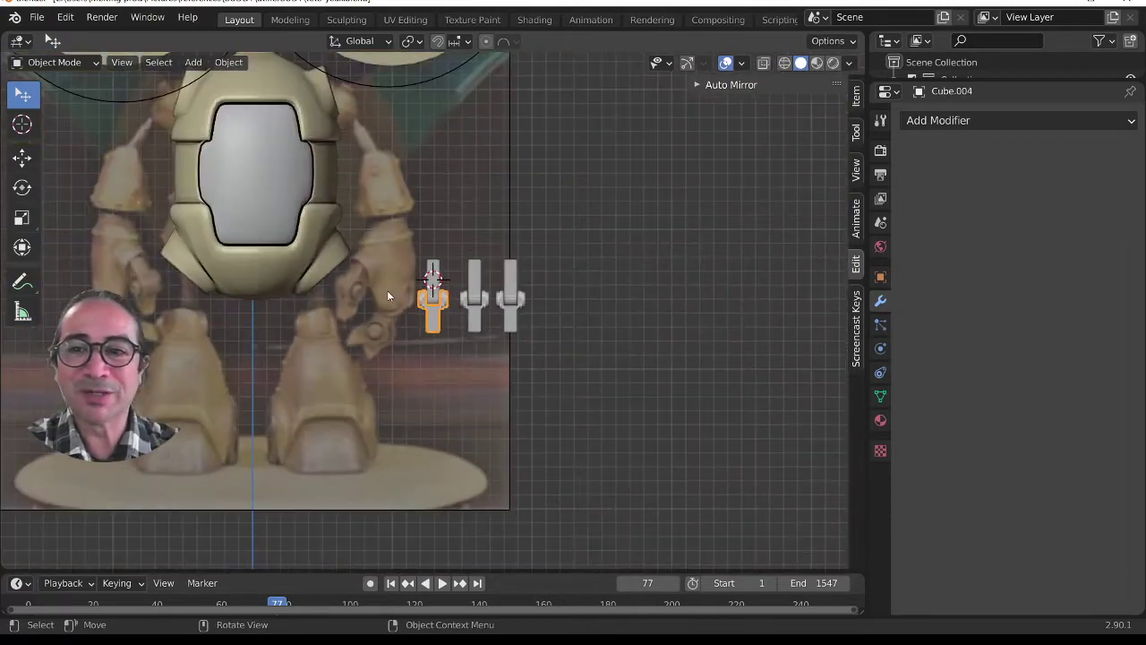
middle_drag(387, 290, 639, 149)
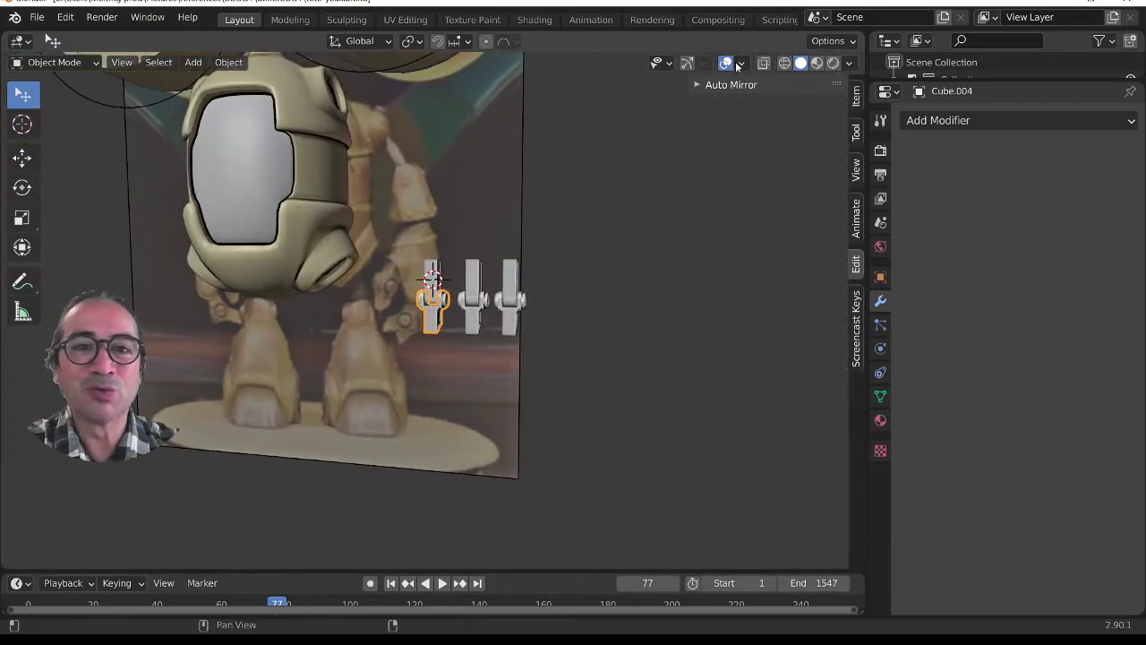
scroll(407, 215, down, 3)
middle_drag(406, 216, 404, 162)
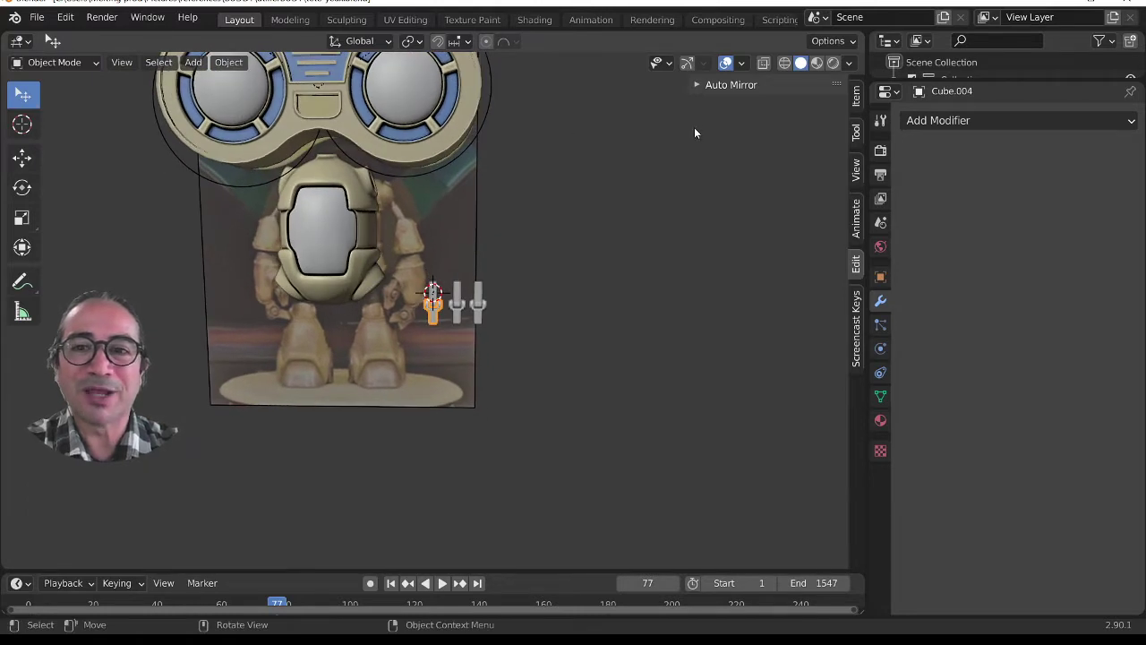
Step: Preview the robot in Material Preview shading and return the viewport to Solid shading
click(816, 64)
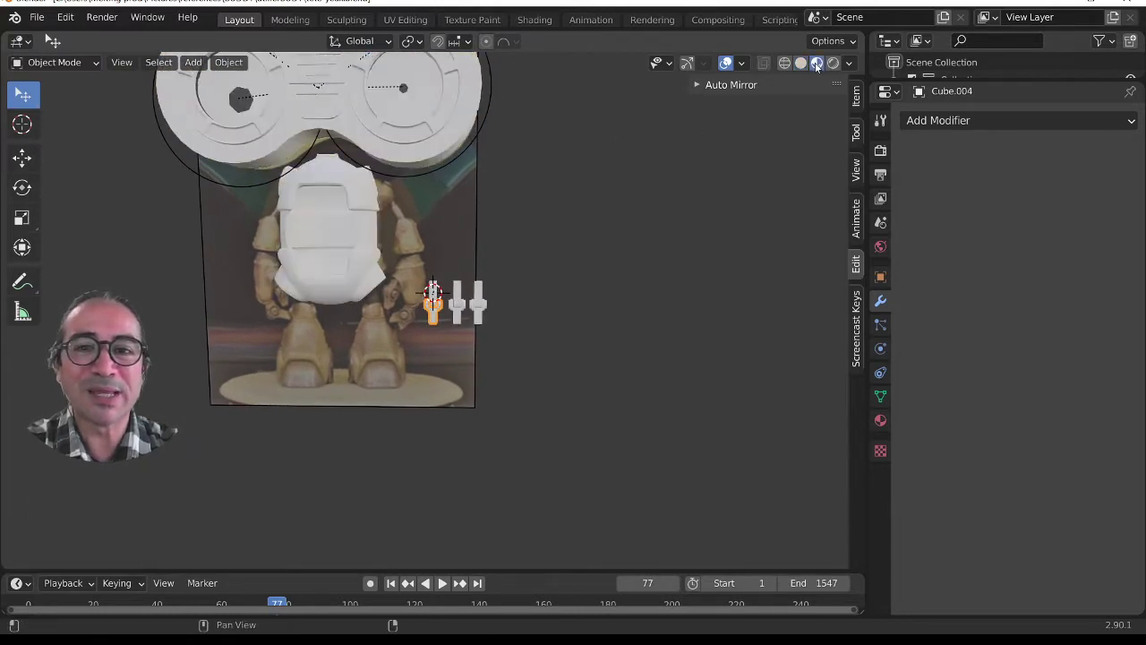
click(801, 65)
scroll(544, 304, down, 2)
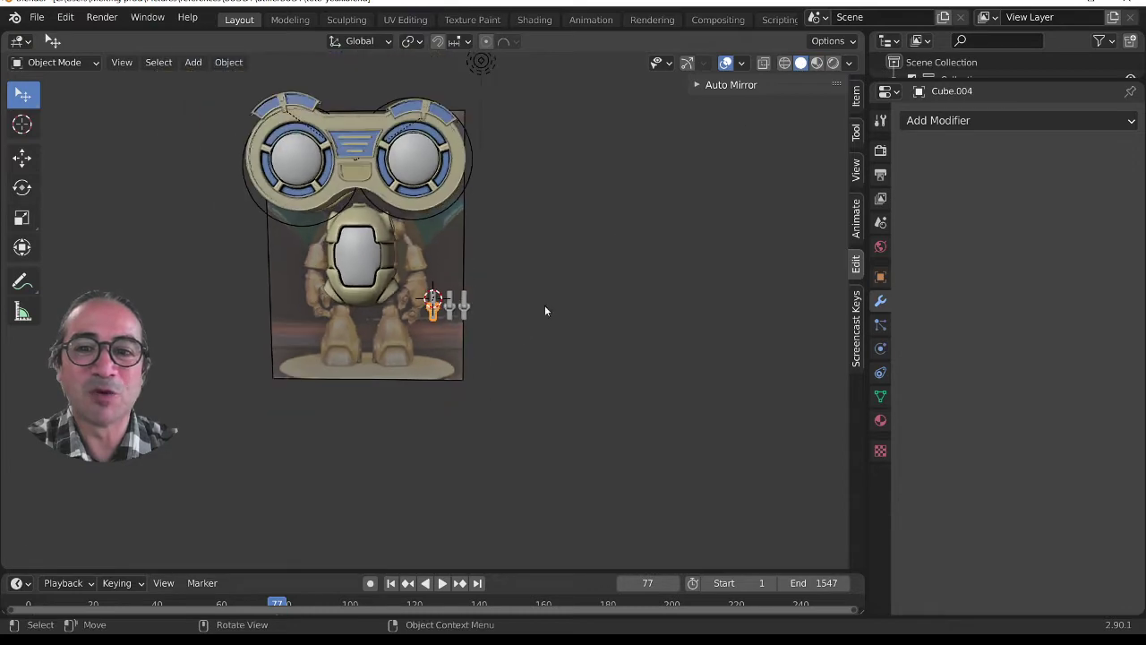
mouse_move(545, 304)
middle_down()
mouse_move(482, 329)
mouse_move(516, 317)
middle_up()
Step: Switch the solid viewport lighting from Studio to MatCap and choose the shiny metallic sphere with the bright highlight
key(KP_Decimal)
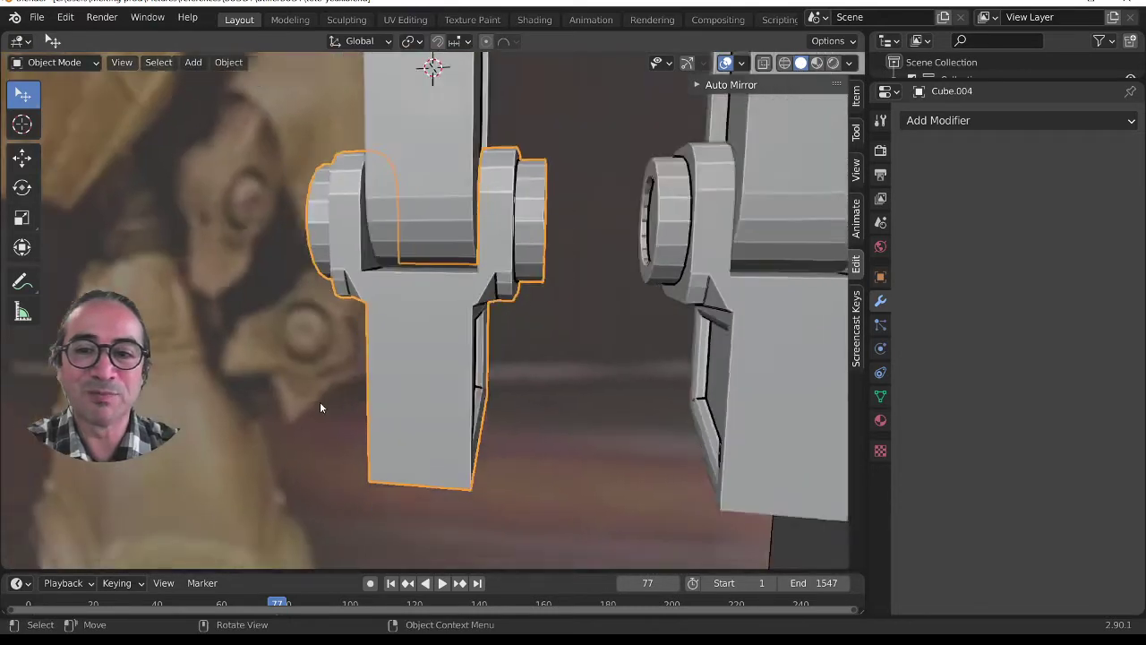
scroll(357, 376, down, 5)
middle_drag(374, 379, 397, 377)
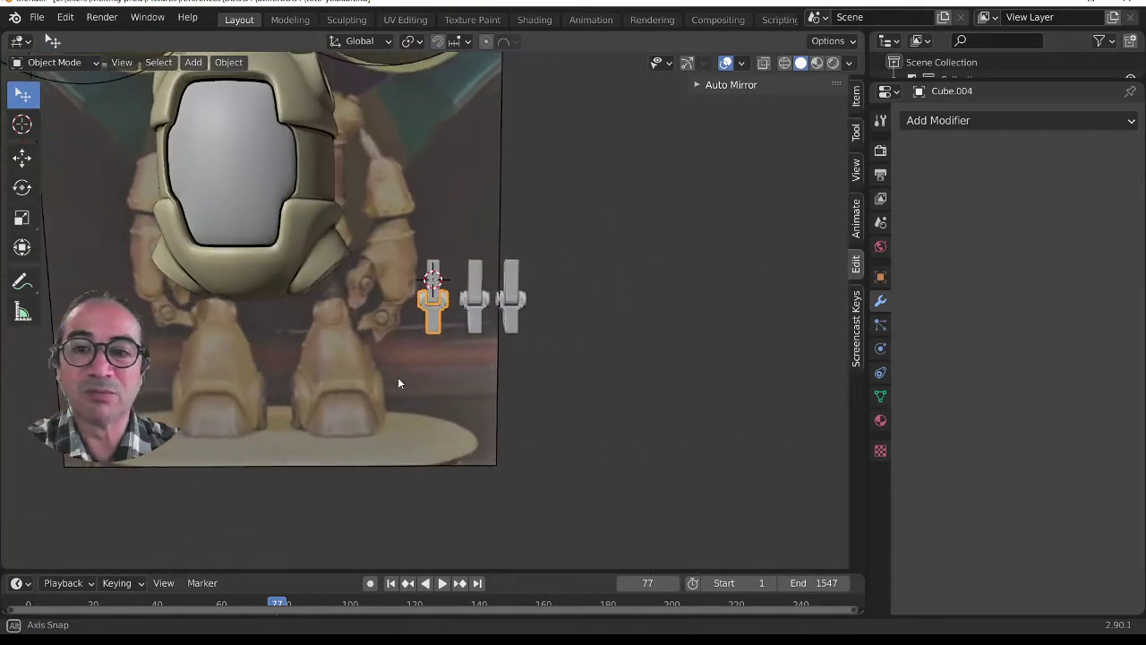
scroll(397, 375, up, 3)
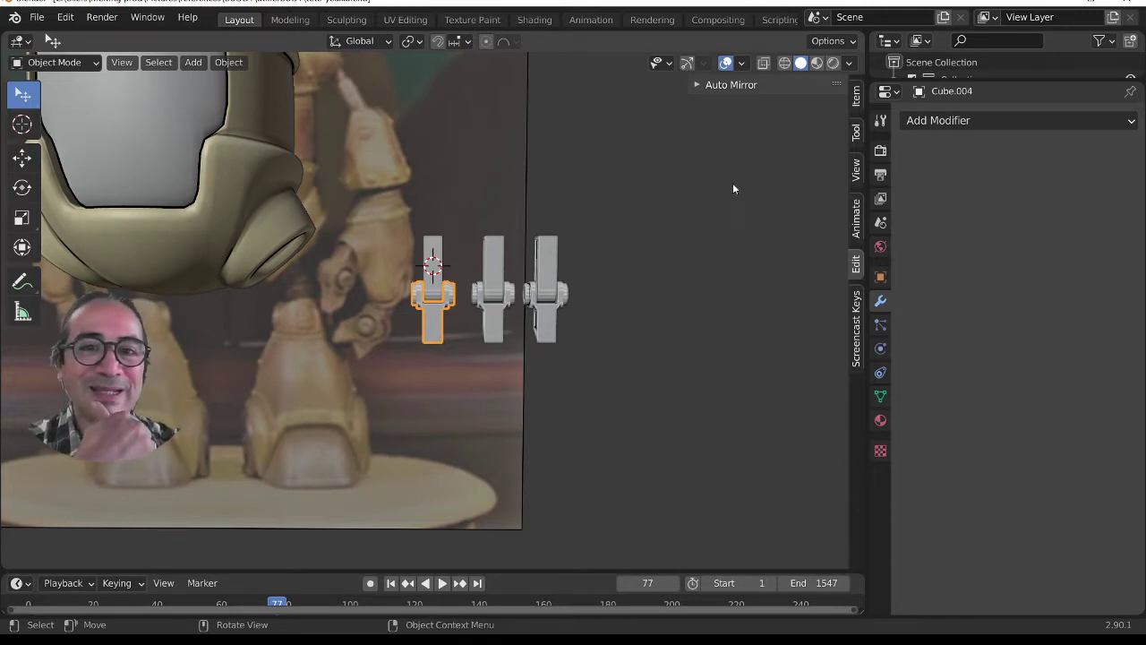
scroll(359, 343, up, 6)
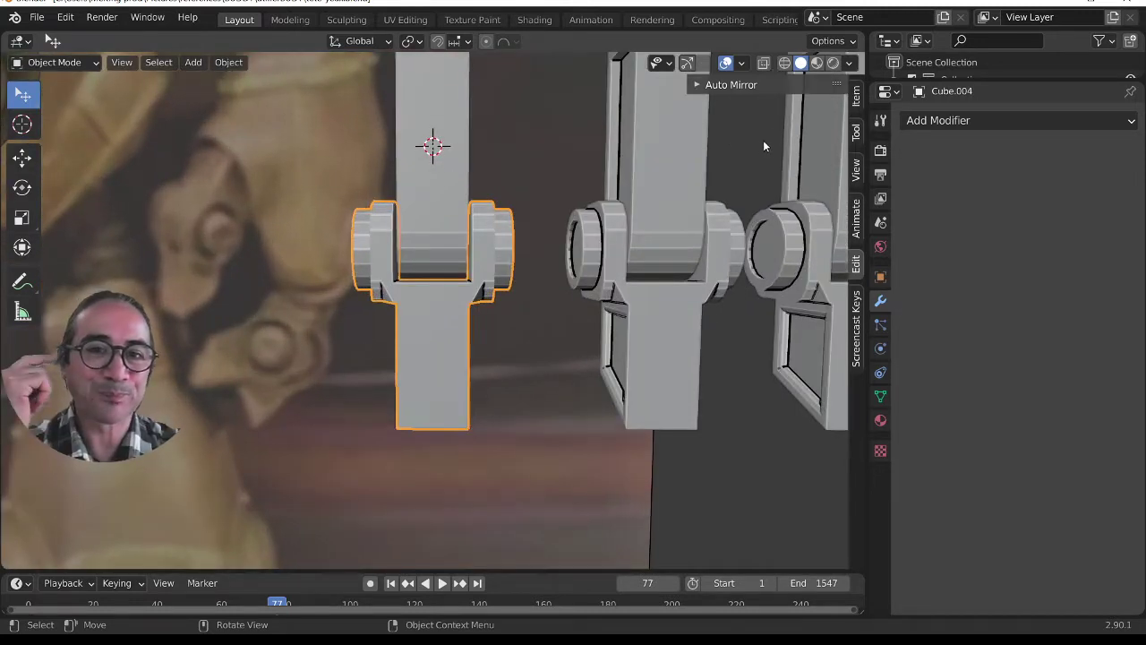
click(850, 64)
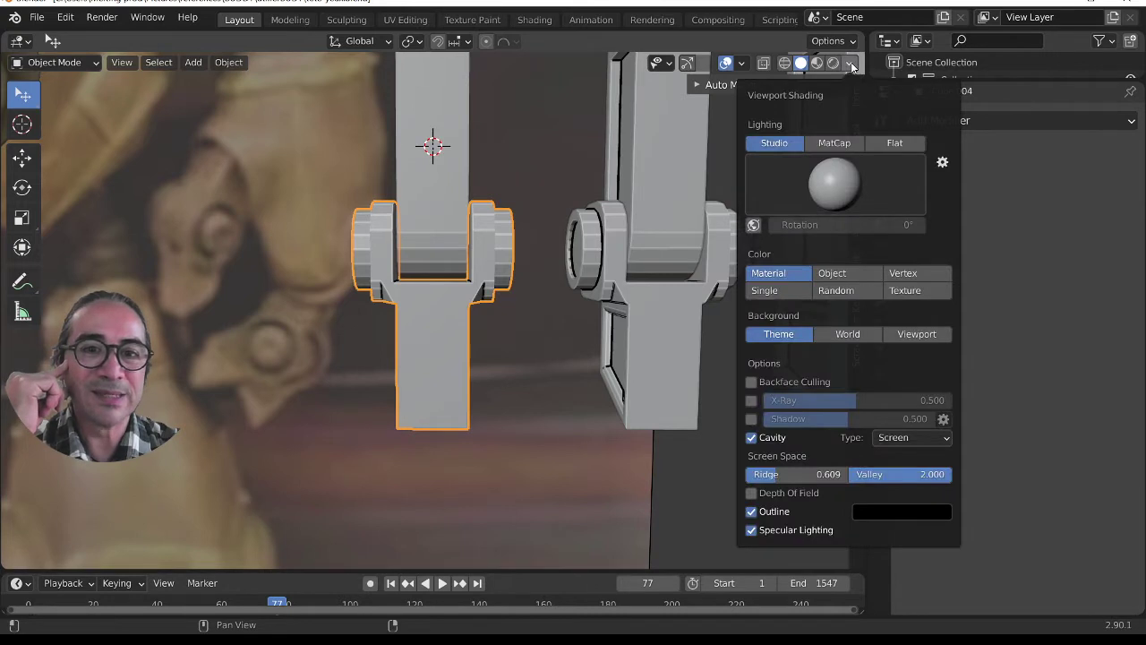
click(833, 143)
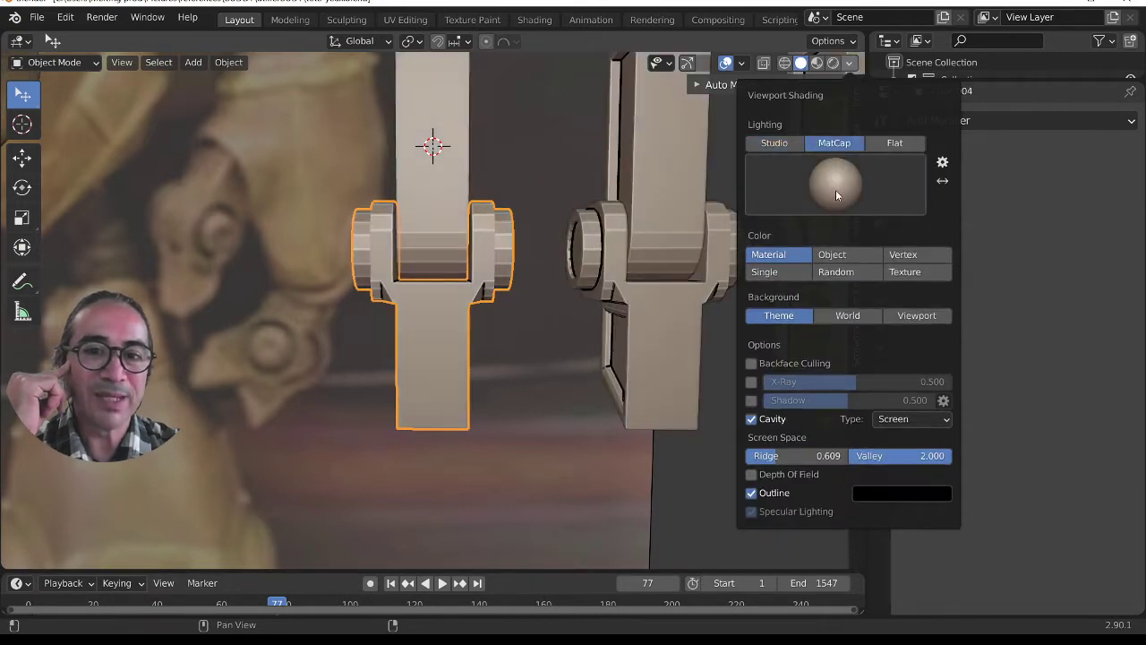
click(838, 188)
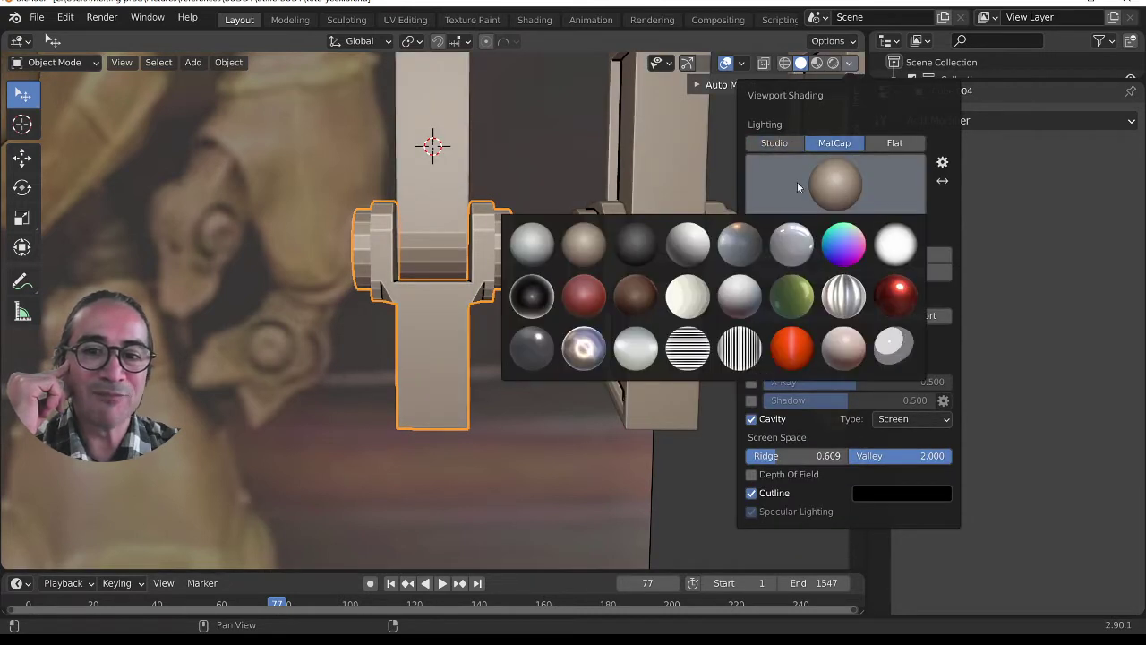
click(586, 356)
Step: Examine the robot's head, body and hinge joints under the metallic MatCap from several angles and distances
scroll(502, 358, down, 8)
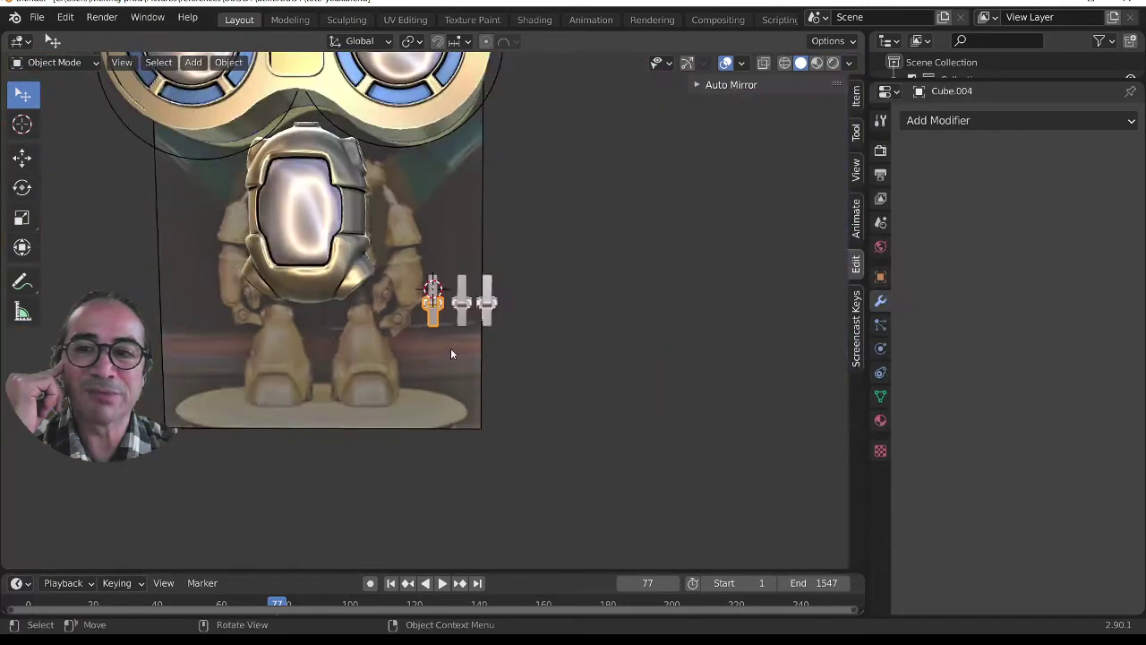
middle_drag(425, 322, 468, 351)
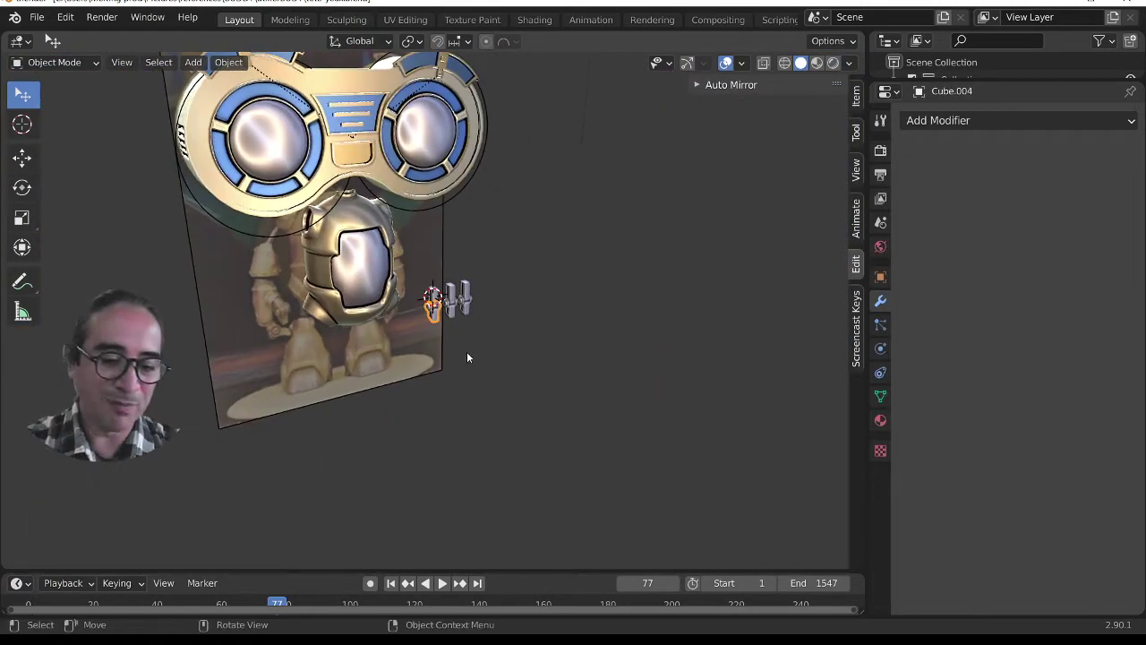
scroll(543, 335, up, 5)
shift+middle_drag(412, 225, 406, 283)
scroll(486, 435, up, 4)
scroll(459, 328, down, 4)
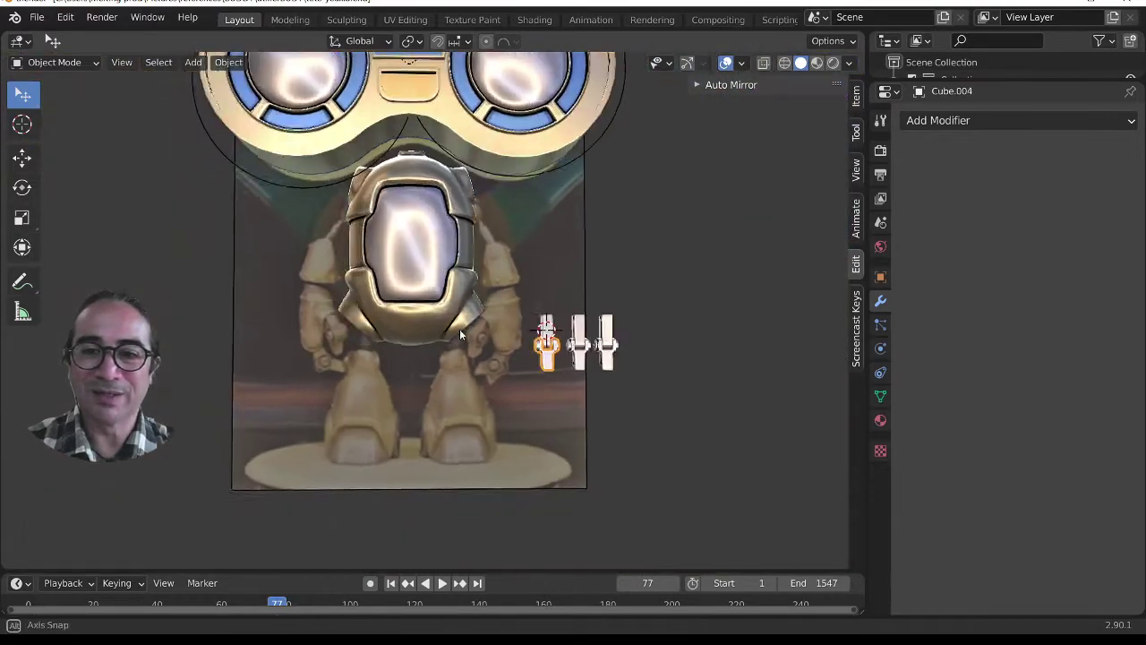
middle_drag(459, 328, 432, 337)
scroll(432, 337, up, 5)
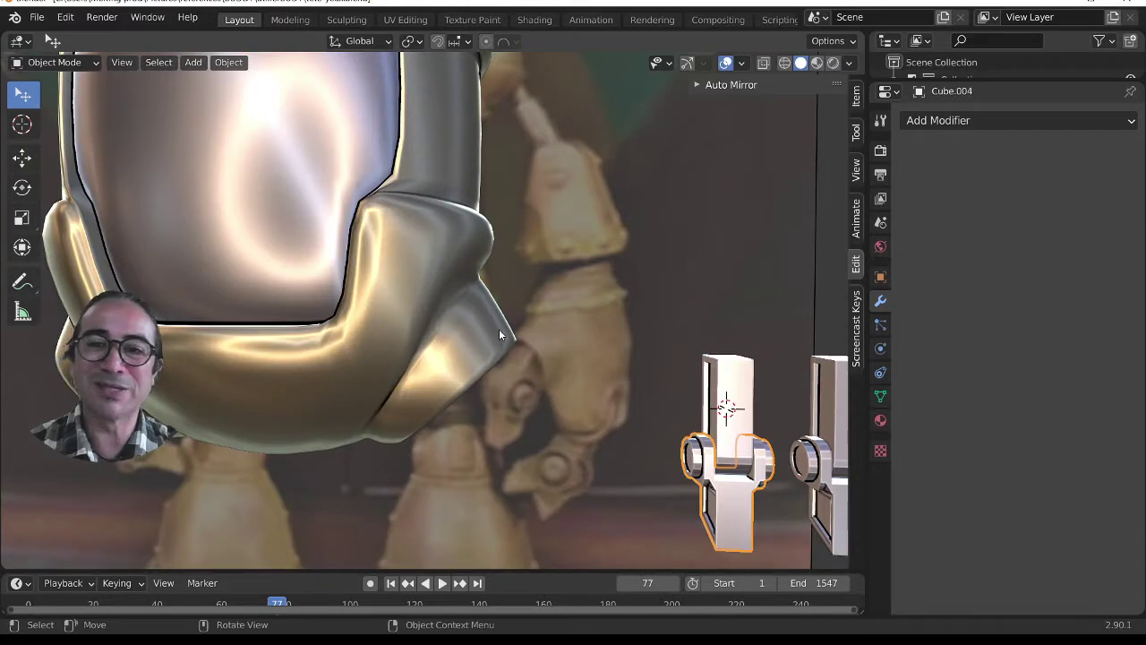
scroll(493, 331, down, 5)
middle_drag(482, 336, 492, 376)
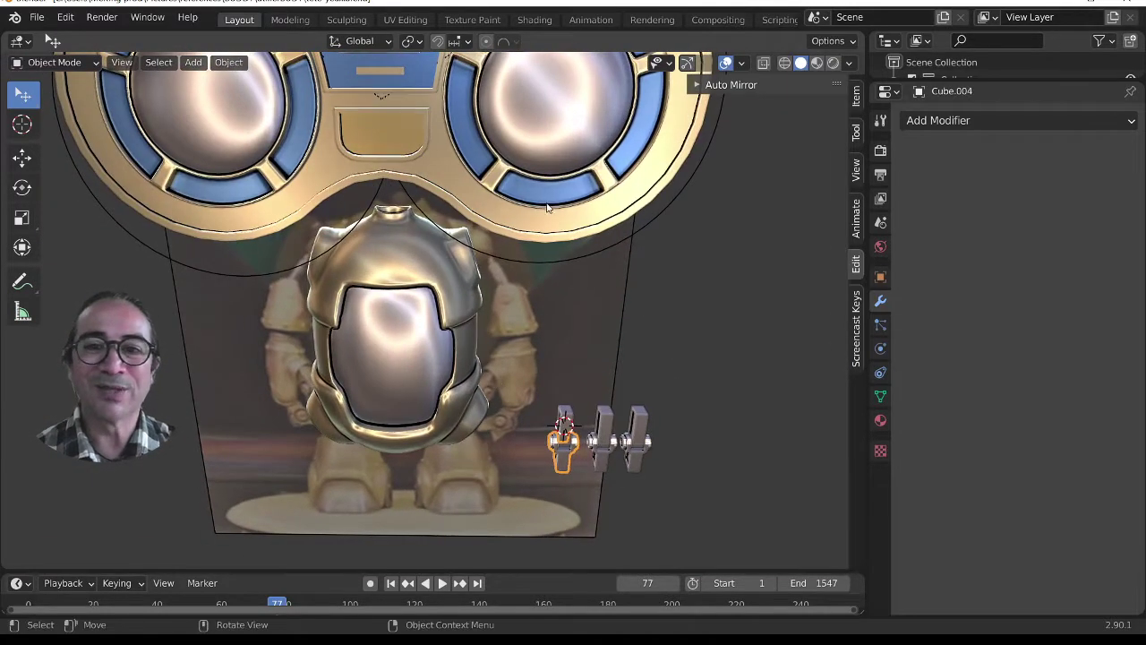
scroll(636, 288, down, 4)
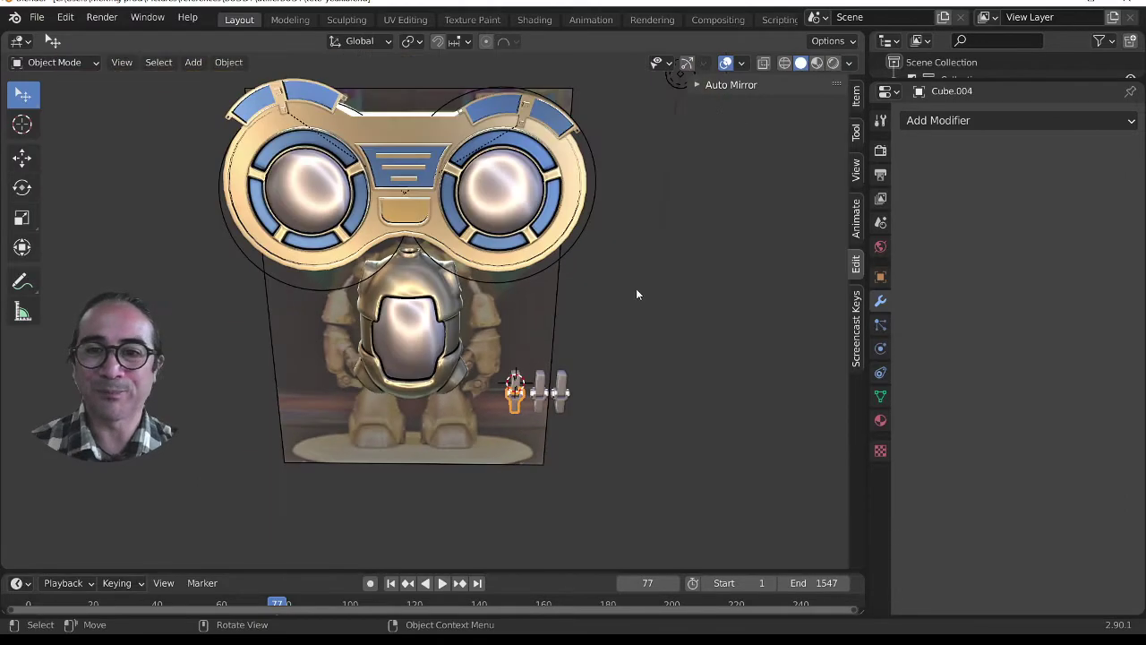
scroll(573, 350, up, 4)
shift+middle_drag(572, 350, 634, 362)
scroll(569, 437, up, 3)
scroll(613, 369, down, 4)
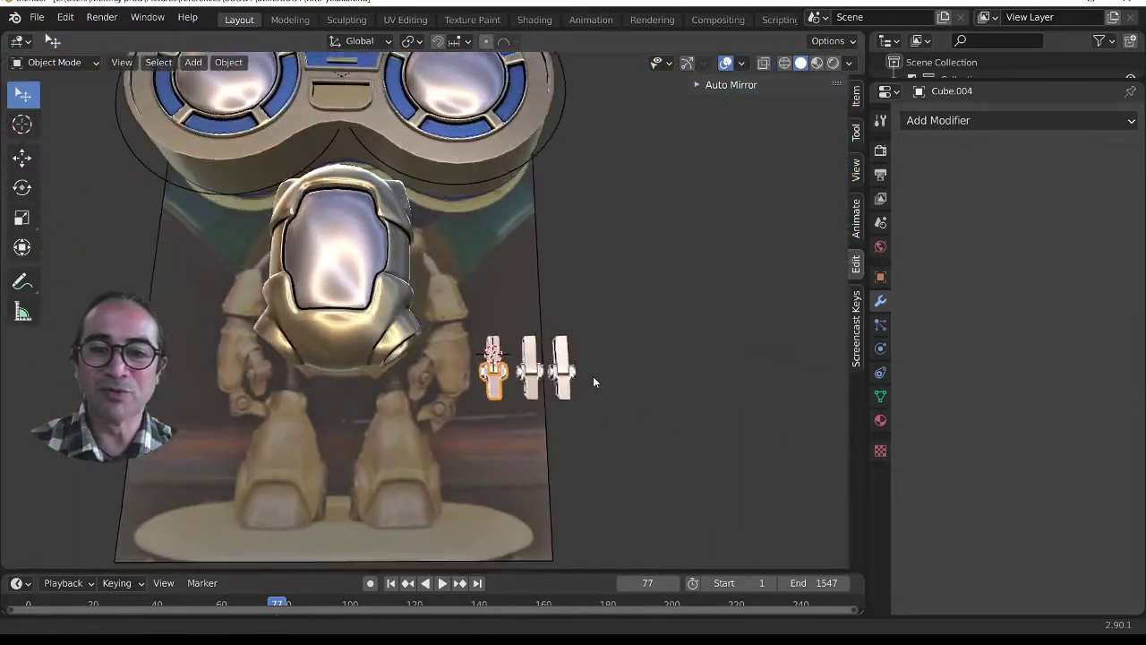
scroll(593, 376, up, 6)
scroll(603, 466, down, 3)
middle_drag(602, 465, 581, 385)
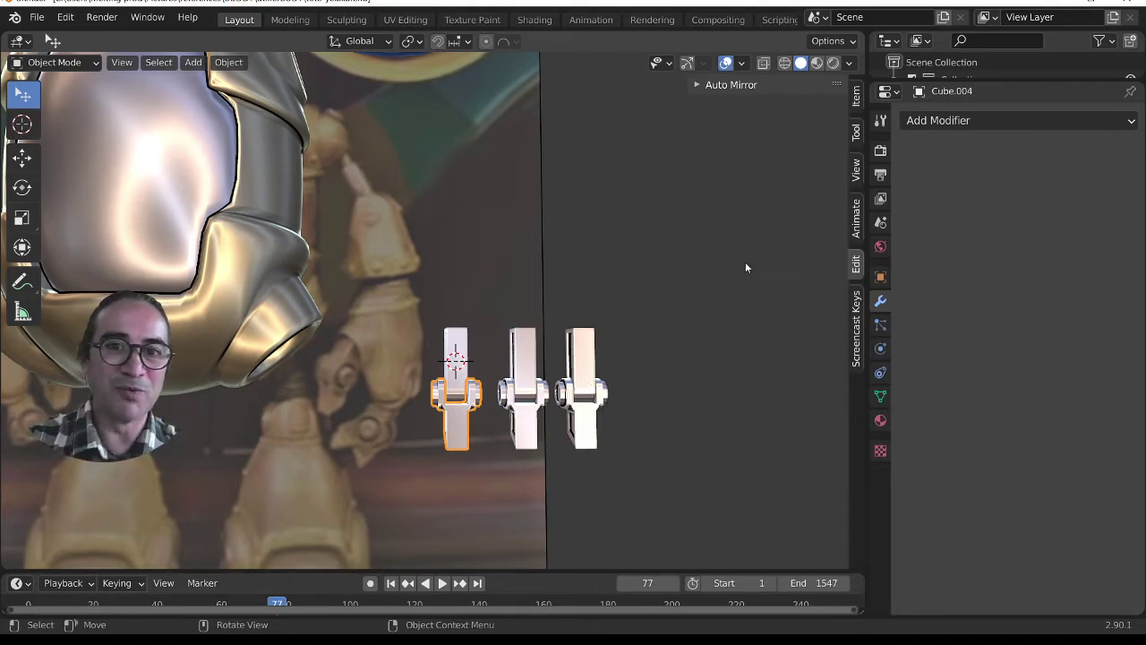
scroll(519, 411, up, 5)
scroll(547, 381, down, 4)
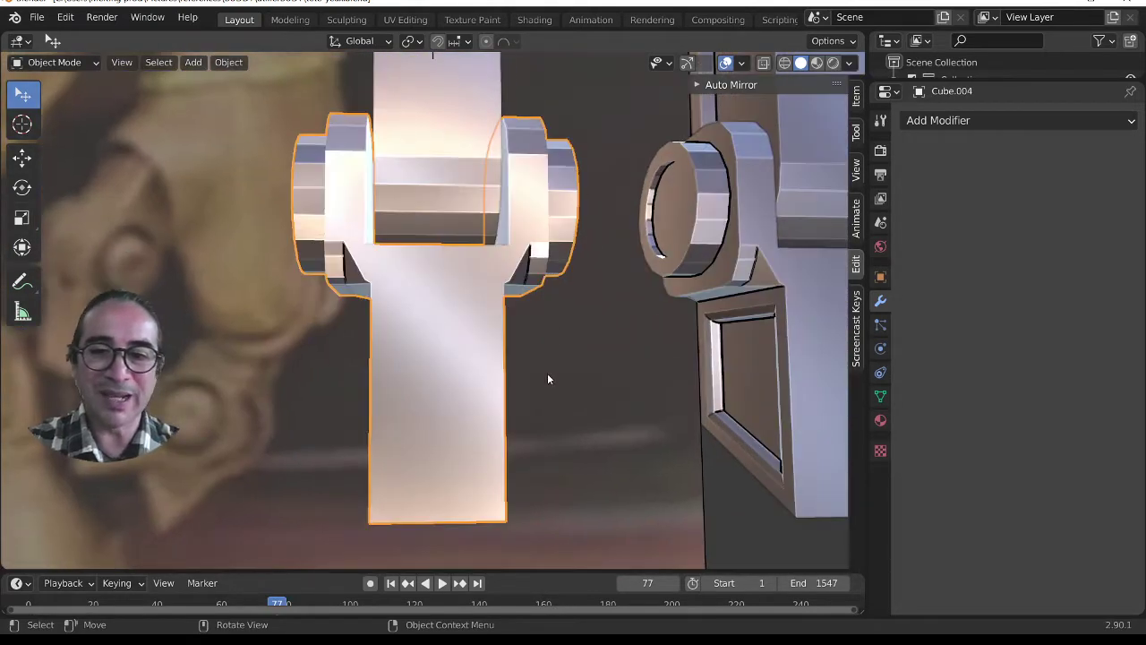
middle_drag(483, 355, 529, 374)
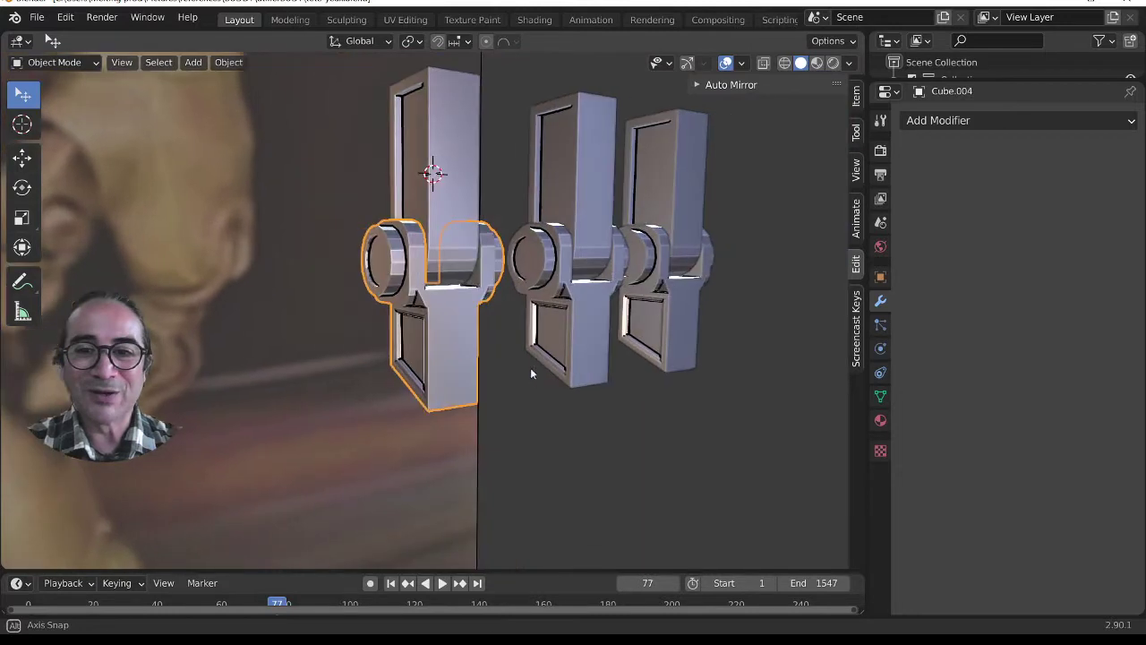
Step: Change the MatCap to the matte red sphere and check it on the hinge joints and body
click(851, 63)
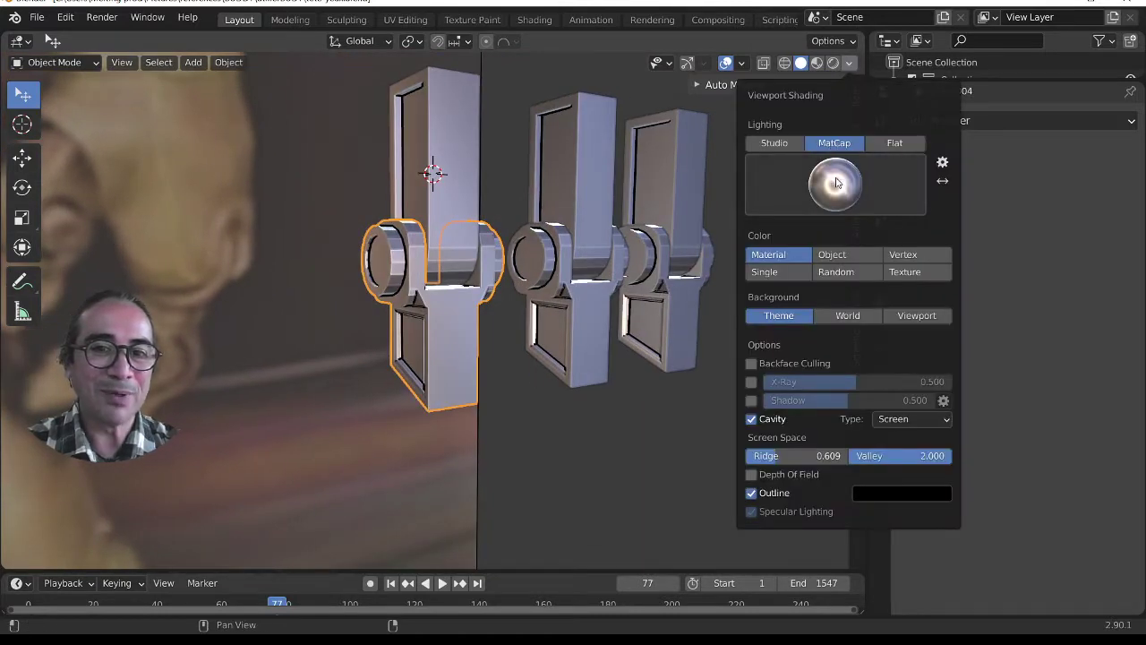
click(836, 182)
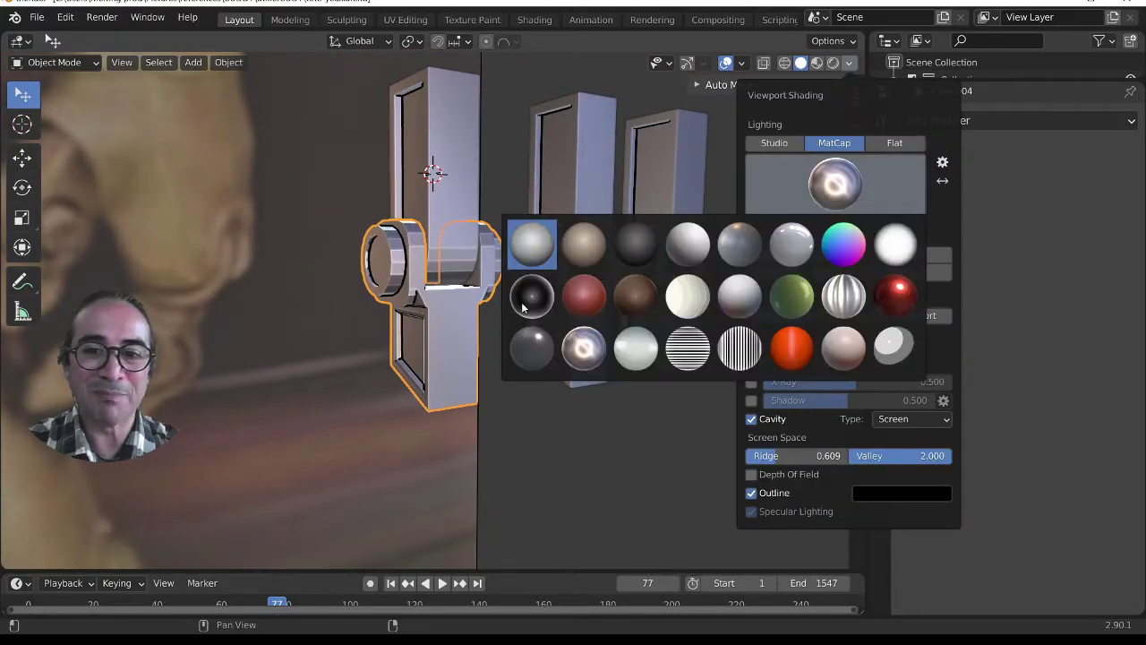
click(598, 299)
middle_drag(549, 360, 471, 356)
scroll(470, 356, down, 4)
scroll(450, 351, down, 3)
middle_drag(367, 318, 289, 260)
scroll(289, 261, up, 9)
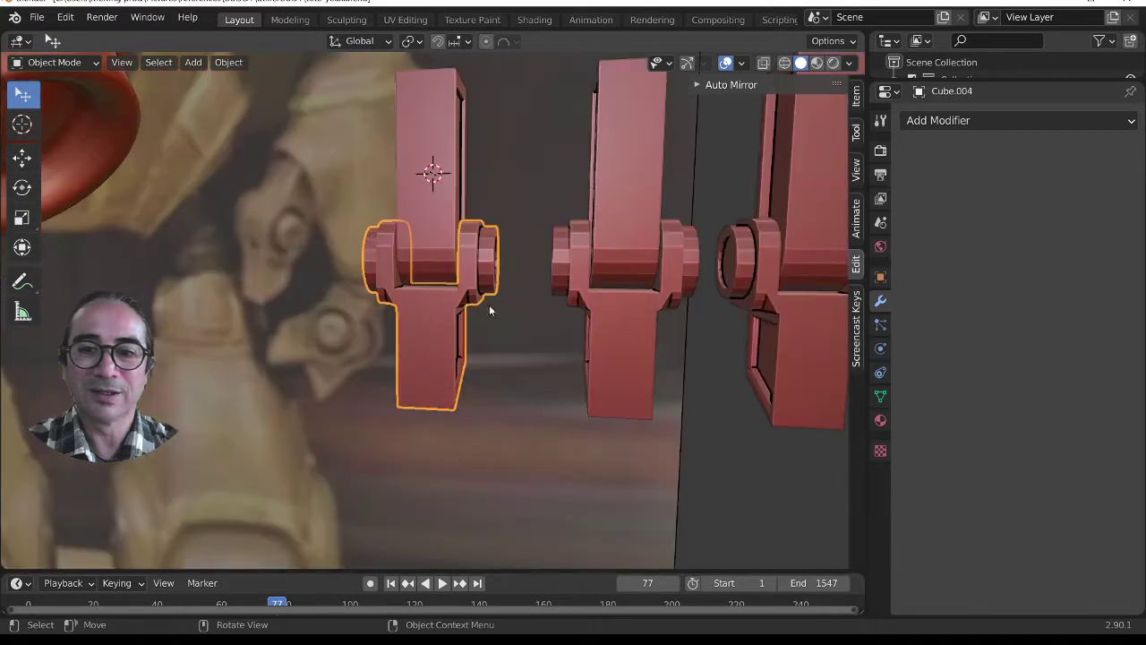
Step: Change the MatCap to the cream sphere with banded, toon-like shading
click(849, 63)
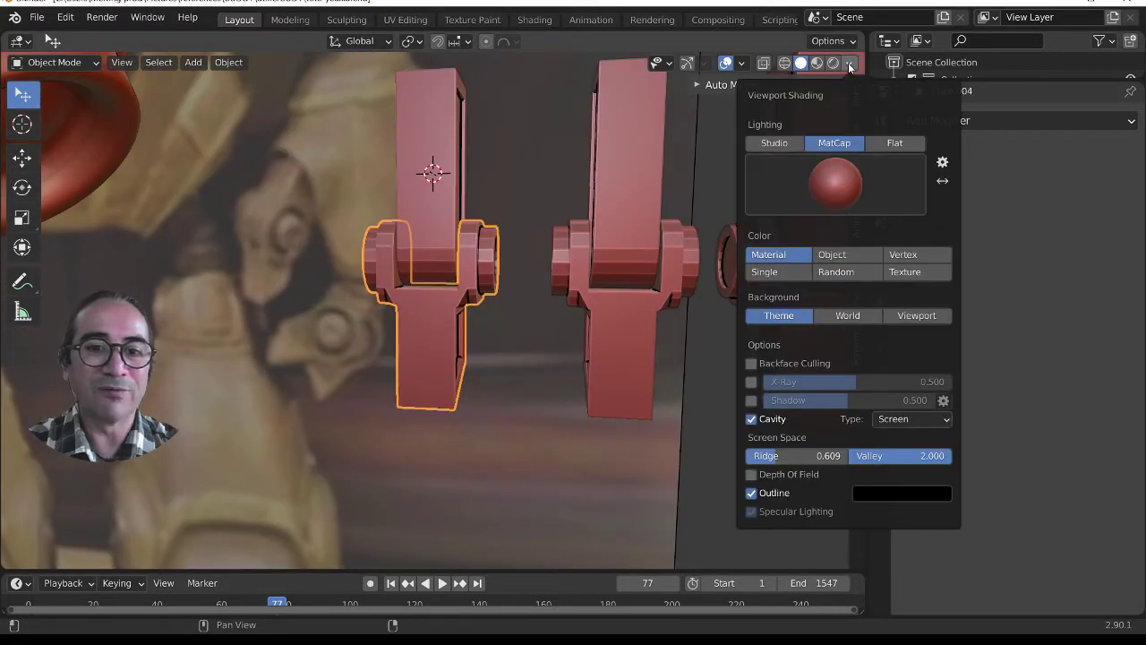
click(841, 194)
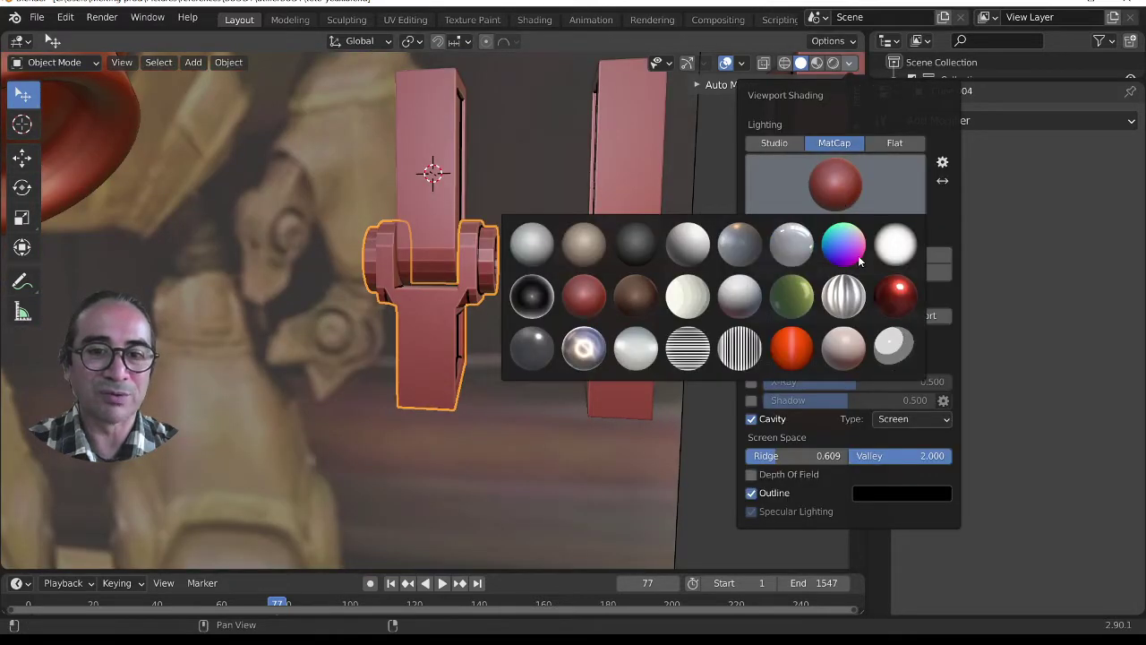
click(690, 306)
Step: Examine the head, body and selected hinge joint under the cream banded MatCap from different angles
scroll(457, 345, down, 10)
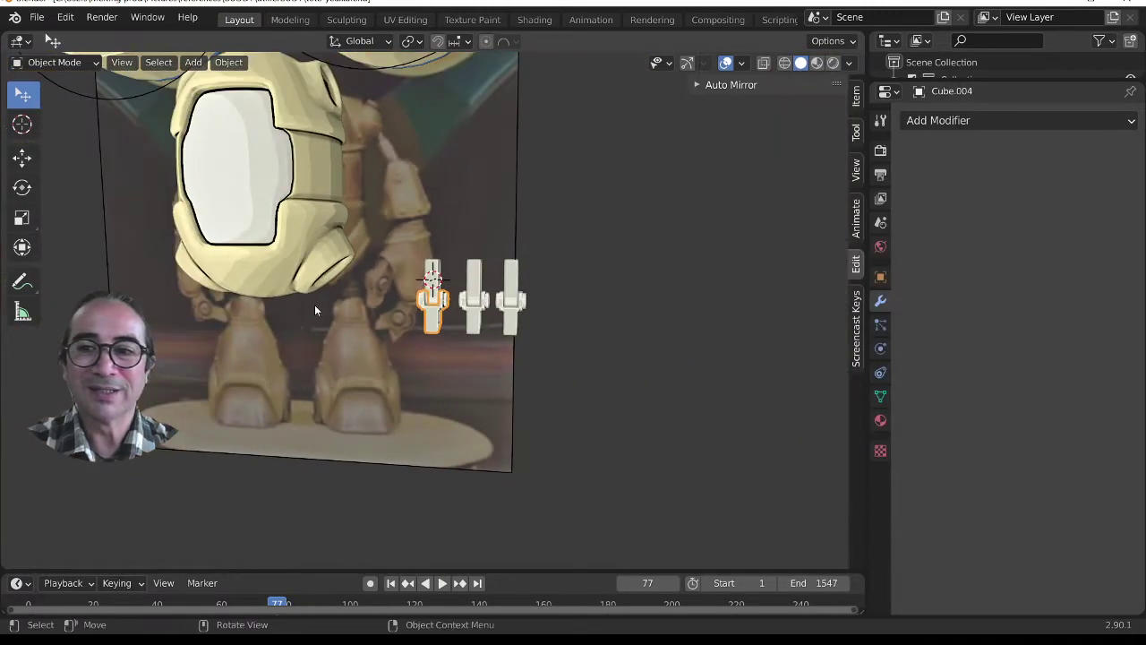
middle_drag(346, 284, 499, 442)
scroll(511, 376, up, 1)
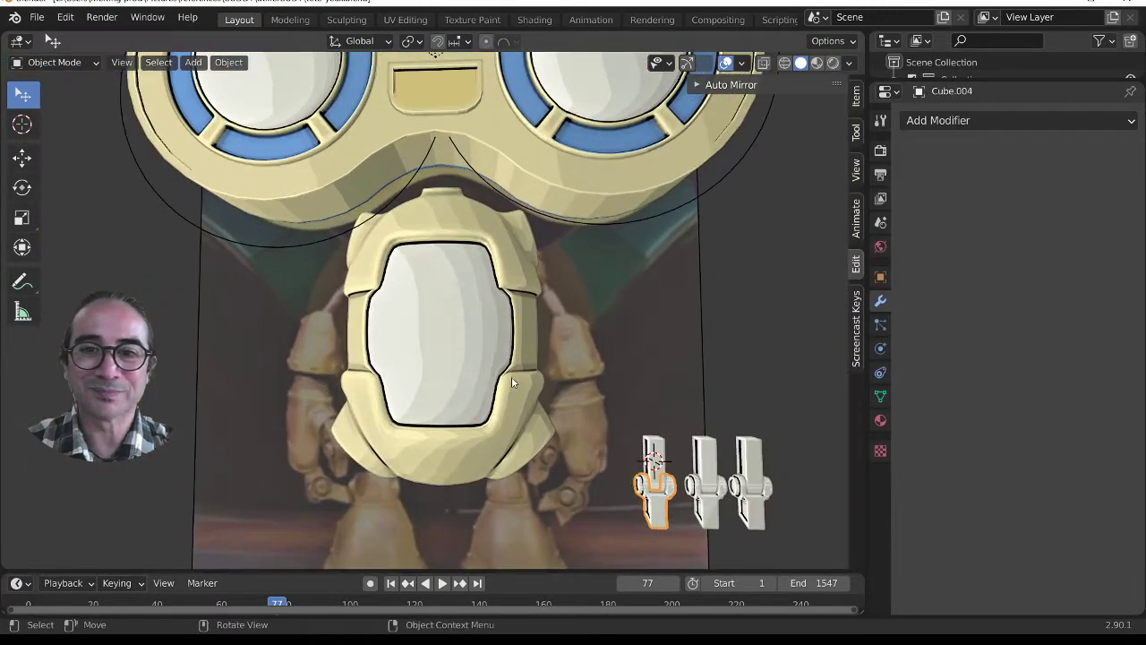
middle_drag(511, 376, 445, 380)
scroll(429, 269, down, 3)
scroll(535, 356, up, 4)
shift+middle_drag(541, 352, 575, 315)
scroll(495, 297, up, 3)
key(KP_Decimal)
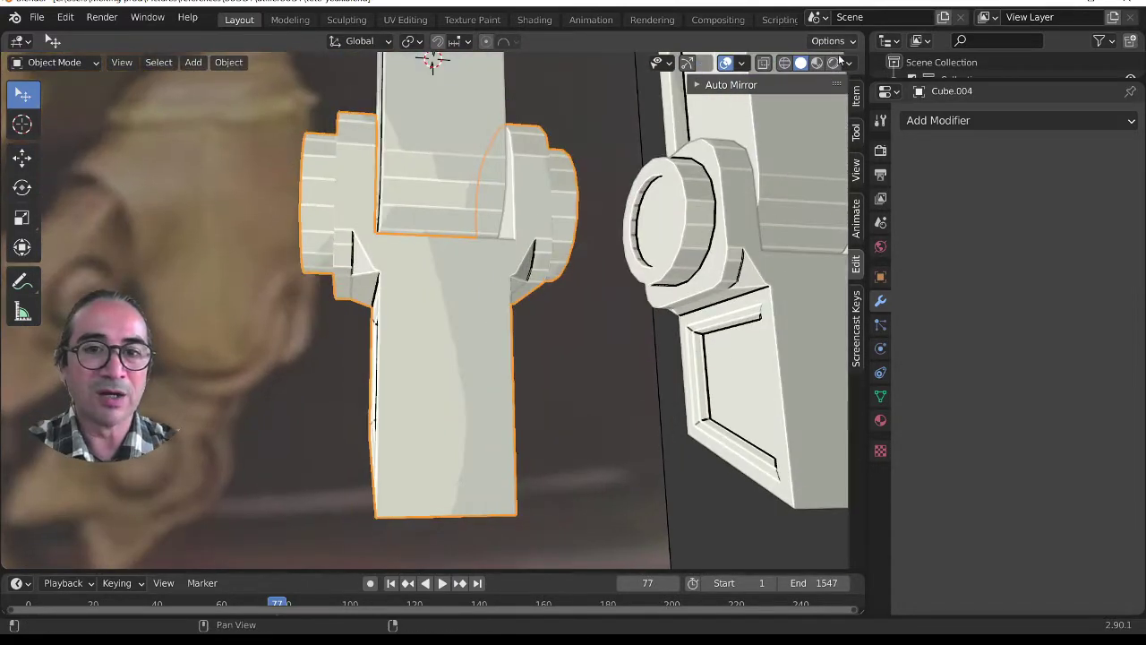
Step: Change the MatCap to the glossy dark red sphere and check it on the hinge joints and whole robot
click(847, 64)
click(820, 188)
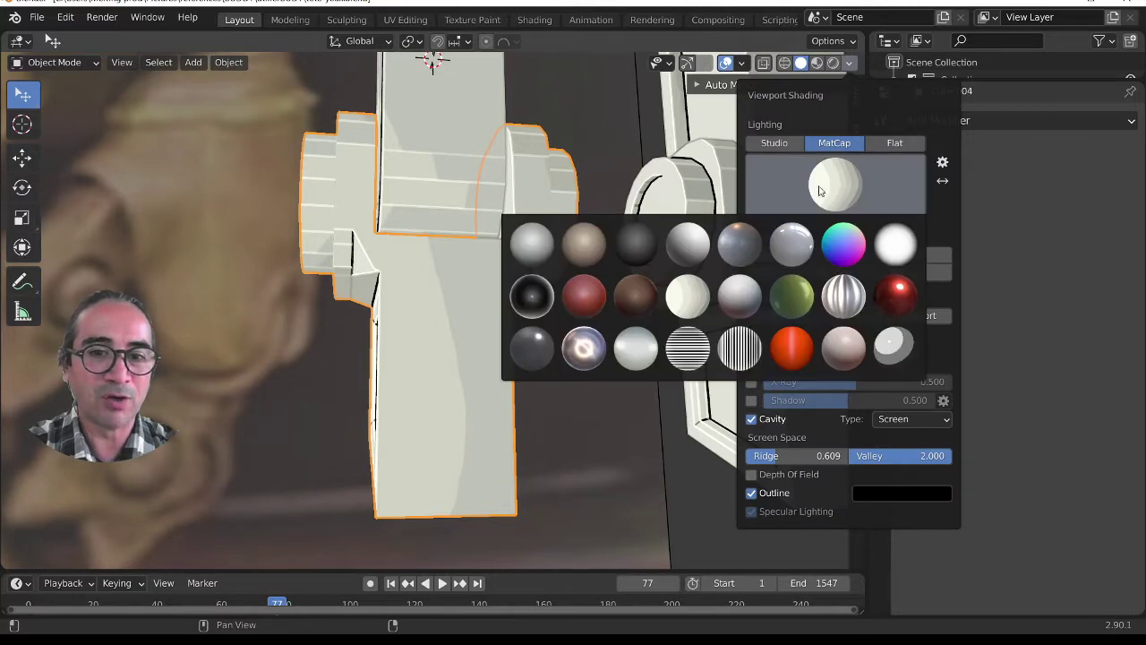
click(904, 300)
scroll(409, 372, down, 6)
mouse_move(443, 340)
middle_down()
mouse_move(369, 350)
mouse_move(438, 372)
middle_up()
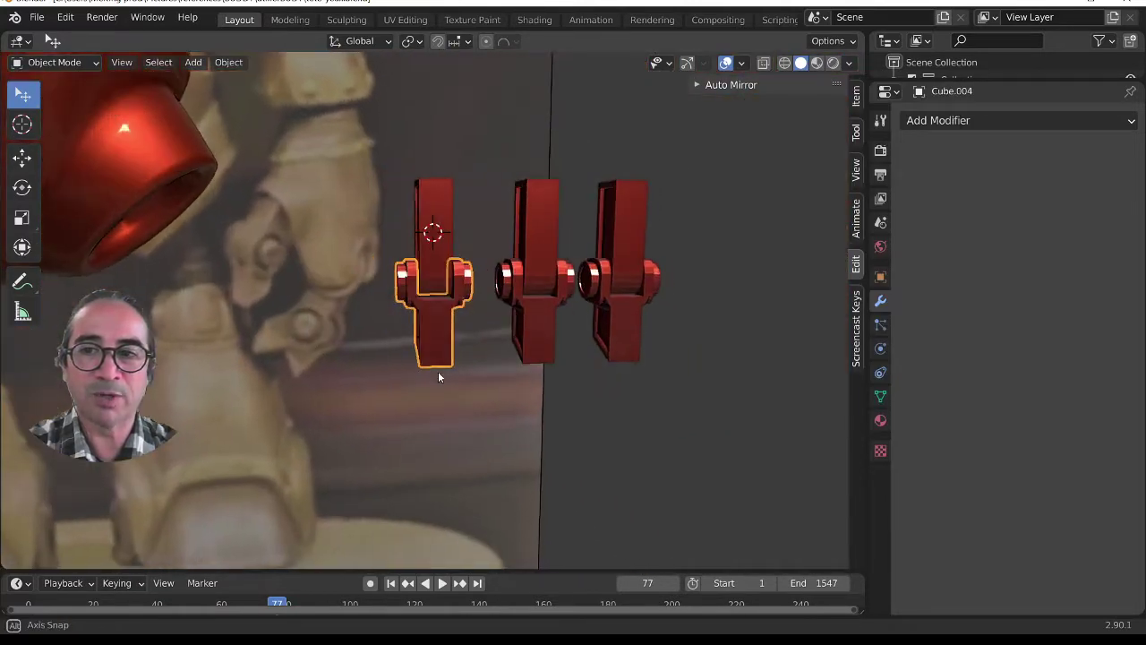
scroll(438, 371, down, 8)
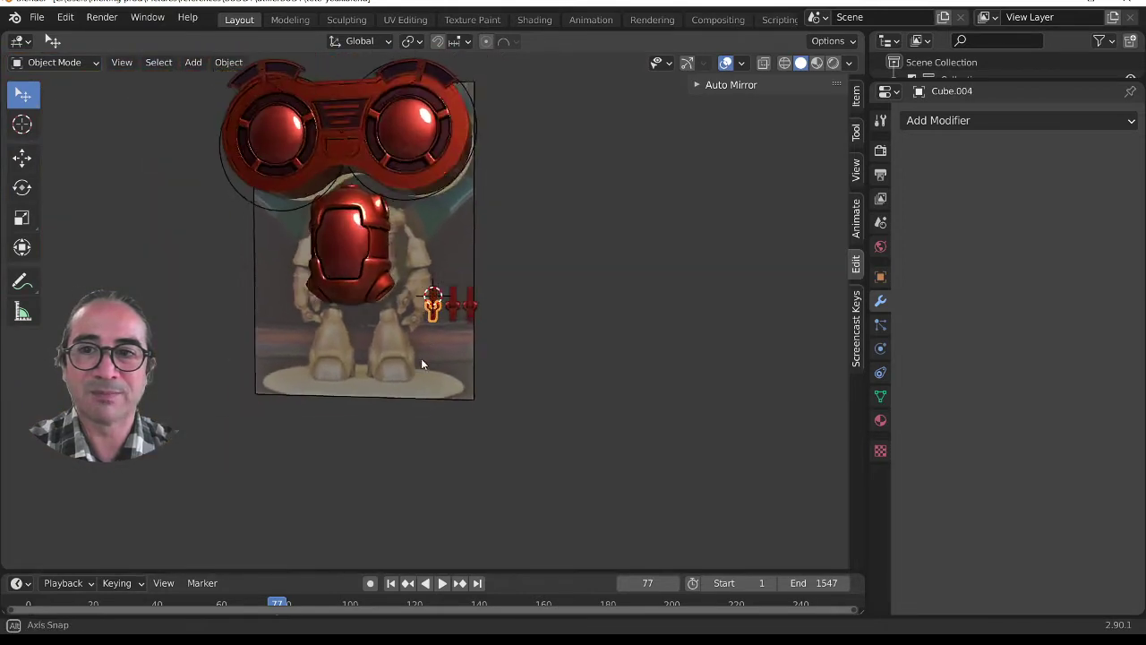
scroll(470, 363, up, 10)
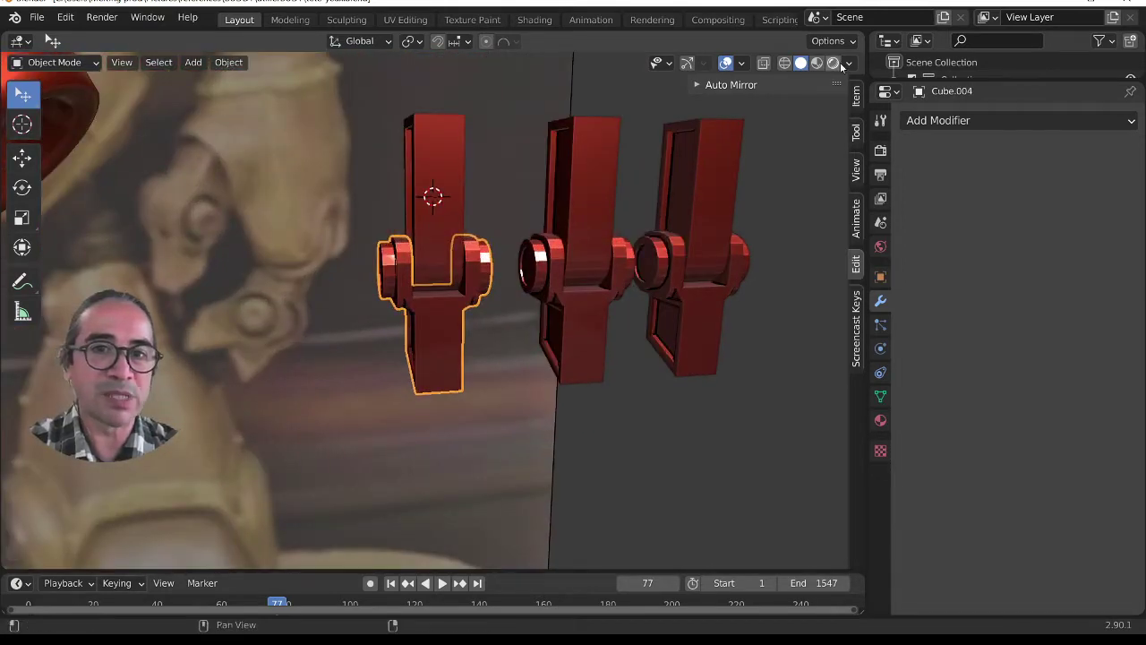
Step: Change the MatCap to the shiny metal sphere with the bright central highlight and check it on the hinge joints
click(846, 63)
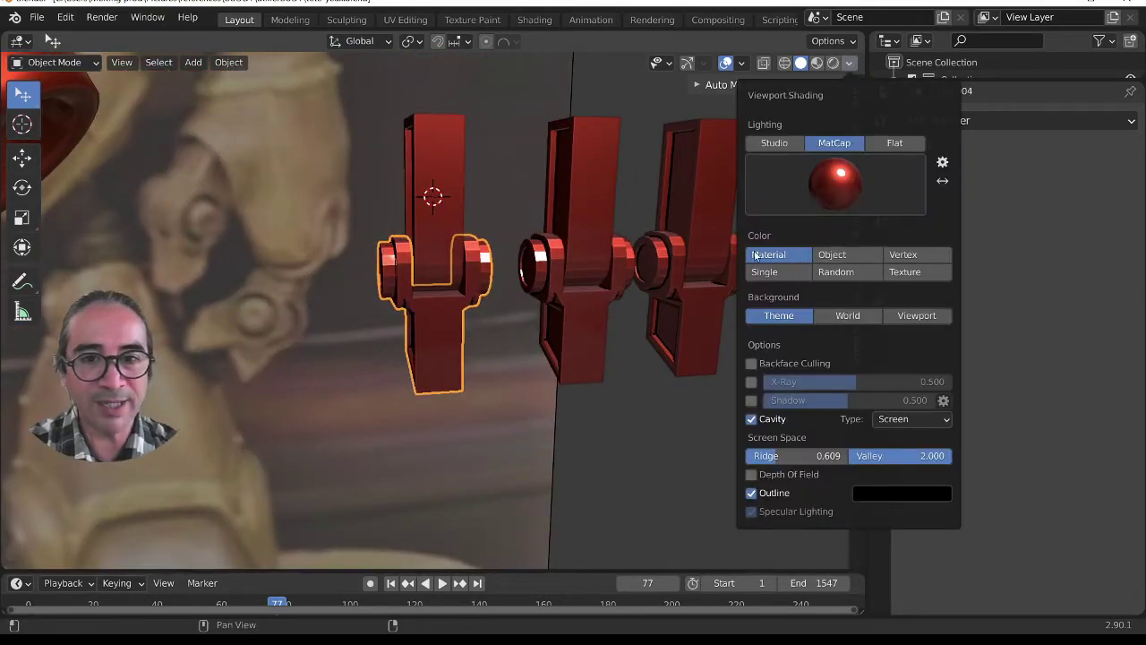
click(835, 183)
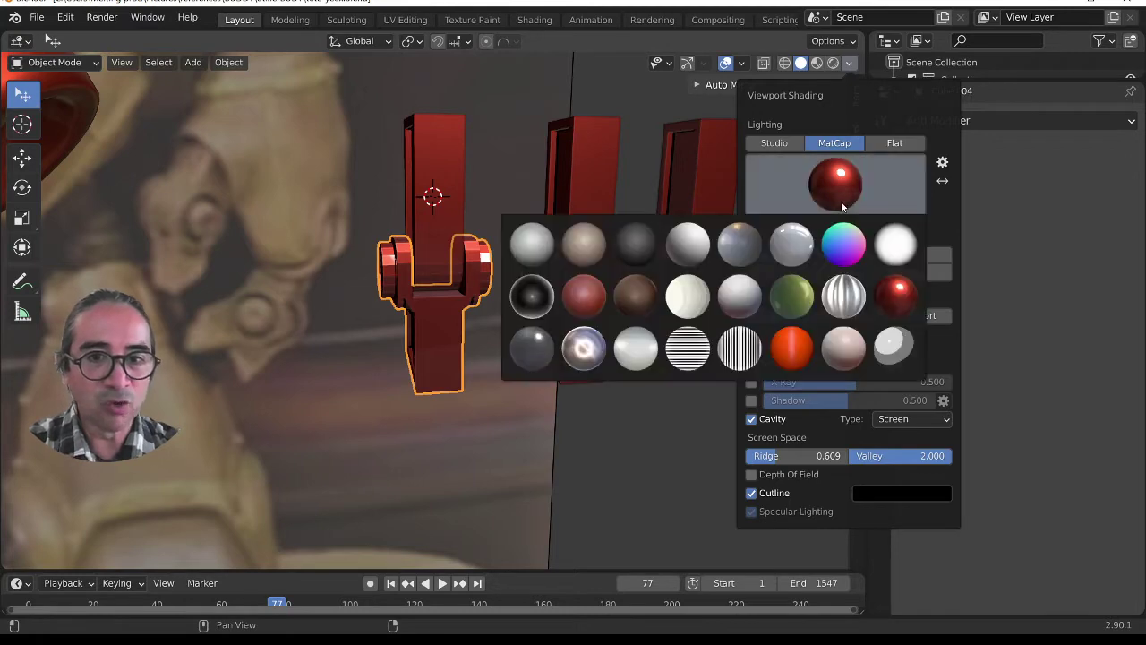
click(589, 353)
scroll(575, 405, down, 9)
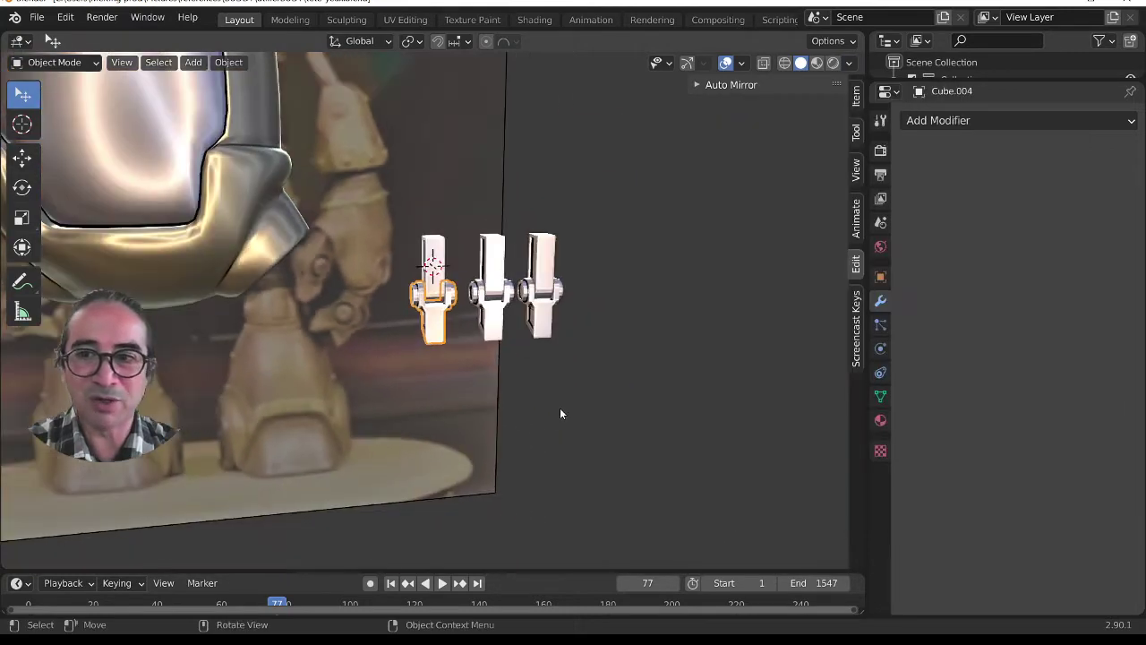
middle_drag(432, 383, 295, 320)
scroll(330, 343, up, 10)
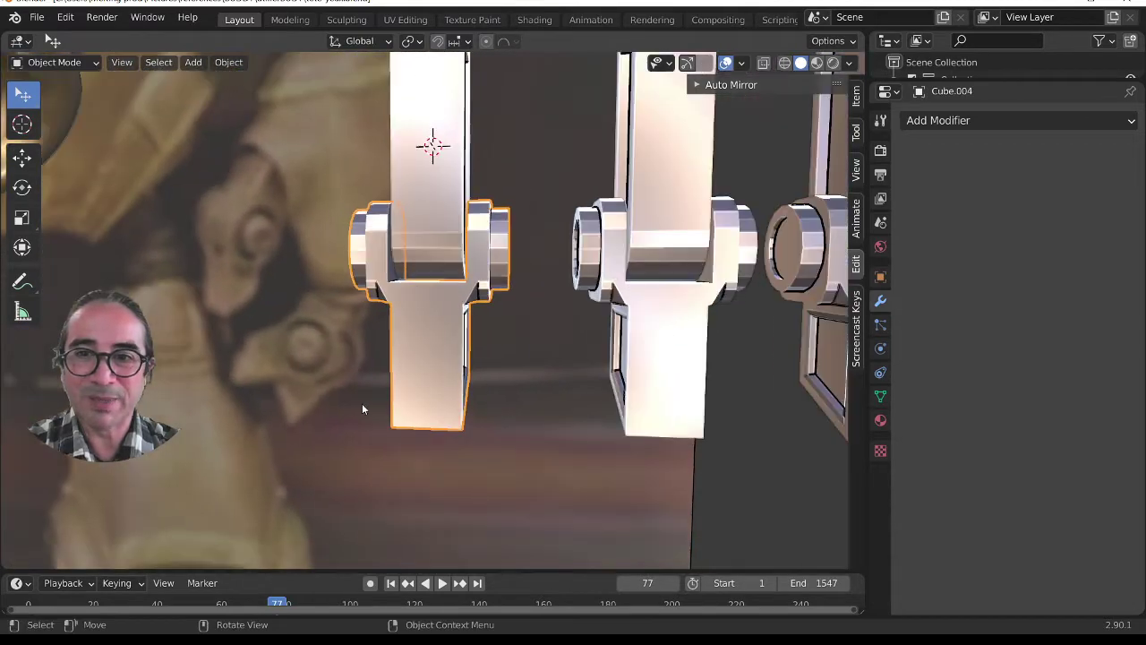
middle_drag(363, 409, 526, 319)
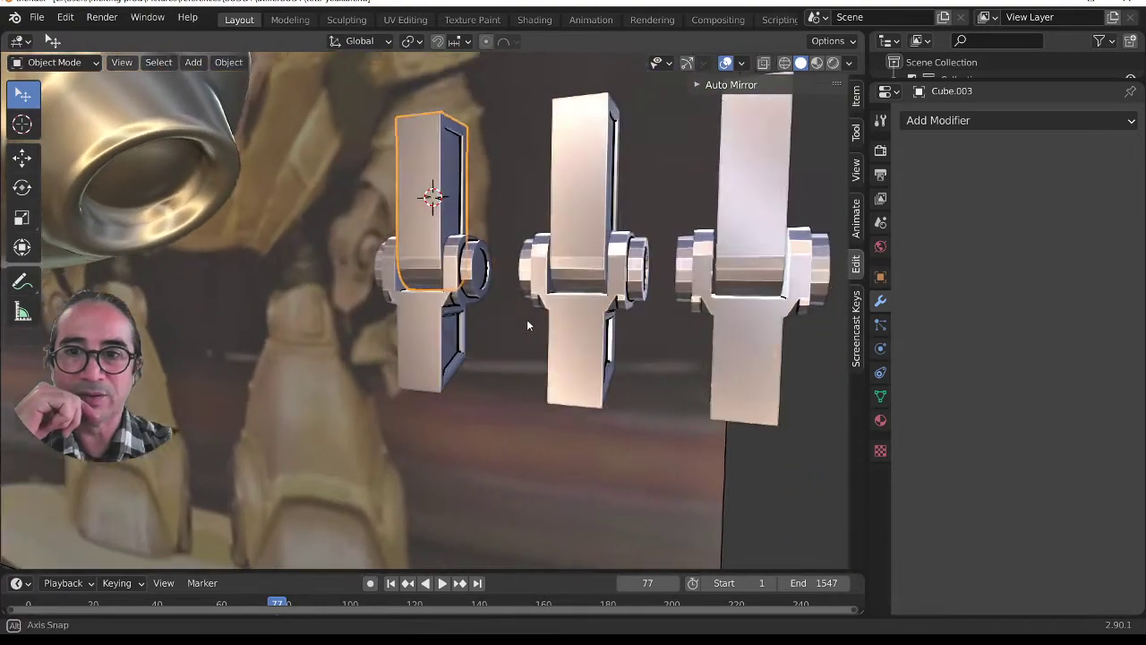
Step: Examine the hinge joint's faceted curved faces under the metallic MatCap from different angles and distances
scroll(459, 278, up, 3)
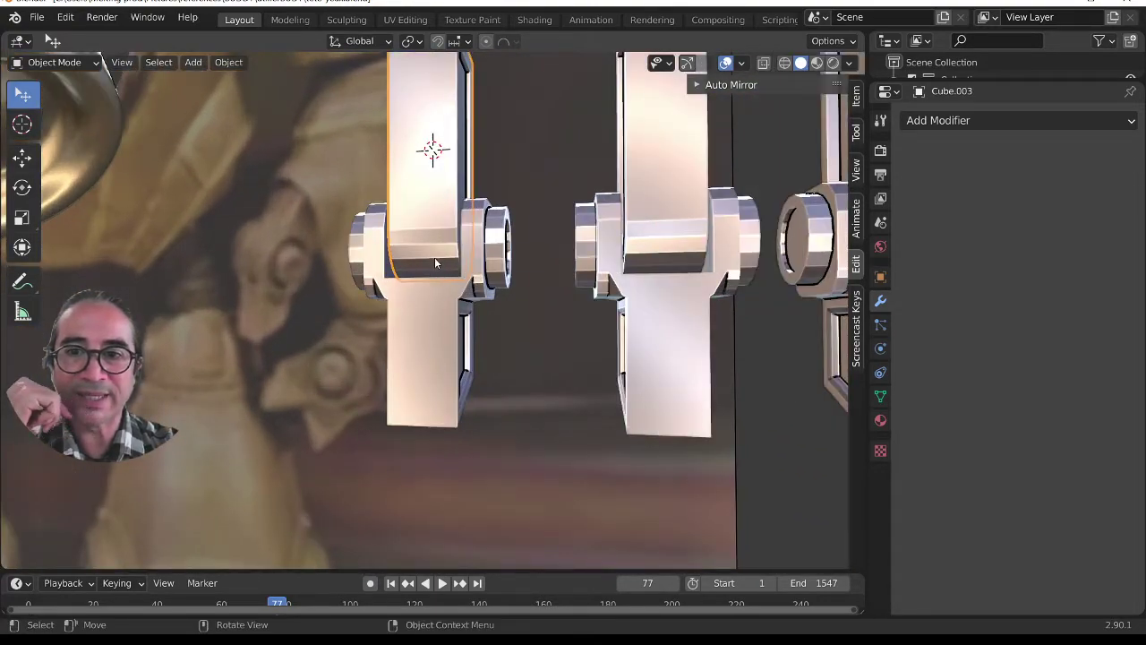
middle_drag(434, 262, 468, 231)
scroll(481, 309, down, 3)
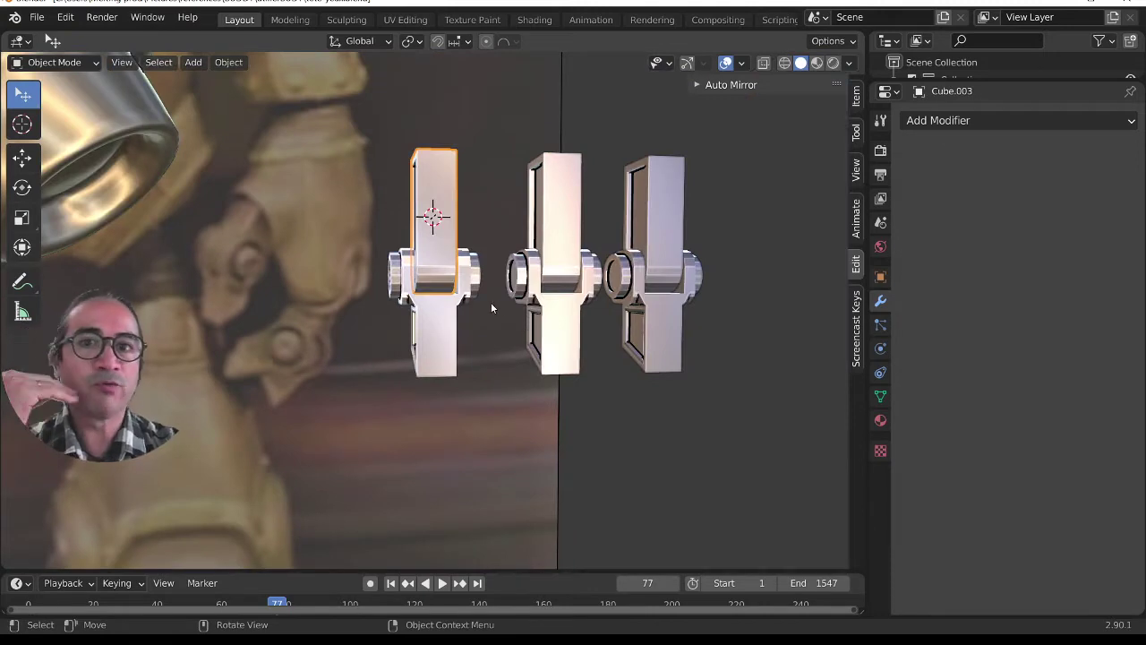
scroll(456, 293, up, 3)
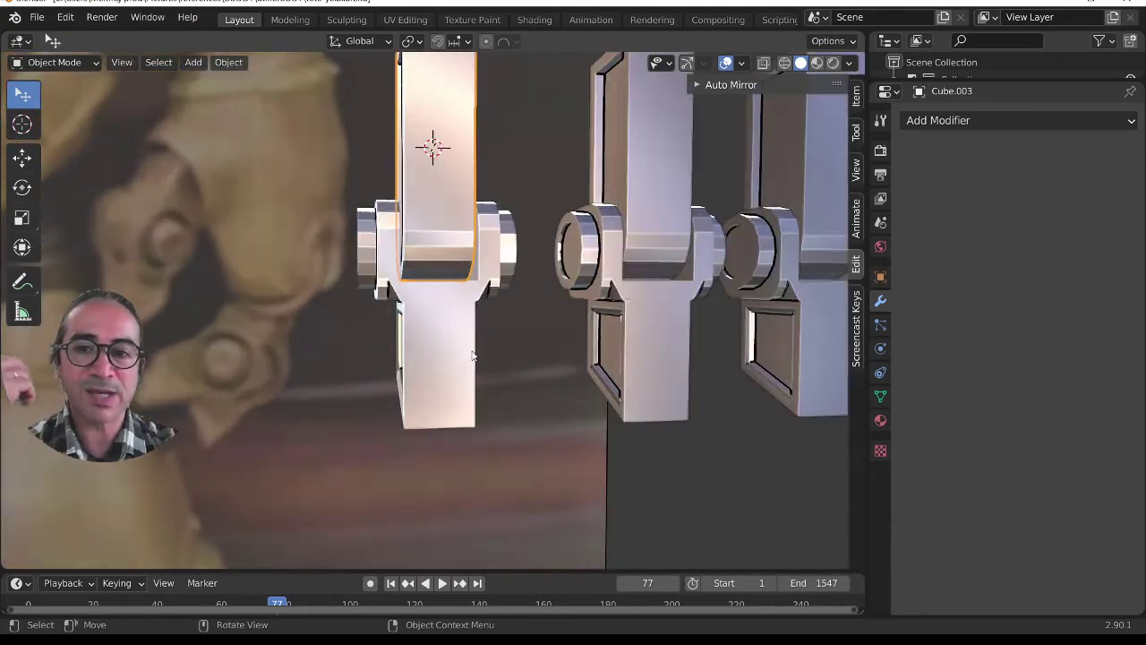
middle_drag(471, 345, 430, 340)
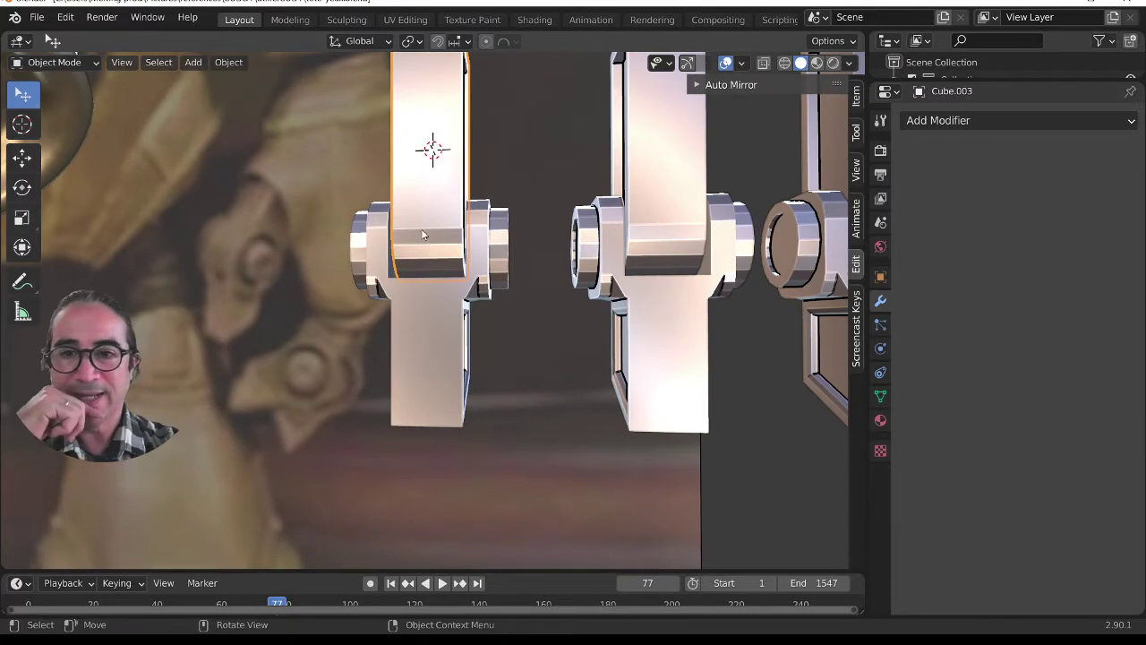
middle_drag(432, 244, 436, 254)
scroll(437, 254, down, 1)
Step: Assign the cuivre clair material to the hinge joint's upper piece and its lower fork piece
click(880, 419)
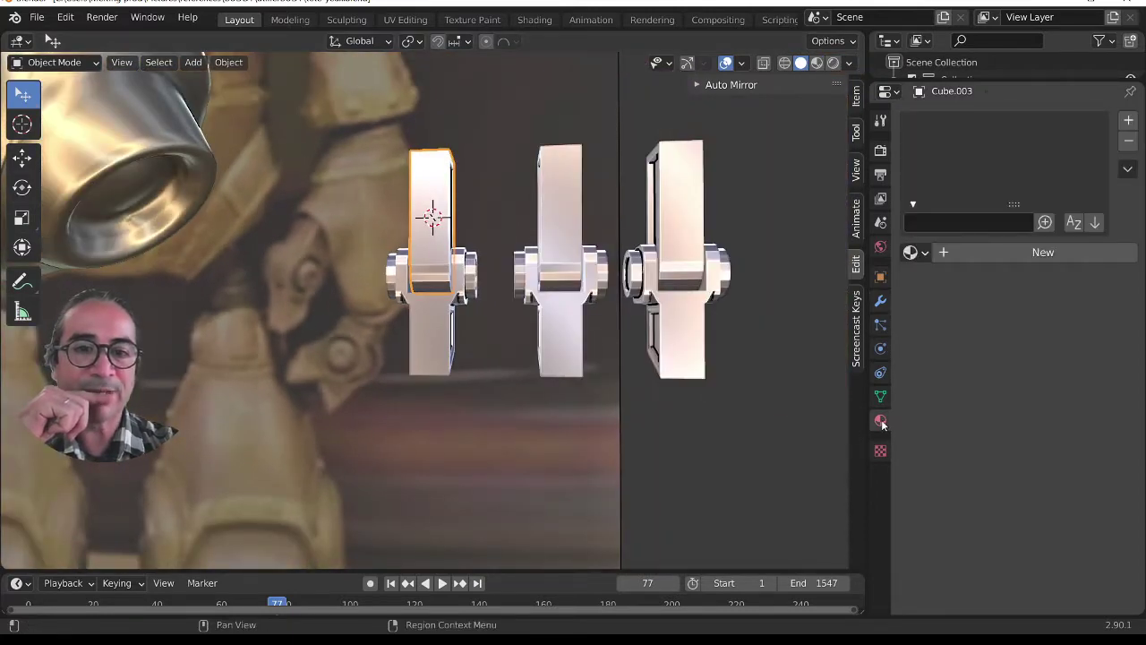
click(913, 252)
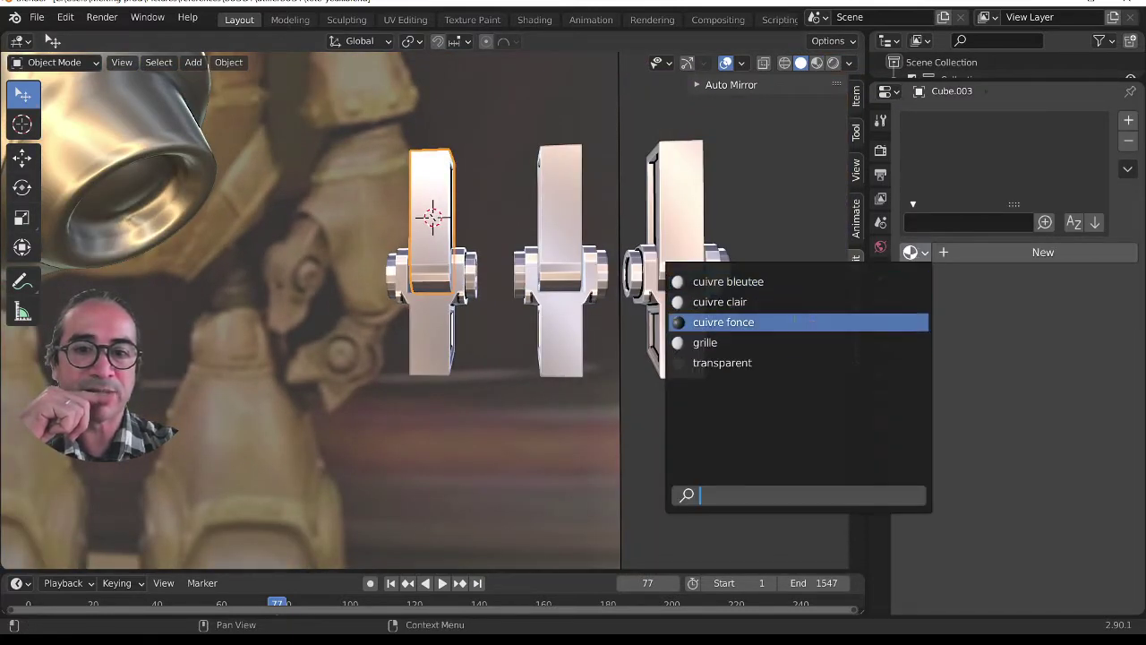
click(736, 302)
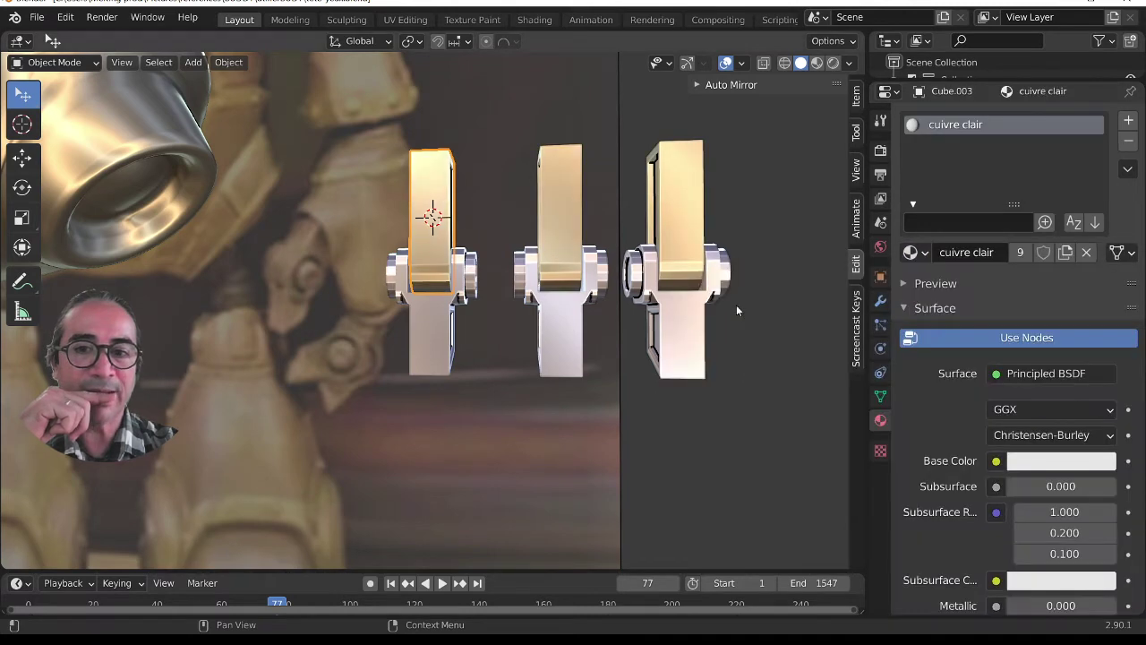
click(445, 334)
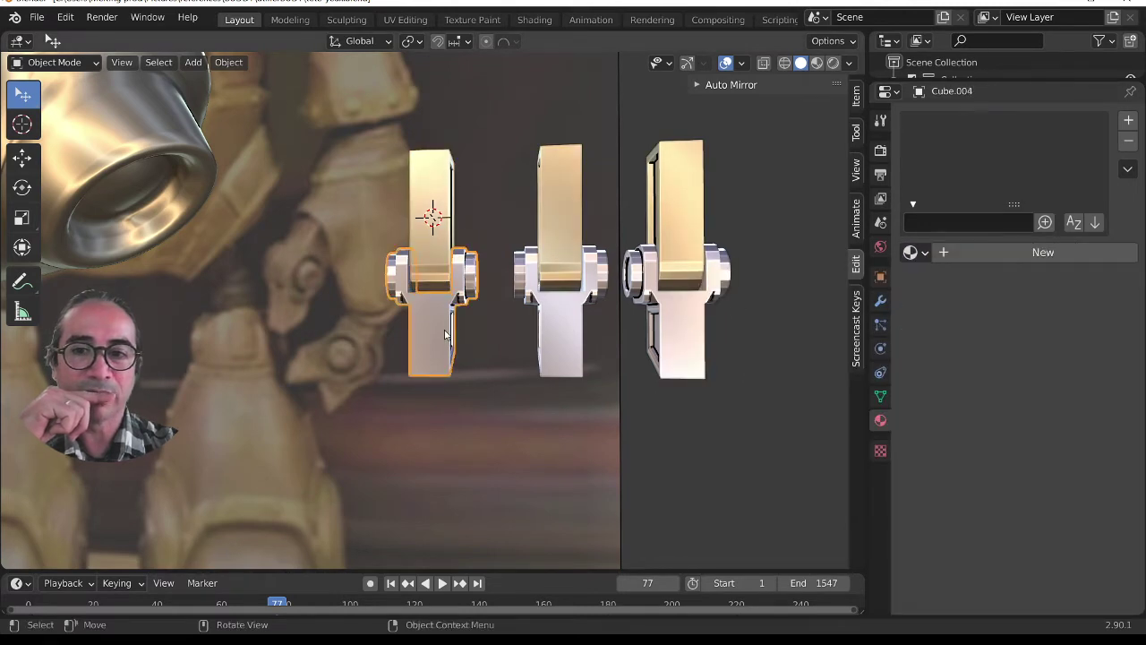
click(912, 253)
click(719, 302)
Step: Apply Shade Smooth to the lower hinge piece and check the shading on its arms and recessed side
scroll(478, 352, up, 3)
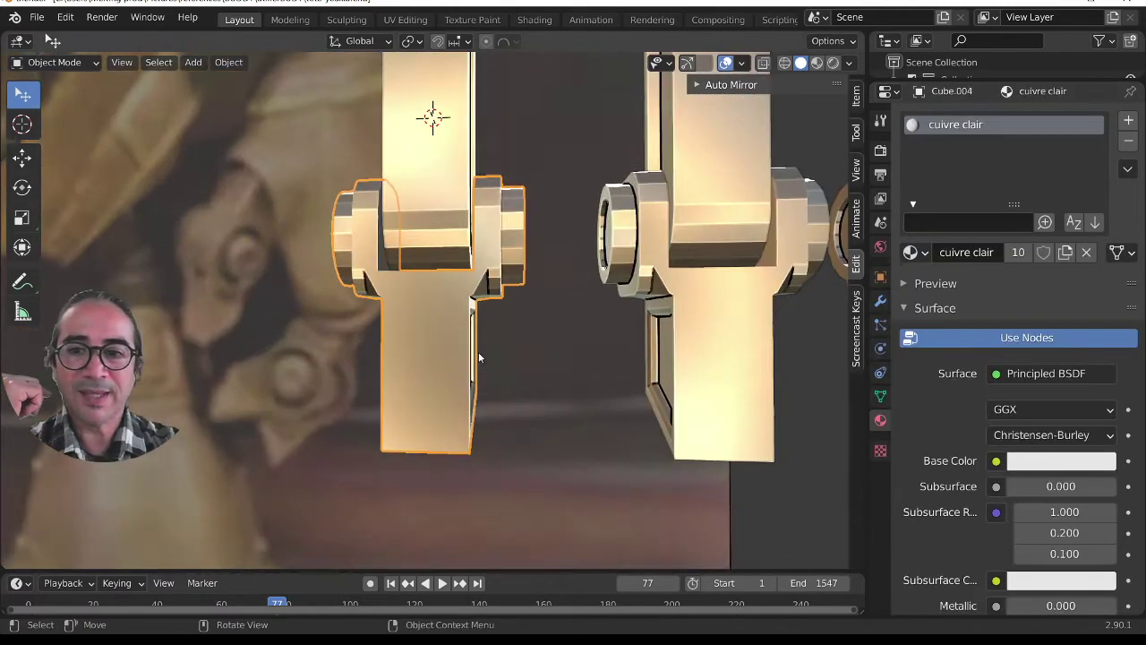
middle_drag(439, 205, 425, 157)
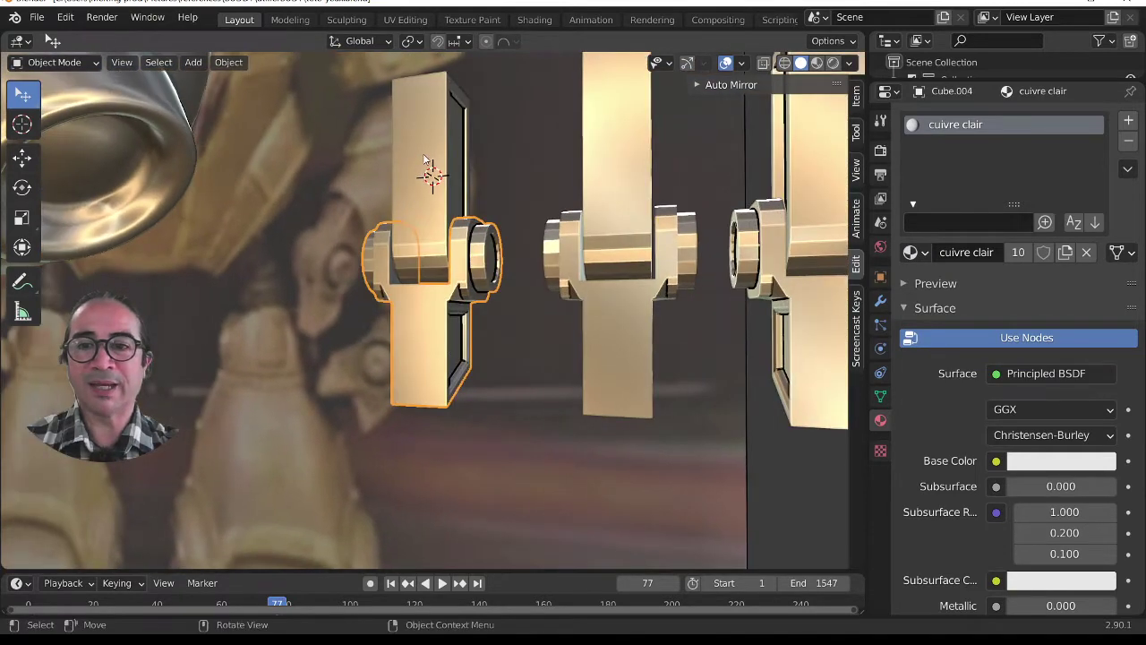
right_click(425, 155)
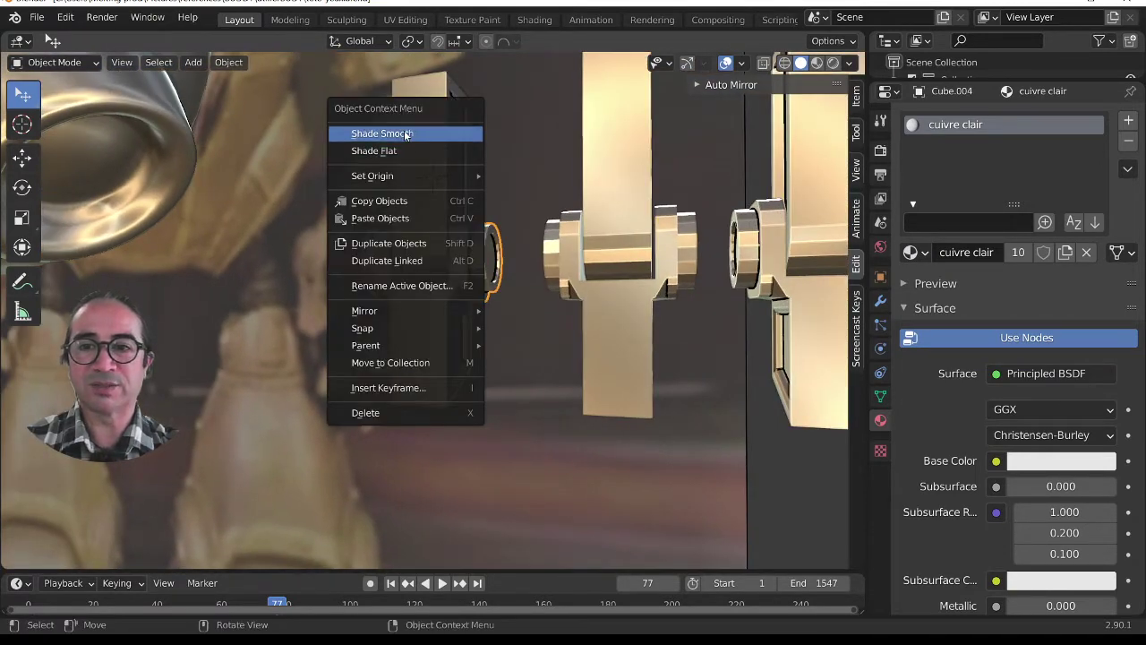
click(405, 135)
middle_drag(444, 341, 491, 190)
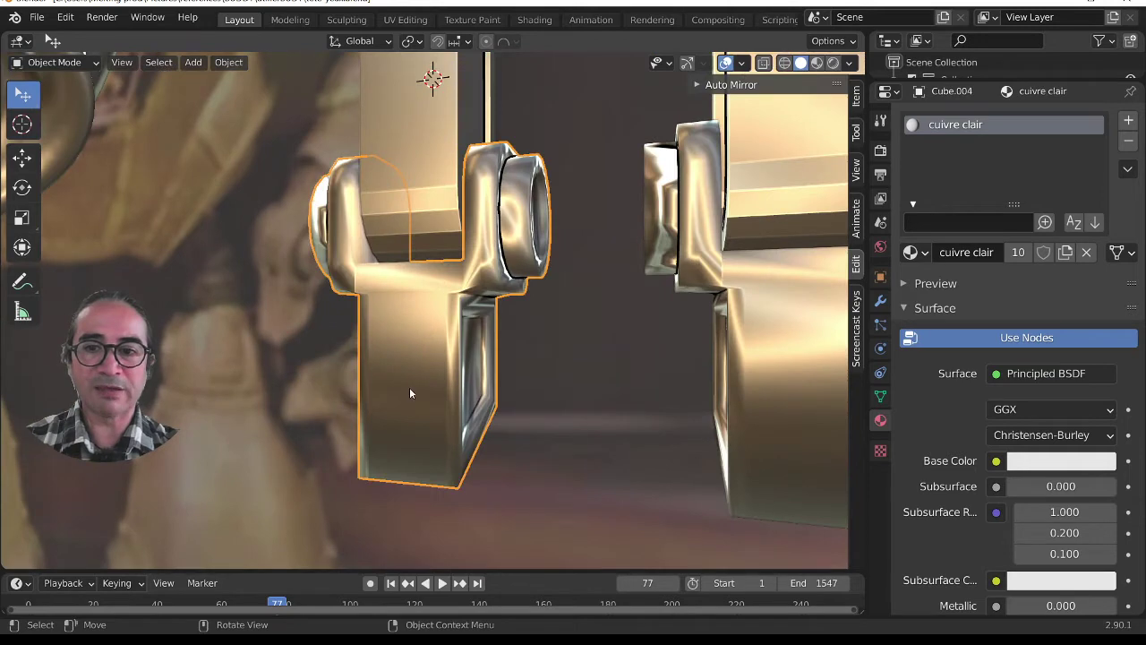
middle_drag(410, 393, 498, 409)
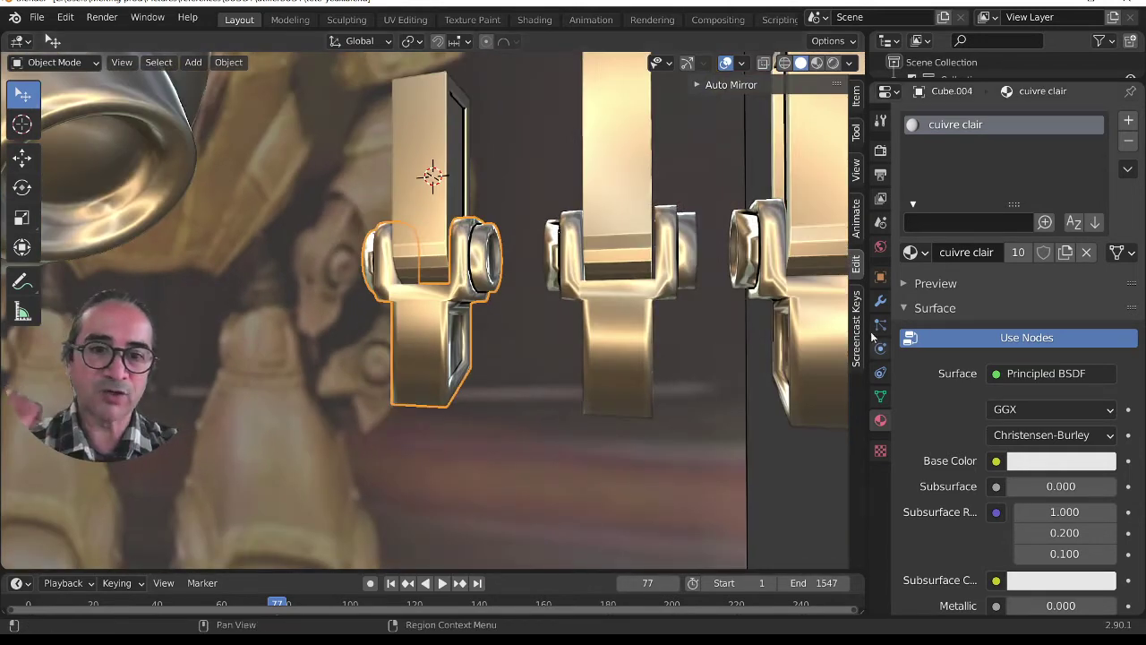
Step: Add a Bevel modifier to the lower hinge piece and inspect the edges around its recessed side panel
click(880, 301)
click(948, 122)
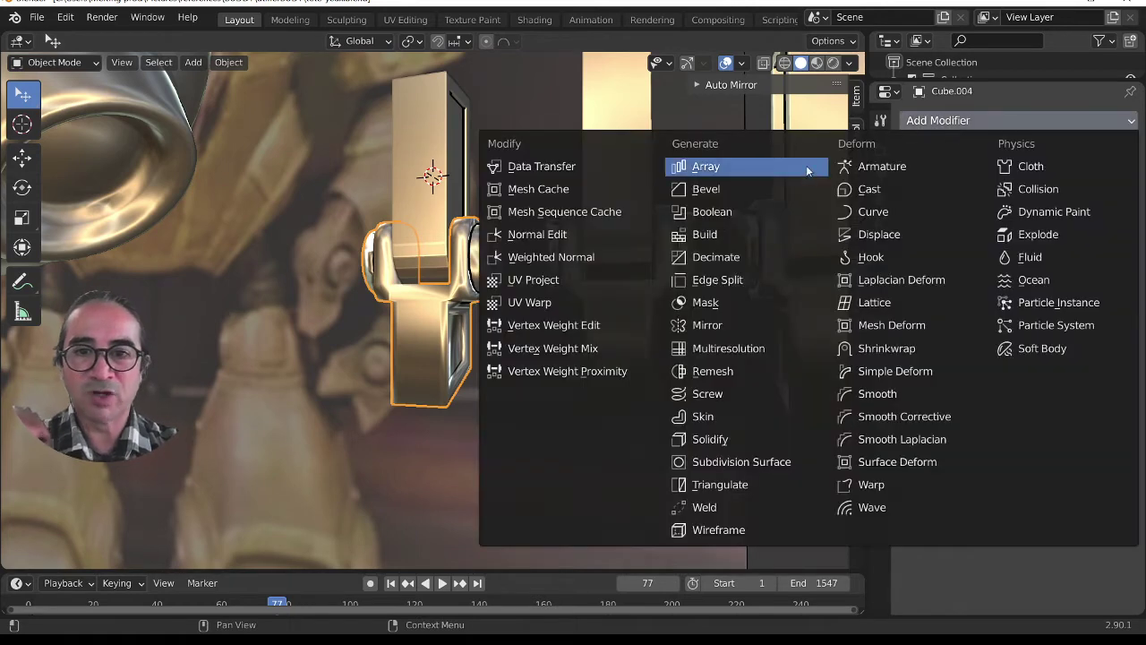
click(734, 190)
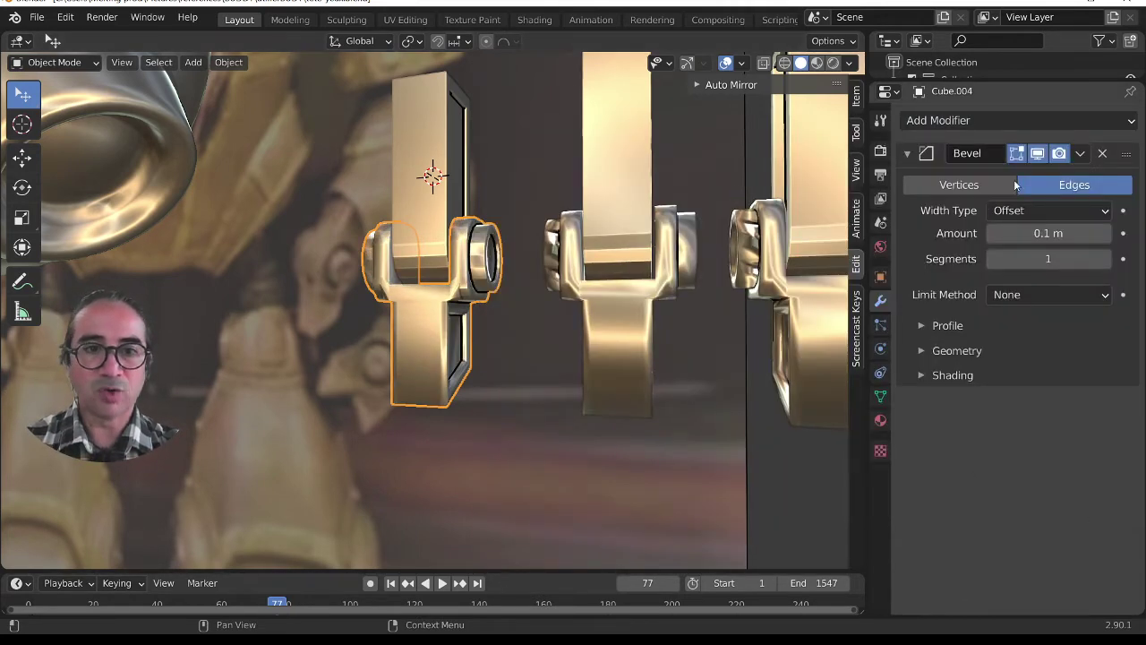
drag(992, 78, 991, 199)
middle_drag(520, 406, 584, 428)
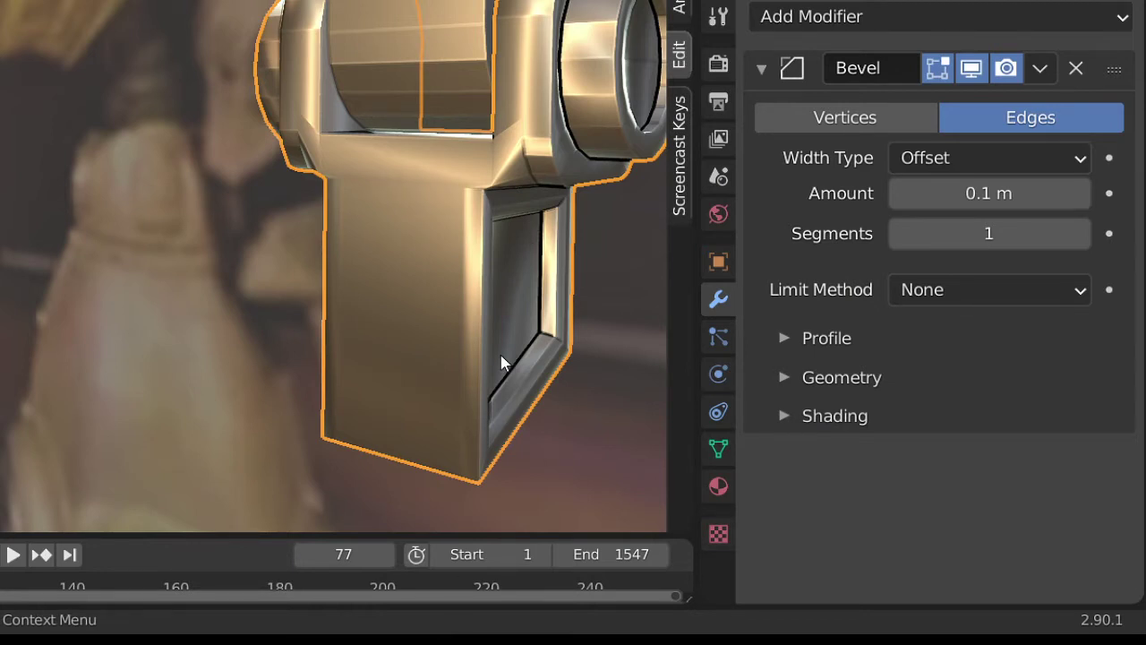
middle_drag(500, 354, 509, 312)
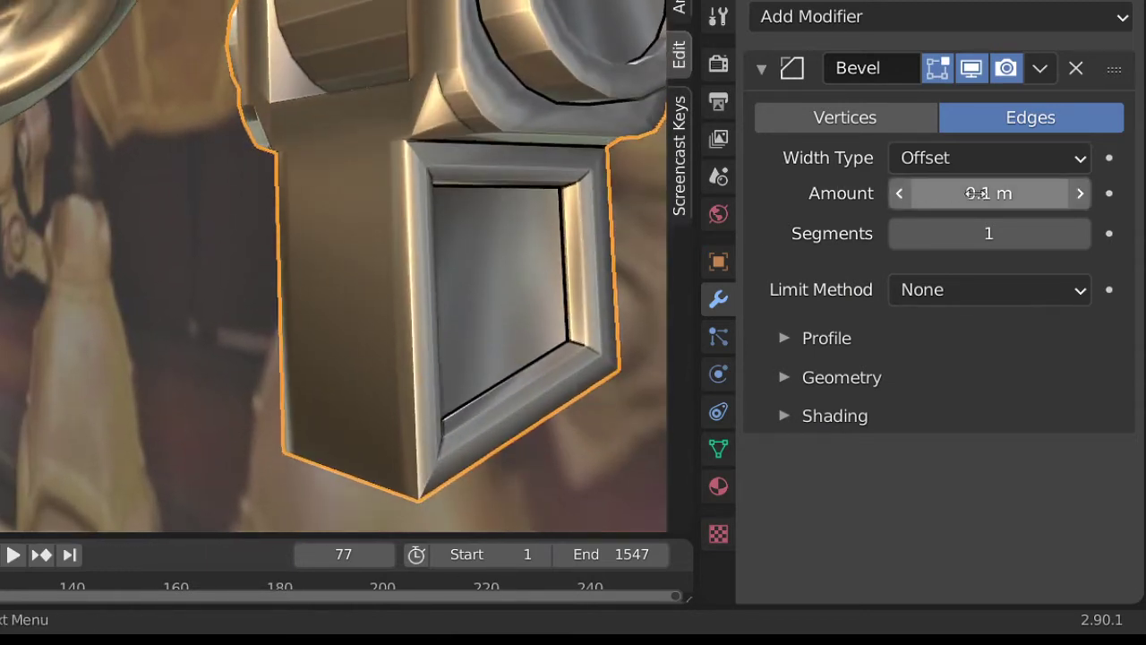
Step: Remove the Bevel modifier from the lower hinge piece and add it again to compare the shading
click(1077, 69)
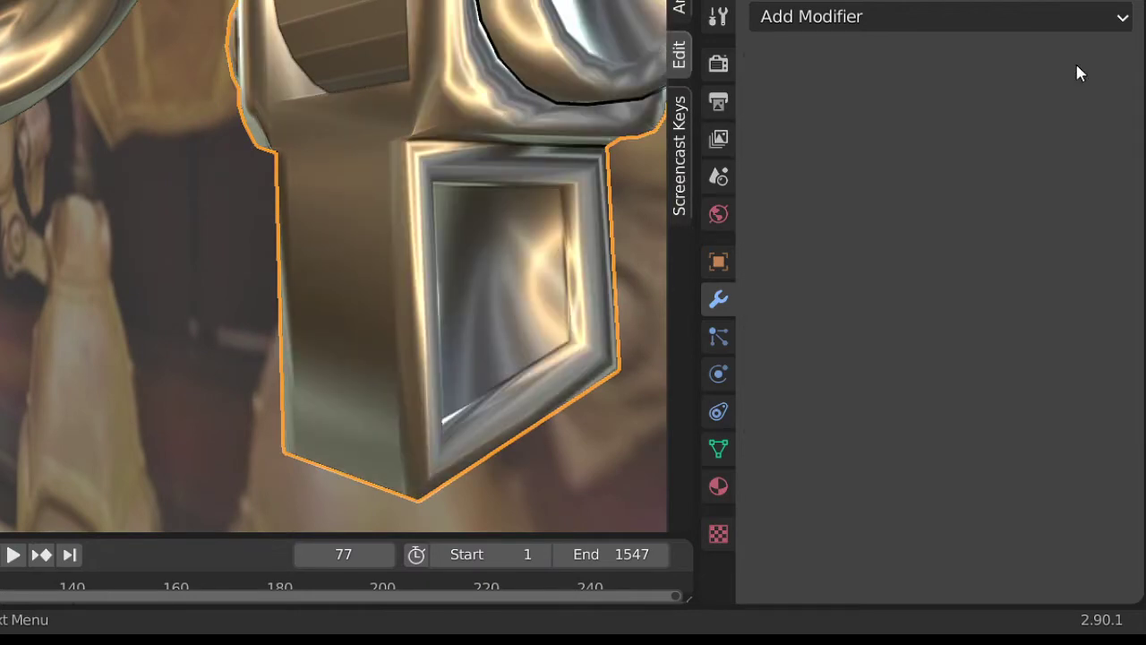
click(967, 17)
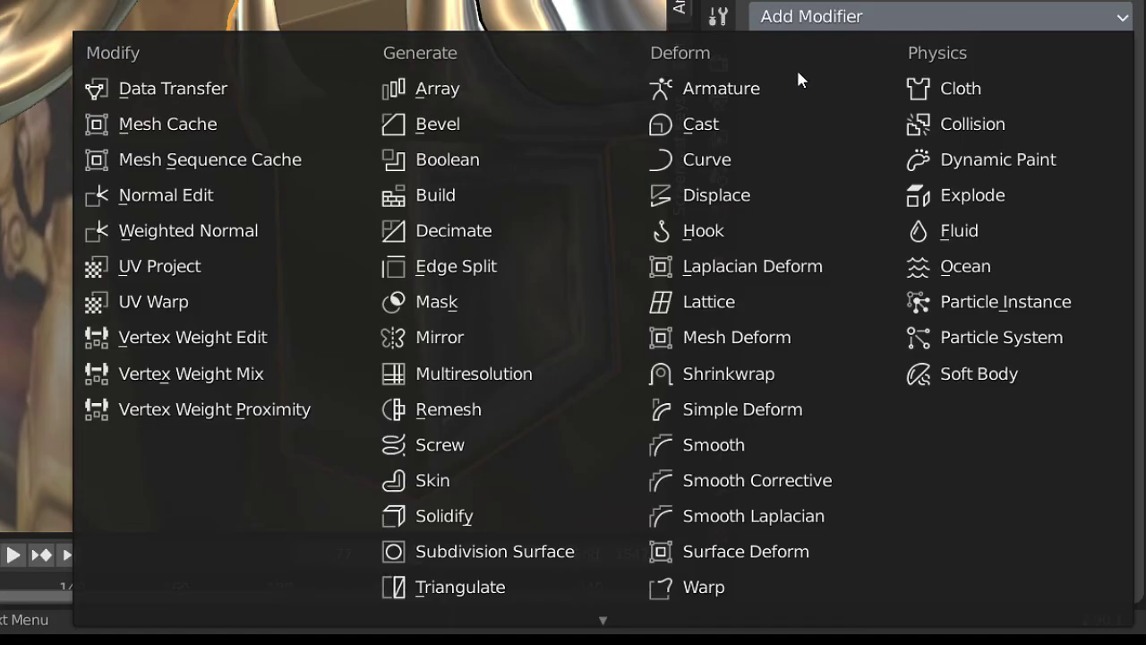
click(498, 122)
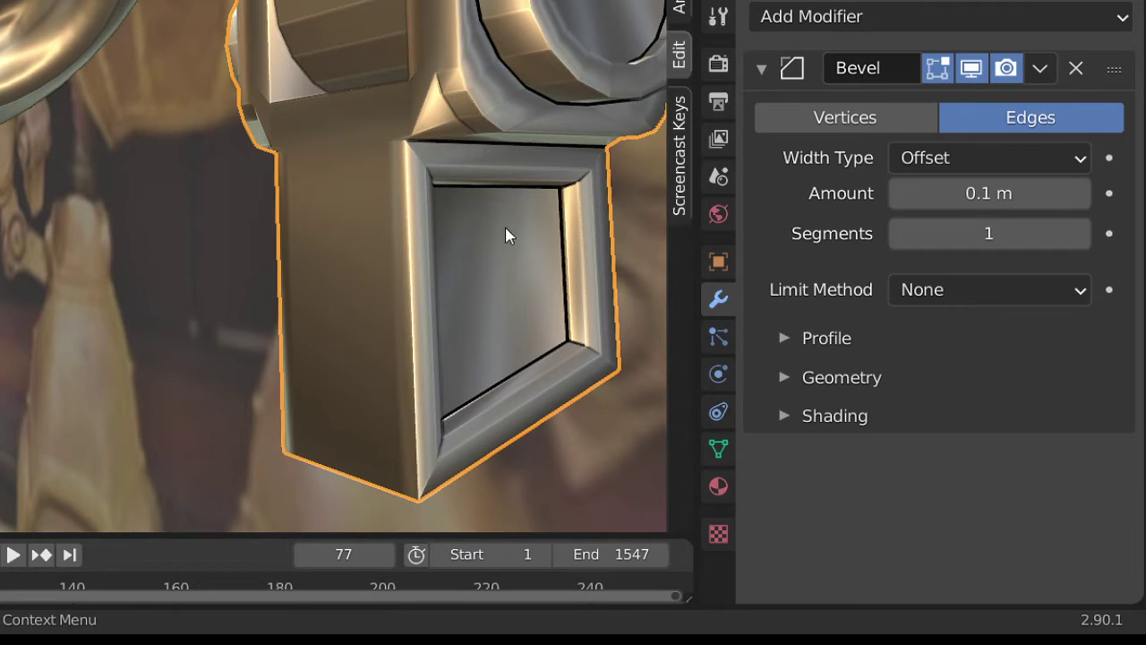
shift+middle_drag(506, 229, 504, 397)
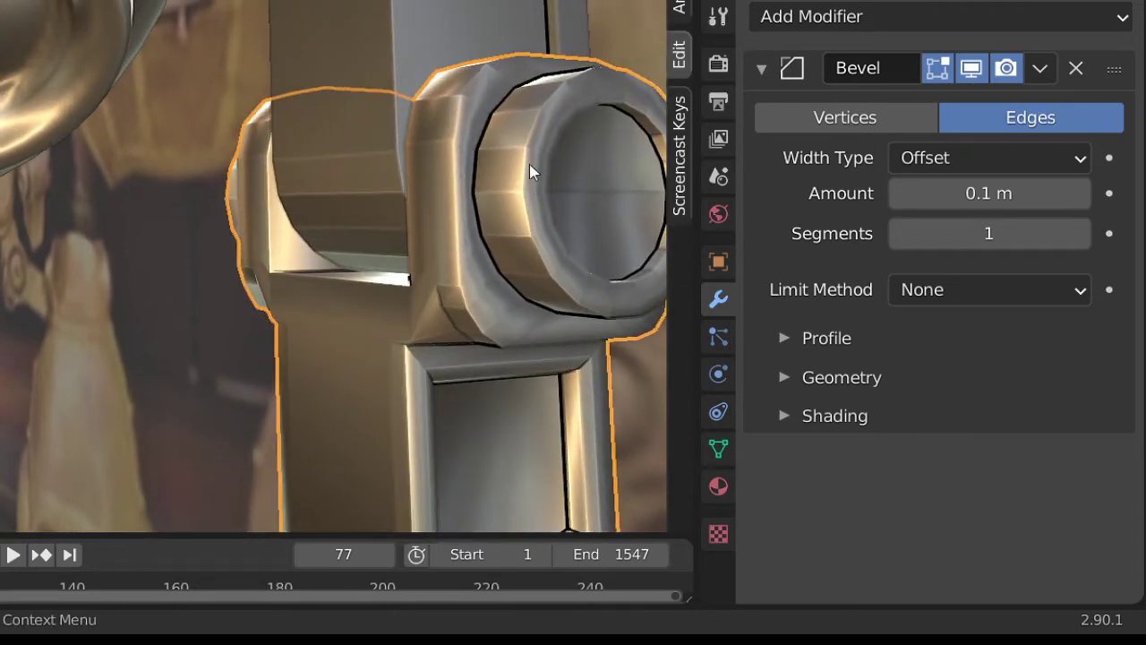
Step: Set the Bevel modifier's segments to 2 and inspect the inner corner between the hinge's arms
click(1082, 234)
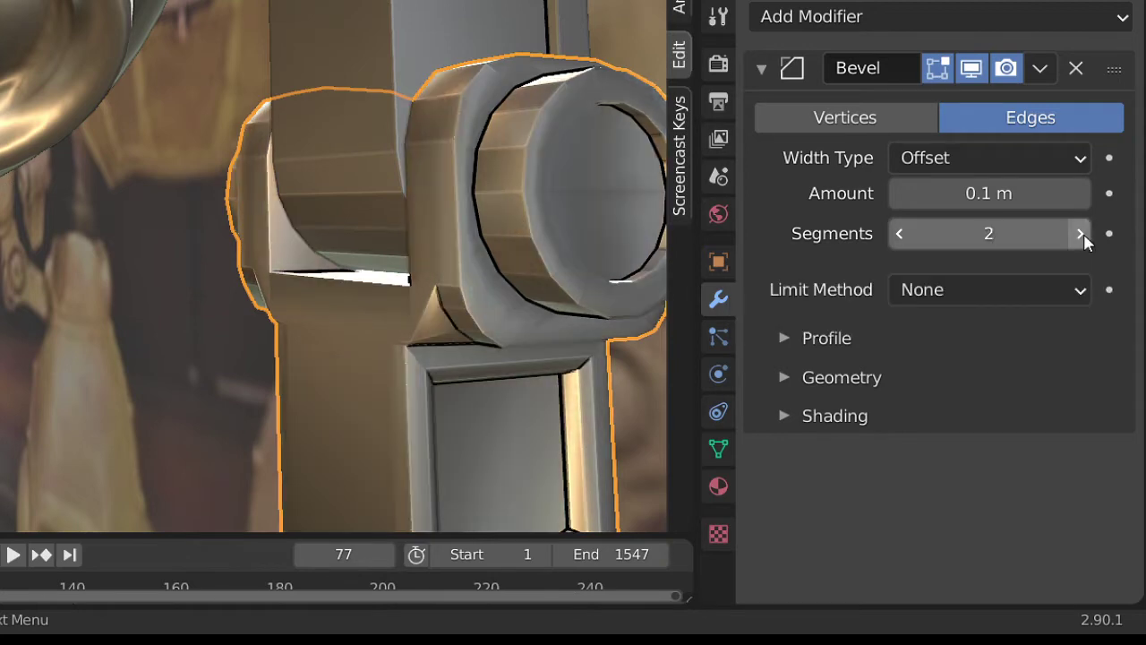
scroll(482, 324, down, 2)
middle_drag(524, 313, 504, 313)
scroll(504, 313, up, 3)
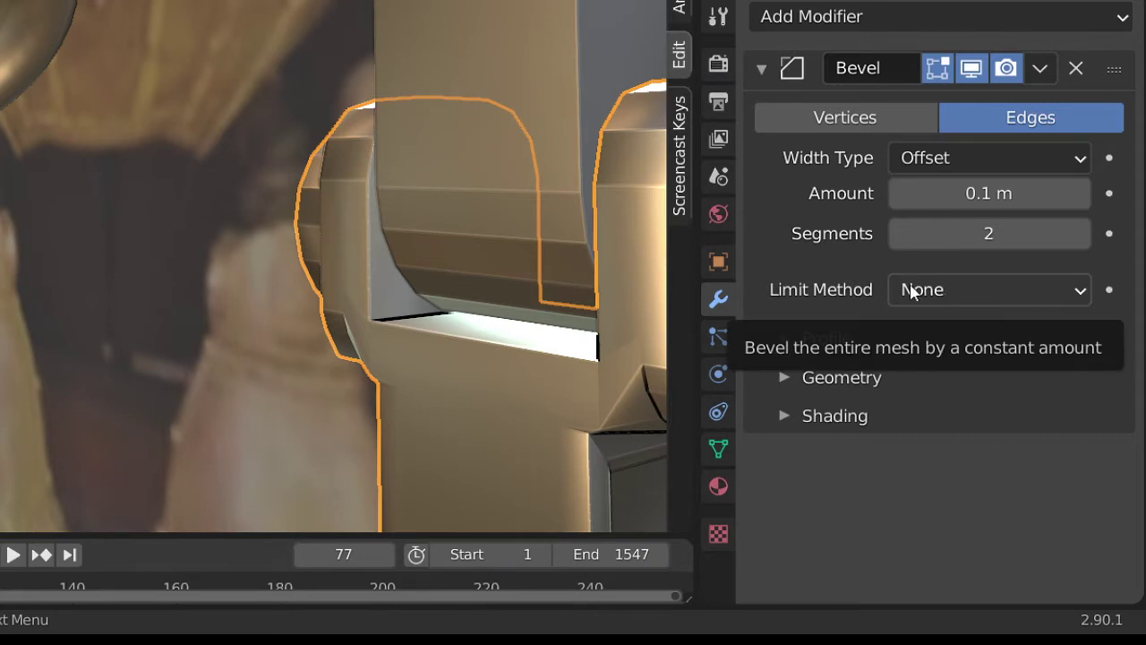
Step: Set the bevel's limit method to Angle with a 34° limit and check the hinge piece's edges
click(937, 293)
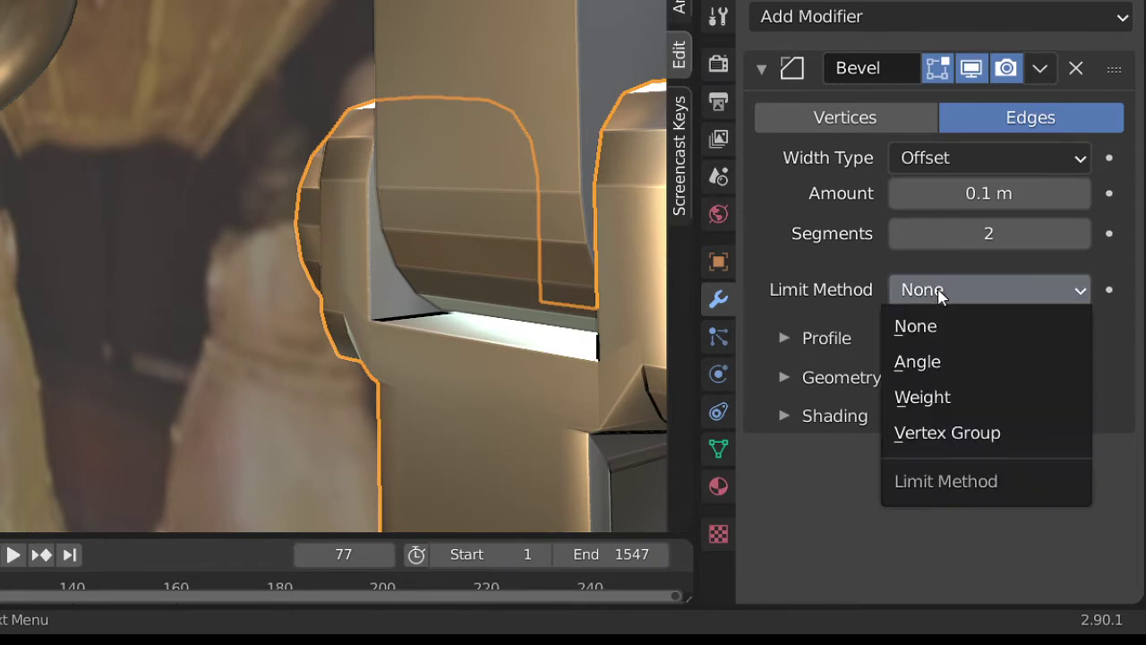
click(936, 370)
scroll(522, 319, down, 3)
middle_drag(537, 323, 501, 316)
drag(982, 325, 1013, 325)
middle_drag(332, 314, 309, 198)
scroll(420, 341, up, 1)
scroll(361, 327, down, 3)
Step: Reselect the lower hinge piece and set its bevel angle limit to 25°, checking the rounded arms
click(293, 65)
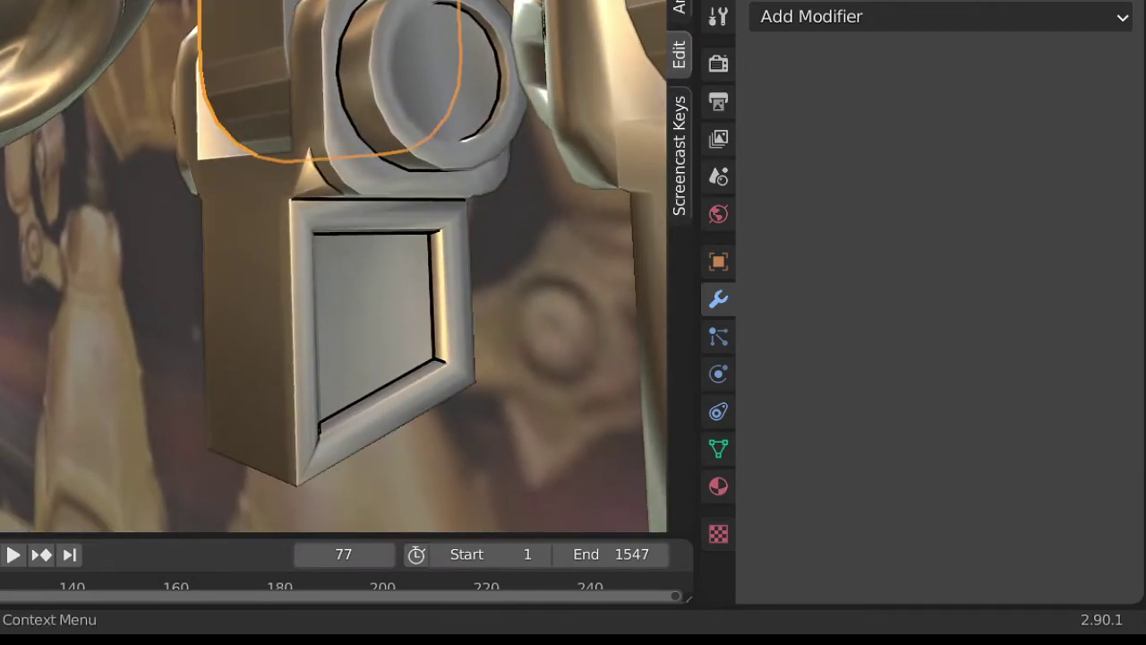
click(388, 223)
scroll(385, 269, up, 3)
shift+middle_drag(384, 299, 310, 281)
scroll(235, 253, down, 3)
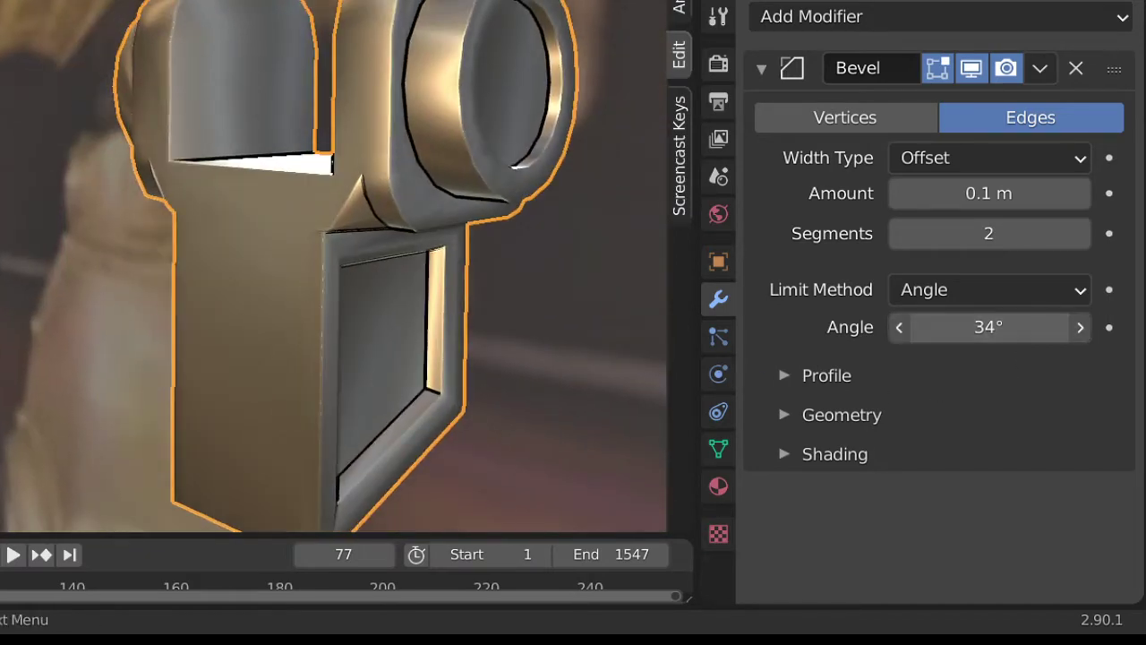
drag(988, 327, 965, 326)
middle_drag(353, 230, 412, 178)
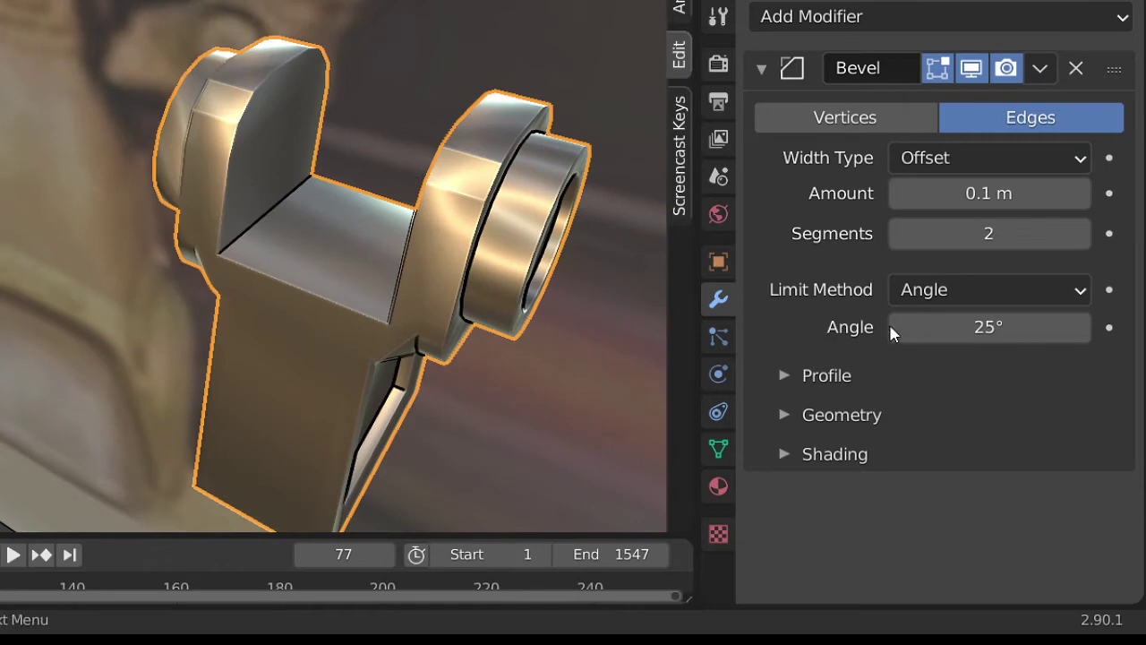
Step: Try bevel angle limits of 32° and 34° and inspect the hinge's recessed panel and arm edges
drag(891, 333, 916, 333)
middle_drag(537, 268, 442, 351)
middle_drag(363, 326, 340, 314)
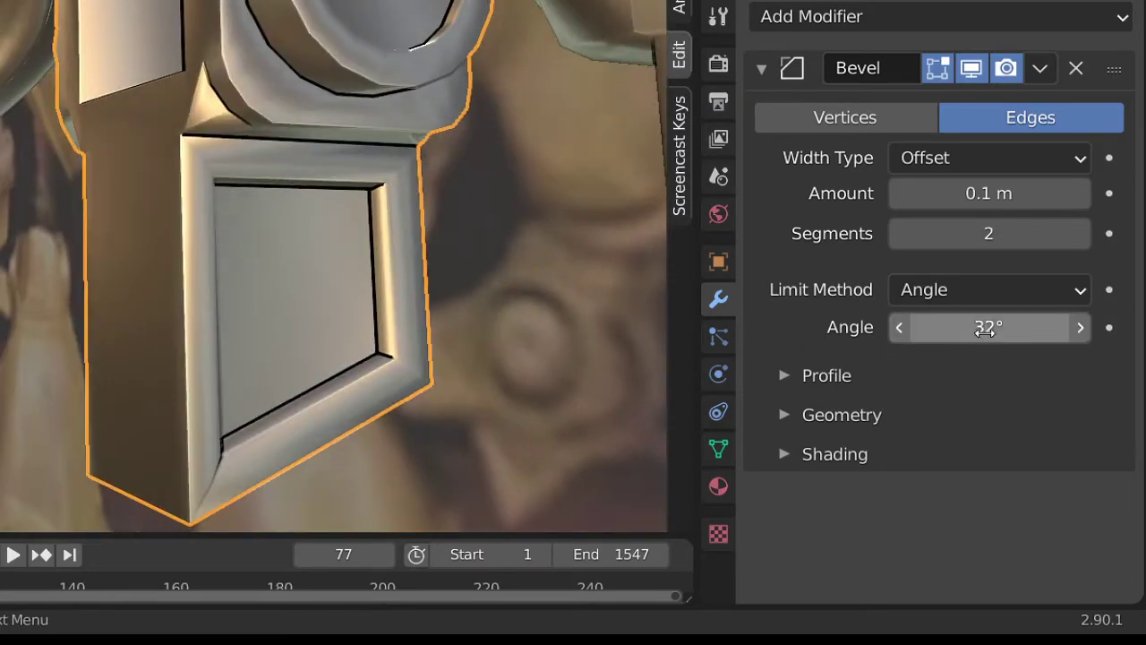
mouse_move(954, 333)
mouse_down()
mouse_move(993, 333)
mouse_move(954, 333)
mouse_up()
middle_drag(206, 385, 304, 264)
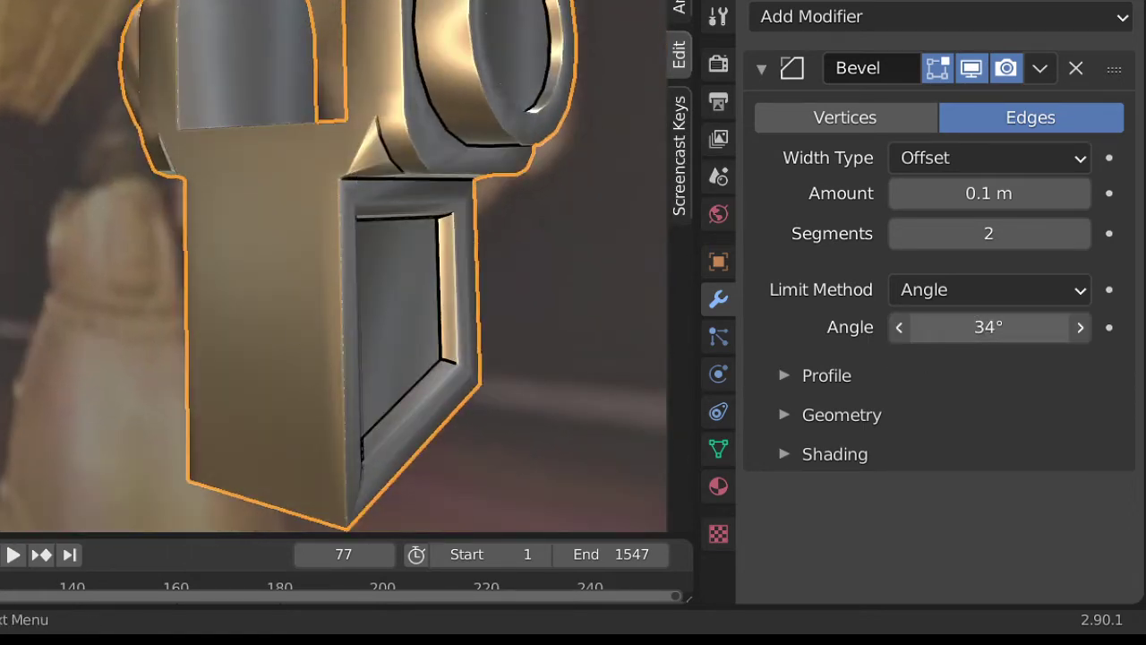
Step: Set the Bevel modifier's angle limit to 50°
click(986, 320)
text(50)
key(Return)
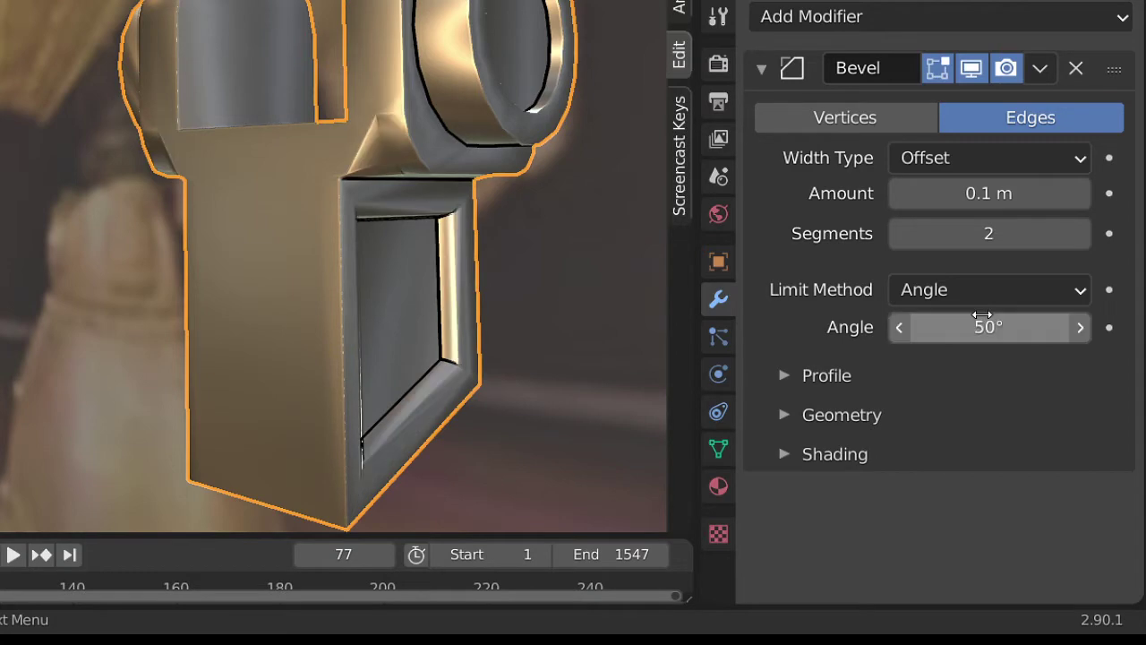
Step: Set the Bevel modifier's angle limit to 80° and check the lower hinge piece from several sides
mouse_move(476, 397)
middle_down()
mouse_move(396, 379)
mouse_move(474, 391)
middle_up()
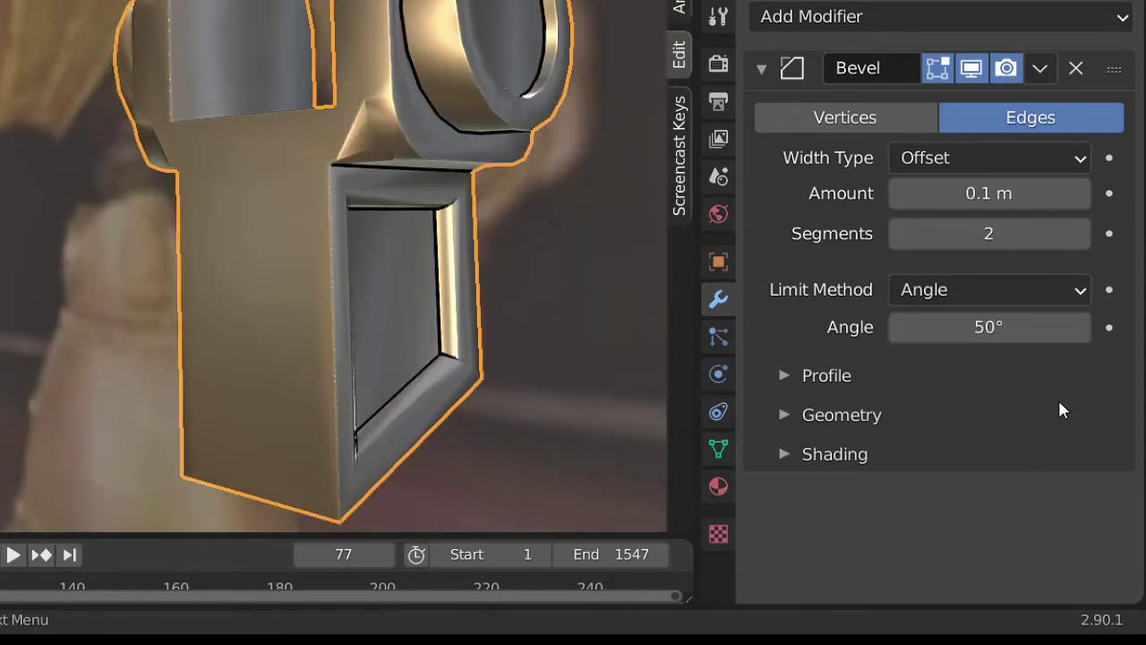
mouse_move(985, 327)
mouse_down()
mouse_move(1124, 327)
mouse_move(968, 321)
mouse_up()
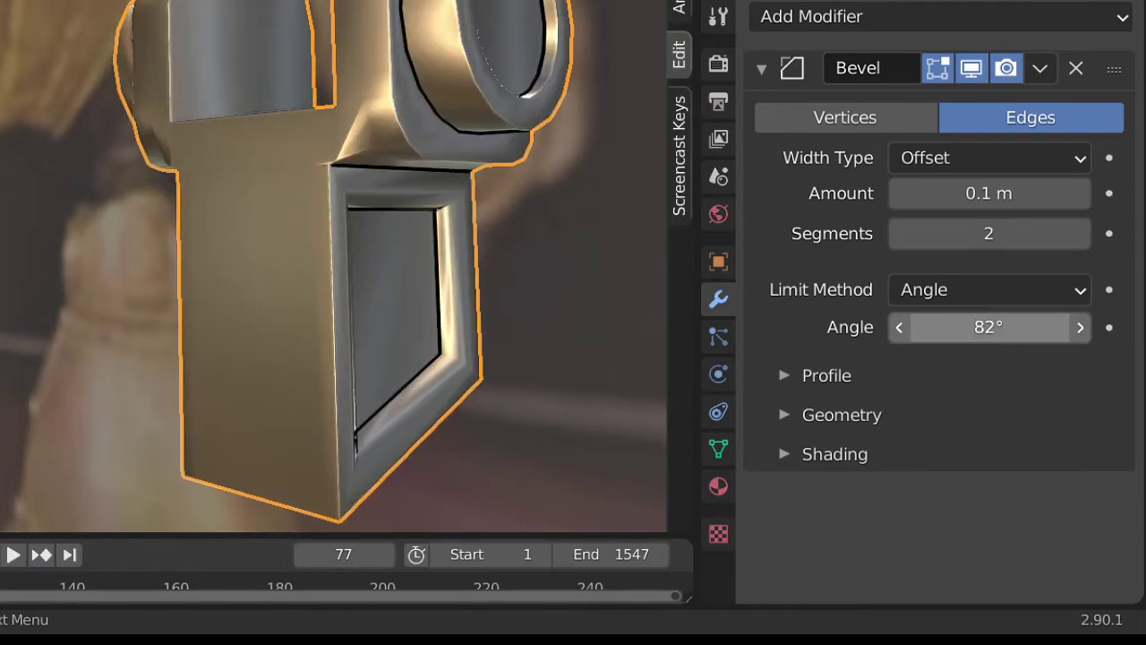
click(965, 317)
text(80)
key(Return)
middle_drag(463, 297, 396, 353)
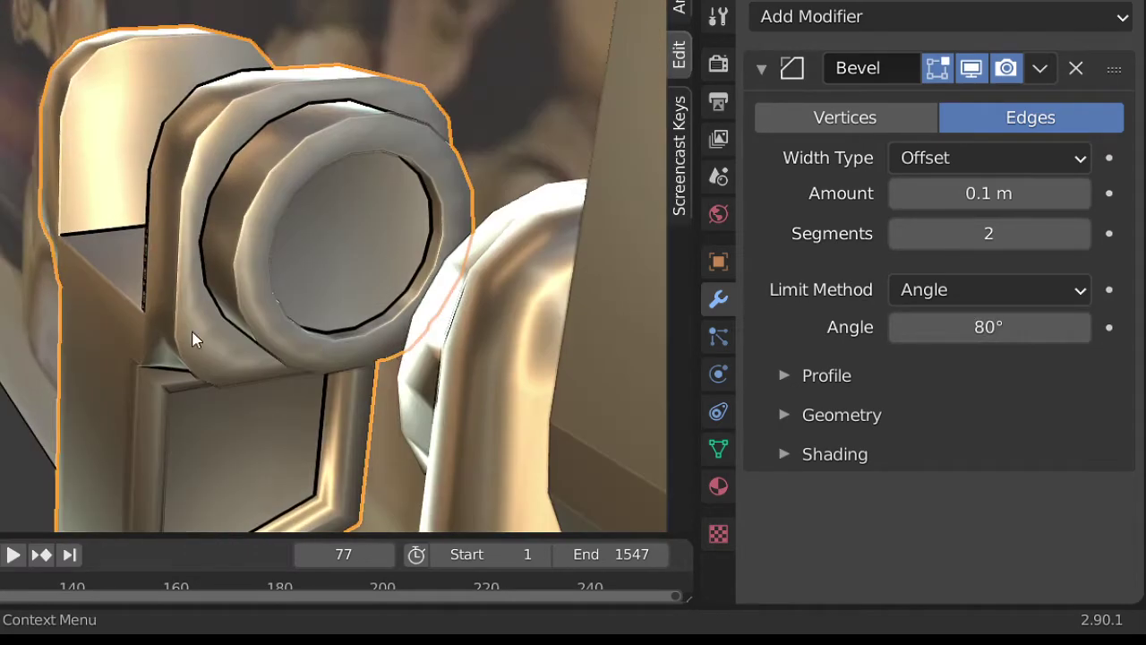
middle_drag(197, 341, 348, 353)
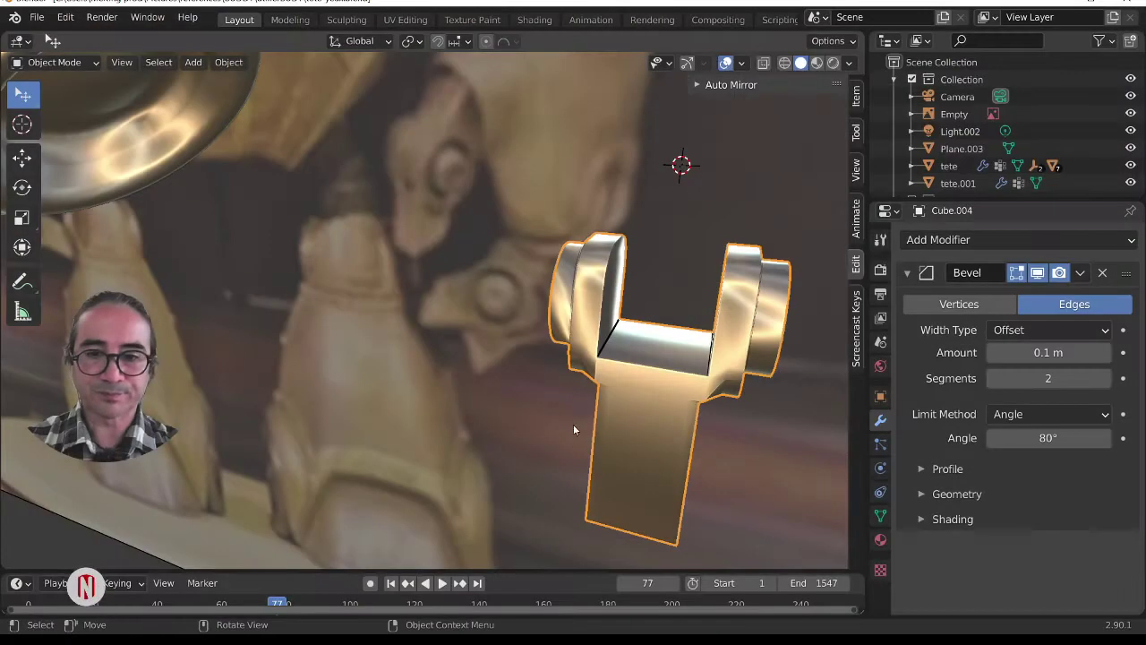
middle_drag(227, 311, 302, 317)
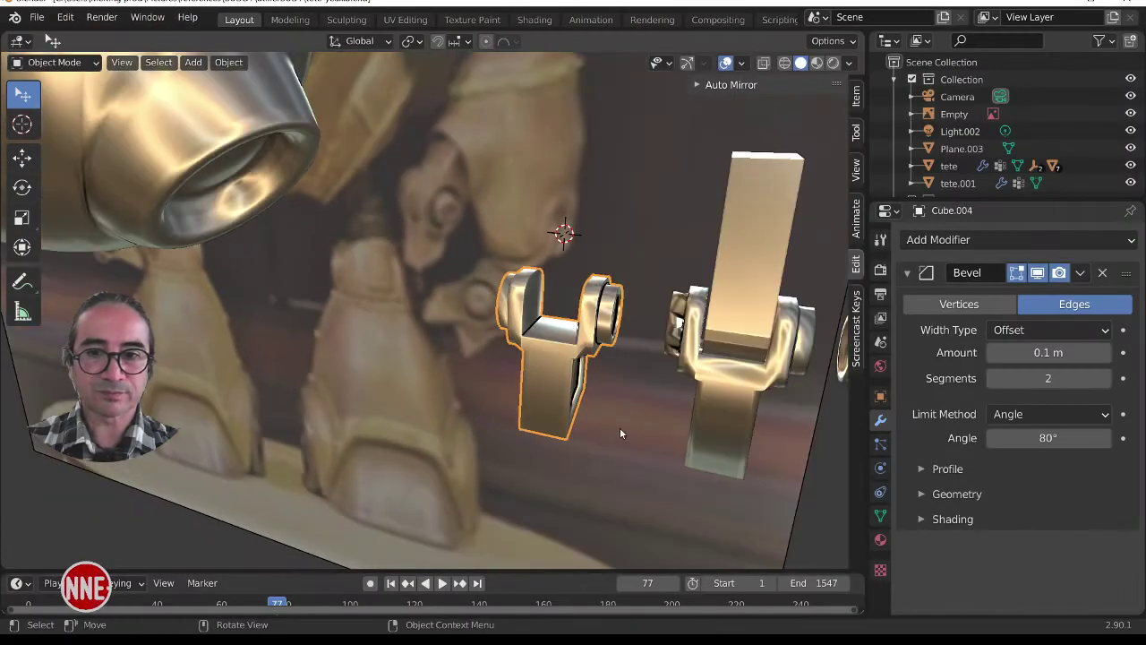
scroll(188, 246, up, 3)
middle_drag(549, 377, 648, 393)
scroll(670, 432, down, 1)
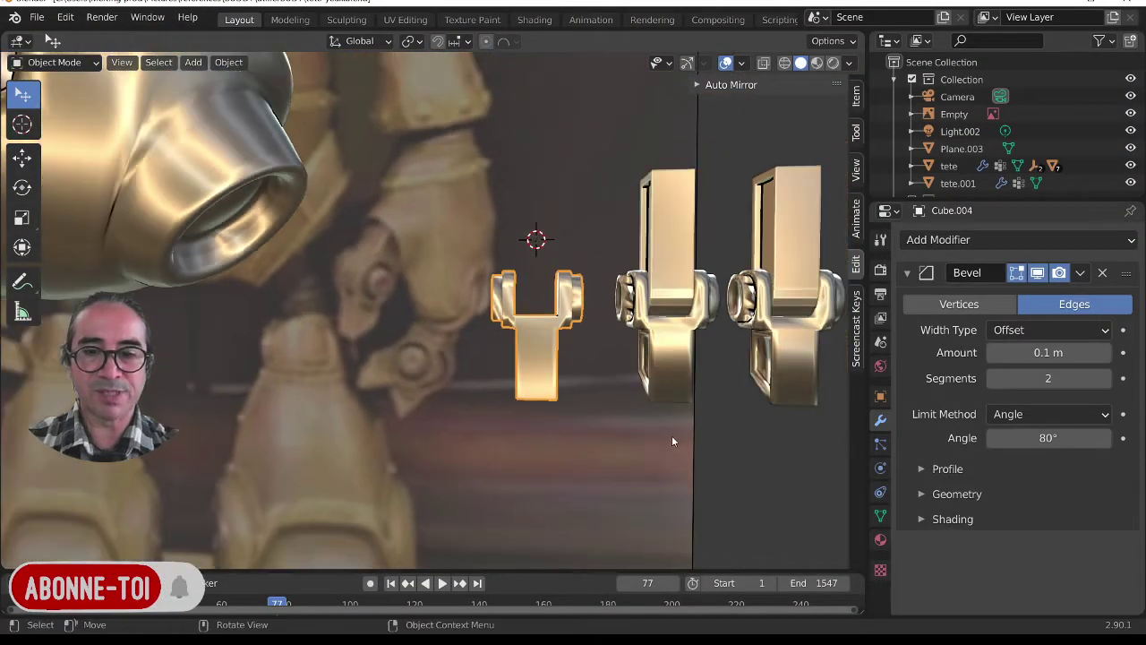
Step: Link the modifiers of the bevelled lower hinge piece to the other two lower hinge pieces
shift+middle_drag(671, 435, 474, 440)
scroll(499, 435, up, 3)
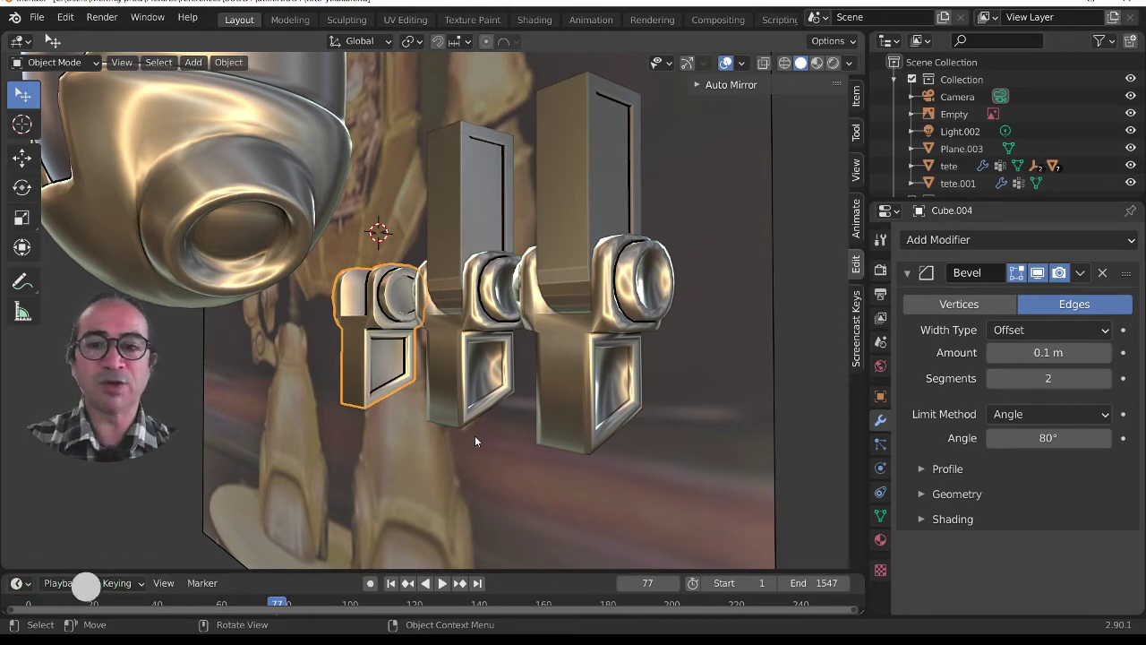
middle_drag(583, 425, 594, 419)
click(594, 418)
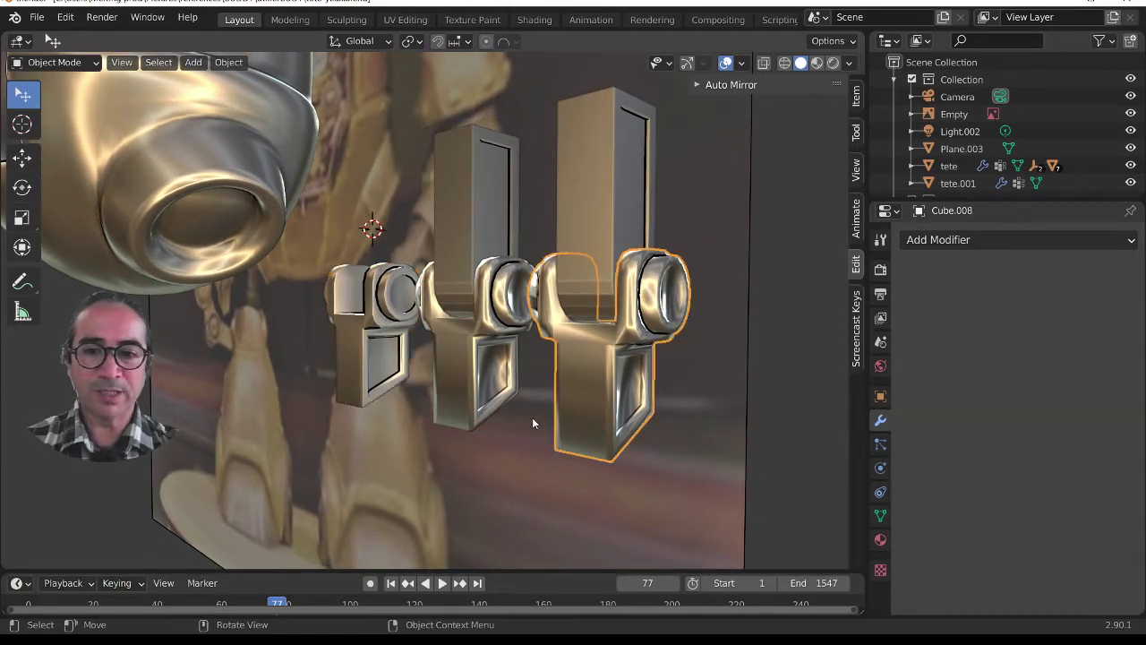
shift+click(457, 392)
middle_drag(460, 394, 642, 406)
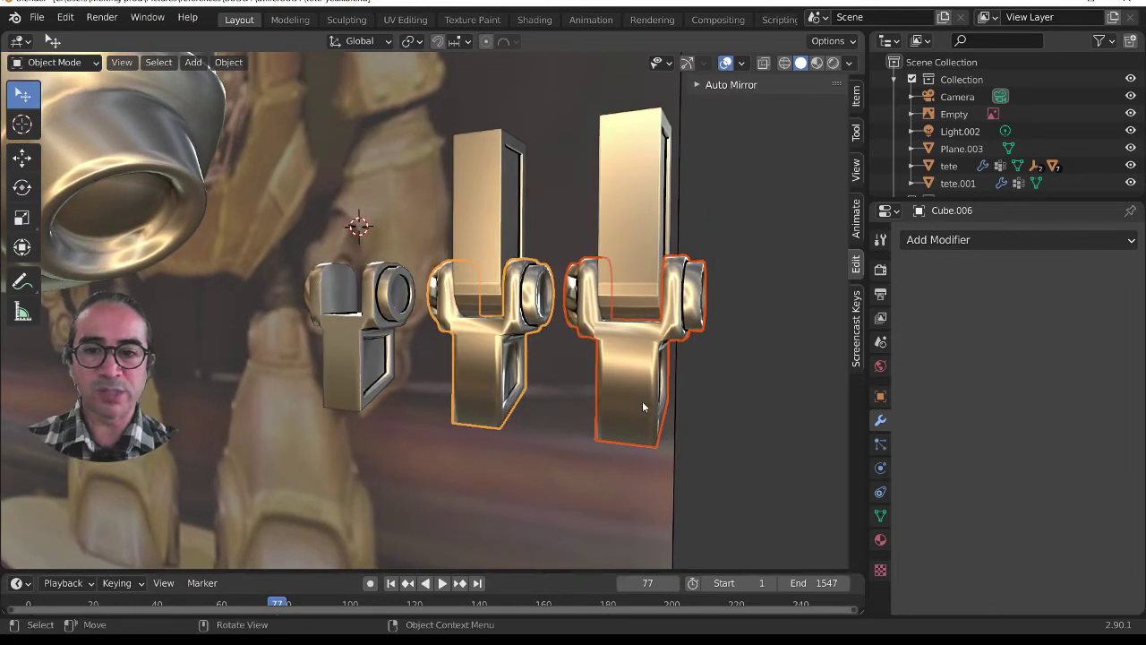
shift+click(354, 358)
key(ctrl+l)
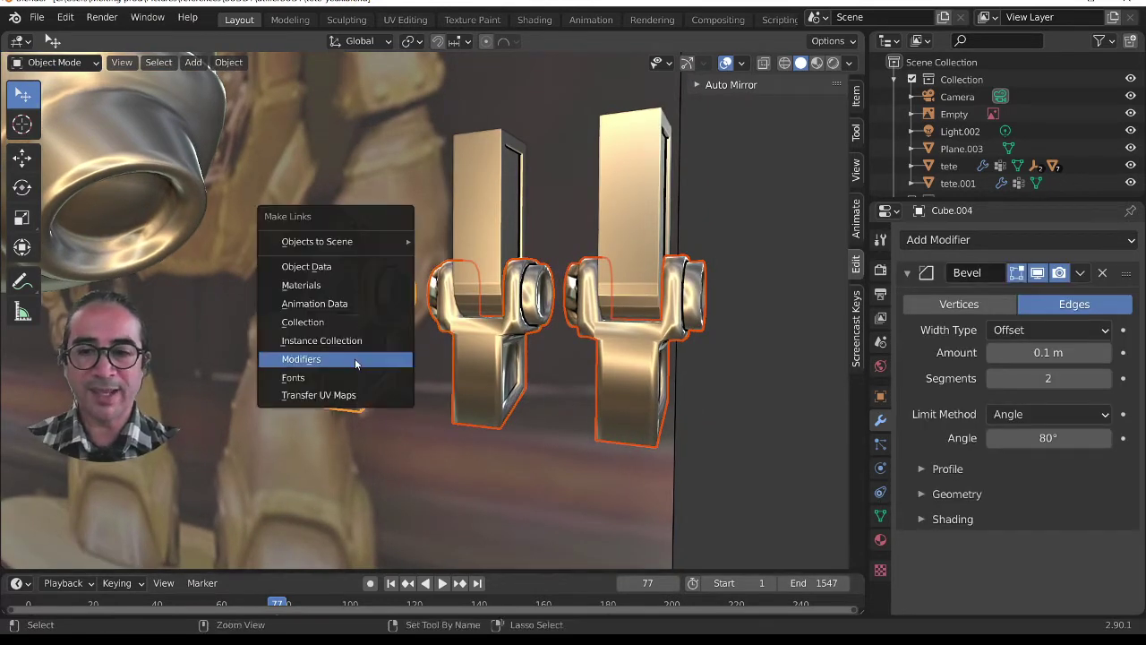
click(307, 360)
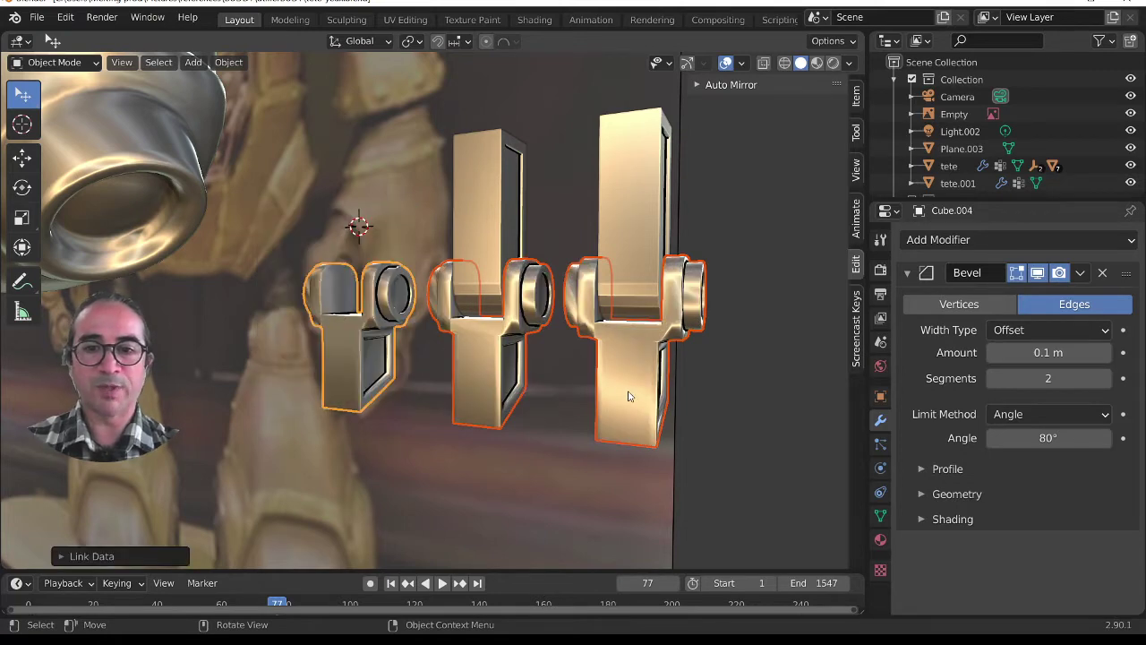
Step: Check the Bevel modifier settings on each of the three lower hinge pieces
middle_drag(627, 396, 589, 390)
click(589, 390)
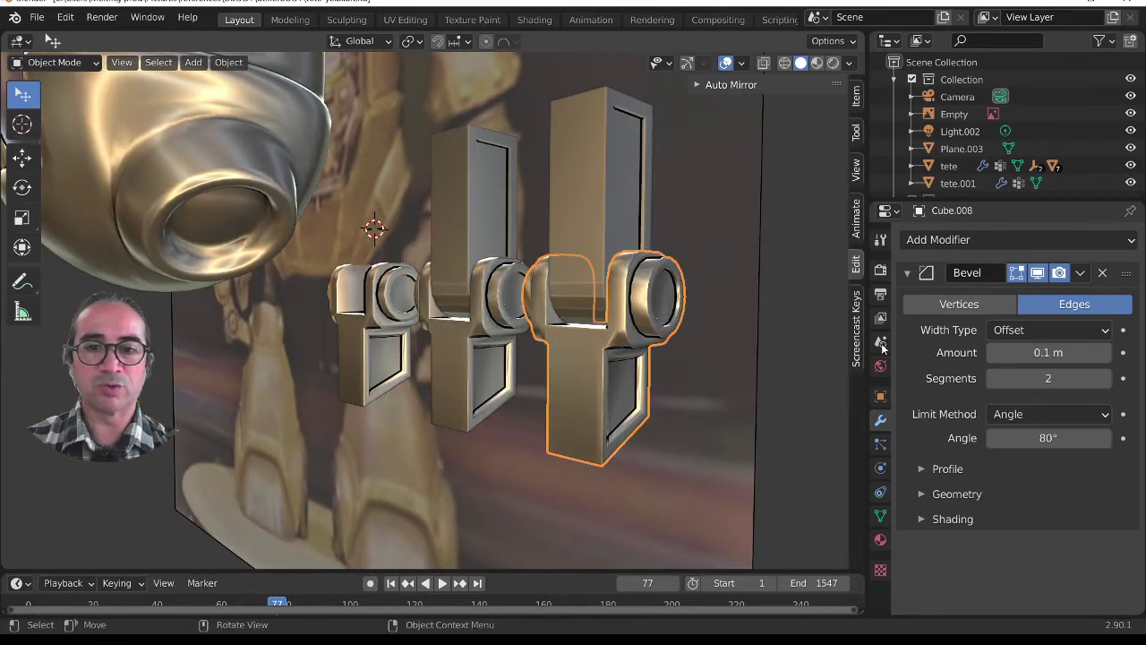
click(460, 363)
click(385, 353)
middle_drag(385, 353, 431, 405)
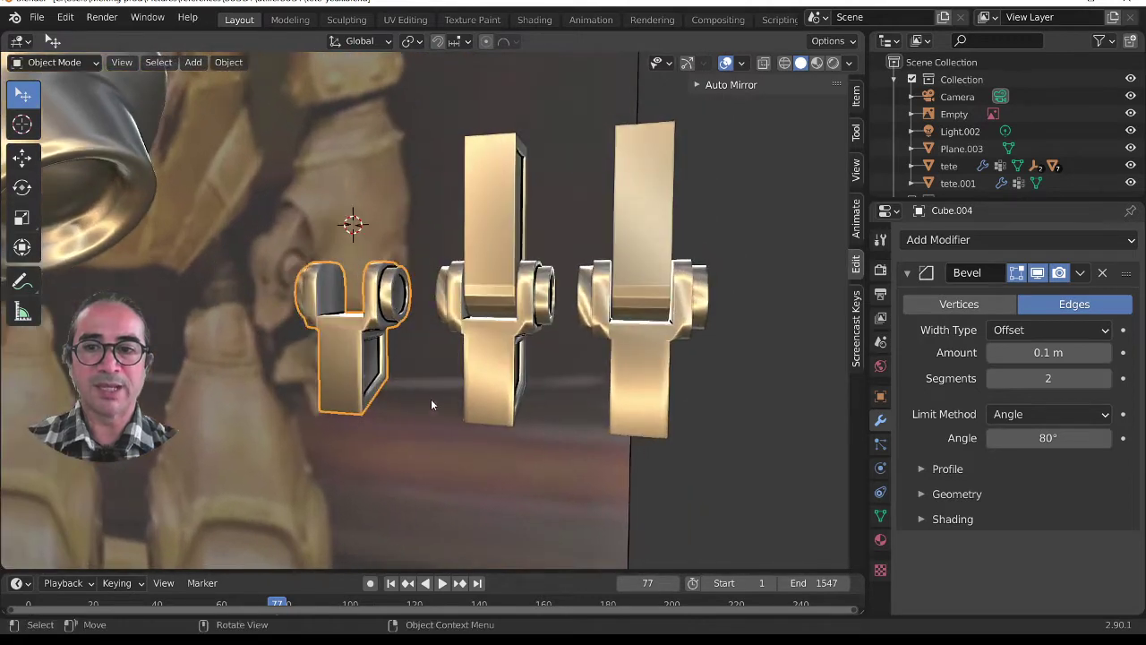
Step: Hide the background reference image and apply smooth shading to the upper hinge blocks
click(510, 204)
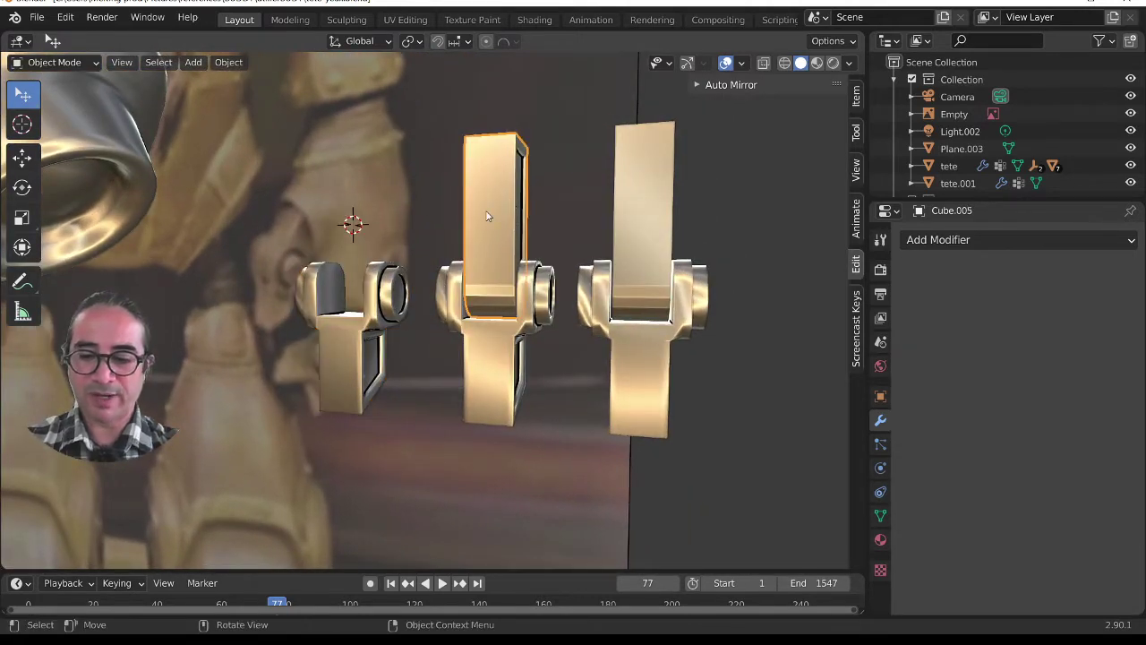
shift+click(383, 209)
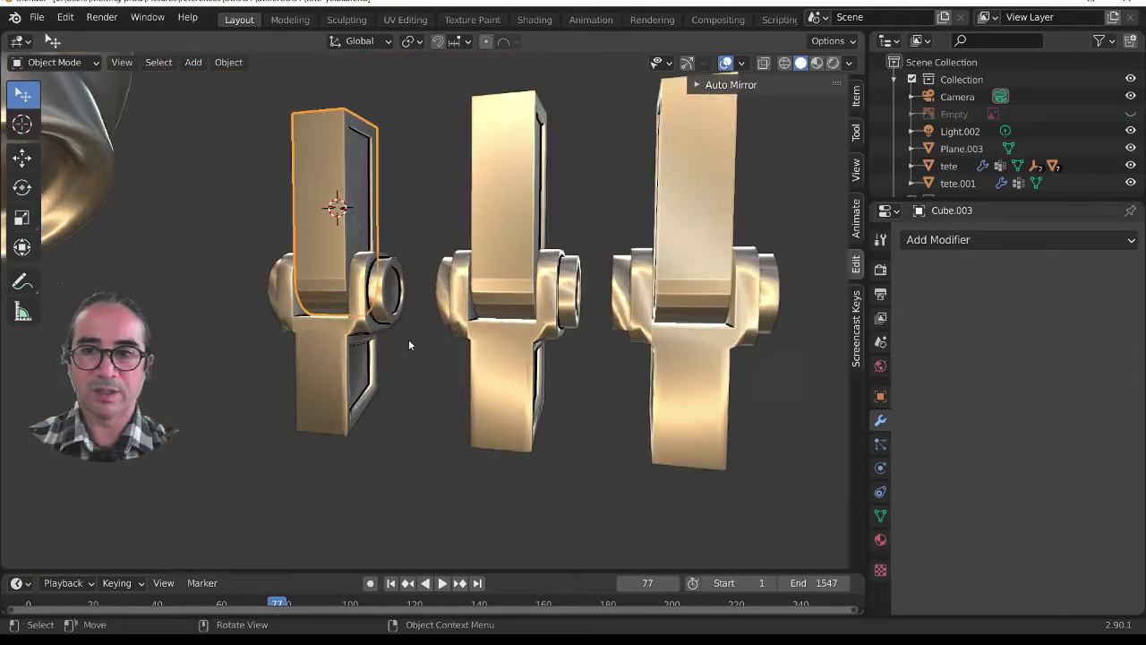
middle_drag(408, 344, 625, 340)
click(583, 243)
scroll(621, 336, up, 4)
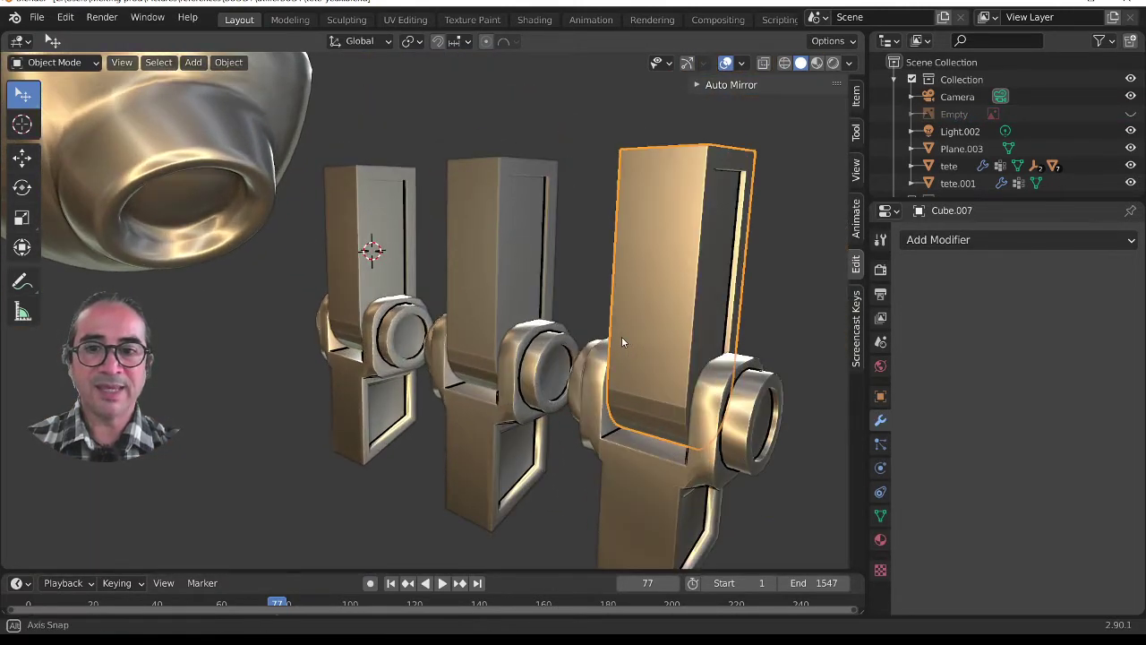
middle_drag(618, 409, 607, 395)
right_click(657, 240)
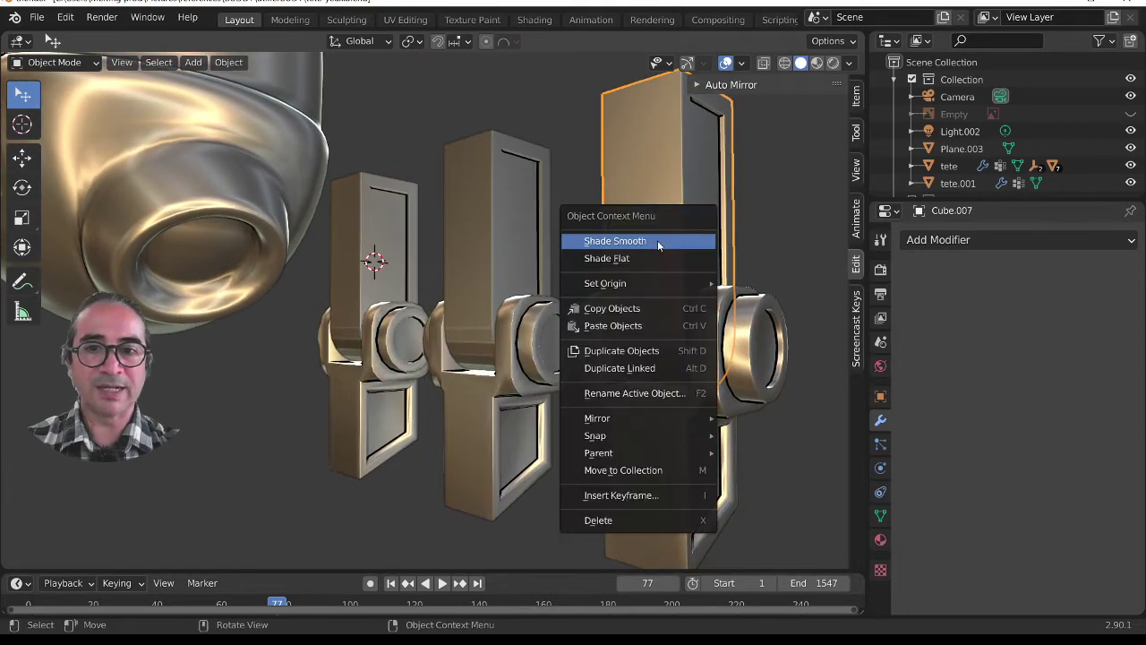
click(646, 242)
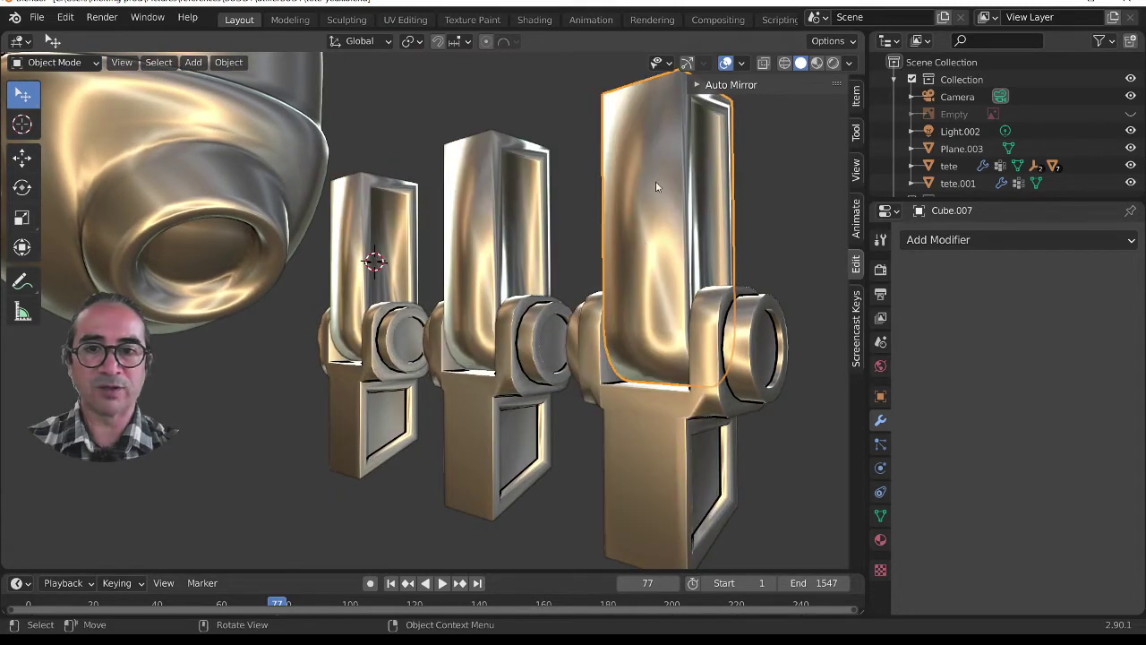
Step: Add a Bevel modifier with an Angle limit and 2 segments to the nearest upper hinge block
click(922, 240)
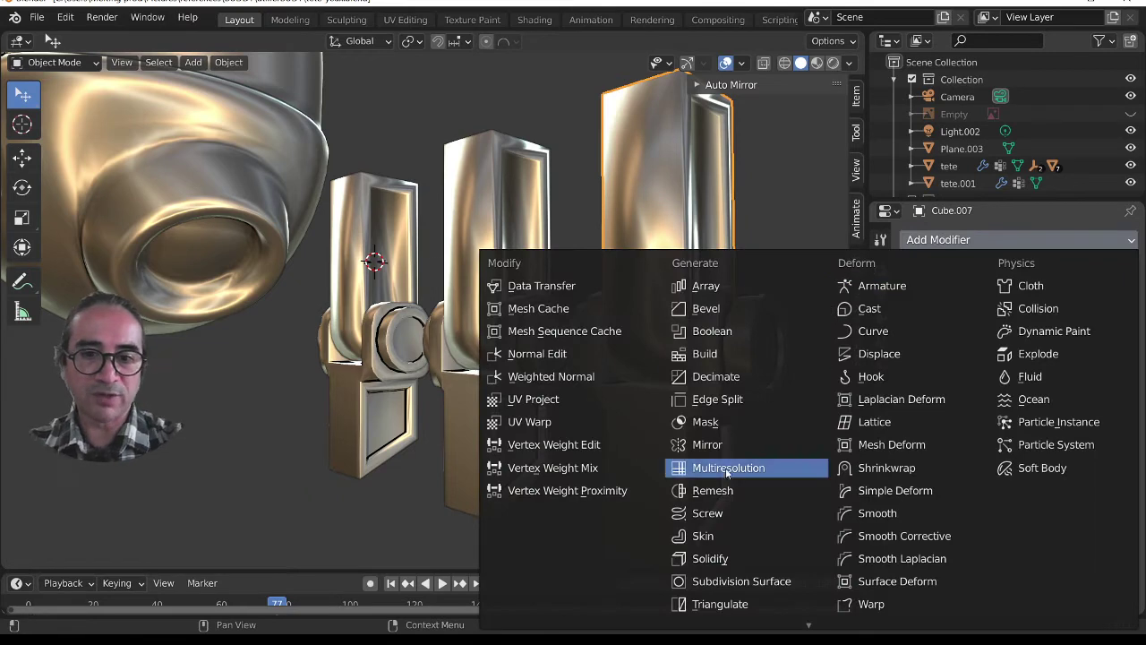
click(706, 314)
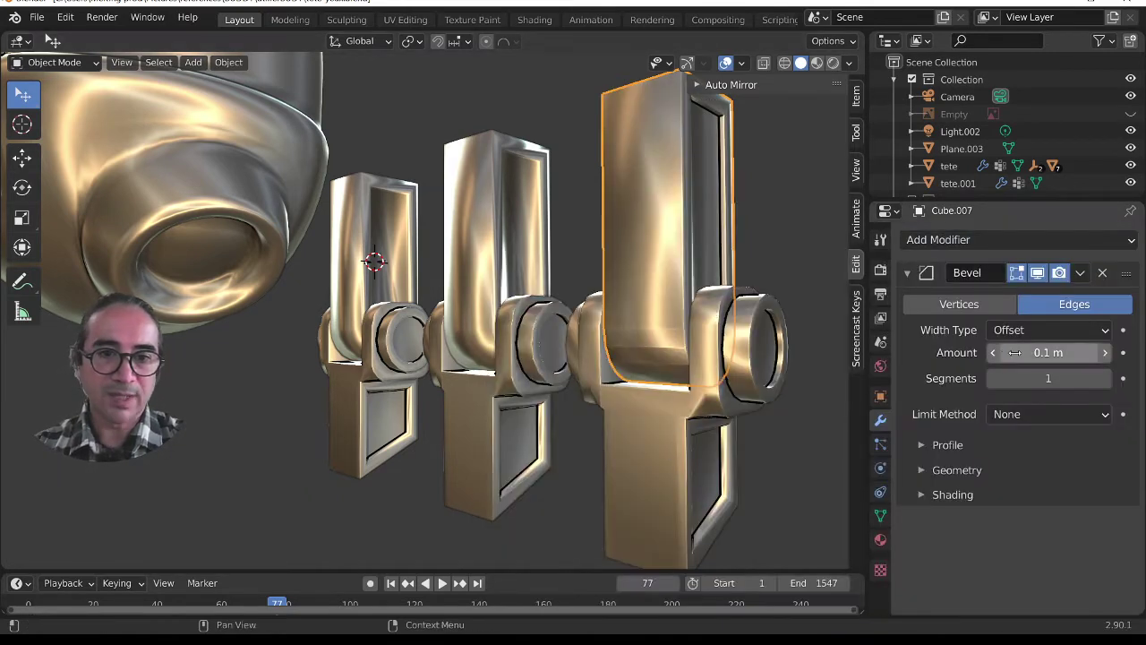
click(1055, 415)
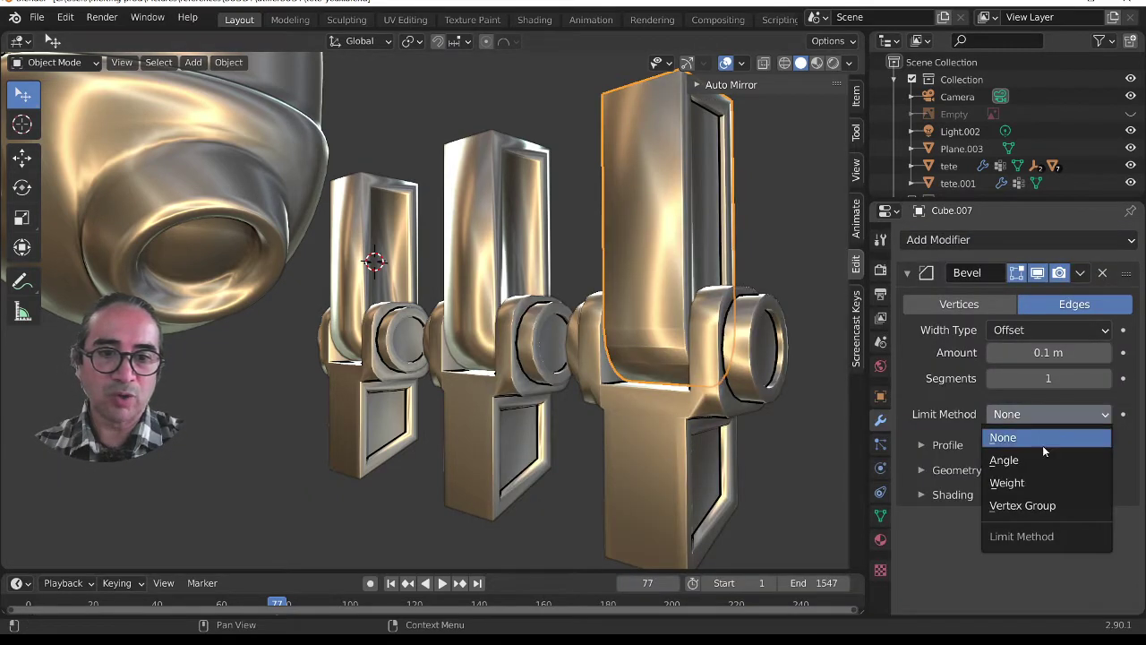
click(1038, 462)
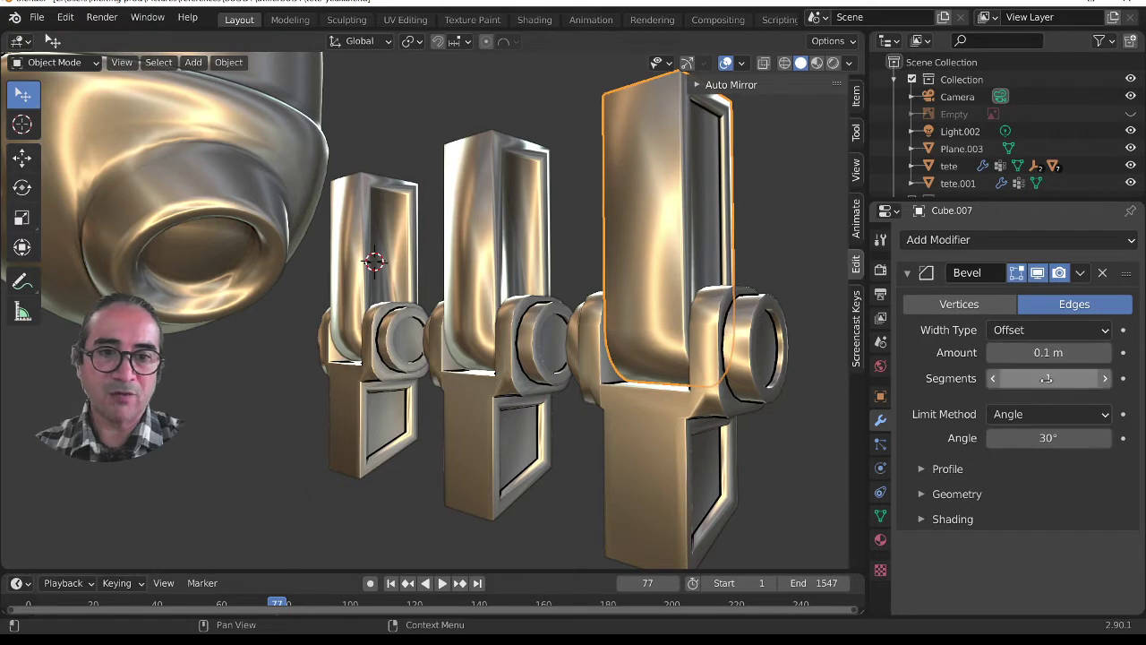
click(1105, 381)
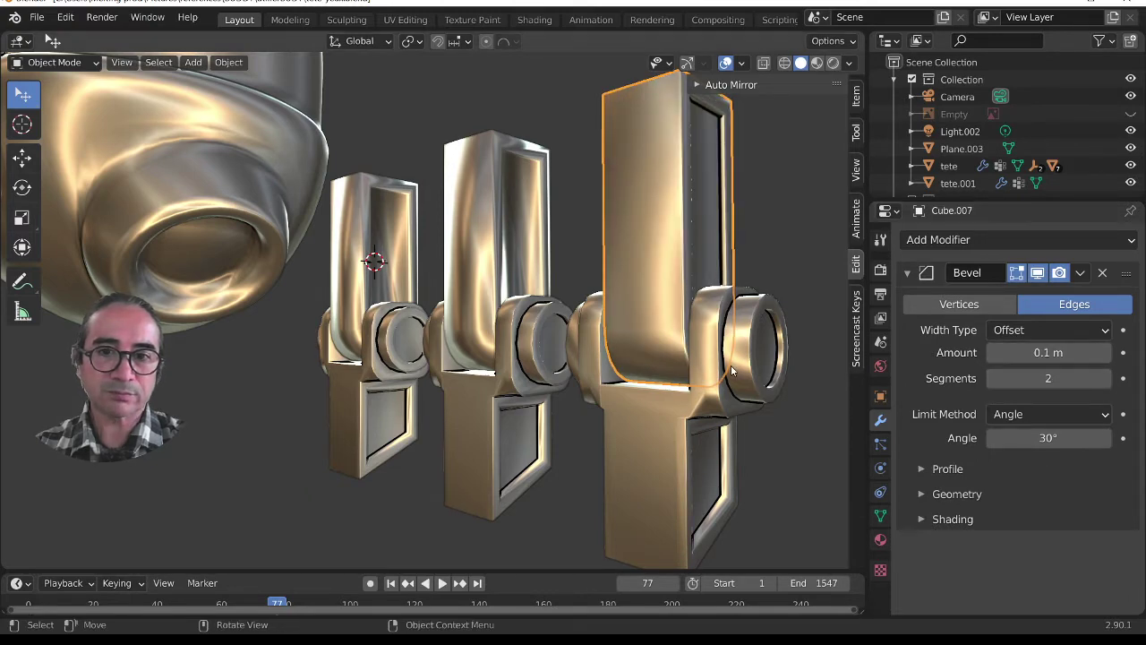
Step: Try bevel angle limits of 27° and 18° on the upper hinge block and inspect its recessed panel
middle_drag(730, 365, 711, 328)
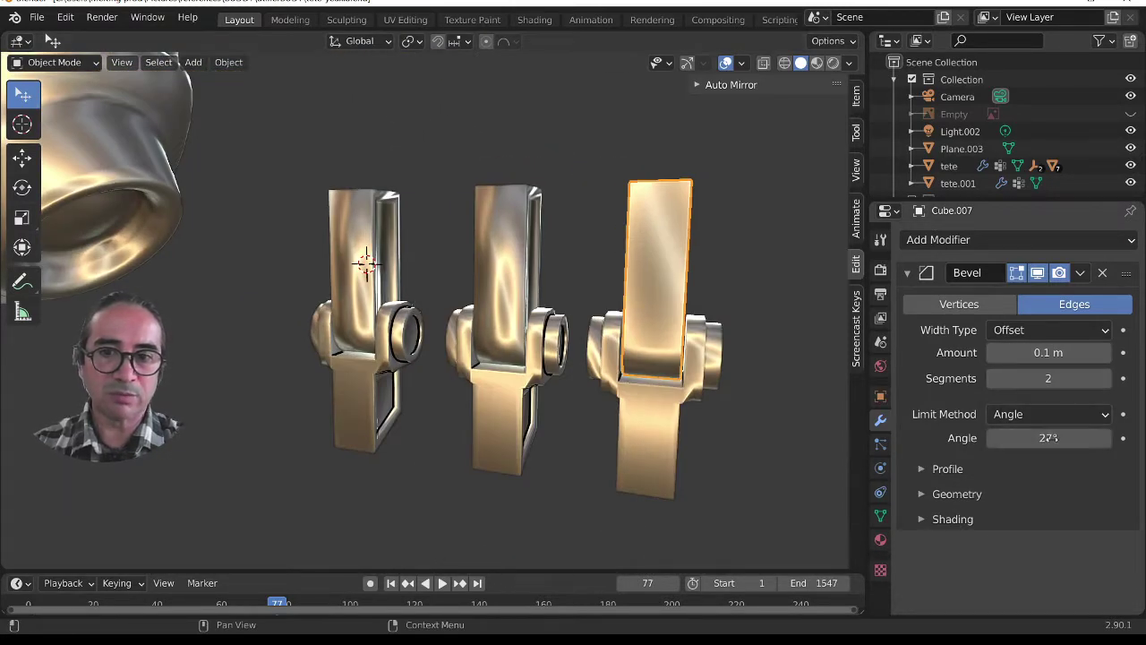
middle_drag(723, 412, 637, 407)
scroll(699, 415, up, 3)
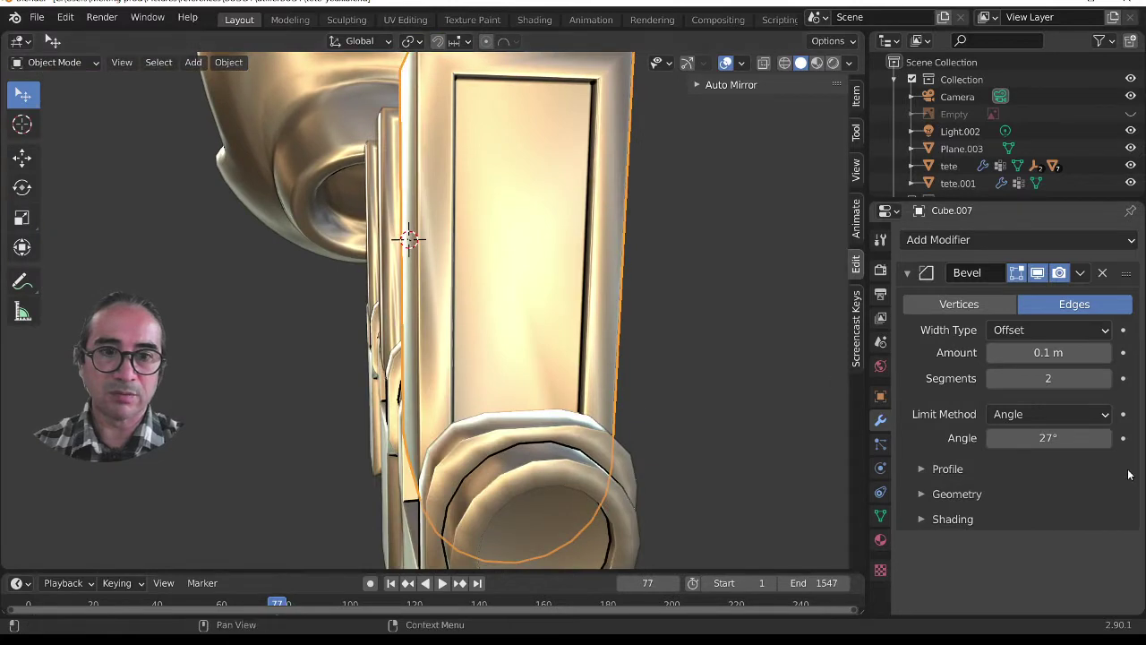
drag(1079, 438, 1035, 438)
middle_drag(515, 422, 632, 430)
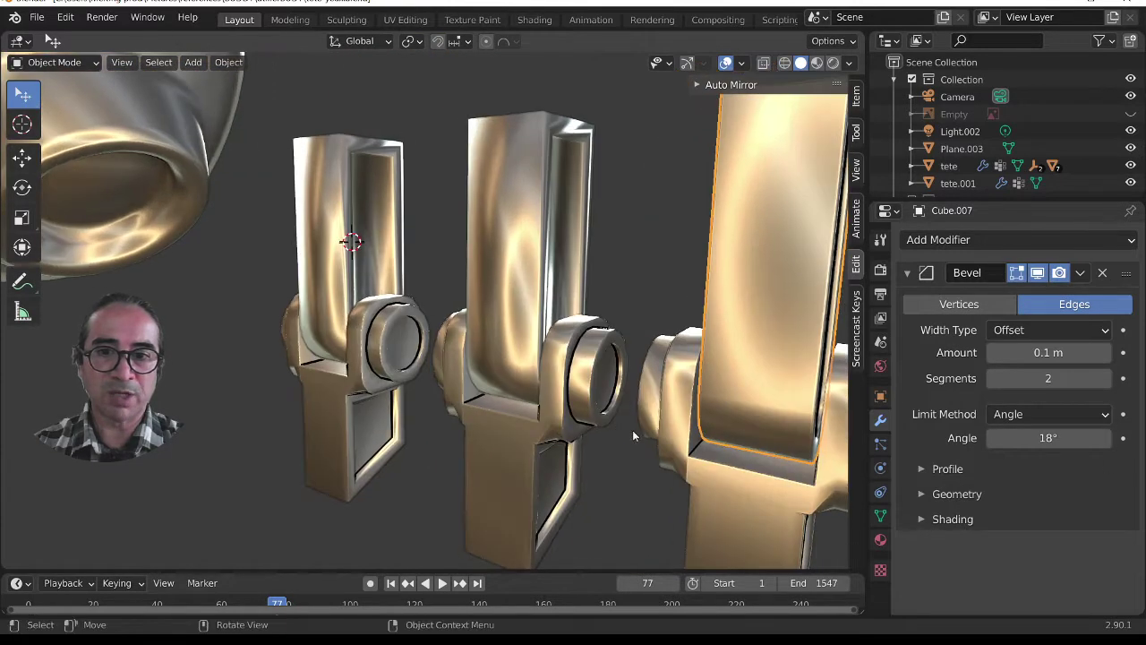
scroll(632, 430, down, 2)
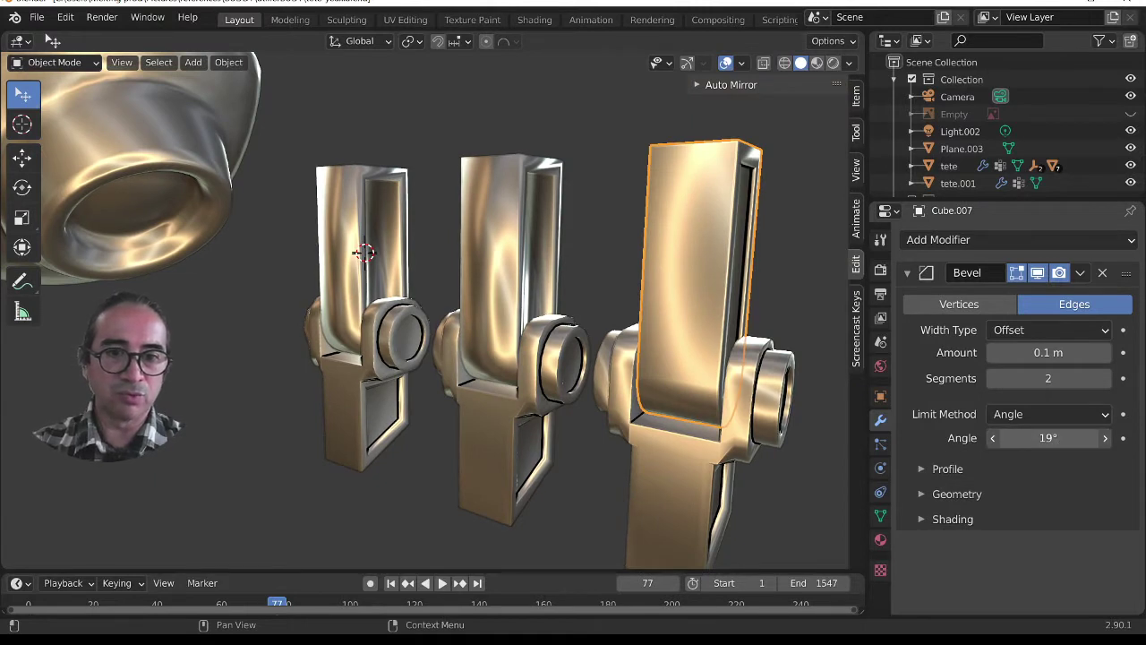
Step: Try bevel angle limits of 19° and 29° while inspecting the upper block's faces and rounded end
mouse_move(1047, 438)
mouse_down()
mouse_move(1074, 438)
mouse_move(1052, 438)
mouse_up()
middle_drag(673, 442, 654, 403)
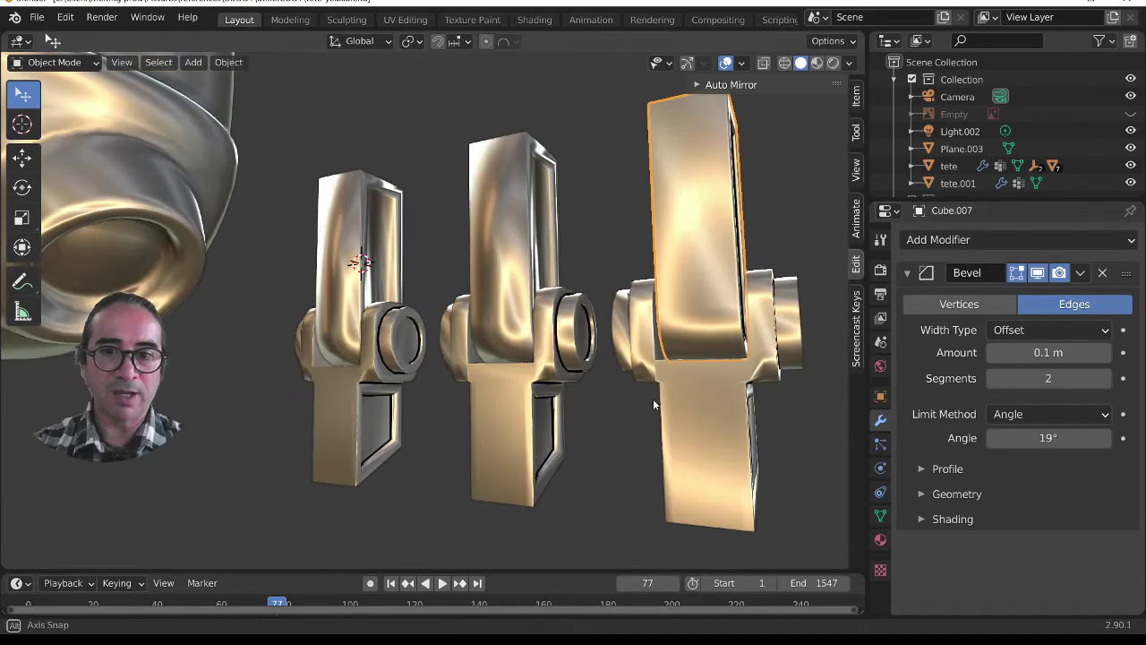
scroll(712, 258, down, 3)
middle_drag(658, 314, 591, 385)
mouse_move(1076, 438)
mouse_down()
mouse_move(1099, 437)
mouse_move(1030, 438)
mouse_move(1079, 438)
mouse_up()
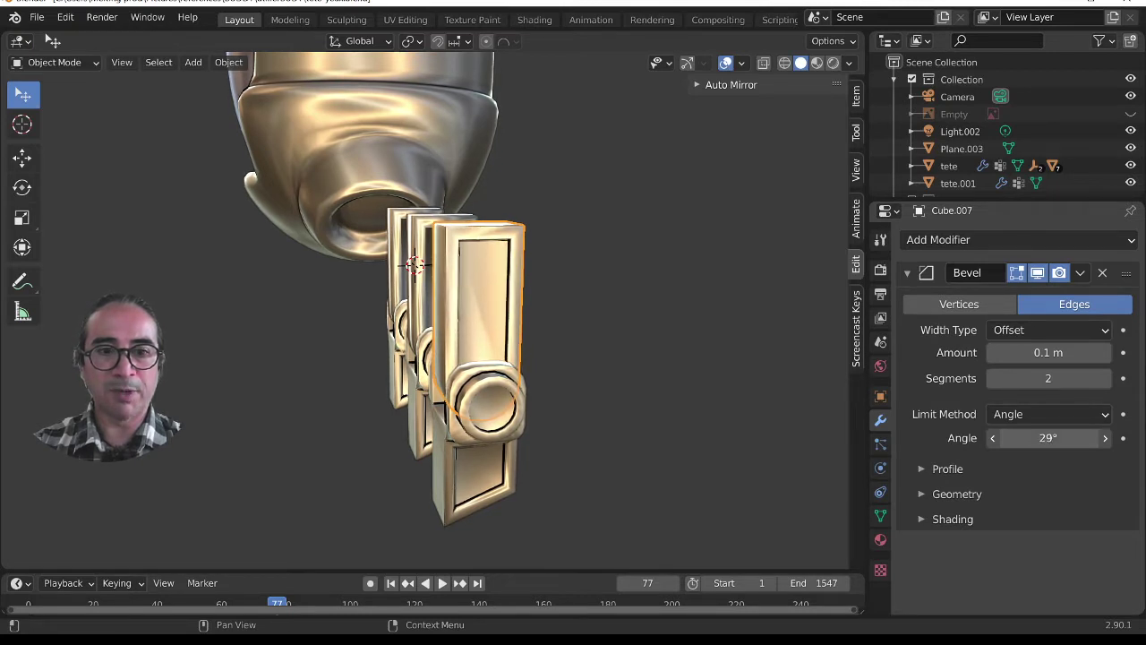
Step: Set the upper hinge block's bevel angle limit to 18° and check its edges from several sides
click(1070, 438)
text(18)
key(Return)
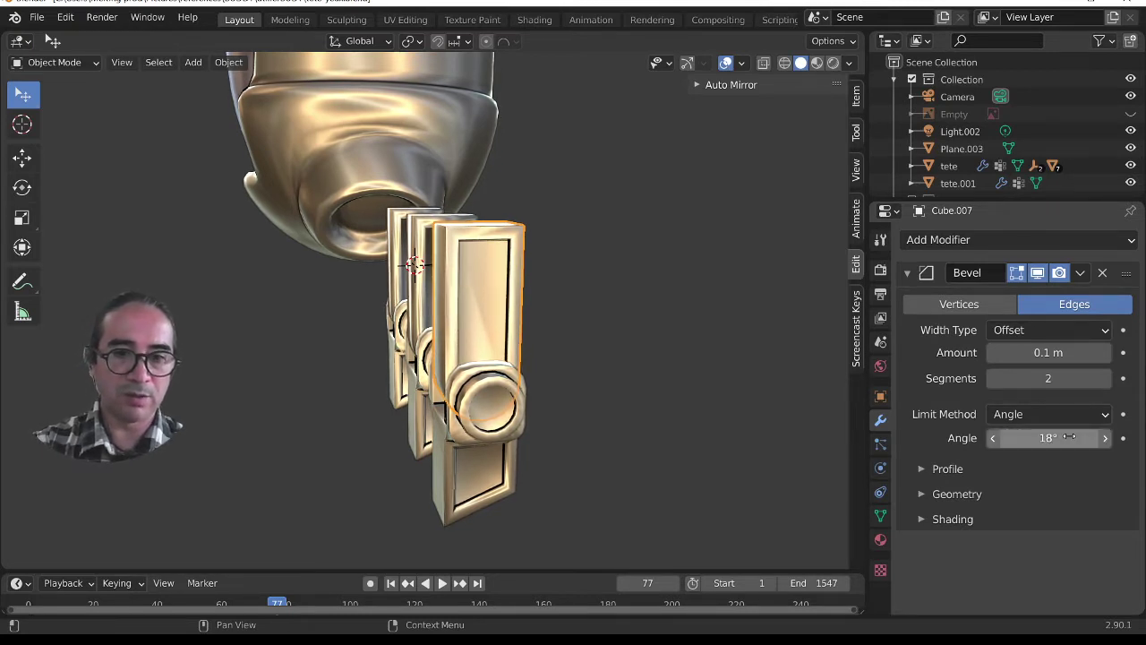
scroll(552, 376, up, 1)
middle_drag(552, 375, 659, 298)
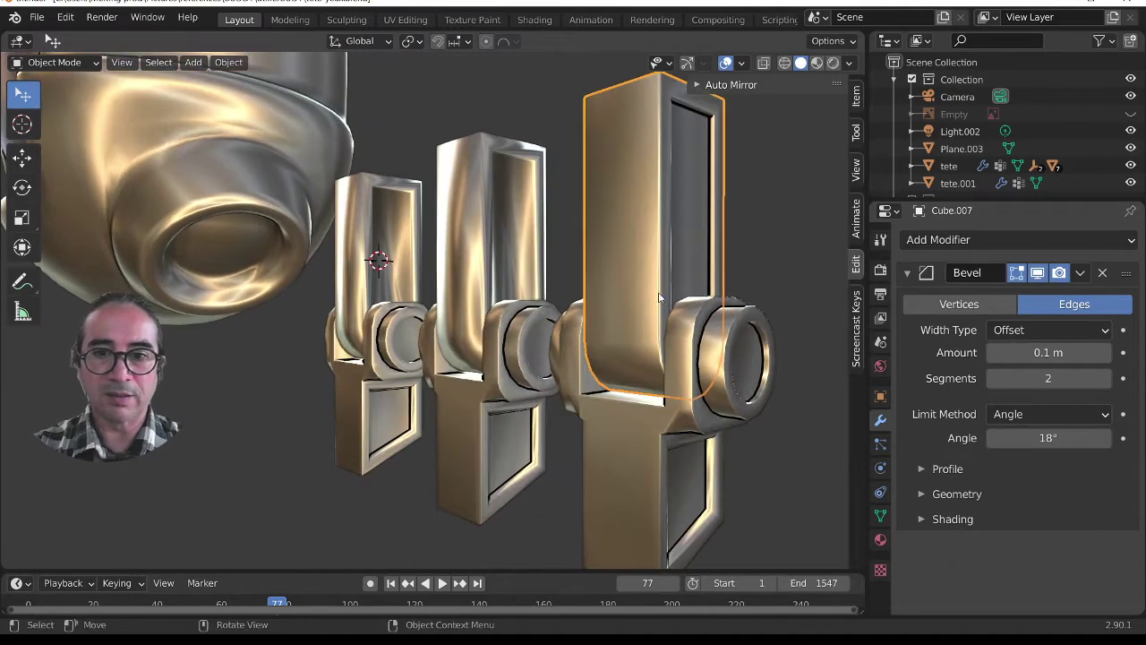
middle_drag(484, 401, 367, 226)
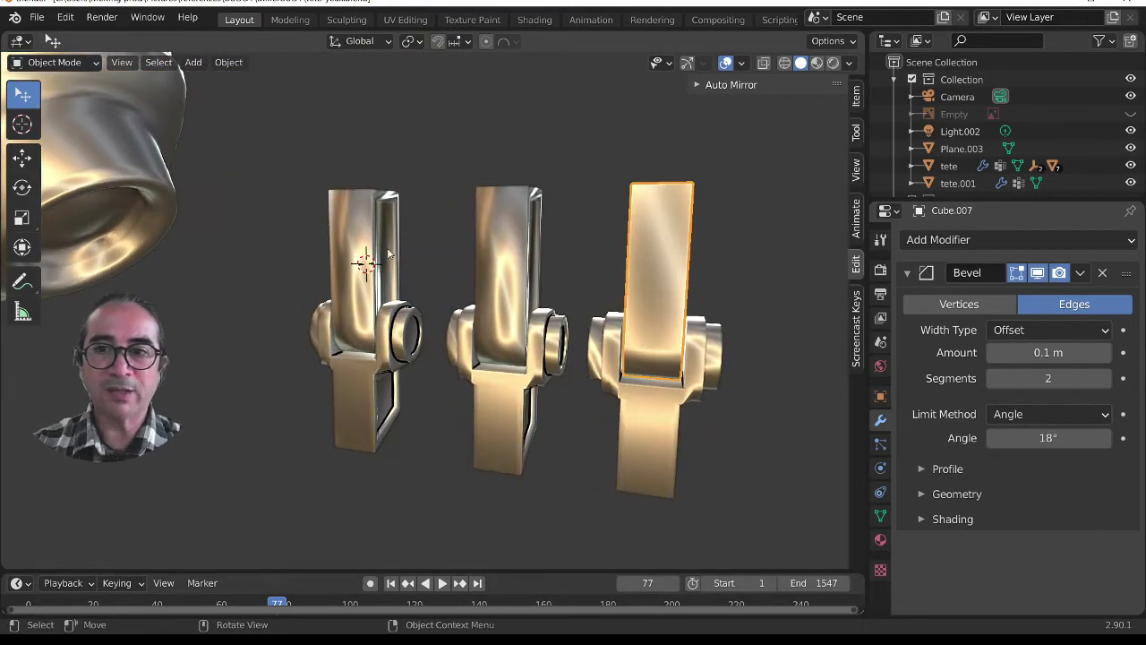
Step: Link the bevelled upper block's modifiers to the other two upper hinge blocks and review the whole robot
click(365, 223)
shift+click(516, 199)
shift+click(652, 198)
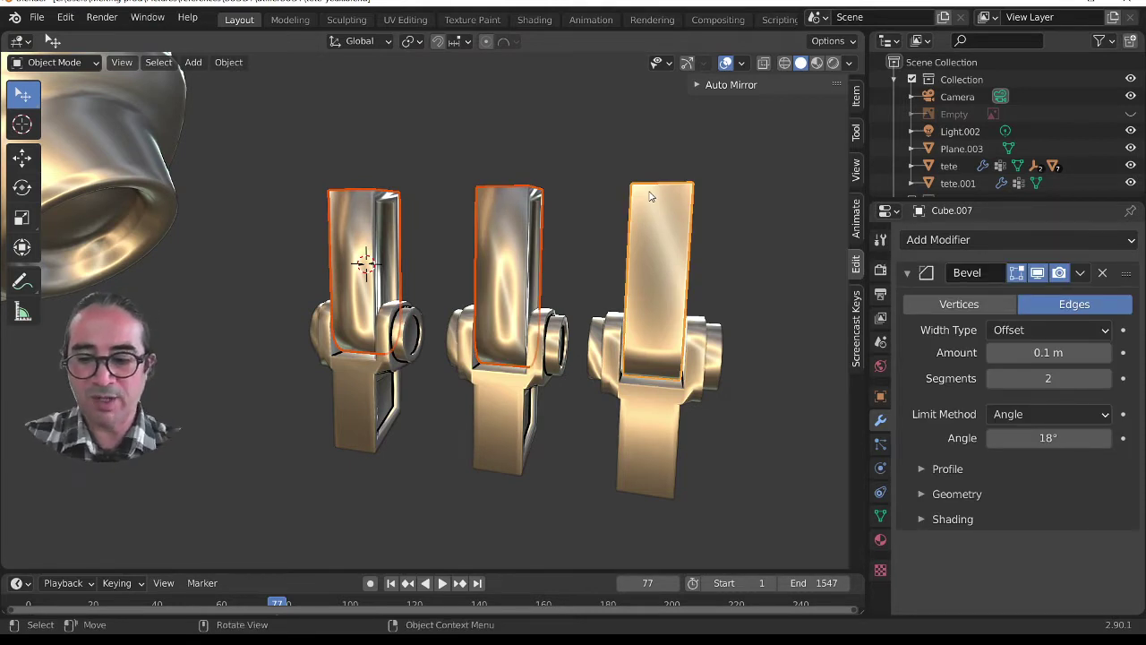
key(ctrl+l)
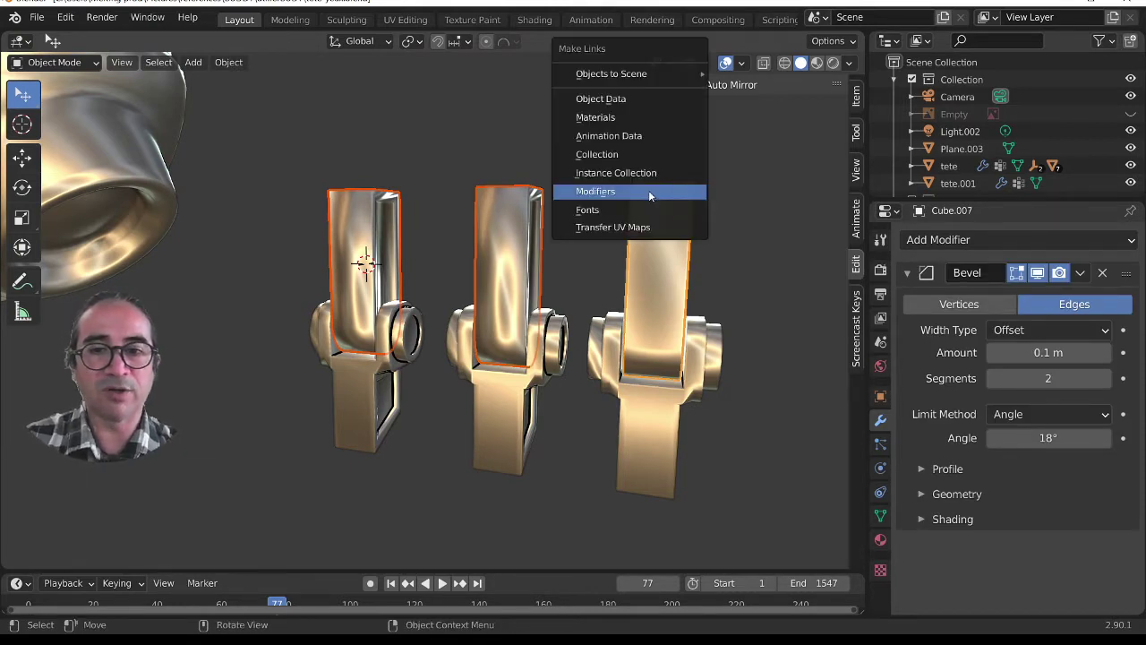
click(648, 195)
middle_drag(648, 195, 489, 437)
scroll(483, 390, down, 8)
scroll(502, 479, up, 4)
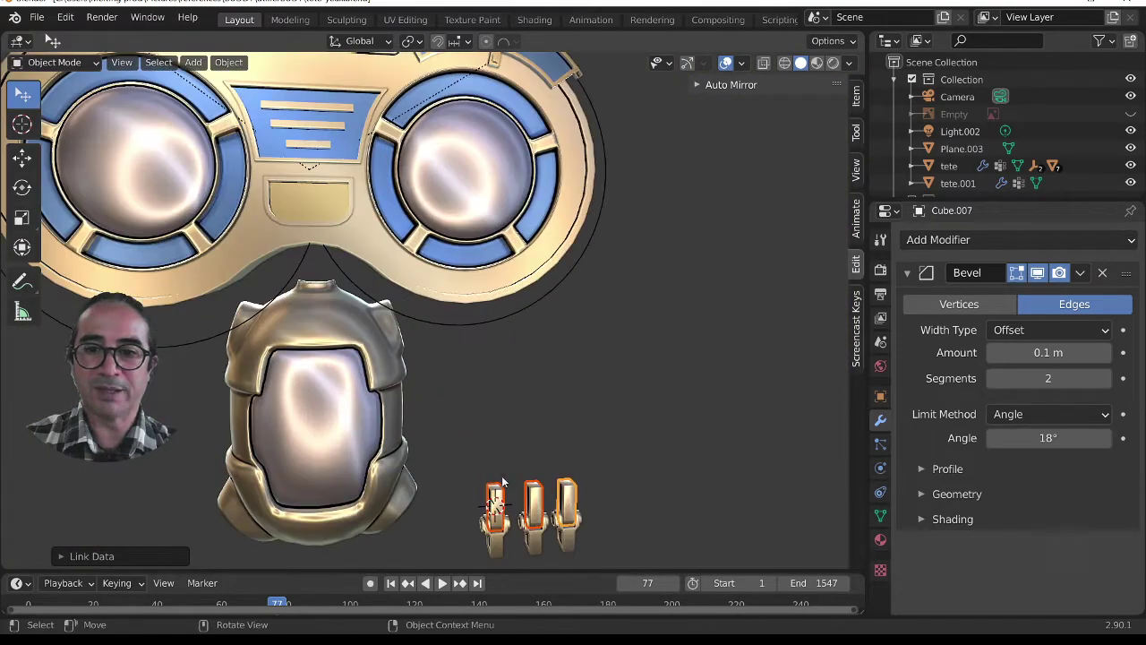
Step: Select all three hinge joints in front view and move them together about 1.2 m sideways, farther from the robot's body
middle_drag(502, 482, 507, 445)
scroll(495, 360, up, 4)
middle_drag(495, 360, 522, 469)
scroll(522, 469, down, 3)
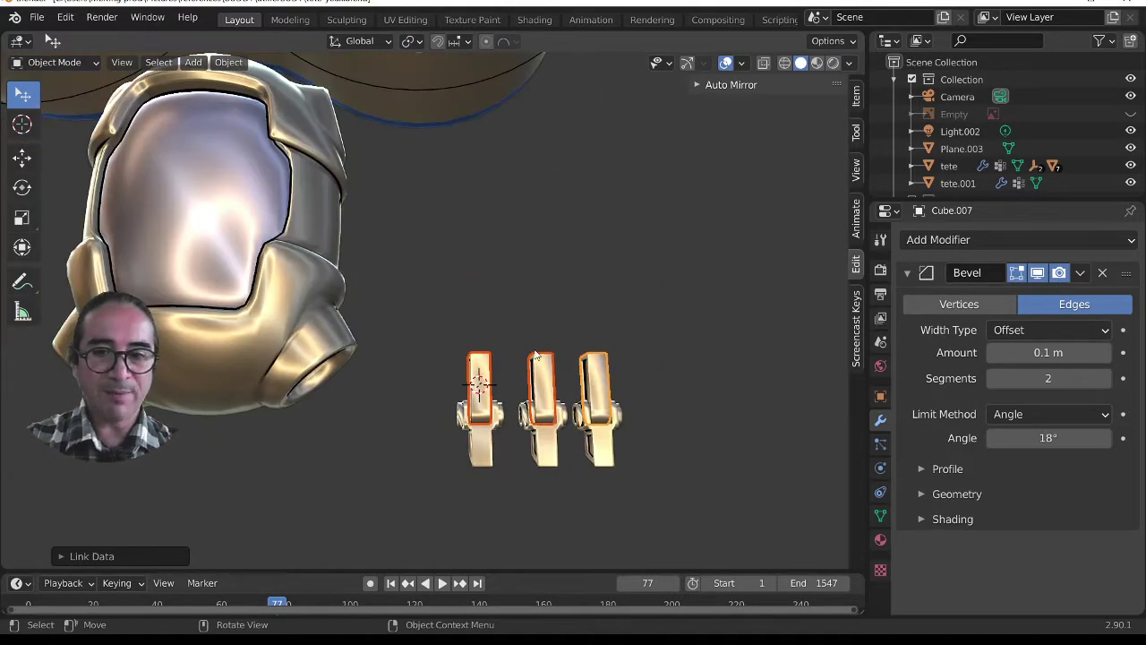
key(KP_1)
scroll(603, 337, down, 2)
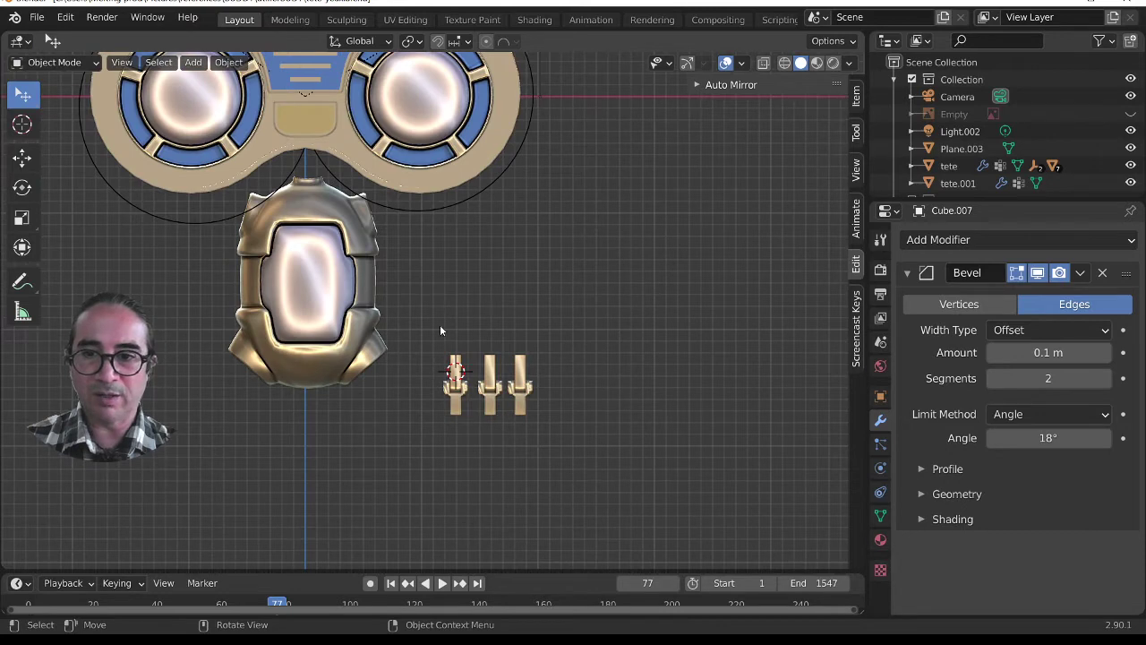
key(b)
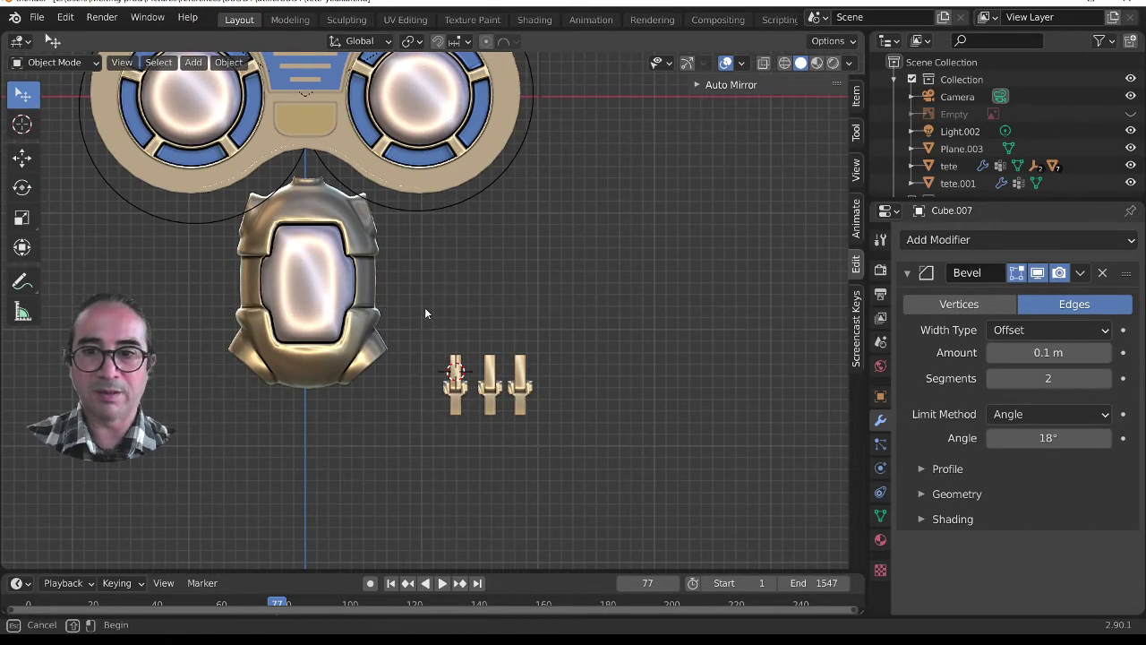
drag(424, 309, 598, 435)
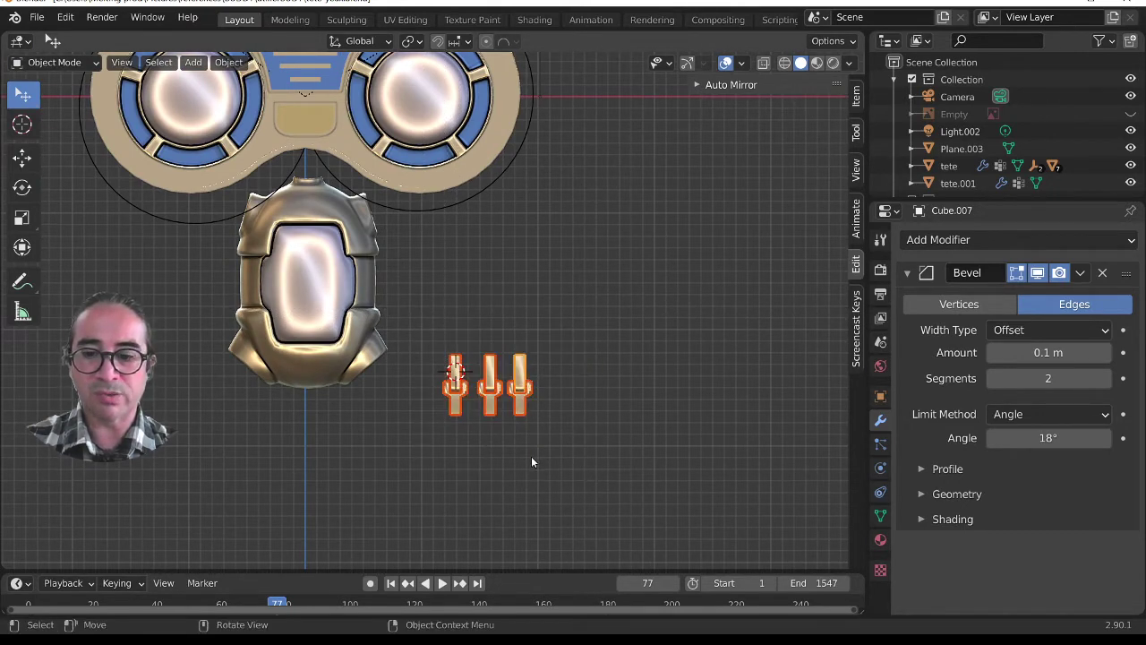
key(g)
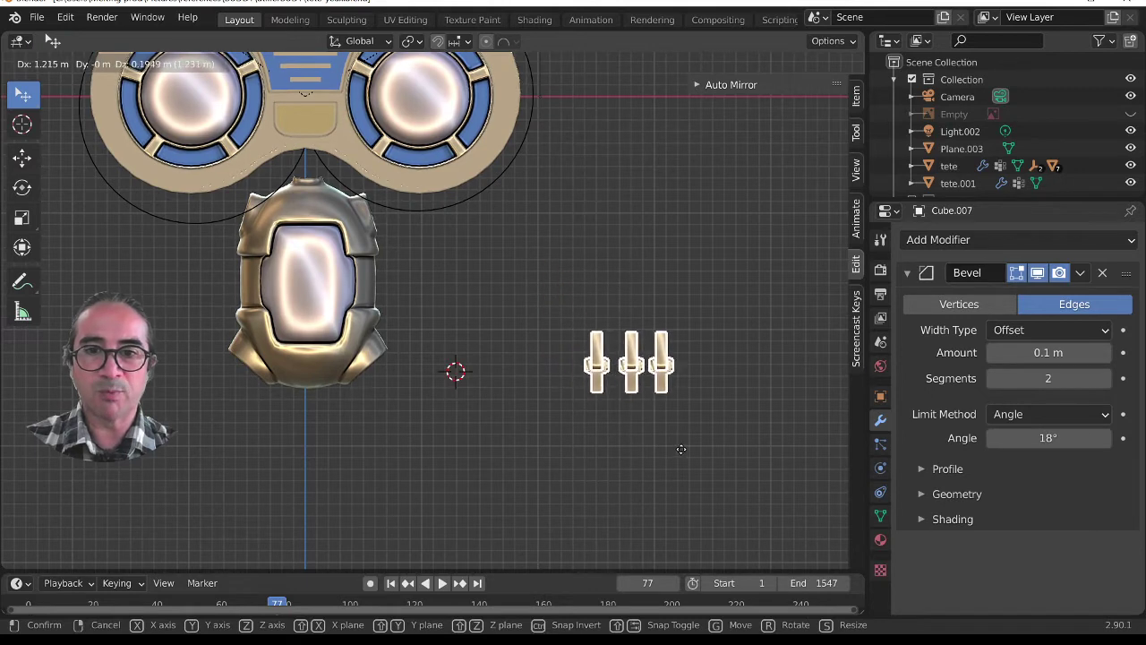
click(684, 449)
Step: Unhide the reference image behind the robot and frame its hand area
scroll(478, 417, up, 5)
scroll(501, 358, down, 2)
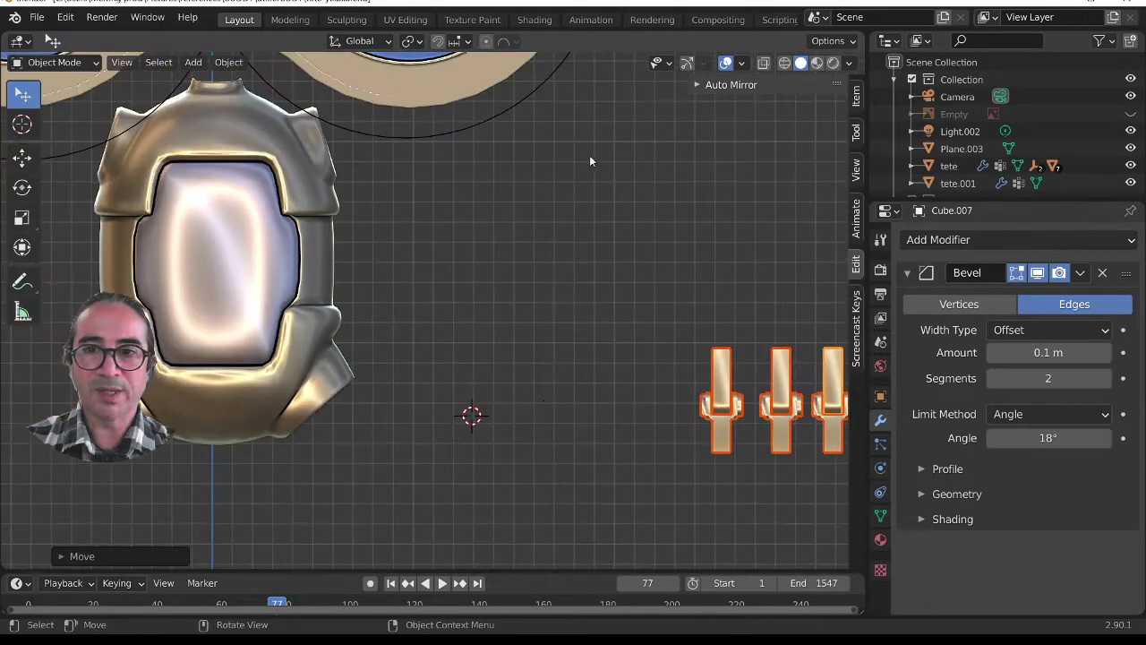
key(alt+h)
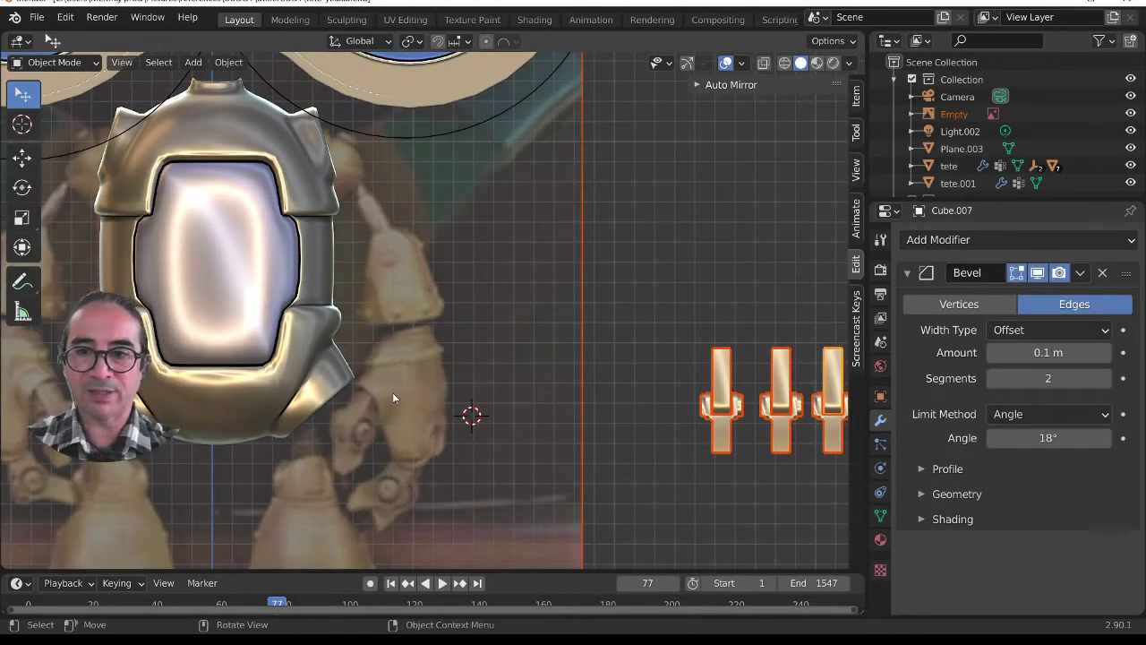
scroll(463, 413, up, 2)
shift+middle_drag(453, 426, 436, 271)
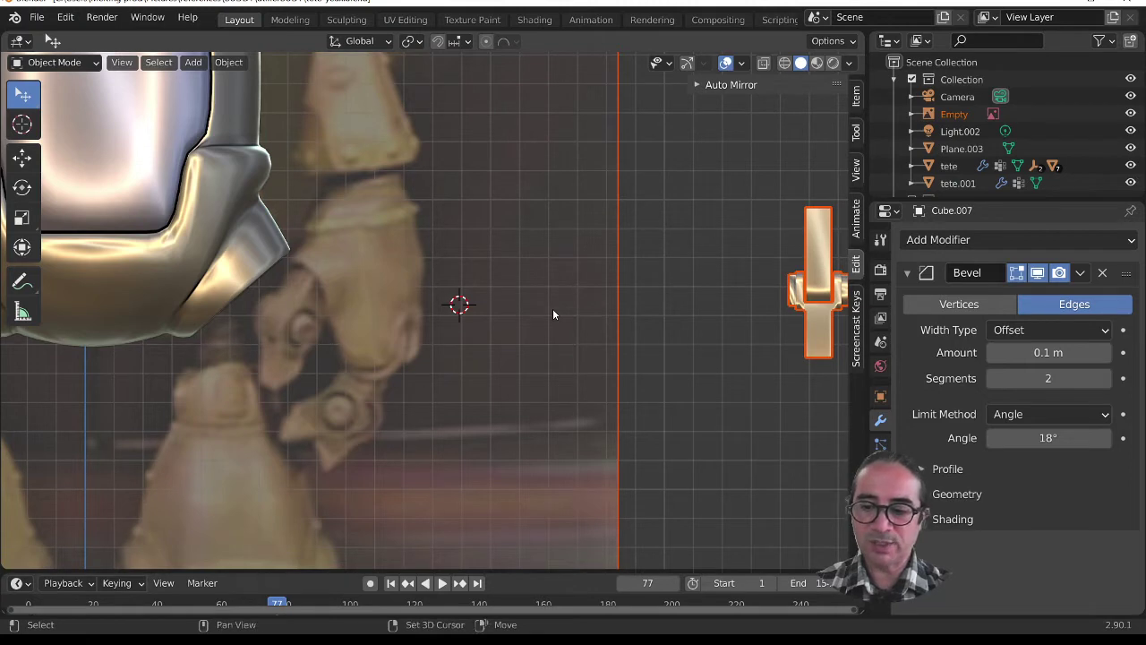
Step: Add a cube mesh, shrink it, and place it just beside the reference image's hand
key(shift+a)
mouse_move(537, 283)
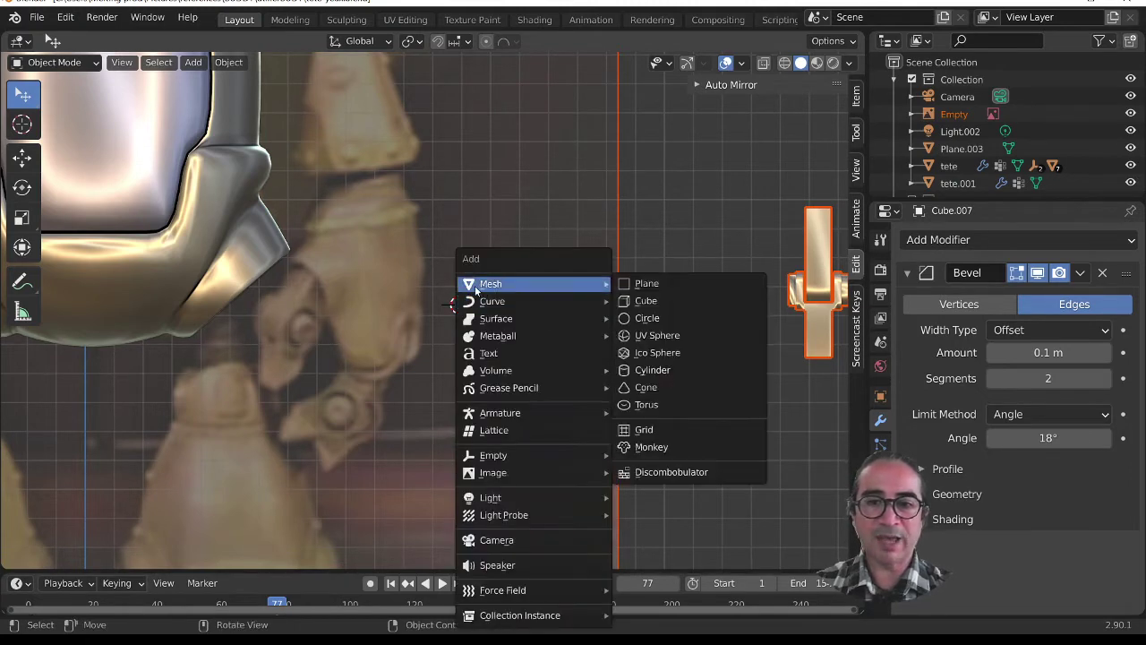
click(670, 304)
key(s)
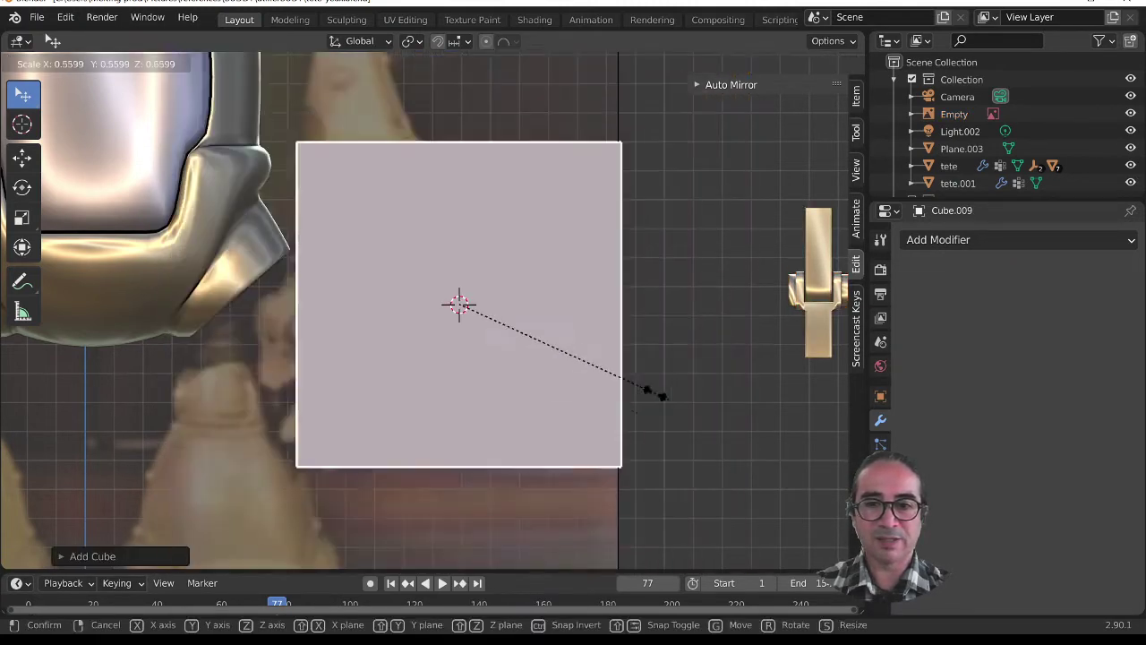
click(496, 329)
key(g)
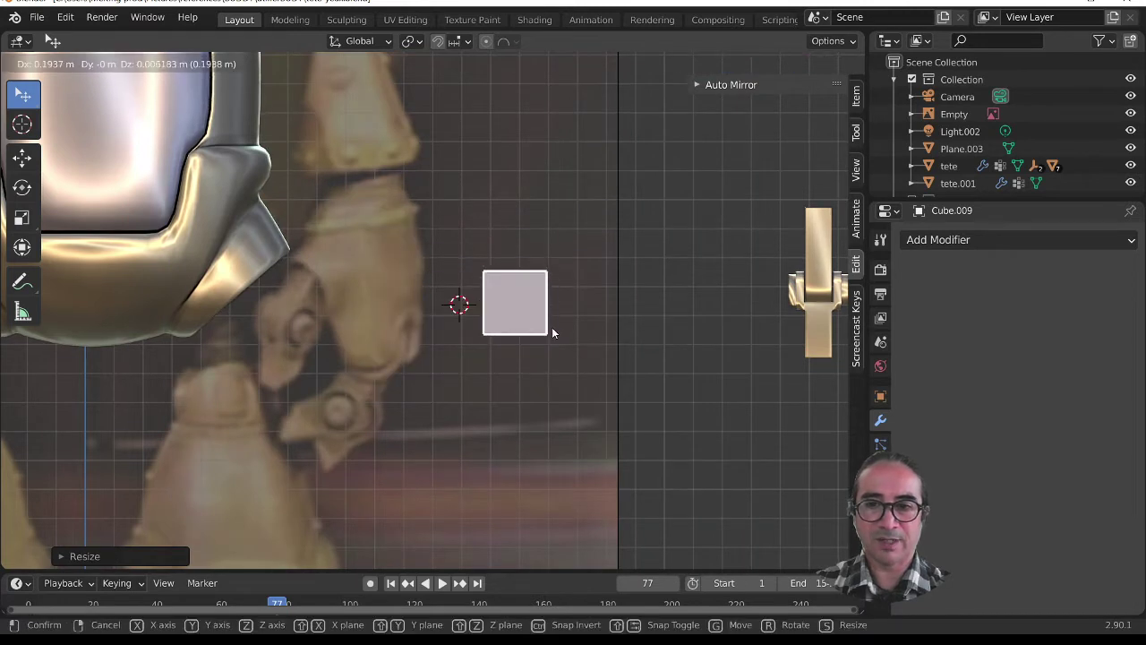
click(553, 327)
Step: Refine the cube's size and position so it is roughly as wide as the reference hand
key(s)
click(597, 351)
key(g)
click(602, 342)
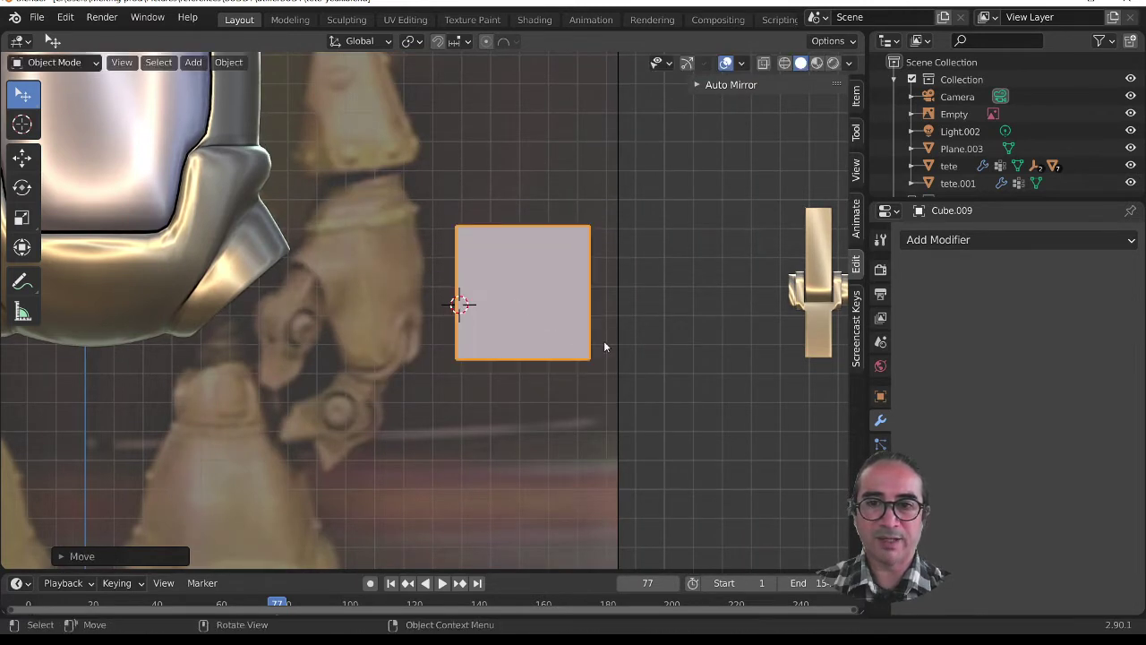
key(s)
click(583, 328)
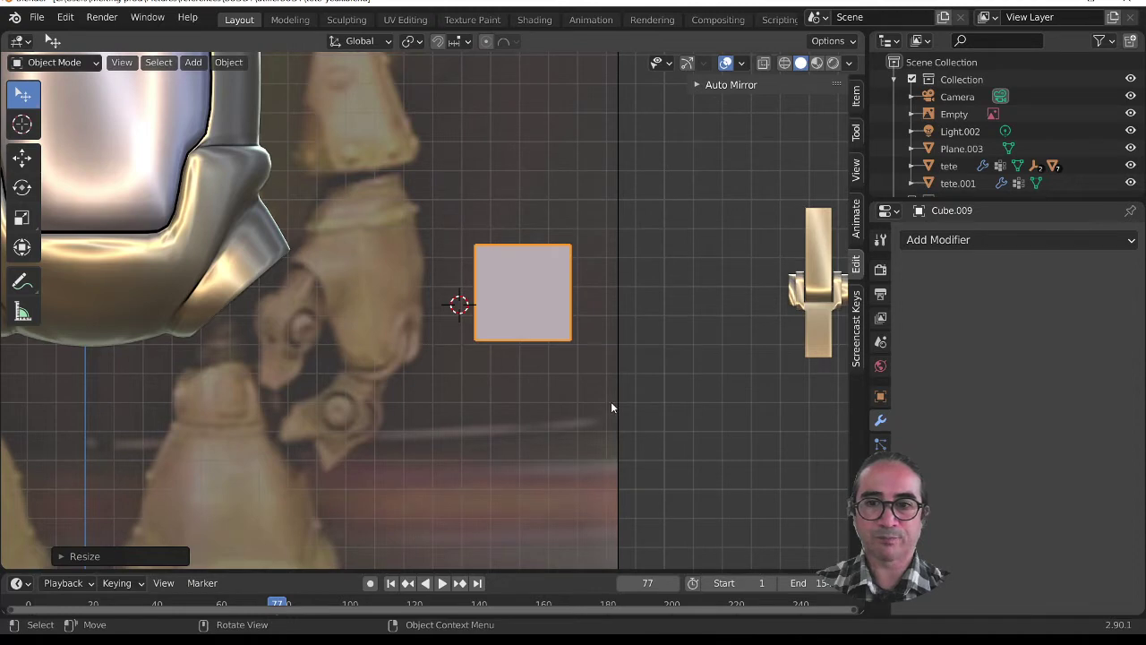
Step: Put the cube into Edit Mode, hide the sidebar, and switch the viewport MatCap to a matte beige one
middle_drag(611, 407, 583, 440)
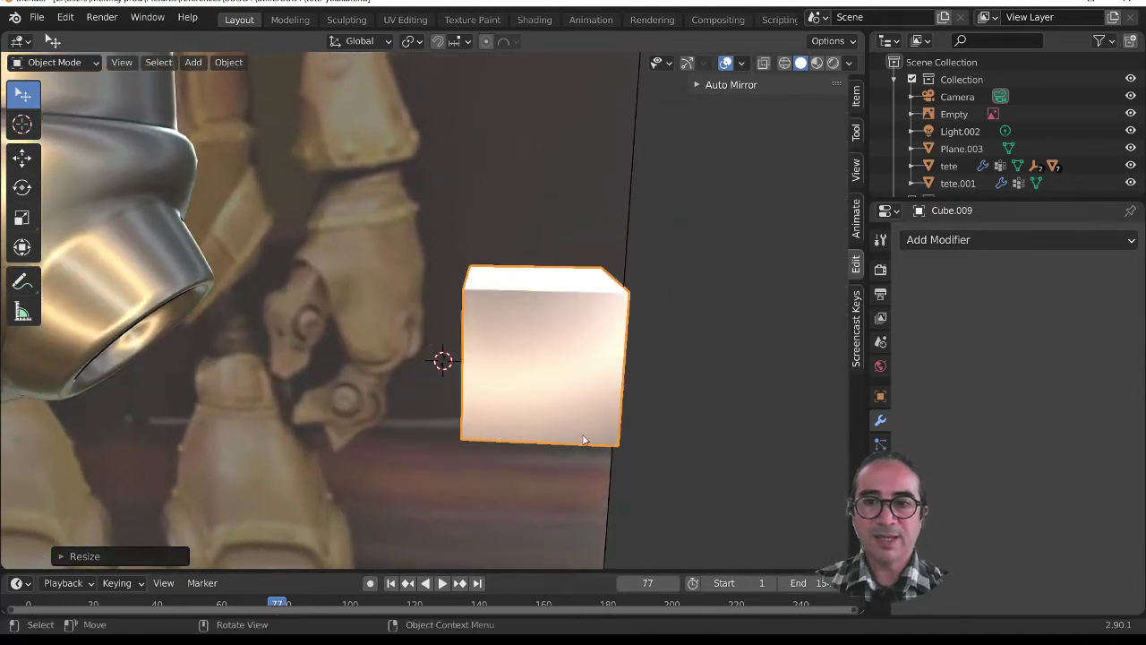
key(Tab)
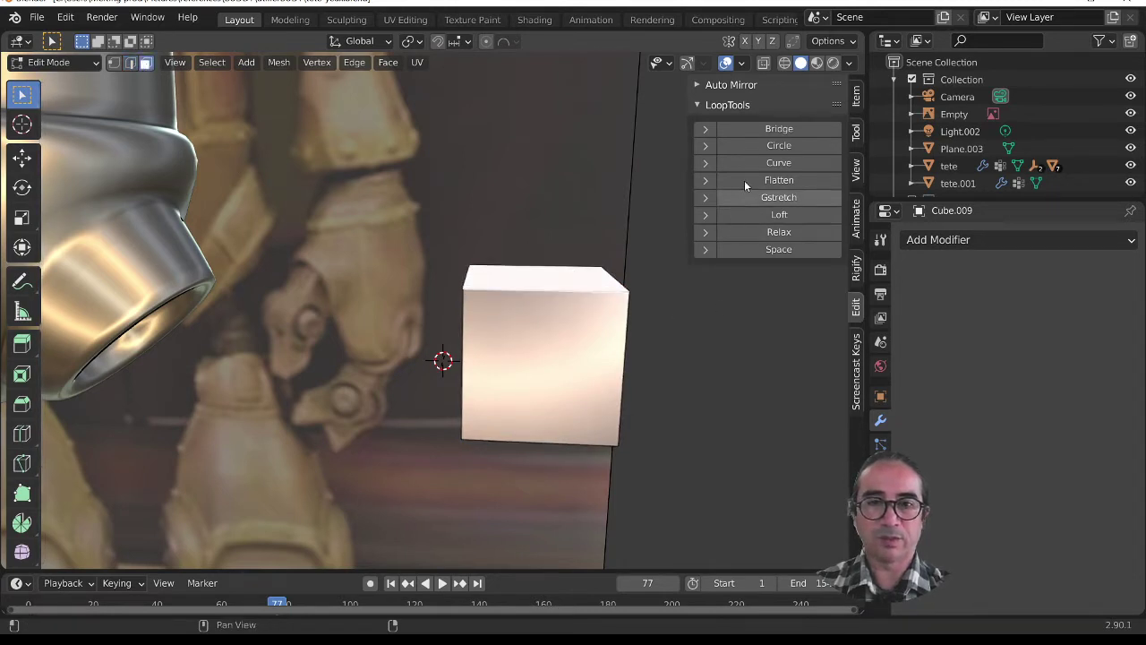
key(n)
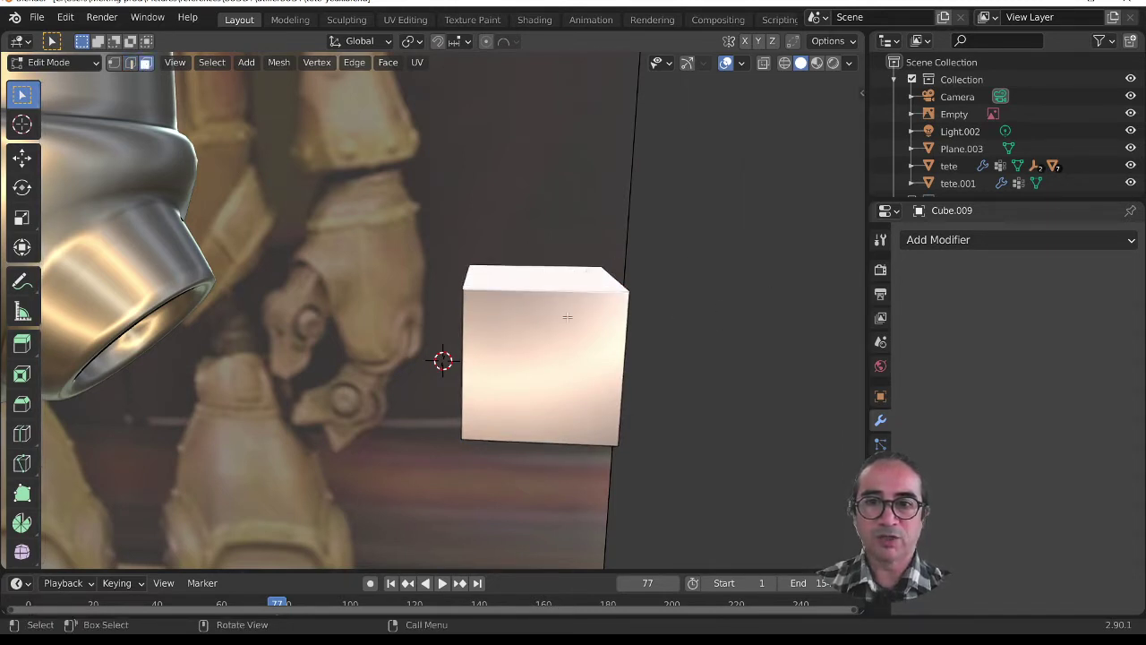
middle_drag(567, 317, 529, 350)
mouse_move(370, 376)
middle_down()
mouse_move(395, 366)
mouse_move(376, 358)
middle_up()
click(850, 63)
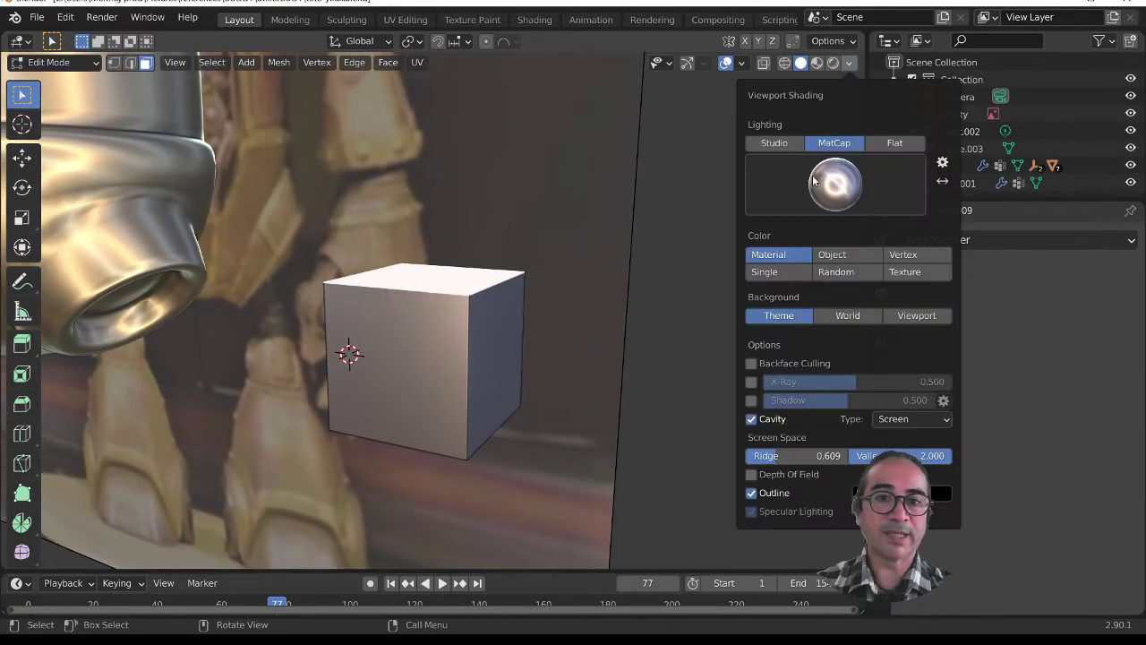
click(835, 183)
click(597, 249)
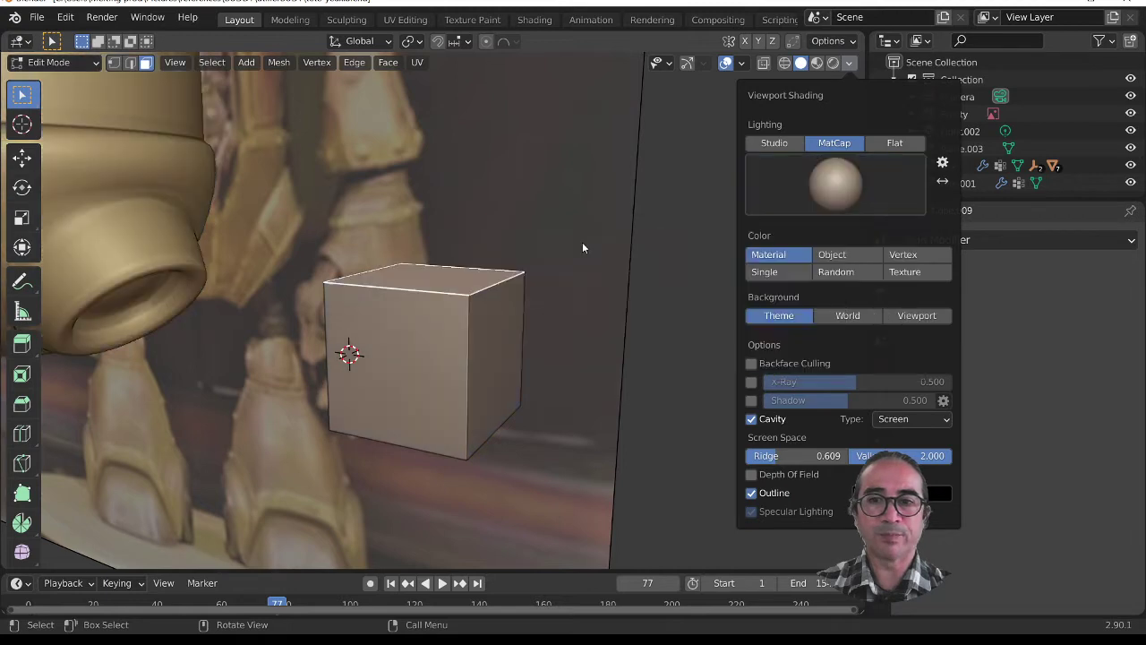
Step: Extrude the cube's top face upward and scale it down to form a tapered cap
middle_drag(483, 402, 448, 307)
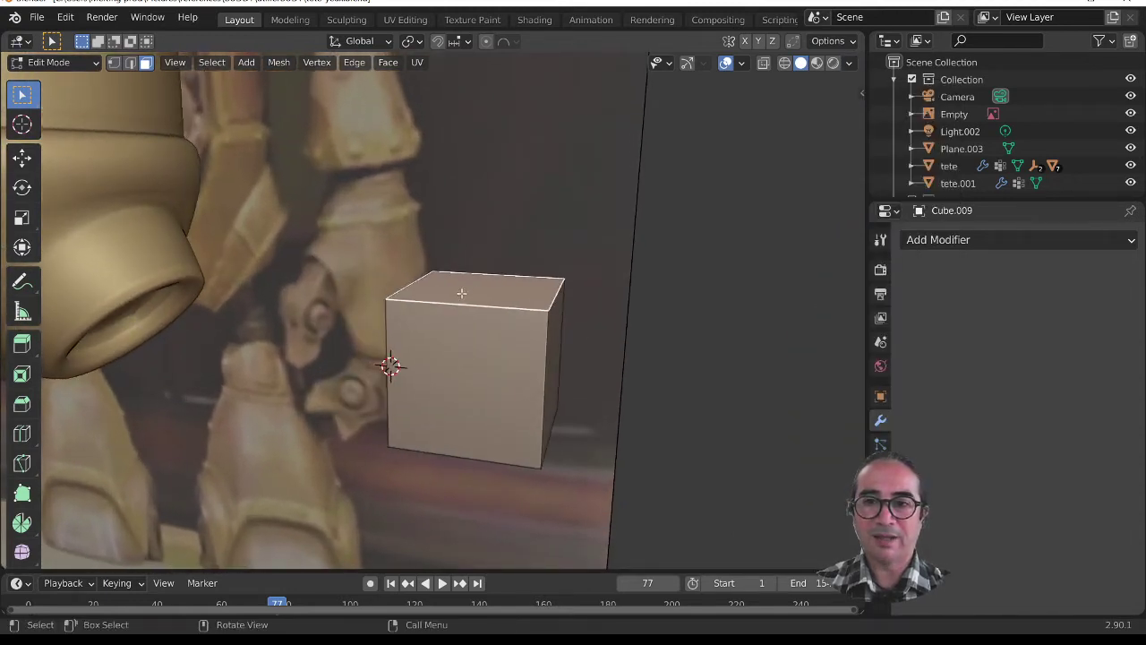
key(e)
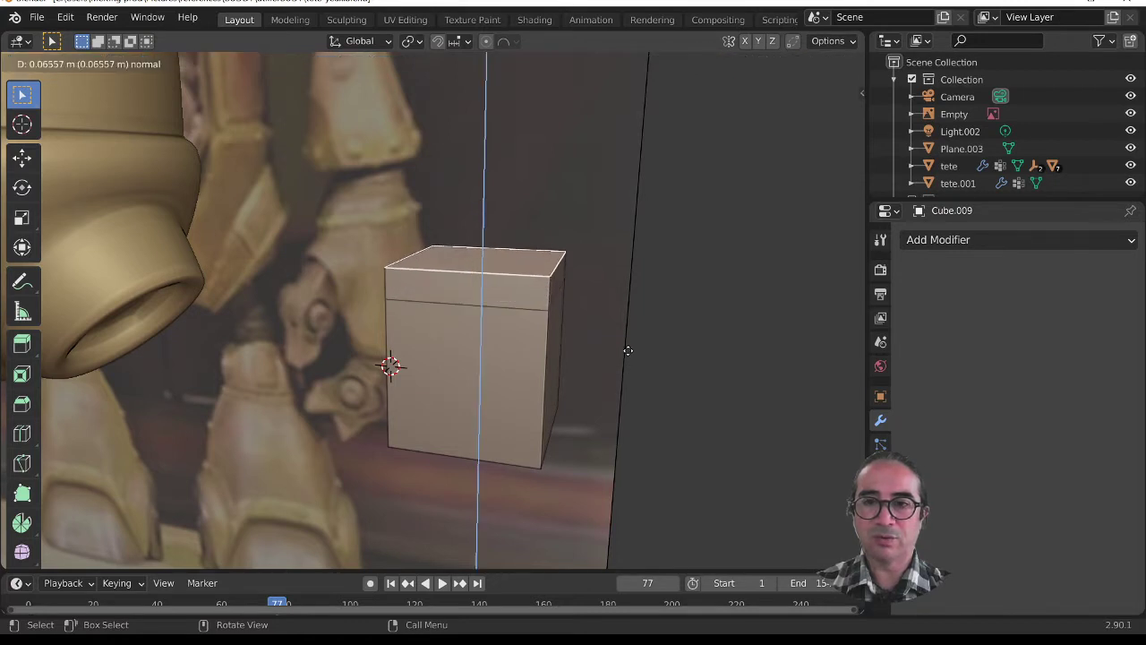
click(624, 320)
key(s)
click(578, 320)
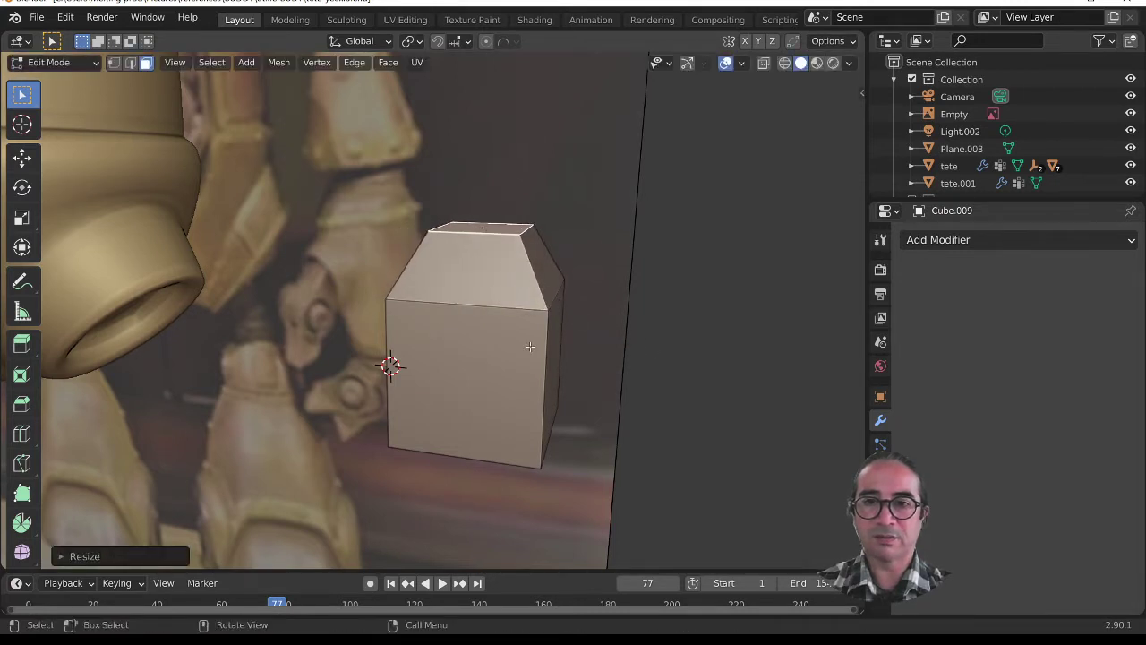
Step: Raise the block's bottom face along Z to shorten its main section
middle_drag(578, 319, 499, 277)
click(537, 339)
key(g)
key(z)
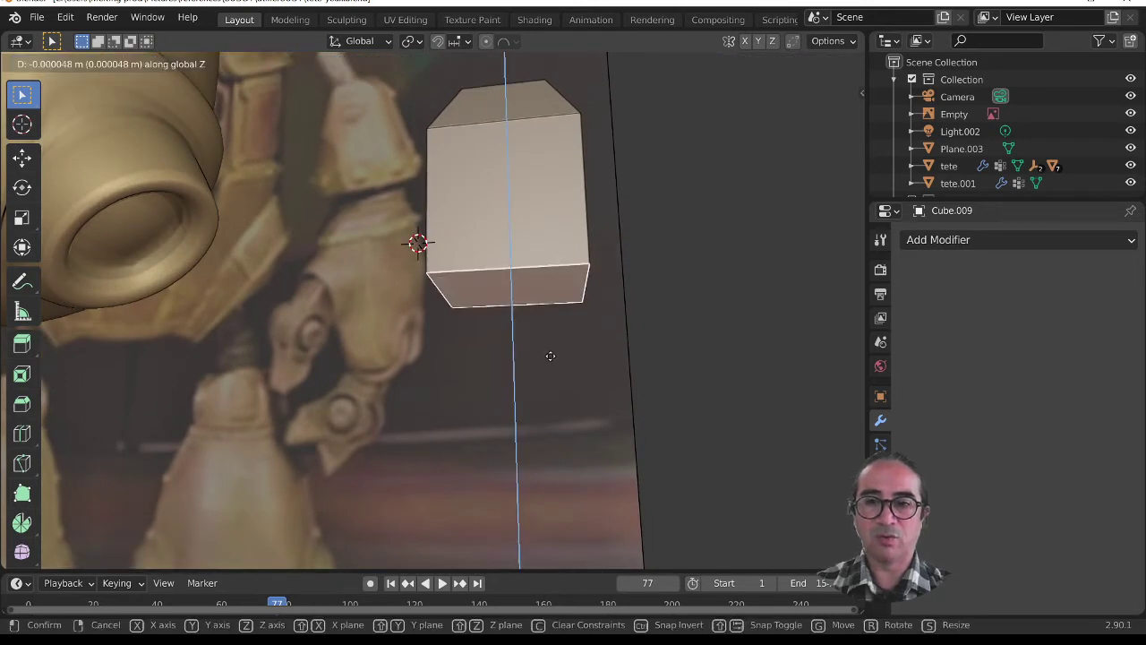
click(550, 314)
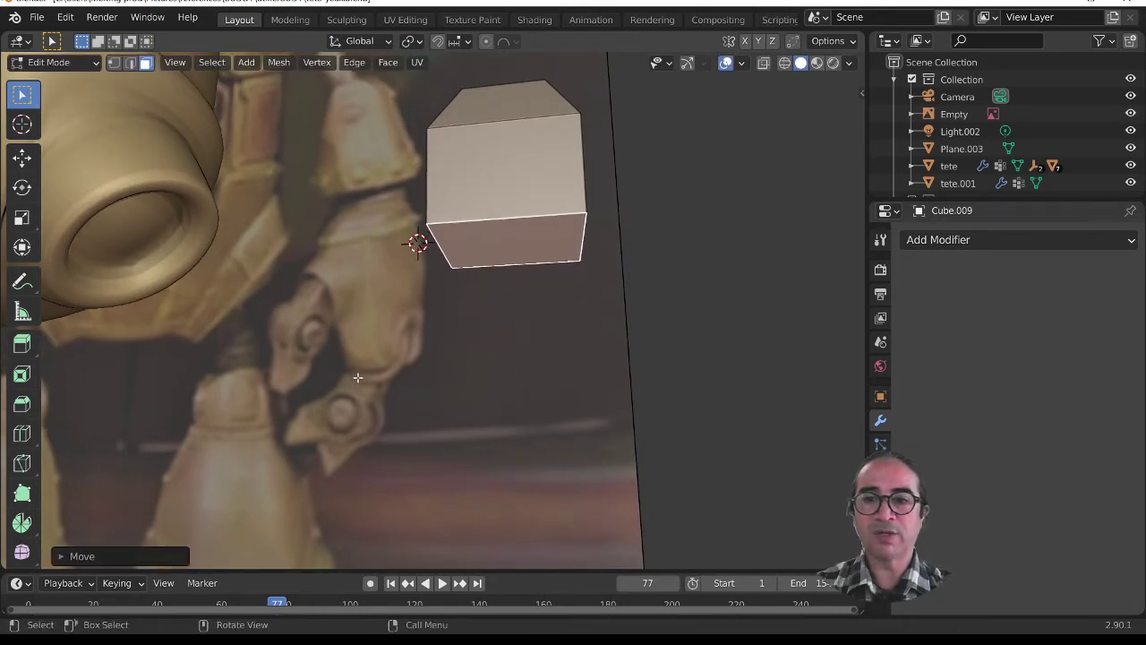
Step: Narrow the block's bottom face slightly along X so the sides taper downward
middle_drag(135, 269, 613, 409)
scroll(578, 384, up, 2)
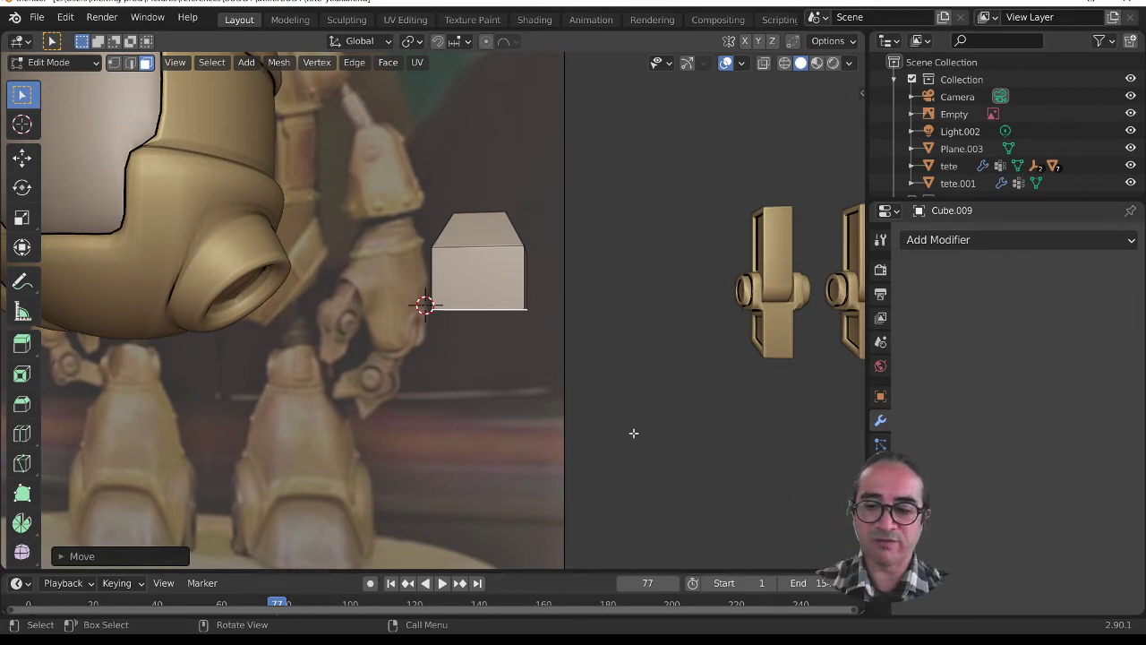
scroll(633, 433, up, 2)
middle_drag(633, 432, 627, 414)
key(s)
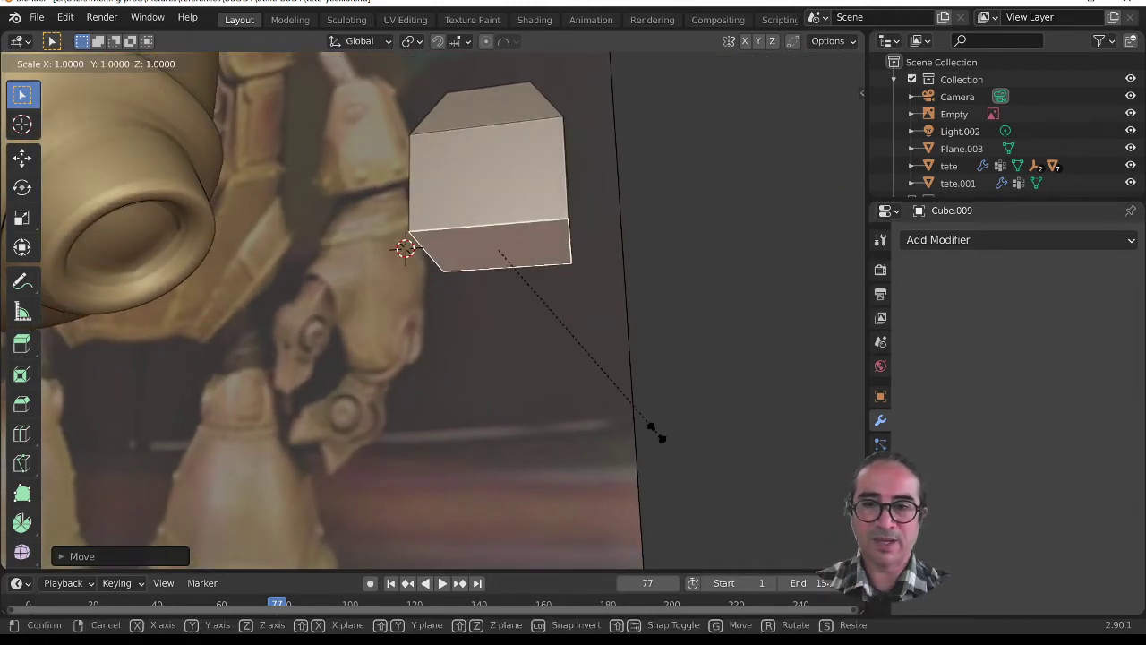
key(x)
click(612, 397)
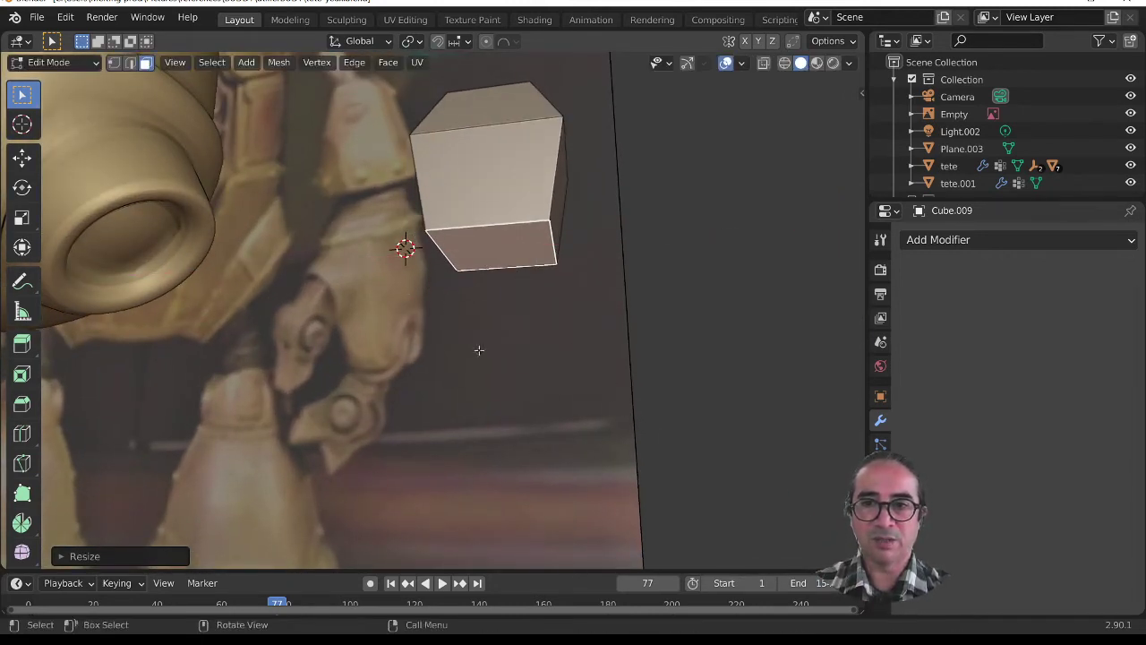
Step: Extrude the bottom face downward and scale it to about 0.47 along X to form a narrow tapered end
key(e)
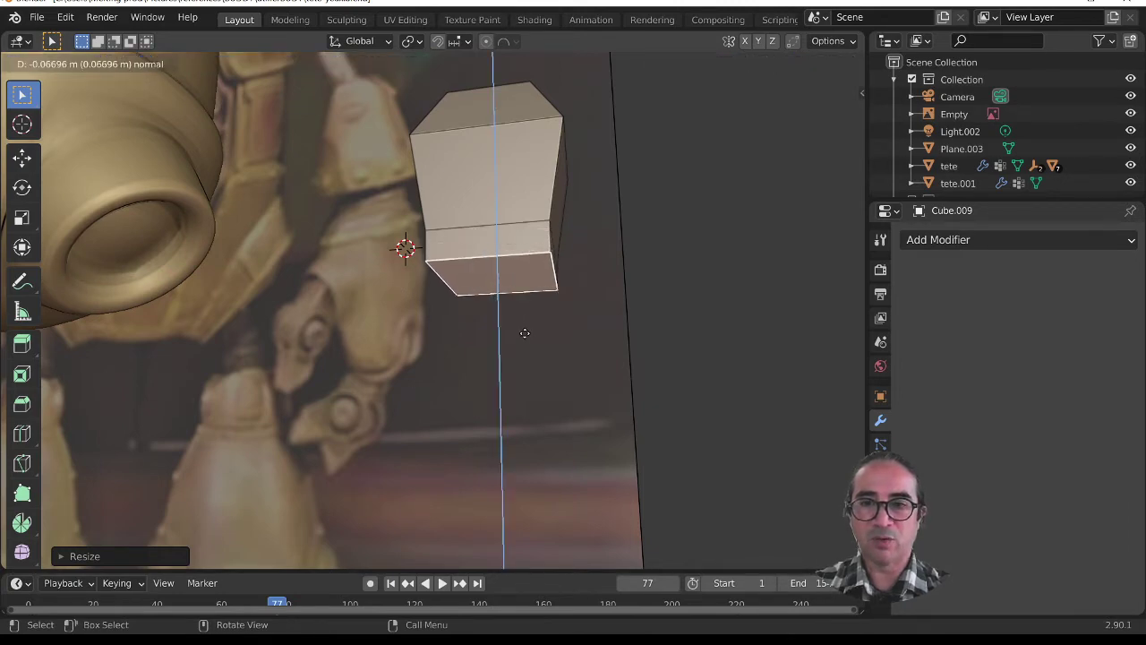
click(521, 362)
key(s)
key(x)
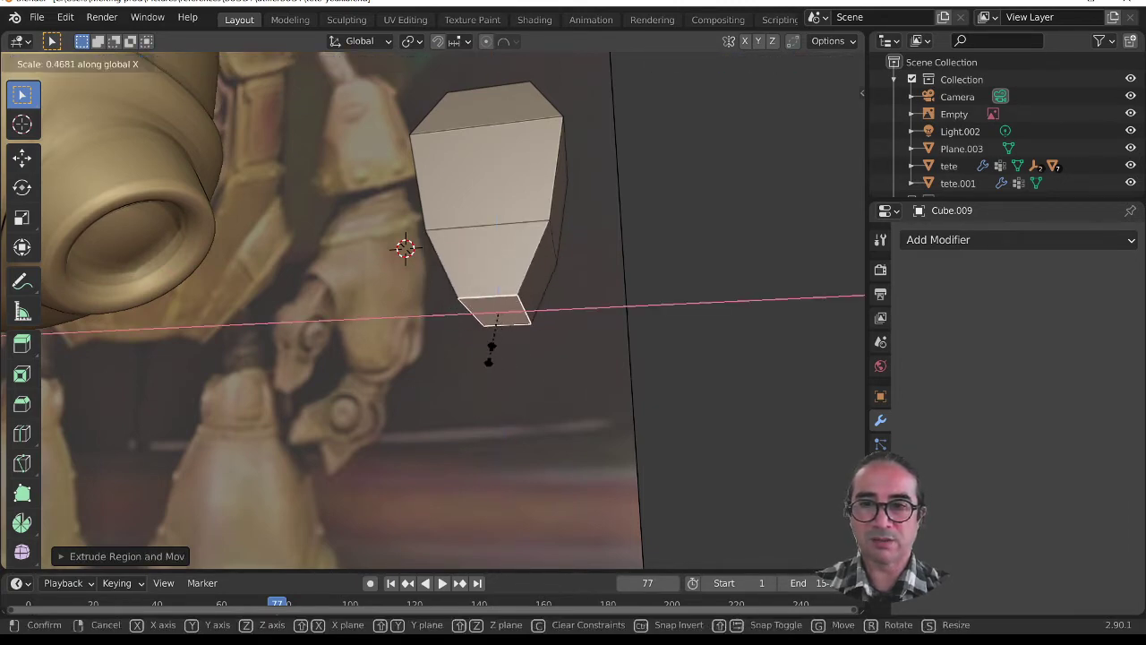
click(488, 361)
middle_drag(489, 328, 507, 373)
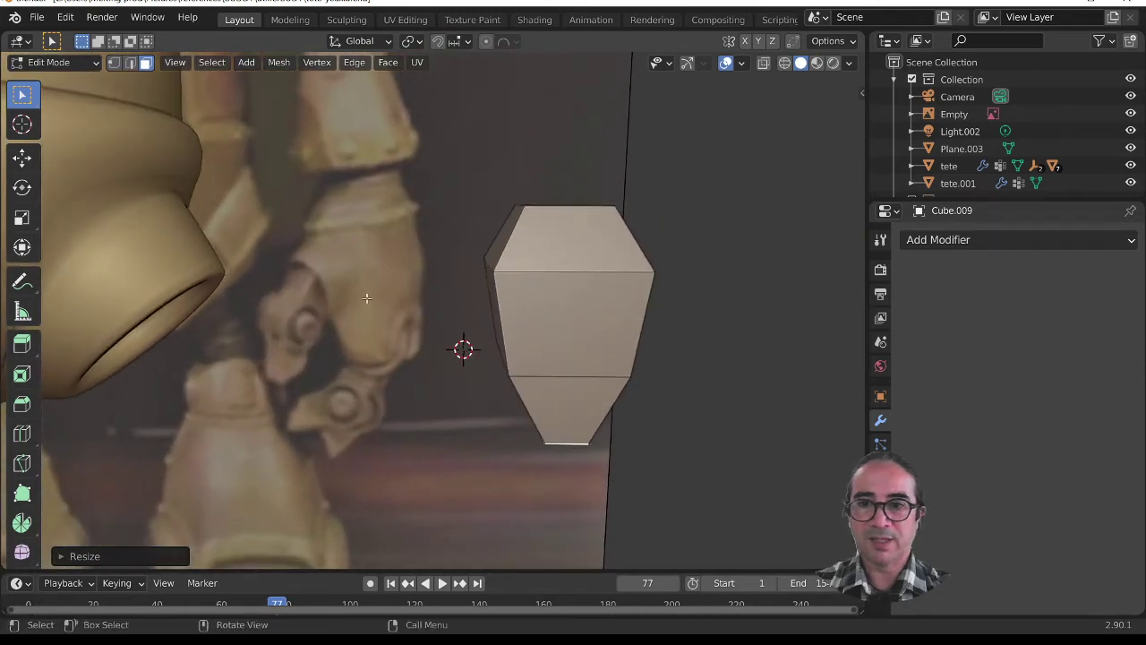
Step: Extrude the middle front face in place and scale it to about 0.58 to create an inner face
click(552, 298)
middle_drag(736, 348, 698, 389)
key(e)
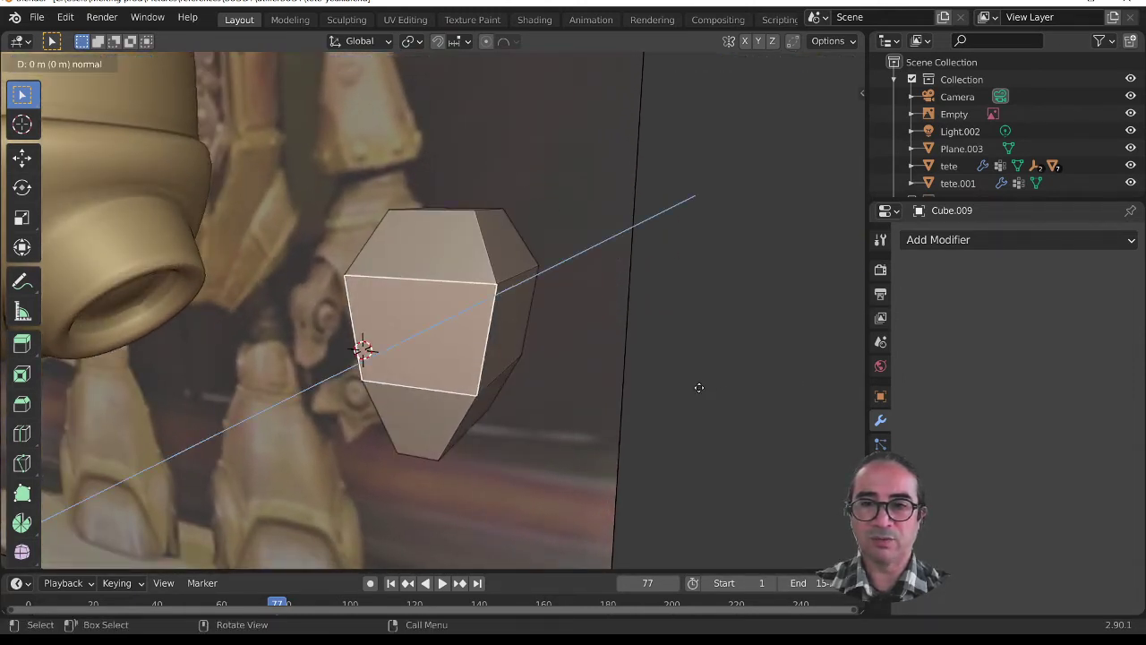
right_click(699, 387)
key(s)
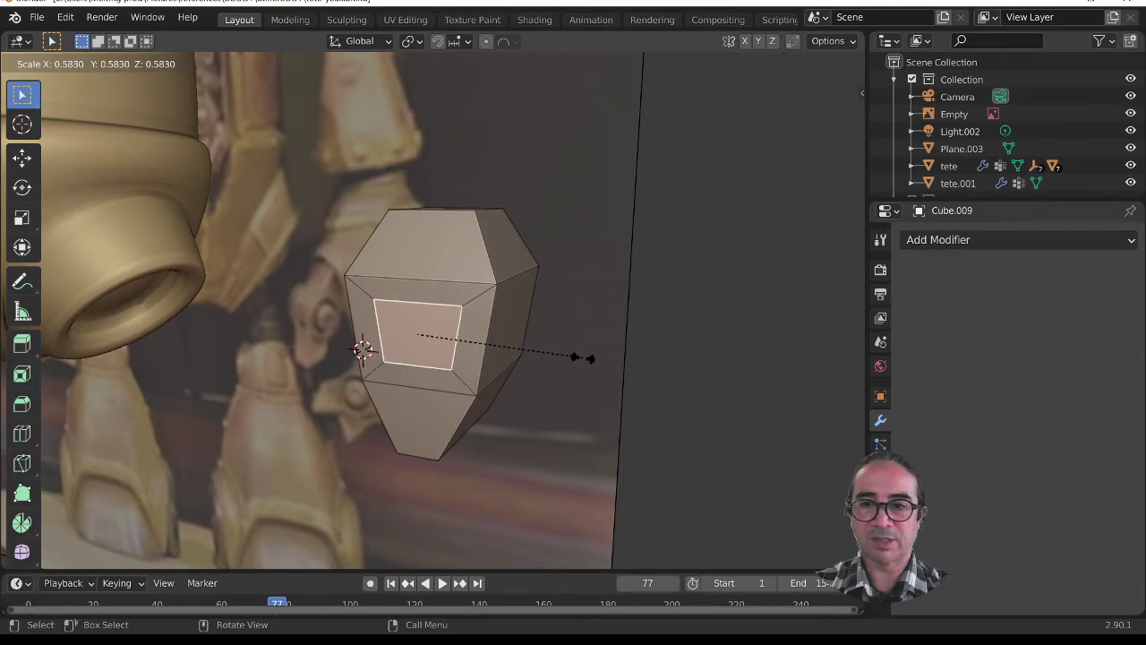
click(583, 357)
Step: Even out the inner front face's four corners with LoopTools Circle
key(KP_1)
scroll(586, 402, up, 5)
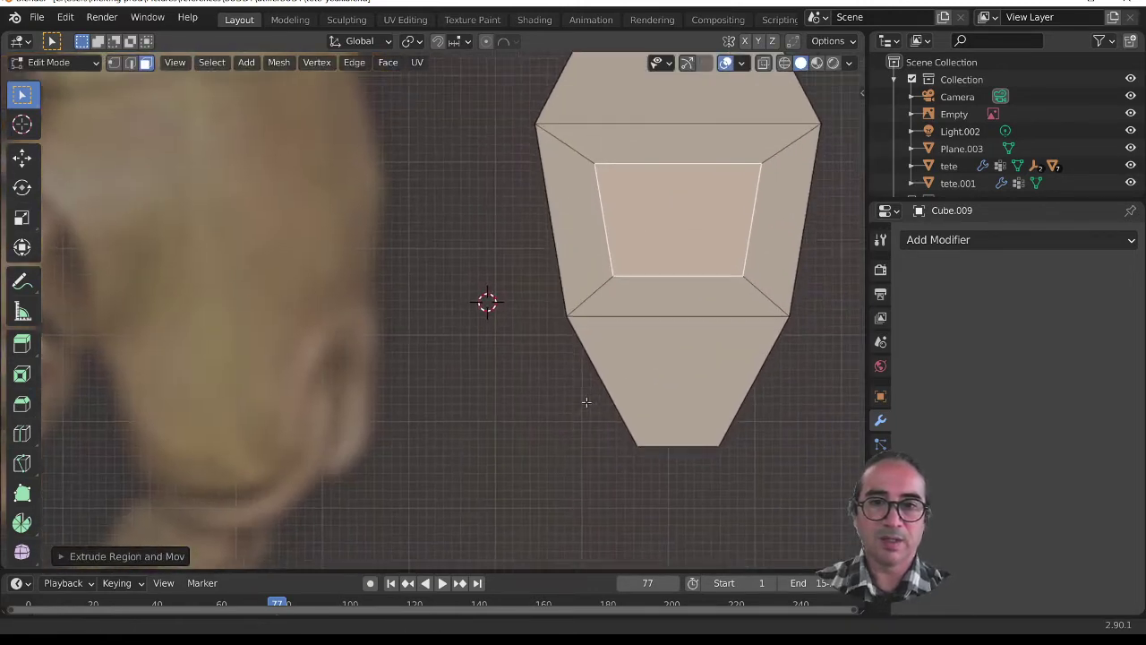
shift+middle_drag(586, 401, 458, 465)
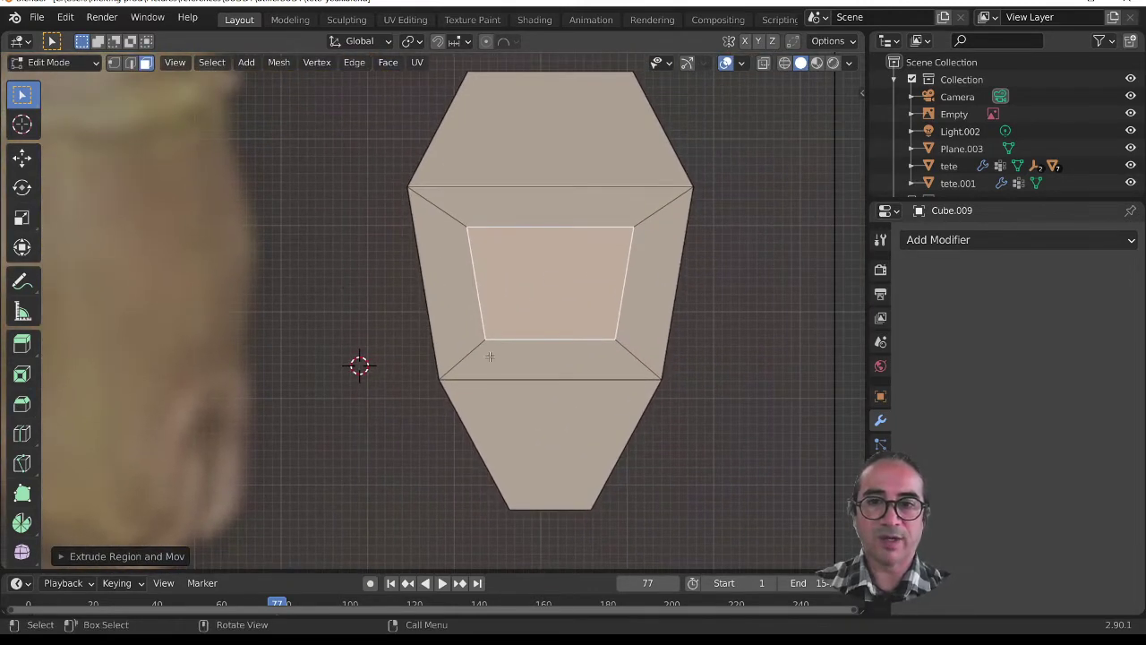
click(856, 91)
click(573, 265)
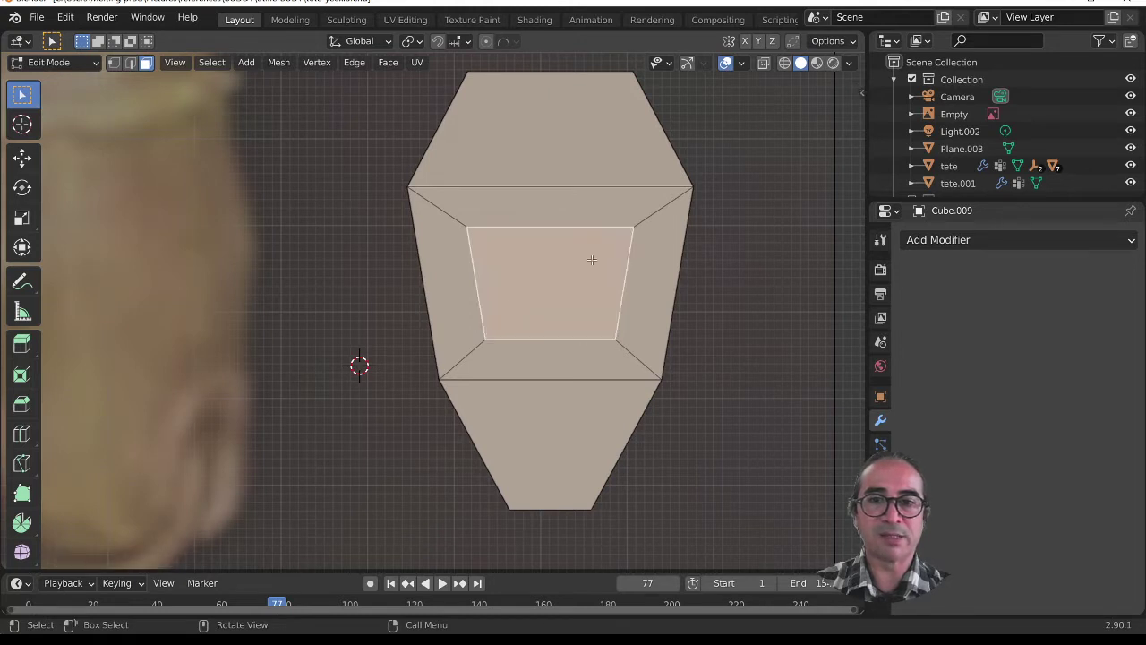
key(n)
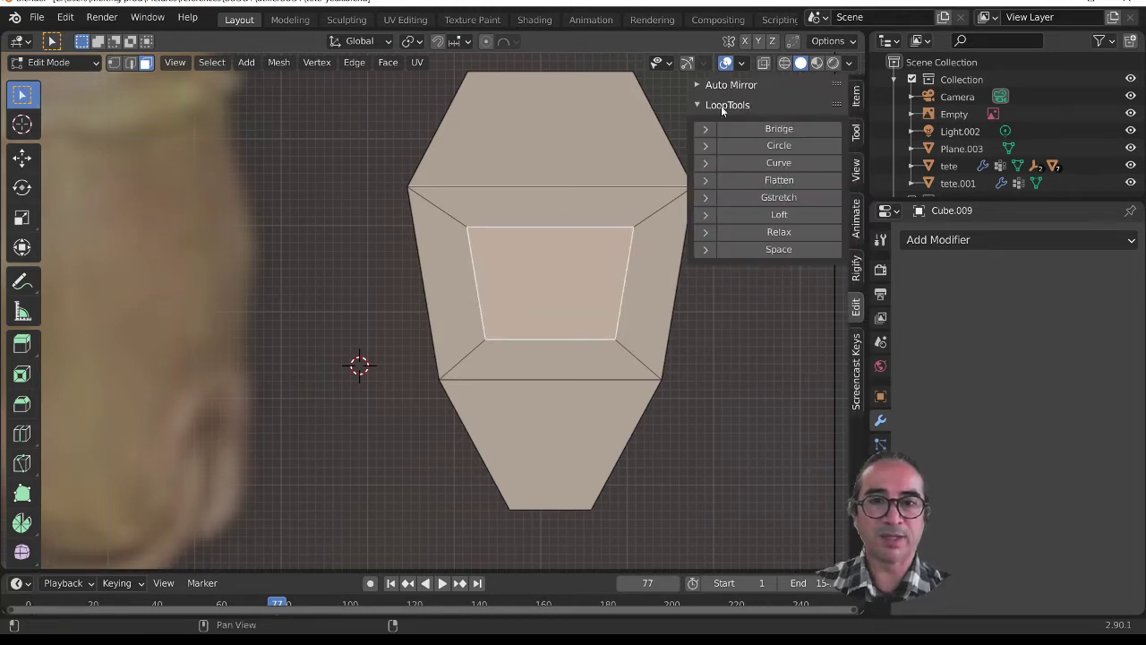
click(779, 145)
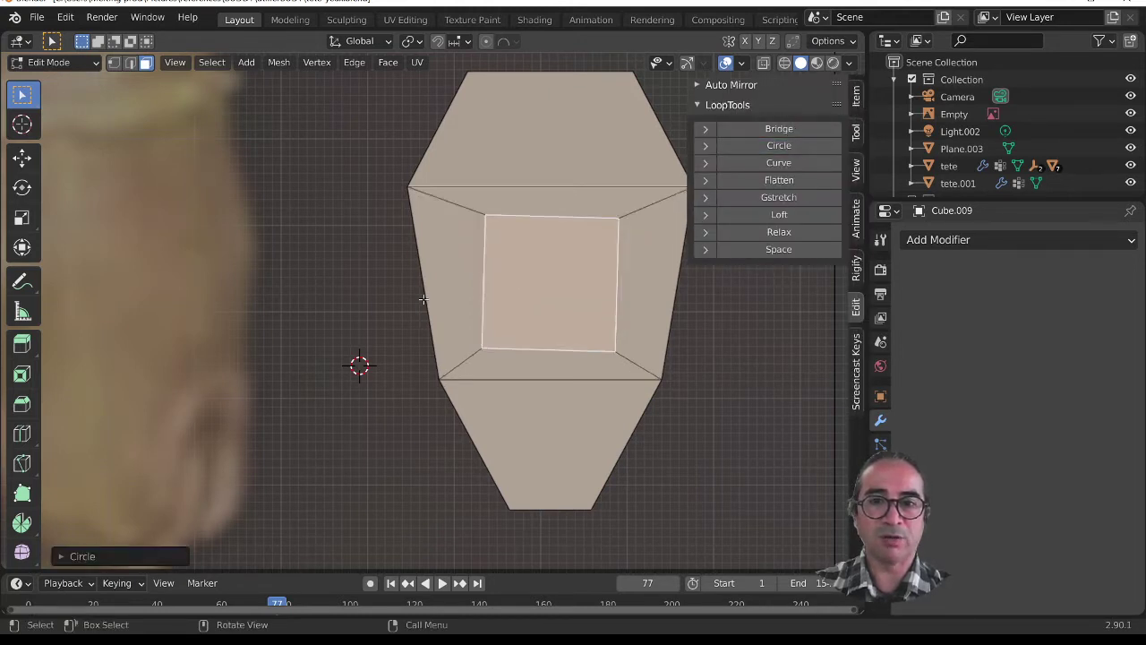
click(696, 104)
Step: Scale the inner front face to about 0.90 and rotate it slightly so its edges sit straight
click(646, 318)
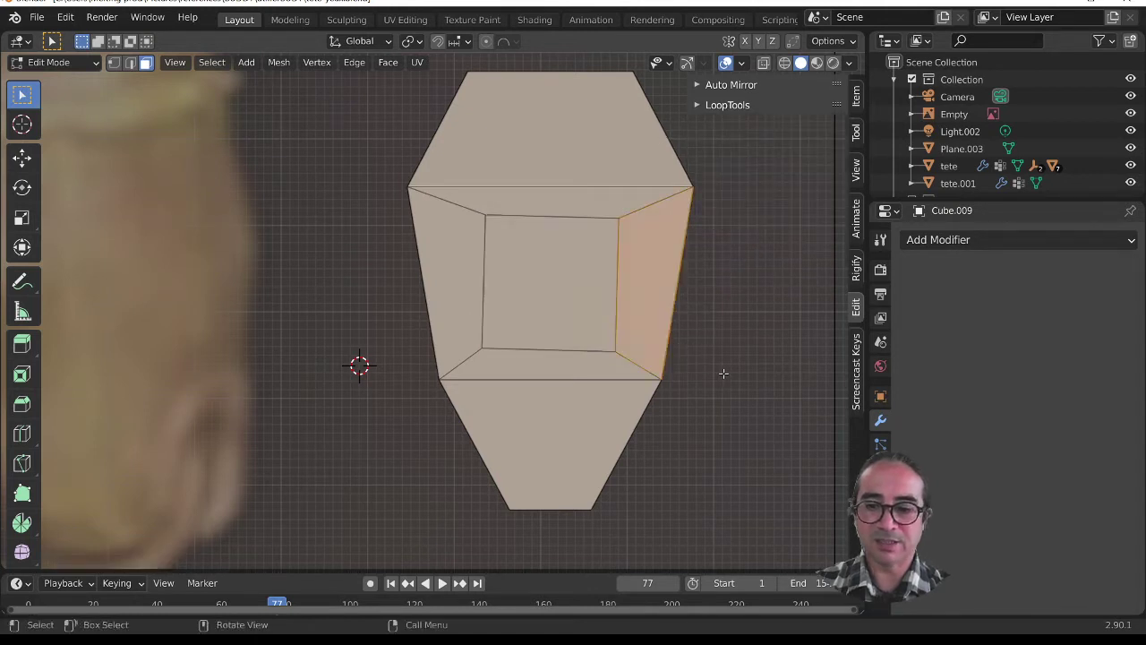
click(585, 304)
key(s)
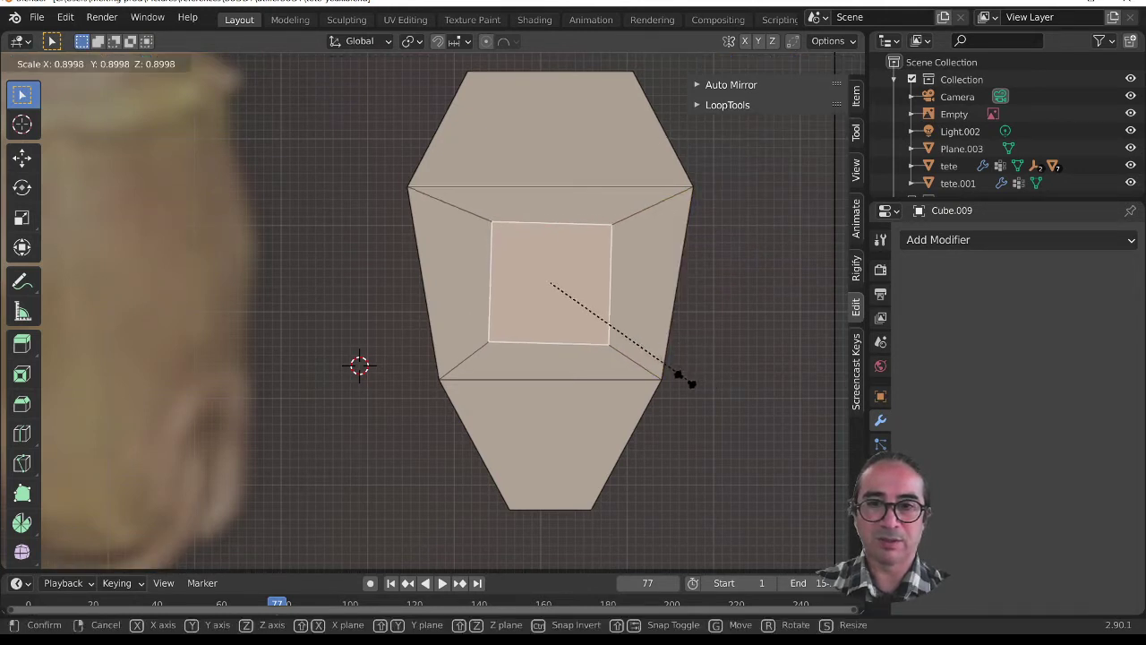
click(681, 377)
key(r)
click(685, 377)
scroll(682, 377, down, 2)
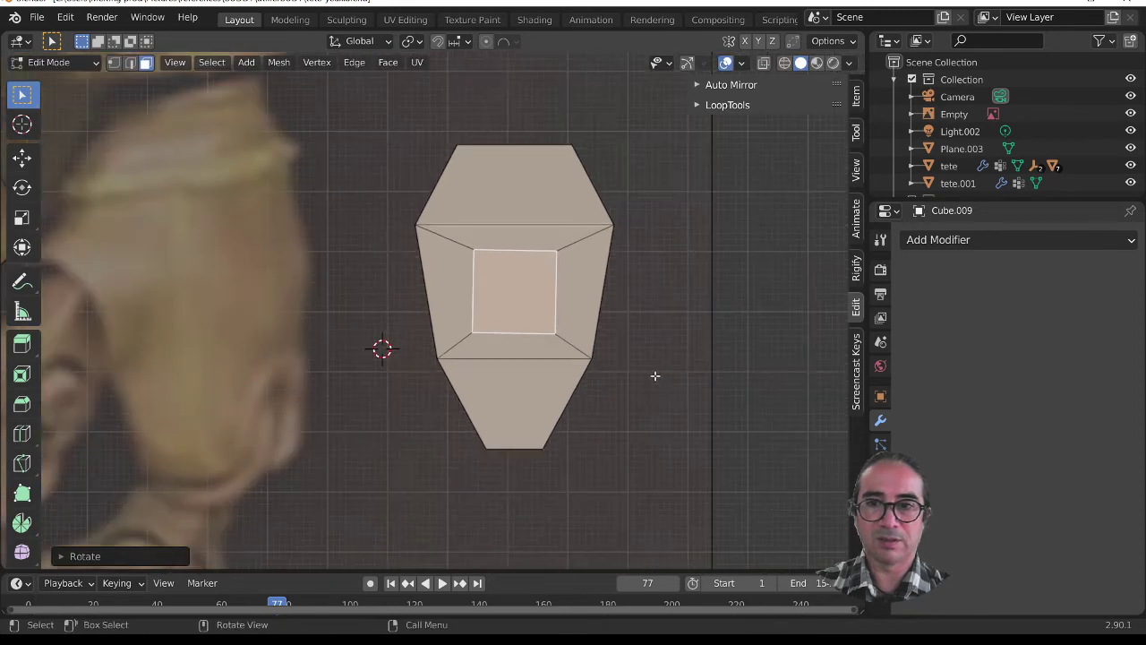
Step: Move the inner front face outward along Y so it protrudes slightly from the block
middle_drag(654, 376, 583, 376)
scroll(661, 375, down, 2)
key(g)
key(y)
click(647, 387)
scroll(646, 387, down, 4)
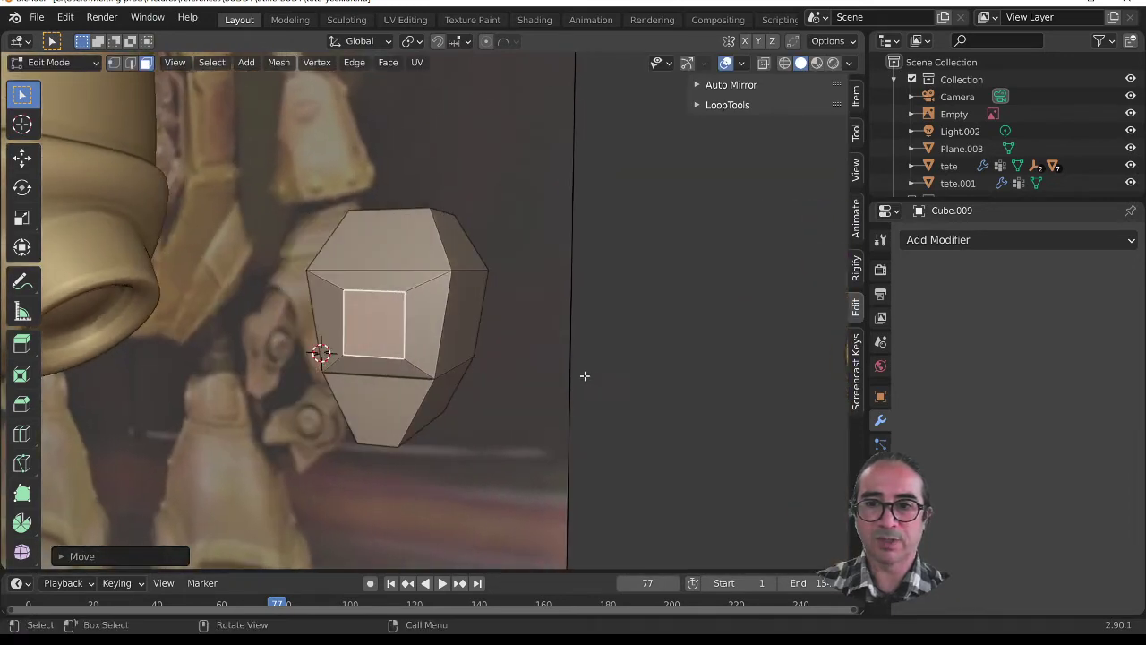
scroll(582, 376, up, 3)
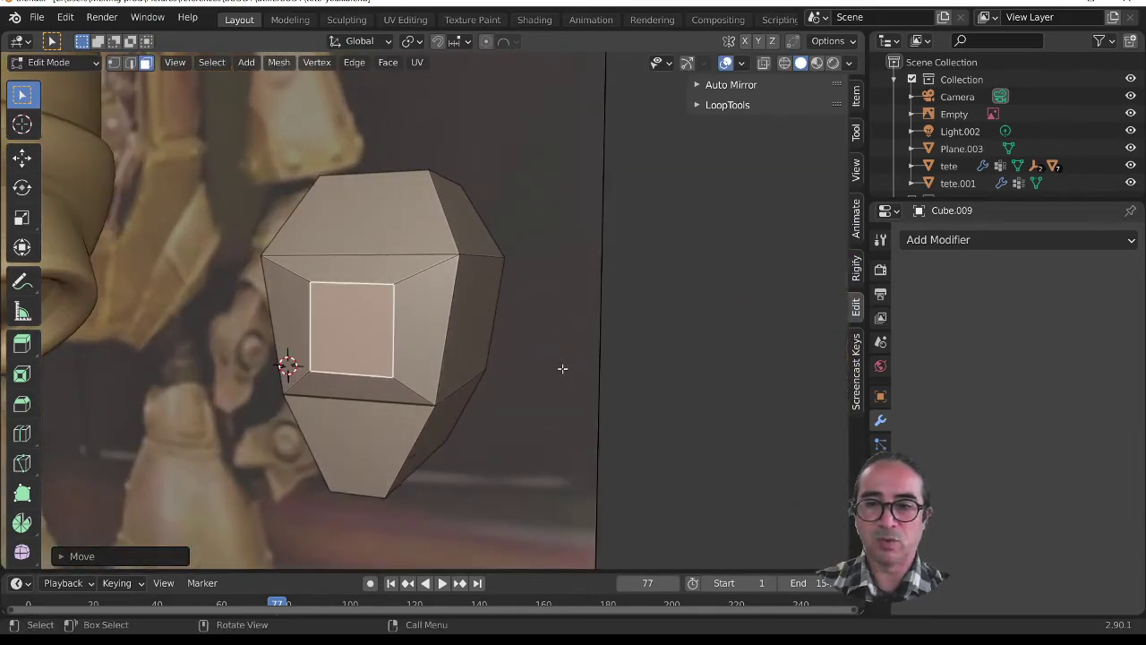
Step: Extrude the inner front face a tiny amount, and extrude it again outward by about 0.18 m as a square stub
key(g)
key(z)
key(z)
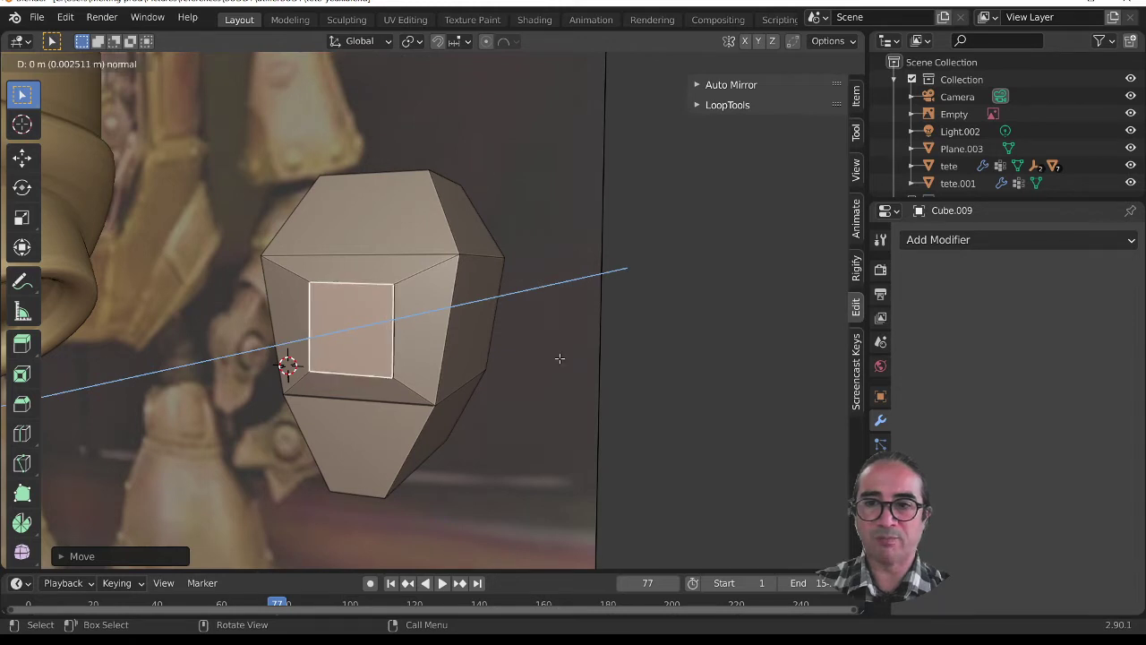
click(560, 359)
mouse_move(559, 358)
middle_down()
mouse_move(537, 376)
mouse_move(556, 374)
middle_up()
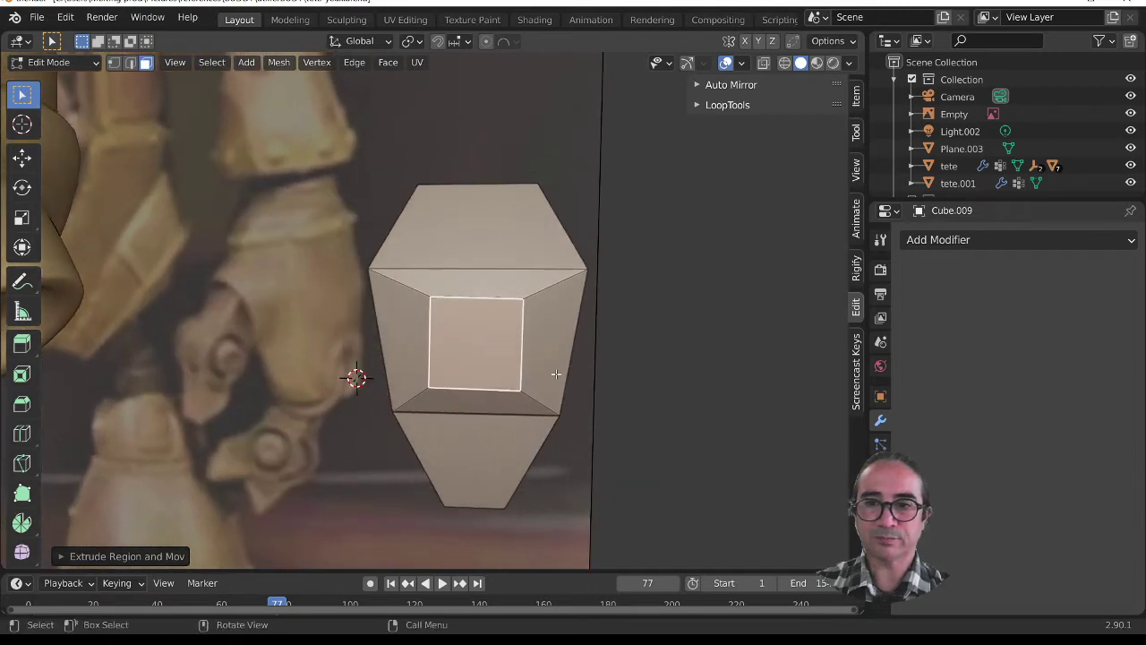
key(e)
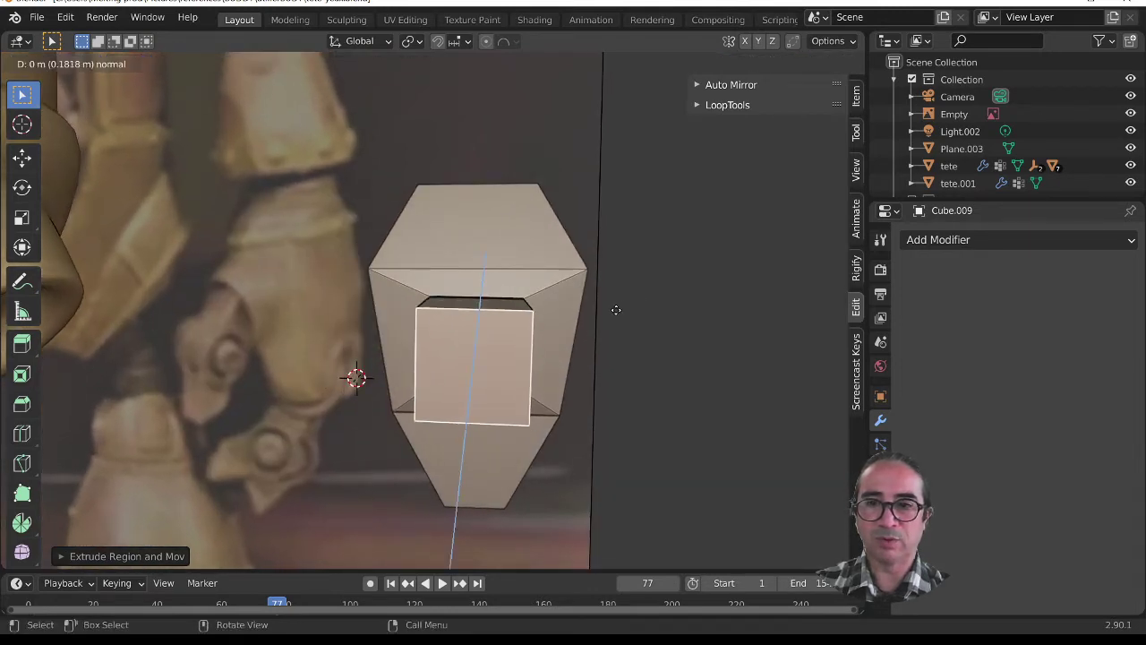
click(616, 308)
Step: Shorten the square stub by moving its end face back along Y toward the block
middle_drag(616, 308, 572, 333)
key(g)
key(y)
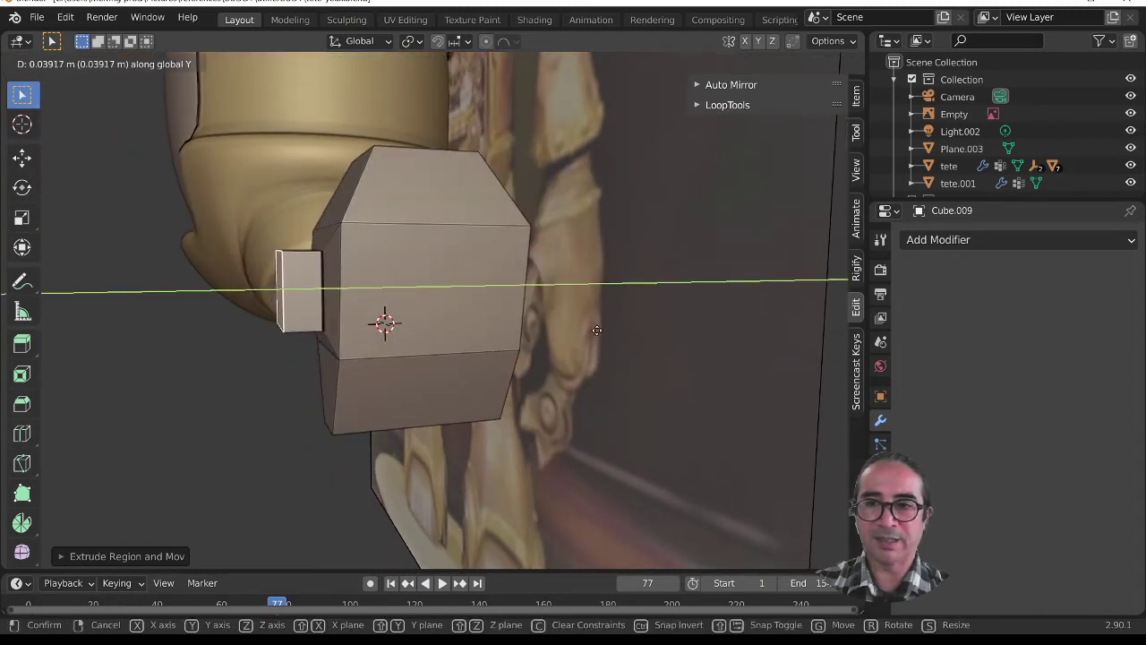
click(585, 331)
middle_drag(586, 330, 539, 347)
Step: In side view, tilt the stub's end face downward and move it closer to the block
key(KP_3)
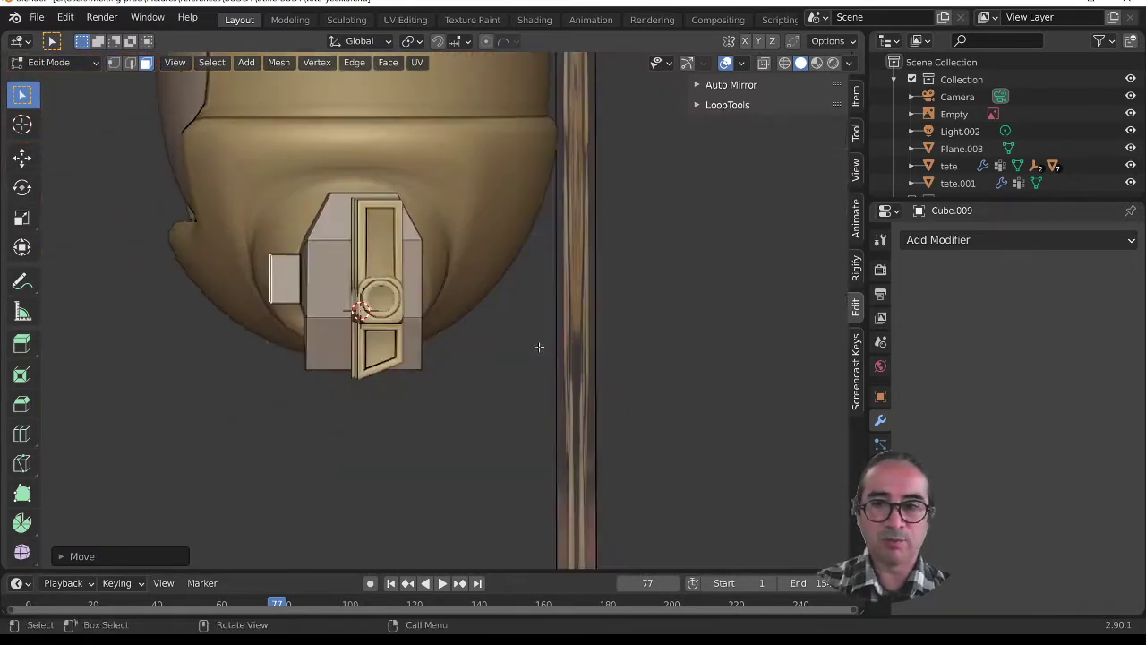
scroll(439, 367, up, 8)
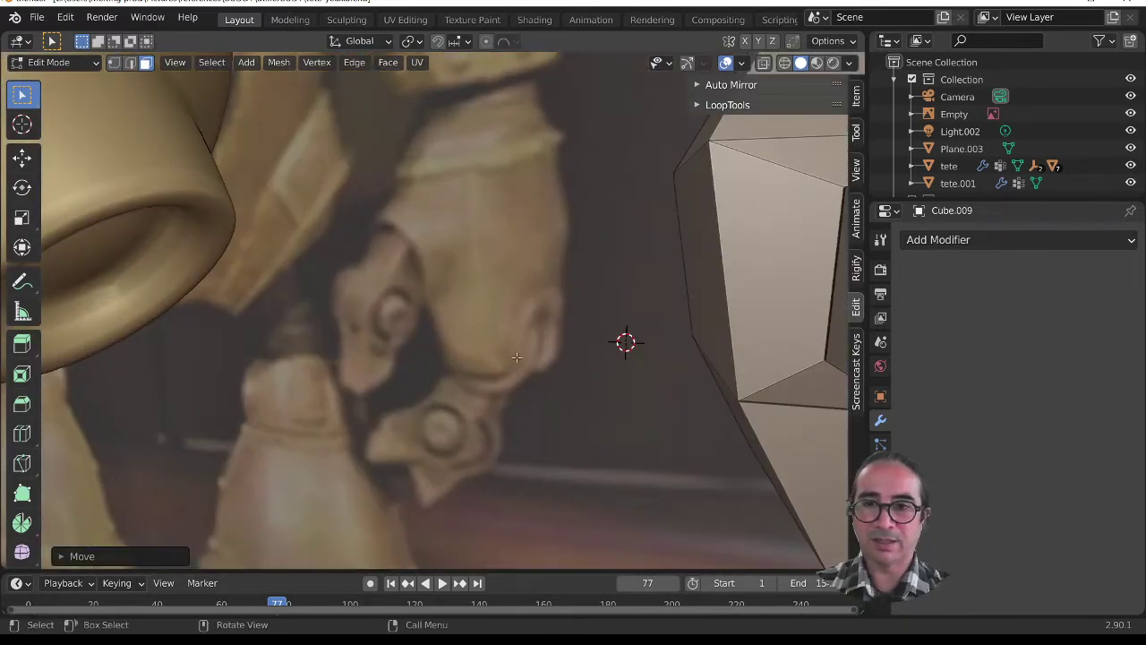
scroll(487, 360, down, 5)
shift+middle_drag(340, 366, 479, 427)
key(r)
click(573, 384)
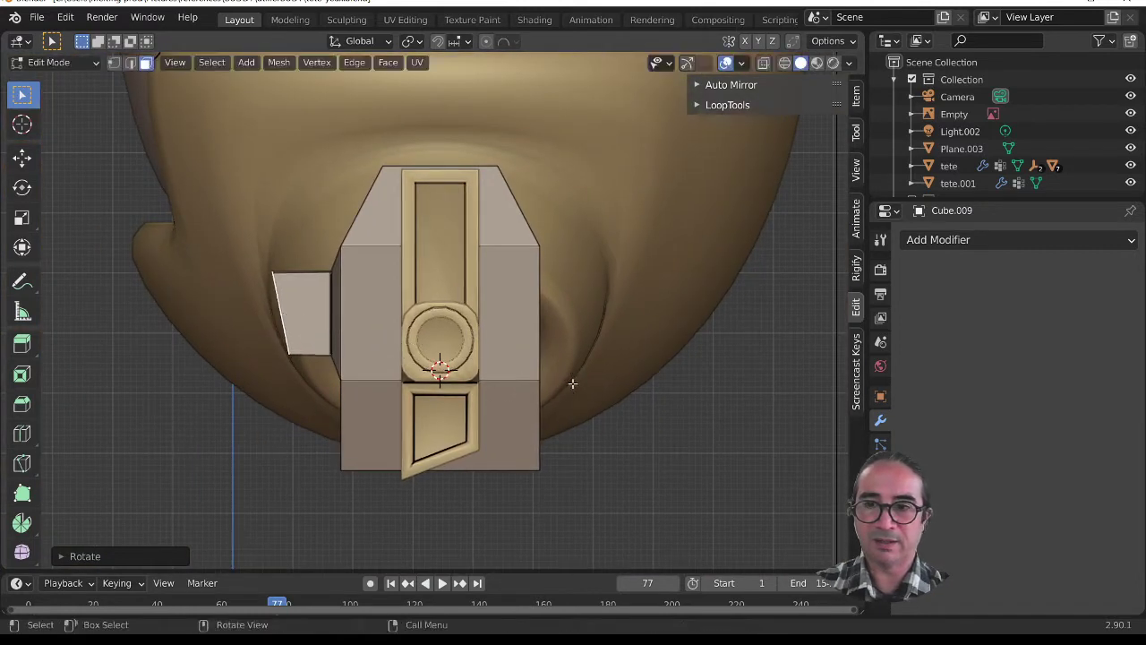
key(g)
click(594, 385)
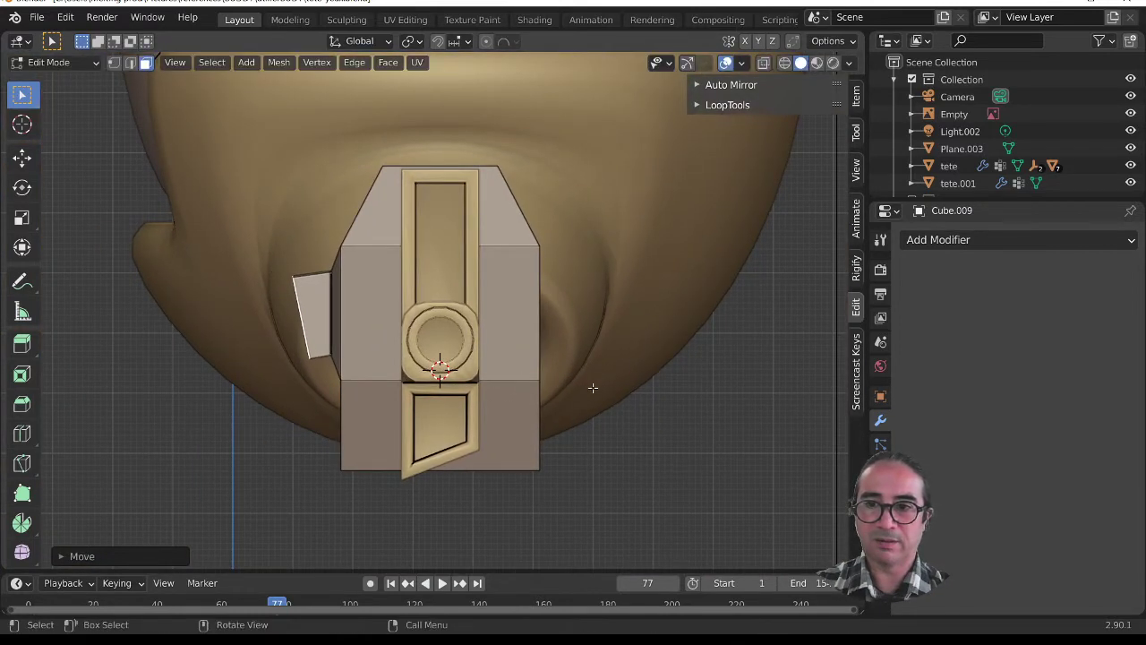
key(r)
click(605, 368)
Step: Extrude the stub's end face slightly, then extrude it in place and scale to about 0.69 for an inset face
middle_drag(545, 401, 665, 402)
scroll(648, 399, down, 2)
key(e)
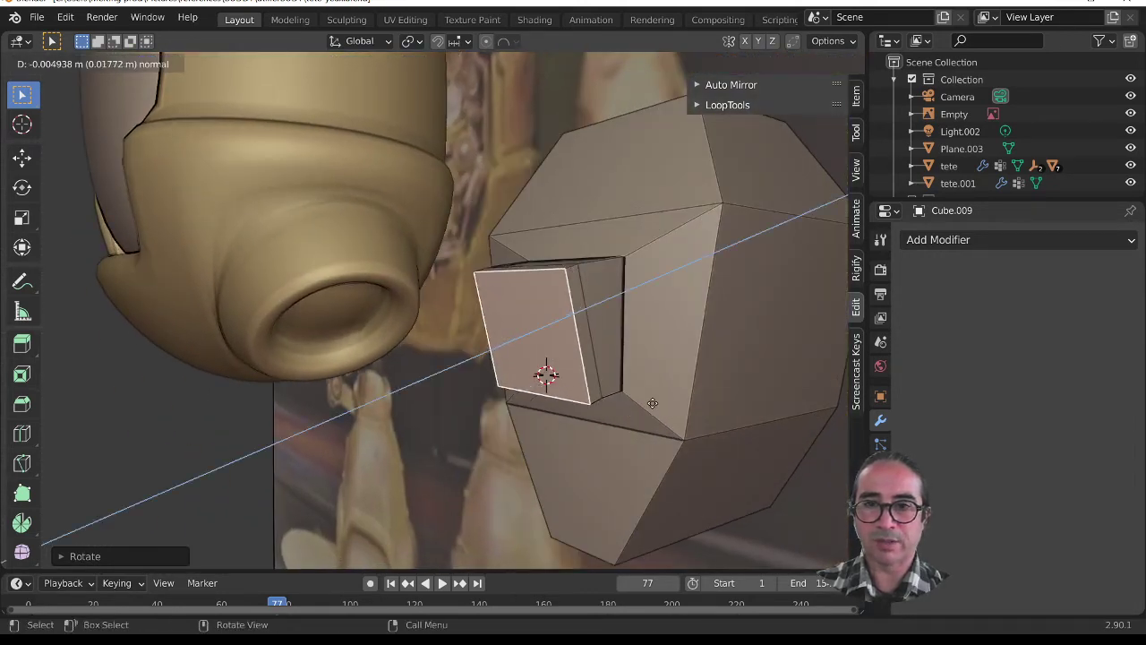
click(663, 399)
key(e)
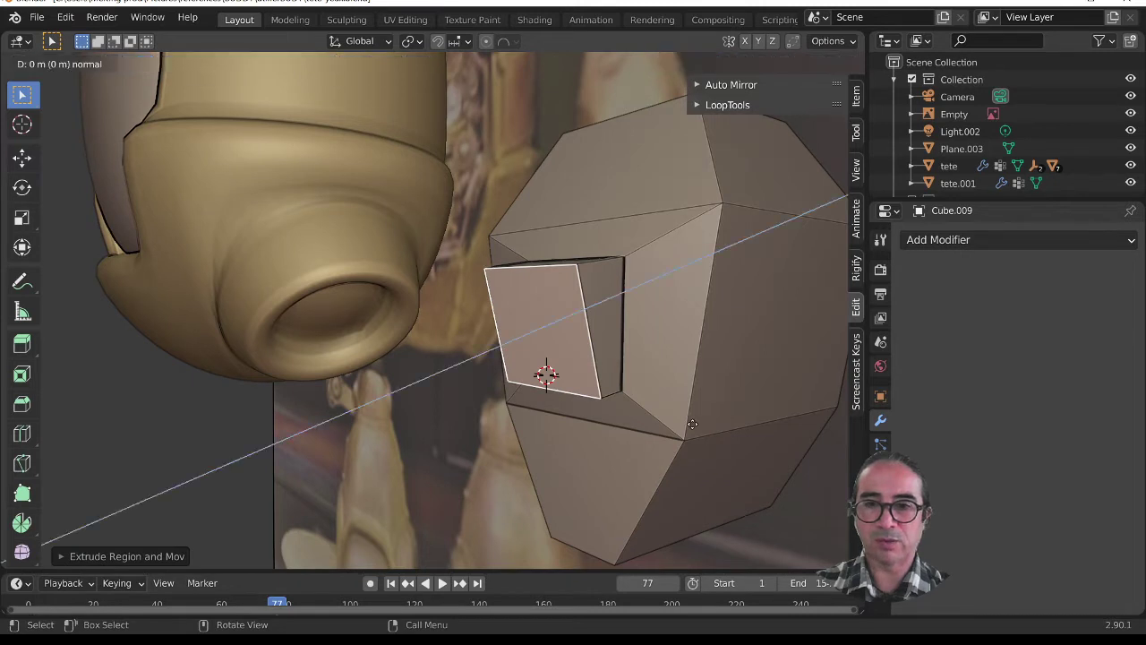
click(691, 423)
key(s)
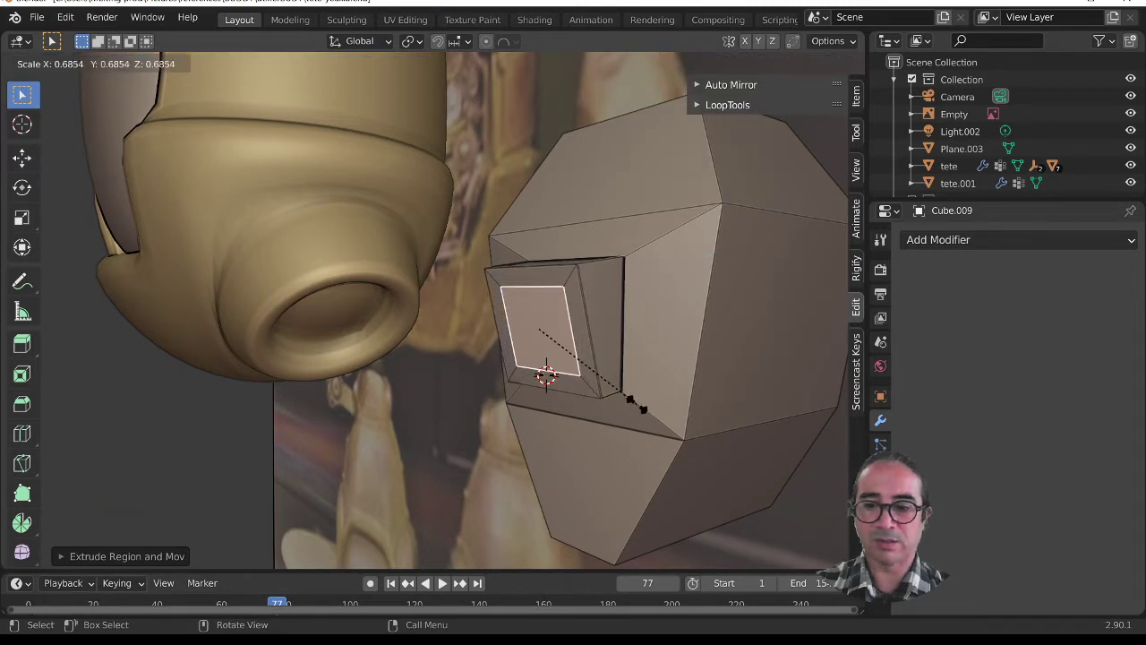
click(638, 406)
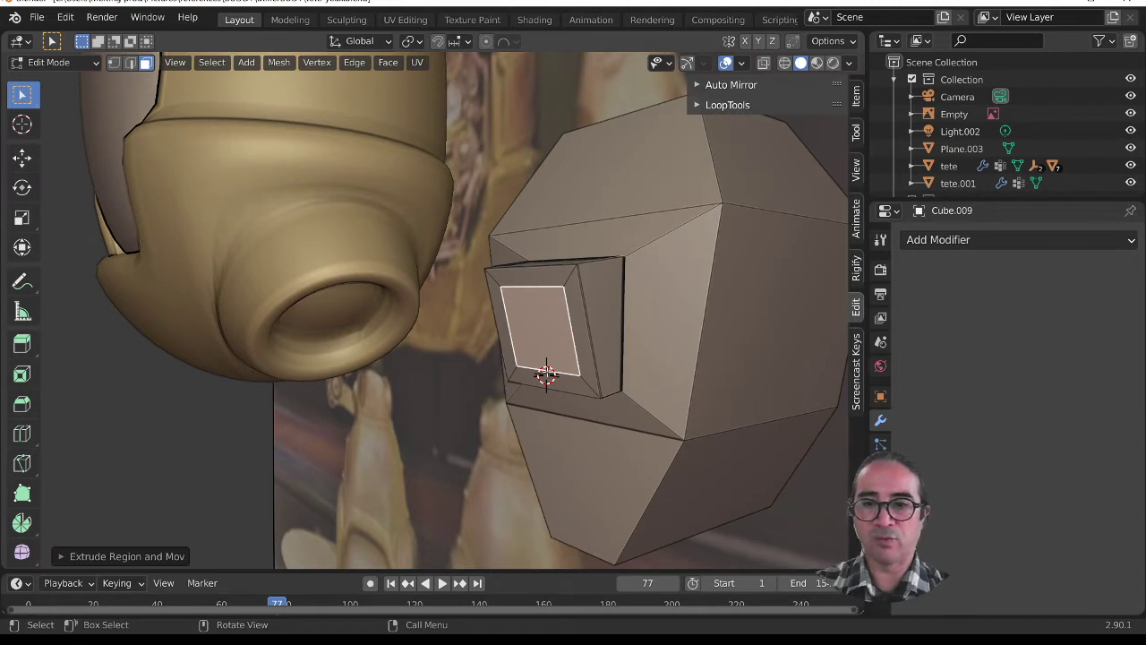
Step: Extrude the inset face into the stub twice, first slightly and then deeper, to hollow out a socket
key(e)
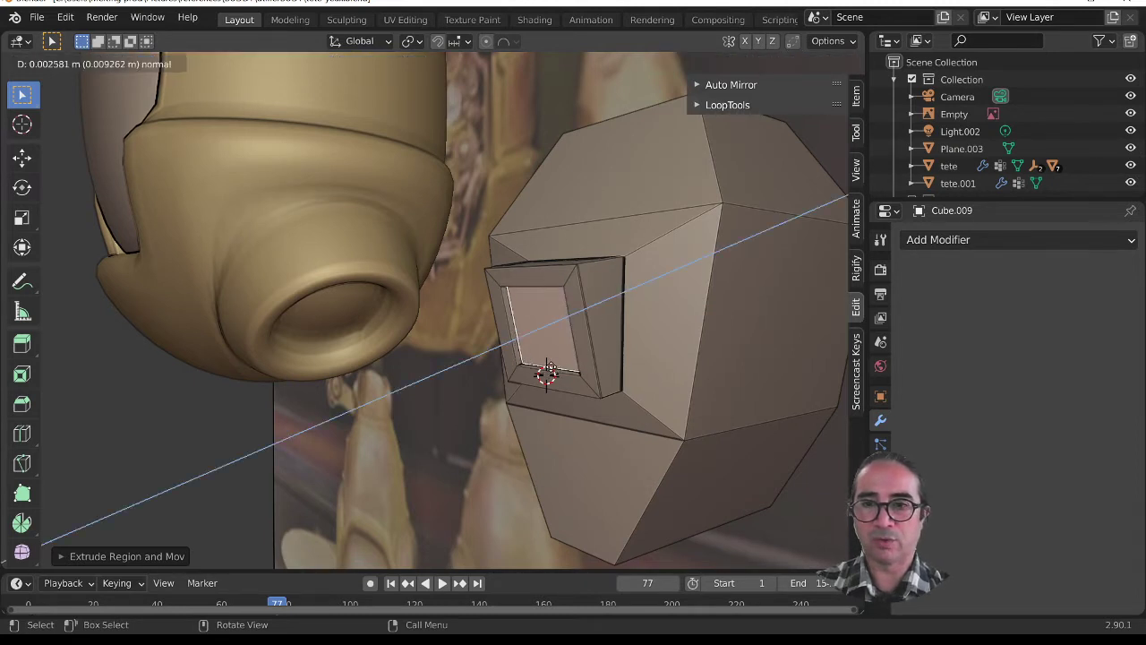
click(548, 367)
scroll(506, 331, up, 3)
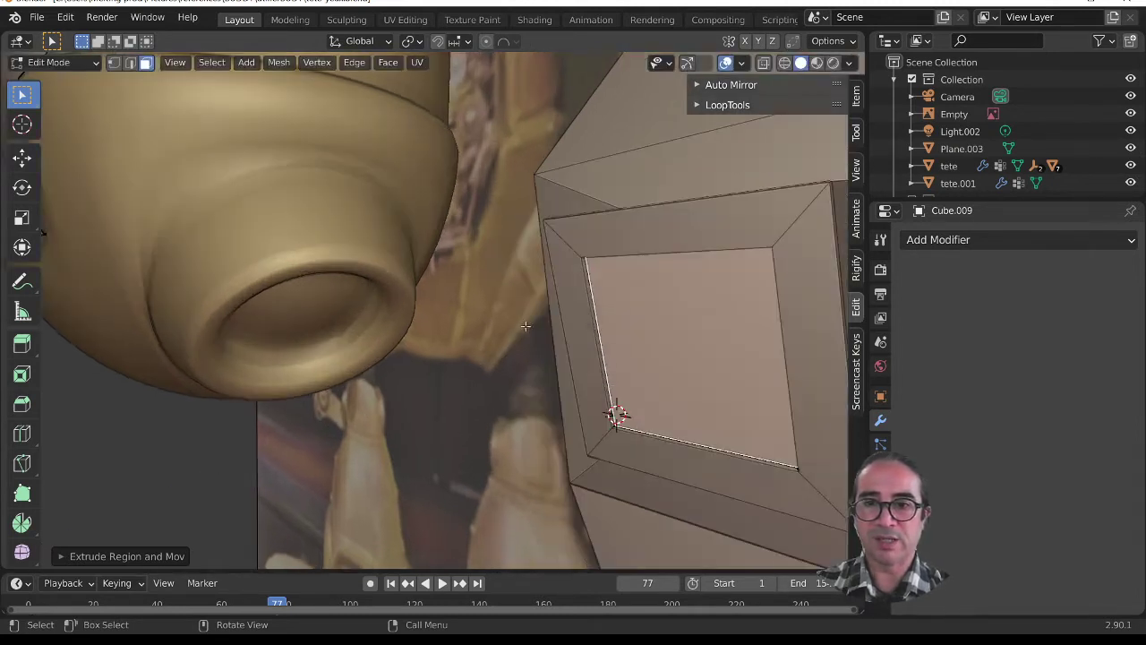
drag(566, 233, 574, 245)
click(643, 395)
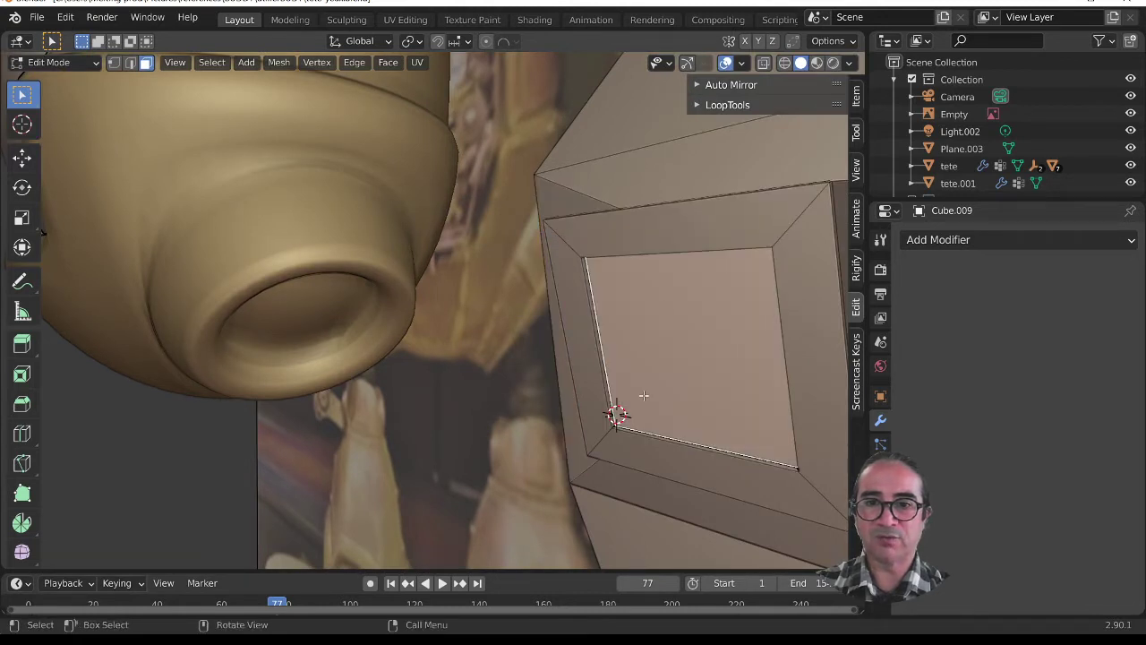
scroll(597, 440, down, 2)
key(e)
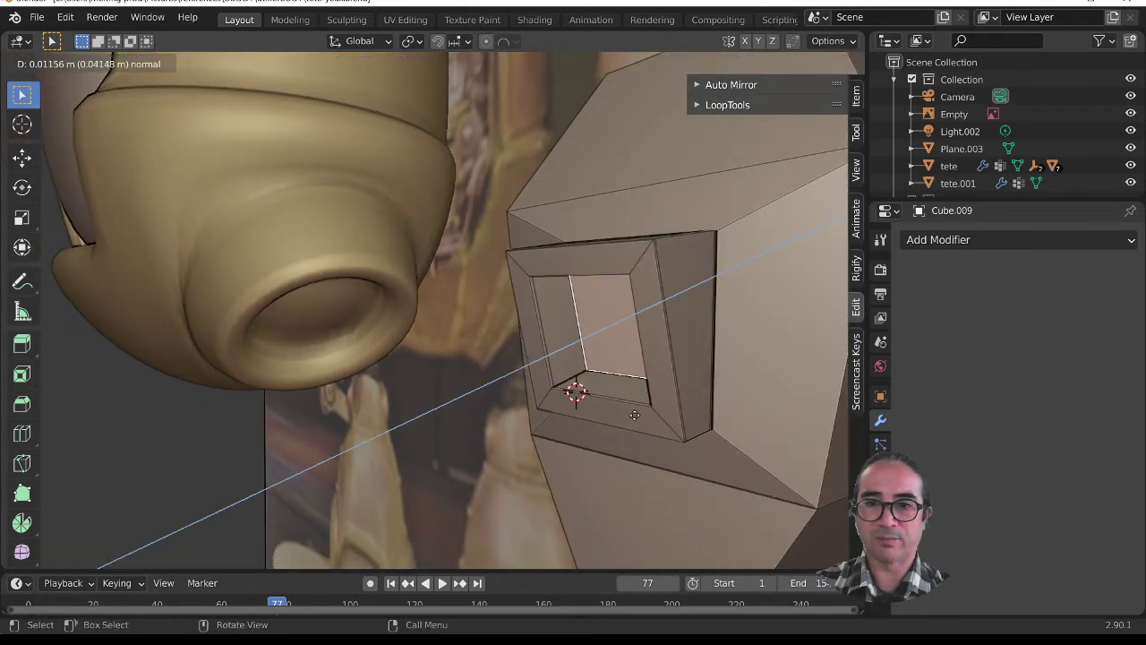
click(649, 398)
Step: Return to Object Mode and add a Subdivision Surface modifier to the hand block
scroll(656, 392, down, 3)
key(Tab)
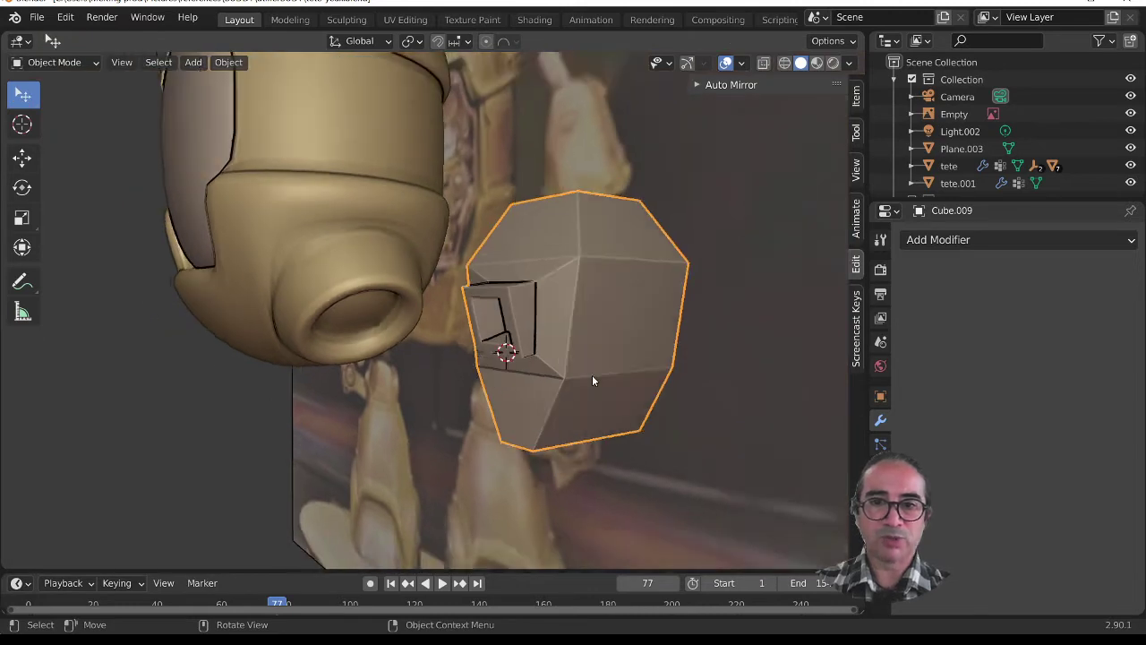
scroll(564, 373, down, 2)
middle_drag(535, 371, 584, 388)
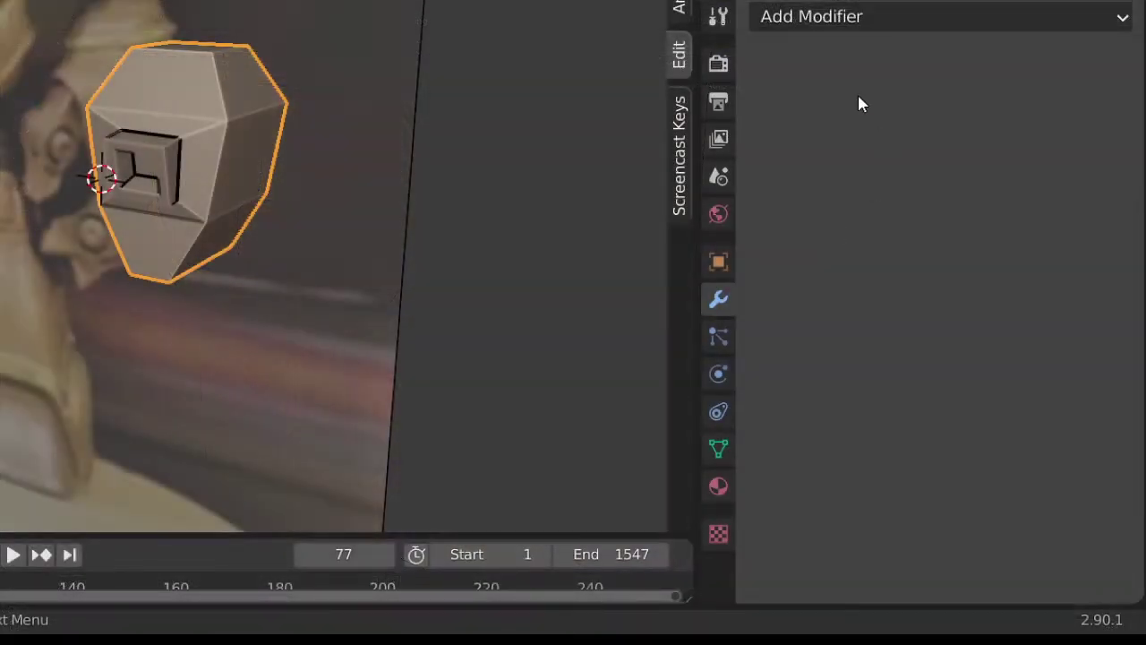
click(836, 15)
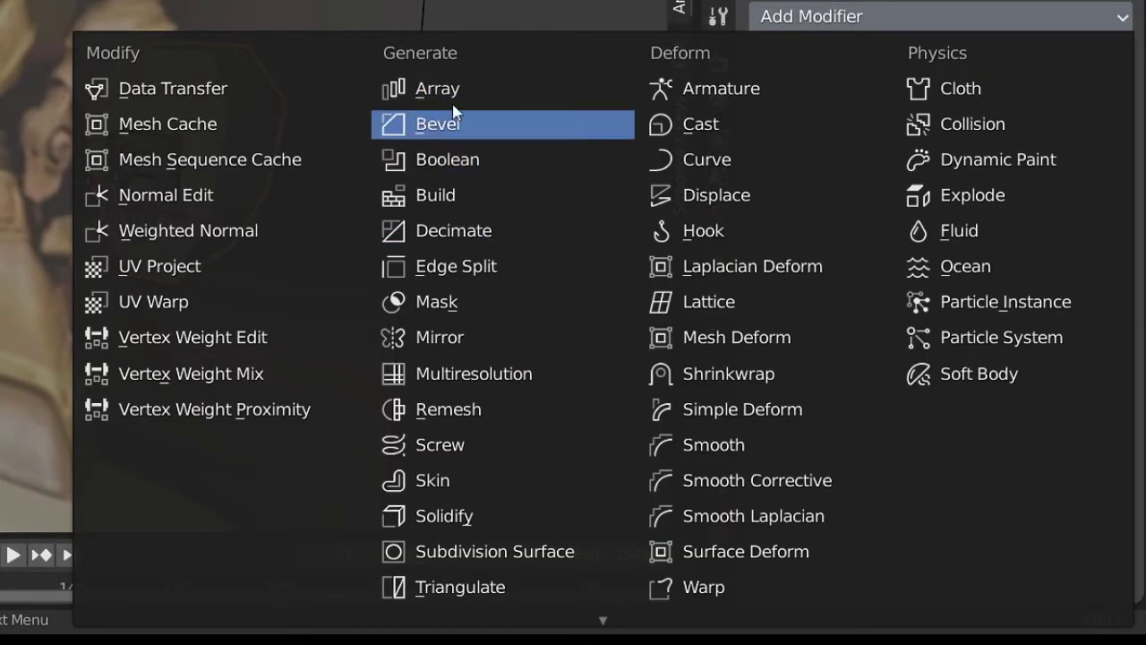
click(552, 550)
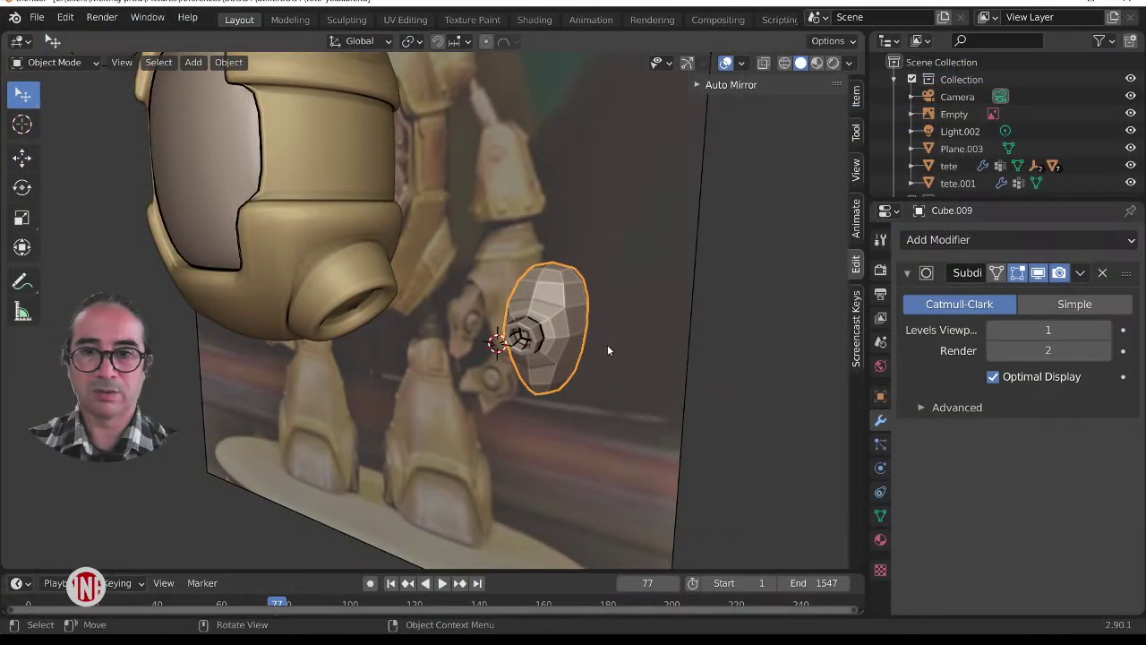
Step: Enter Edit Mode on the hand and display the subdivided result on the edit cage
middle_drag(607, 345, 719, 369)
scroll(501, 343, up, 3)
scroll(725, 325, up, 1)
key(Tab)
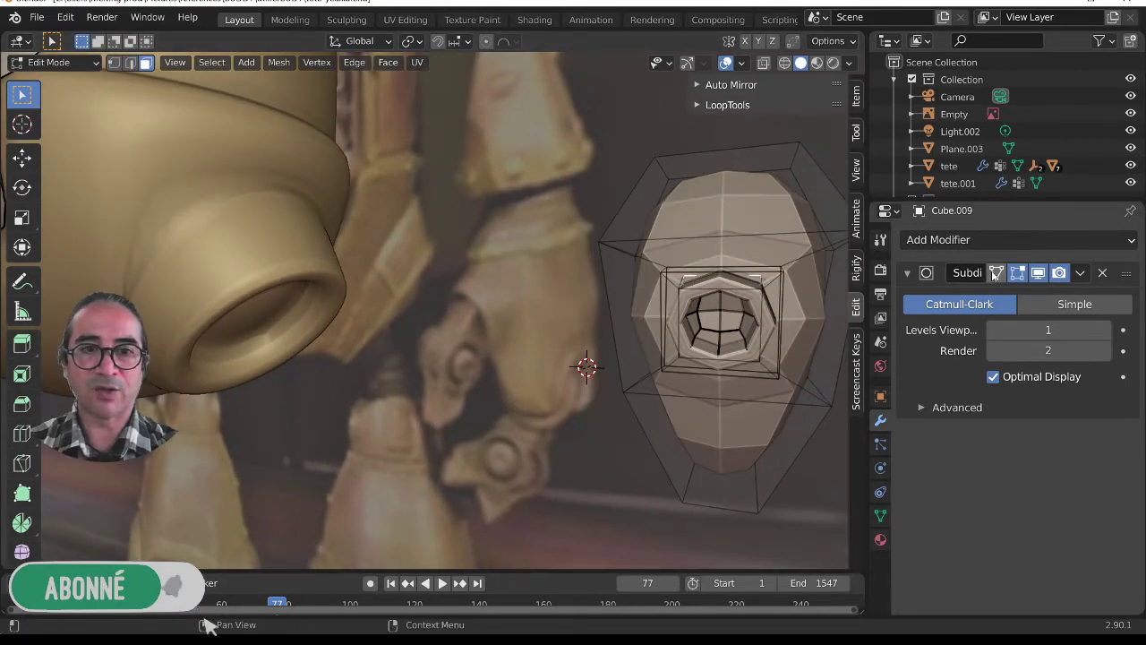
click(996, 273)
middle_drag(790, 411, 710, 420)
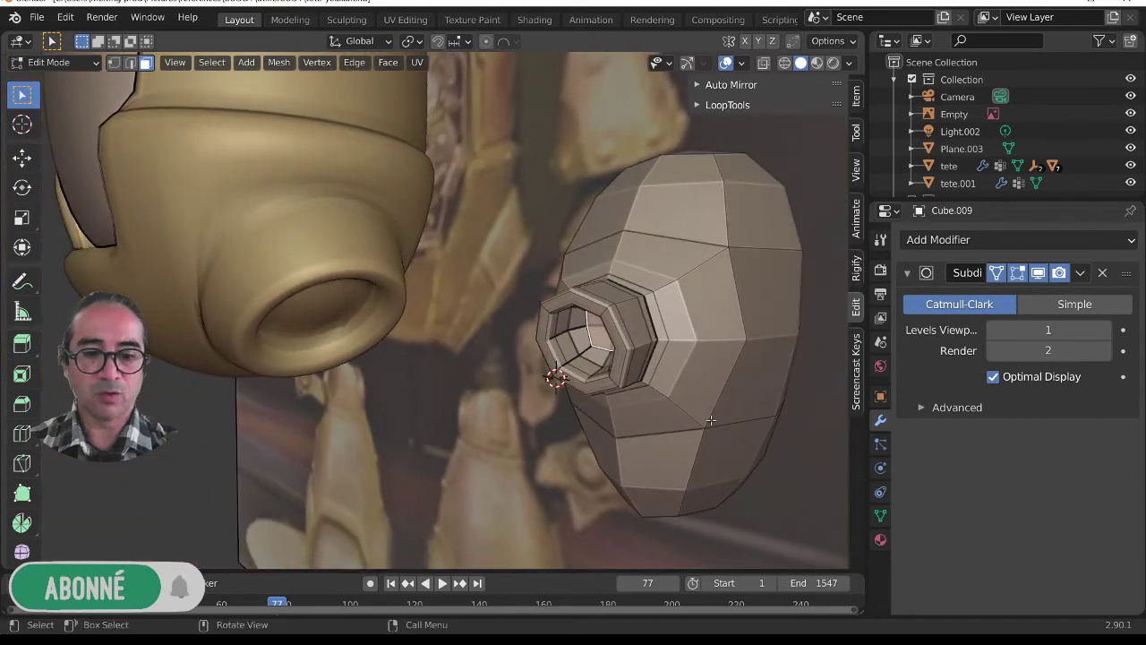
Step: Grow the selection from the recess floor to the whole socket stub and enlarge it
key(ctrl+KP_Add)
key(ctrl+KP_Add)
key(ctrl+KP_Add)
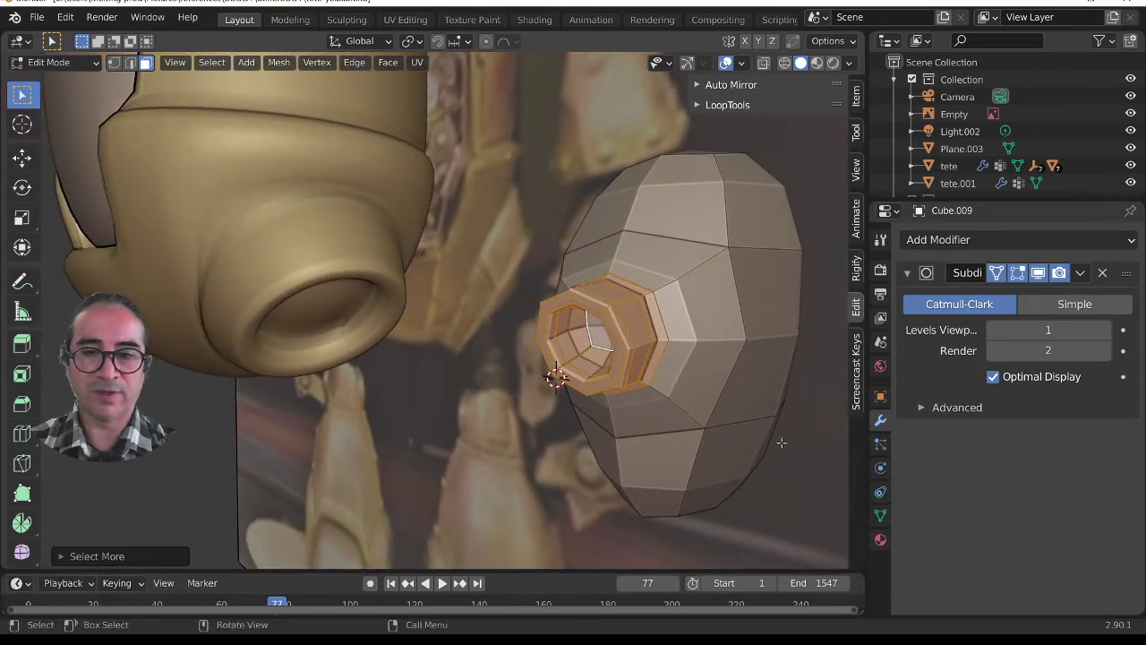
middle_drag(652, 450, 561, 452)
key(s)
click(719, 474)
Step: Rotate the hand's socket stub in the aligned side view, shift it slightly toward the hand, and return to Object Mode
key(KP_1)
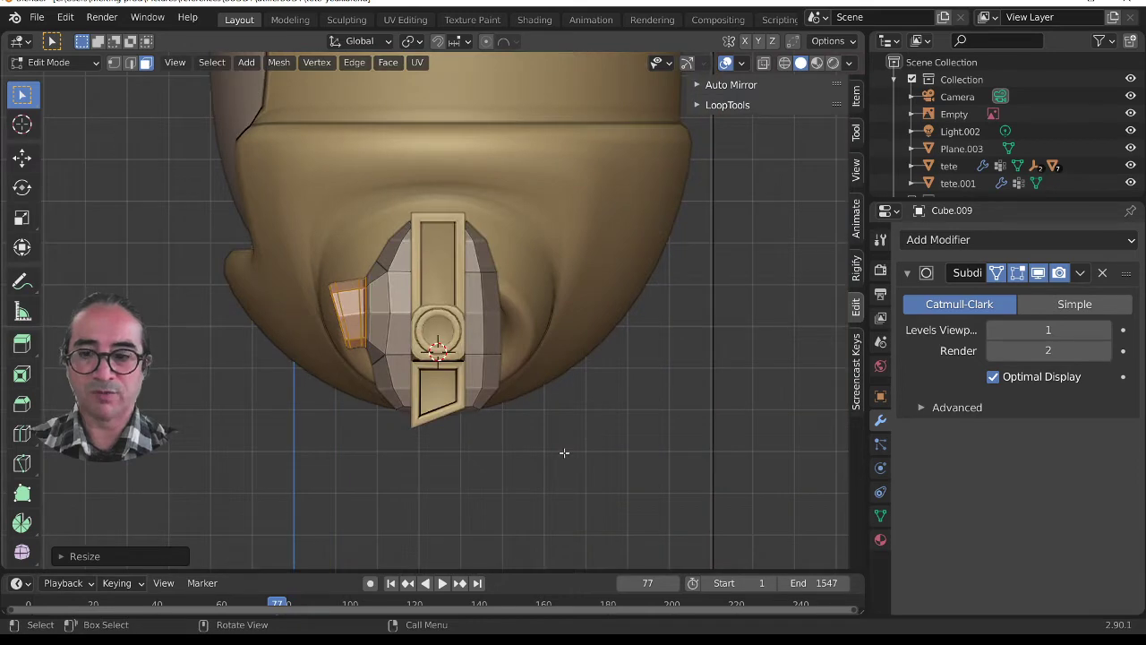
key(r)
click(617, 418)
key(g)
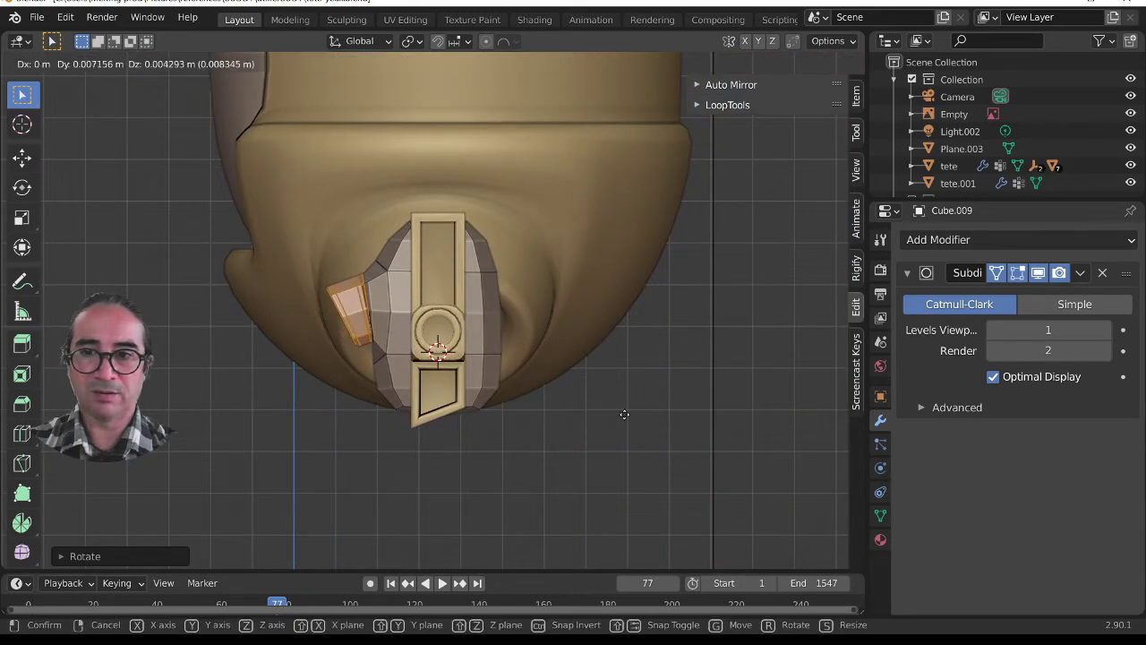
click(625, 414)
middle_drag(457, 412, 606, 415)
key(Tab)
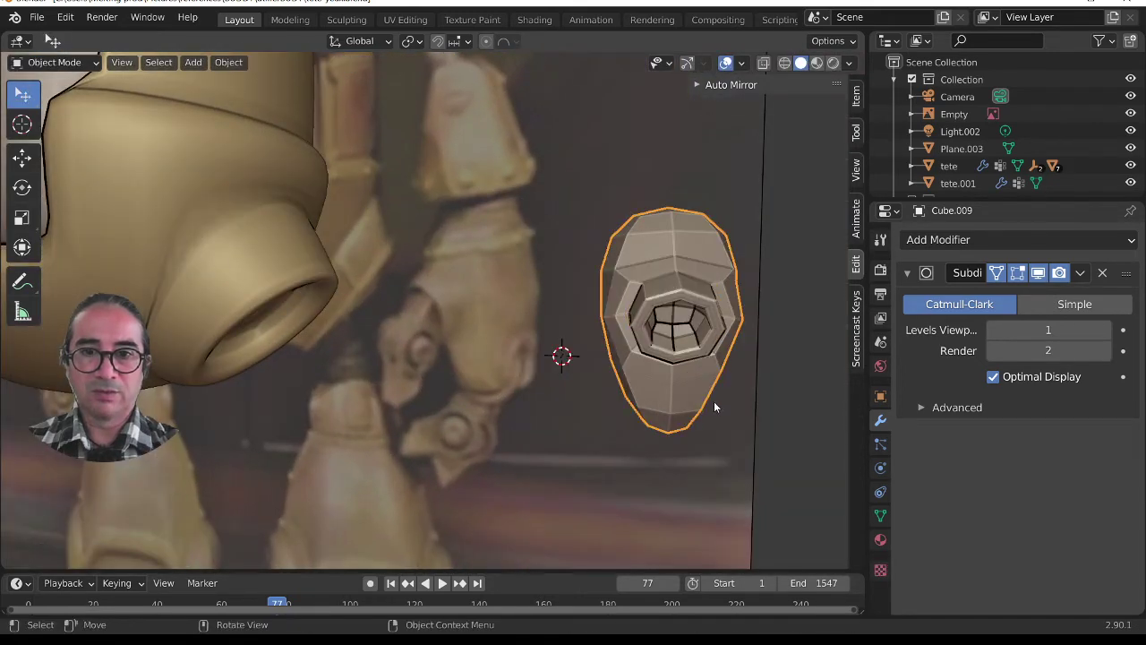
Step: Move the reference image behind the robot so that its pictured arm sits near the modeled hand
middle_drag(704, 369, 608, 400)
scroll(608, 400, down, 6)
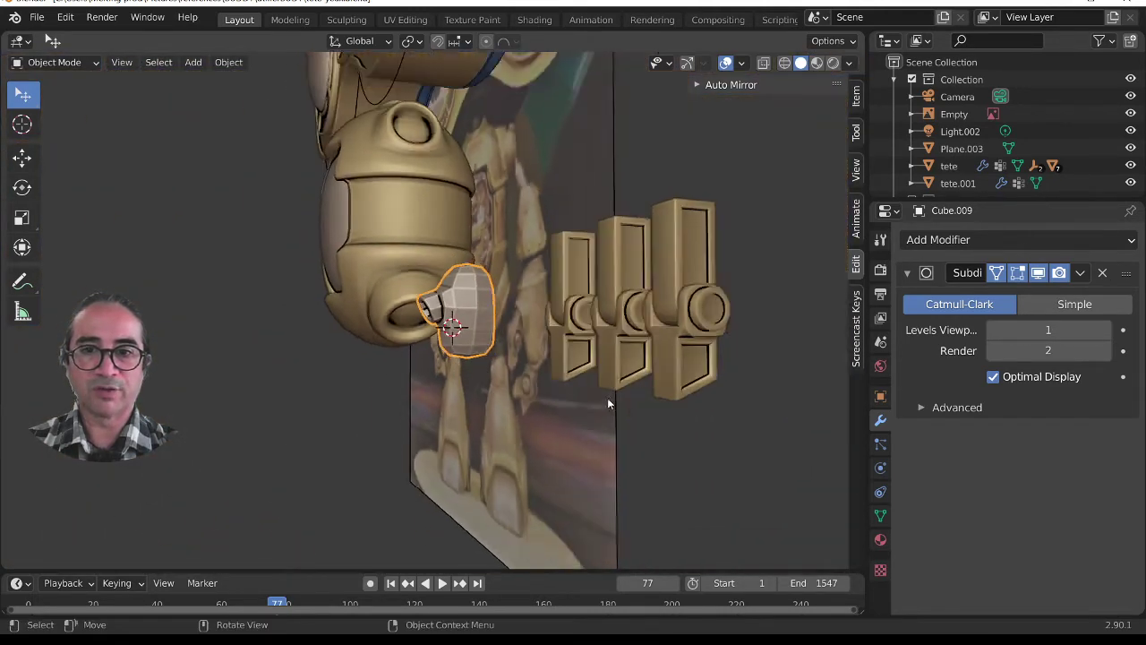
middle_drag(467, 352, 593, 266)
click(573, 269)
key(g)
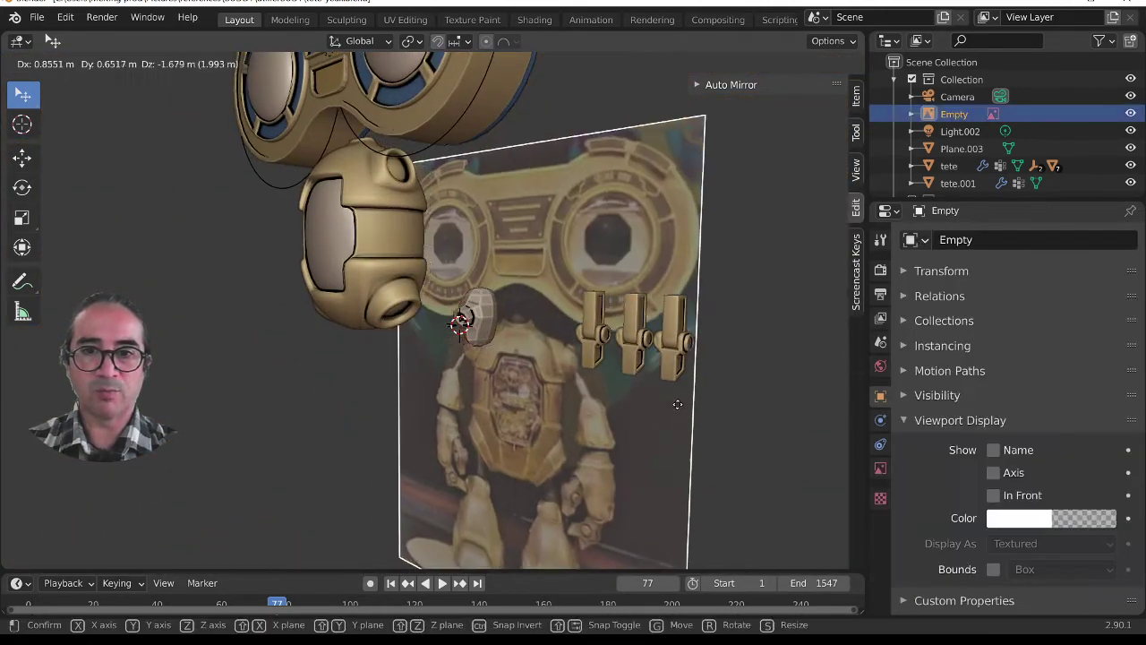
click(550, 311)
Step: Select all three finger assemblies and move them about 1.56 m up along Z, clear of the hand
middle_drag(549, 312, 746, 247)
click(614, 376)
drag(597, 226, 732, 403)
key(g)
key(z)
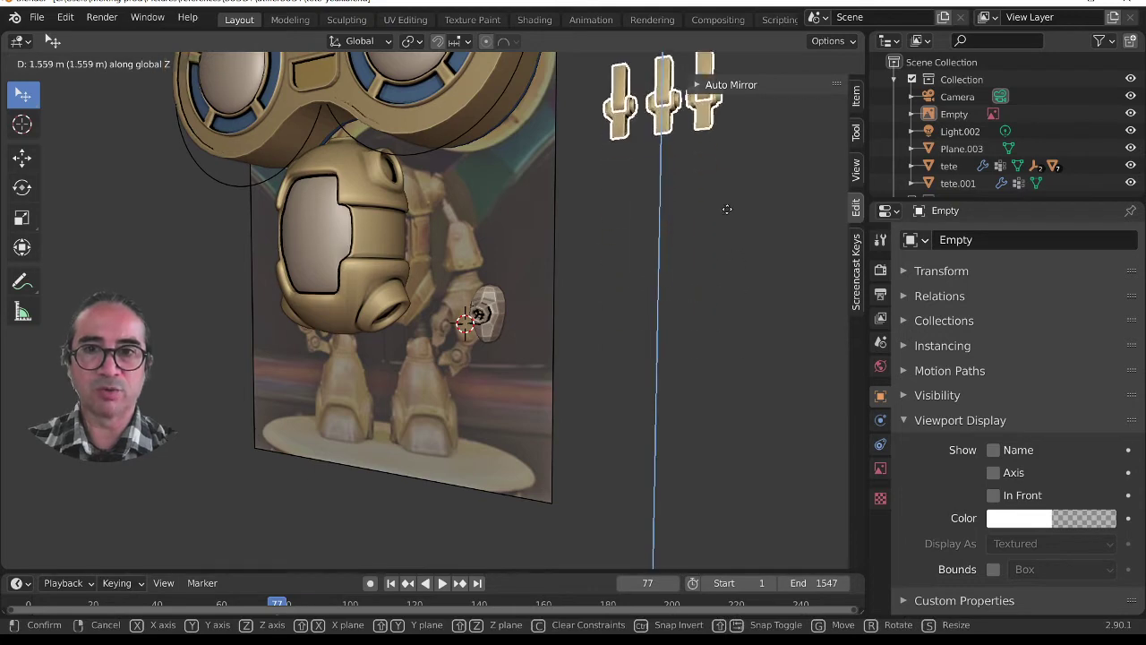
click(726, 210)
Step: Enlarge the outliner area and apply the Subdivision Surface modifier on the hand
scroll(664, 479, up, 2)
middle_drag(659, 479, 550, 471)
scroll(550, 478, up, 4)
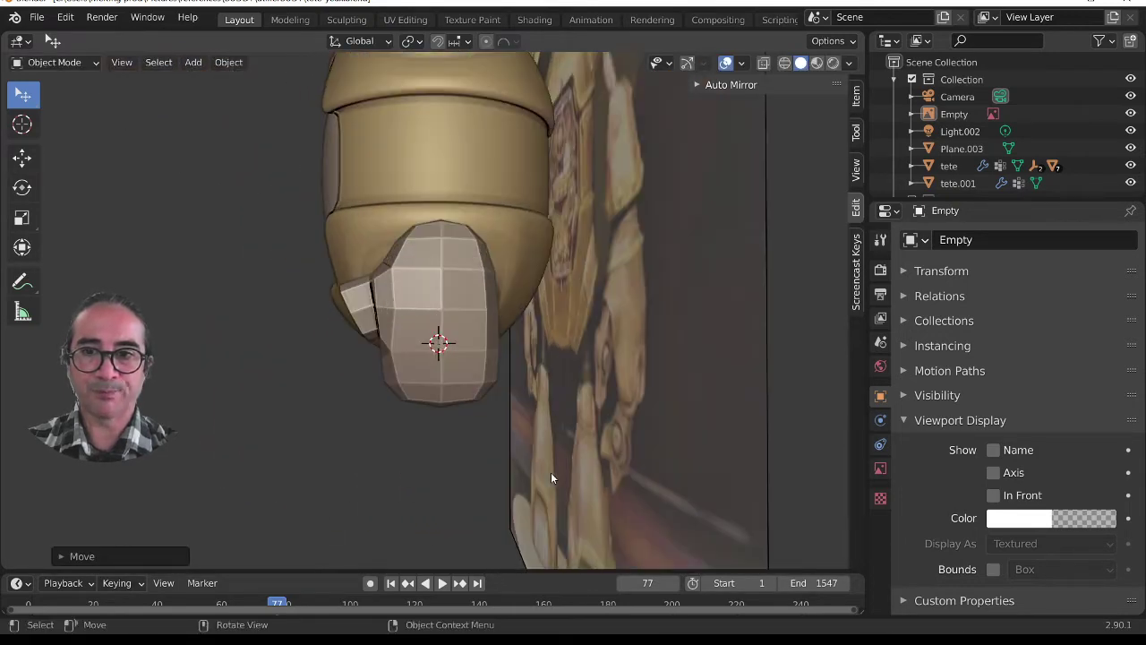
drag(980, 199, 993, 360)
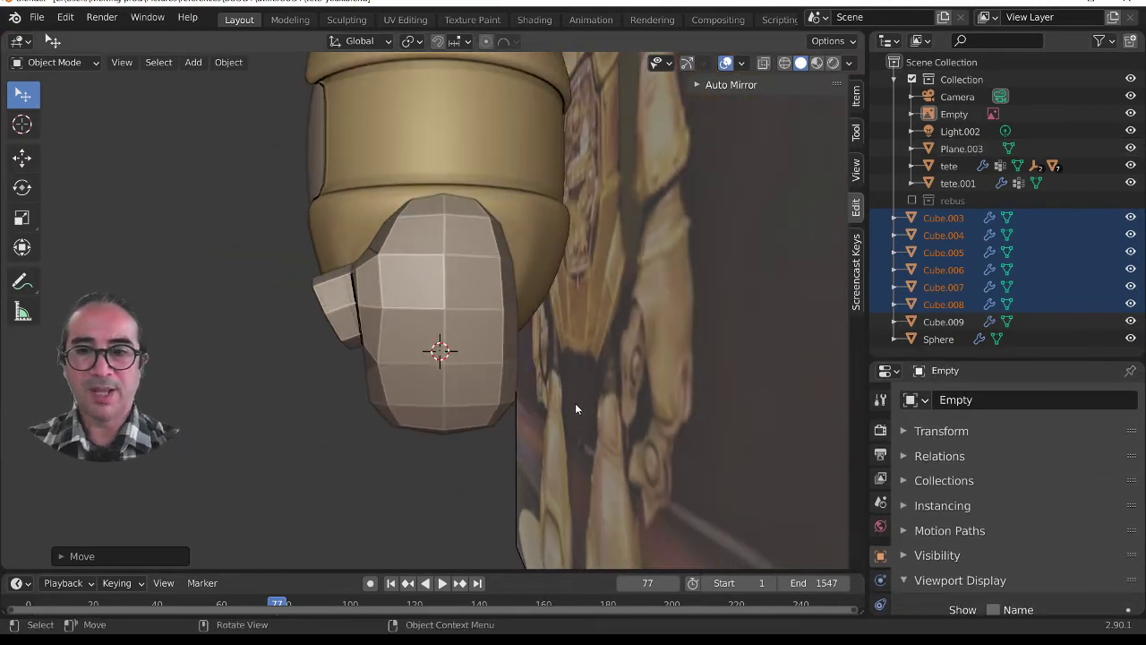
middle_drag(370, 392, 389, 371)
click(404, 364)
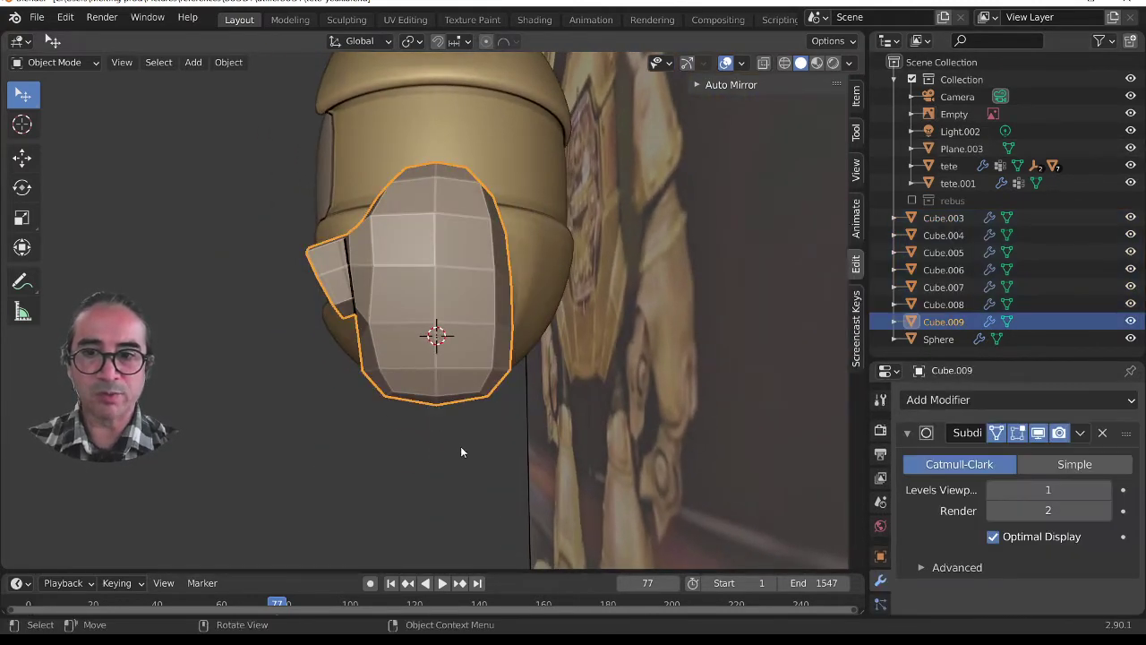
middle_drag(460, 446, 431, 399)
middle_drag(551, 385, 541, 408)
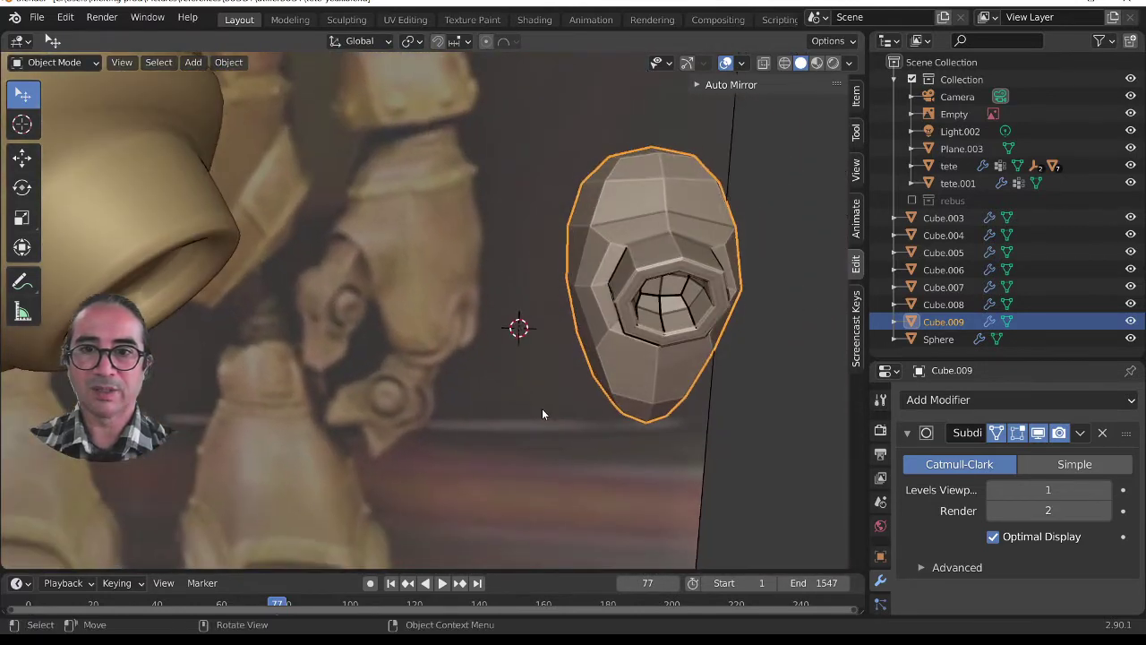
click(1082, 433)
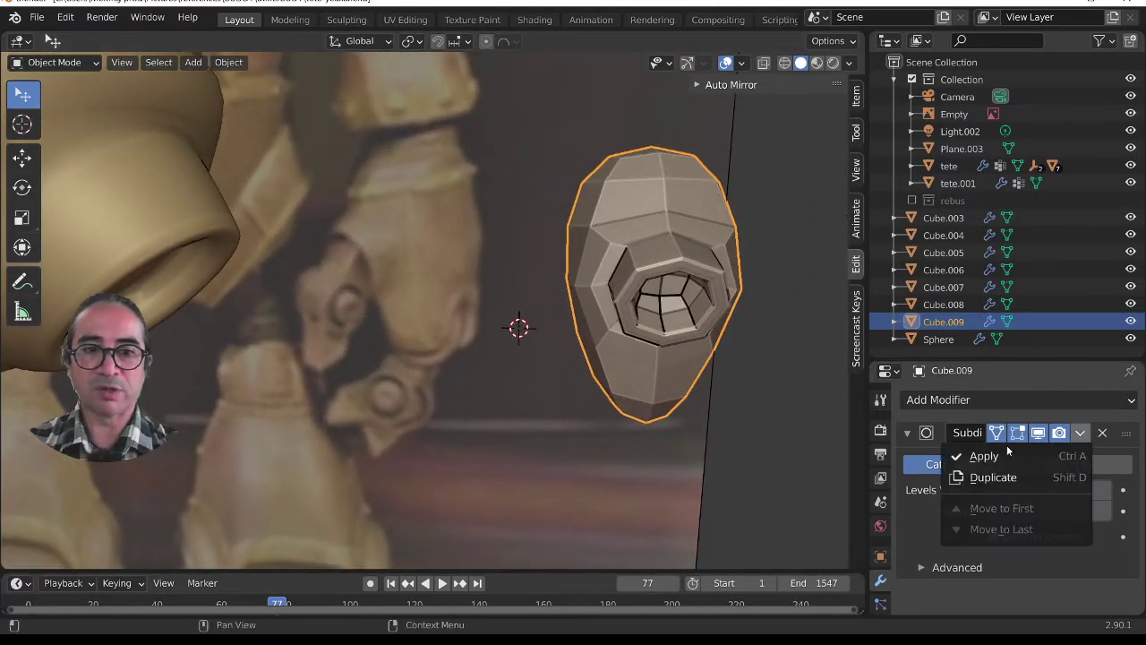
click(1007, 455)
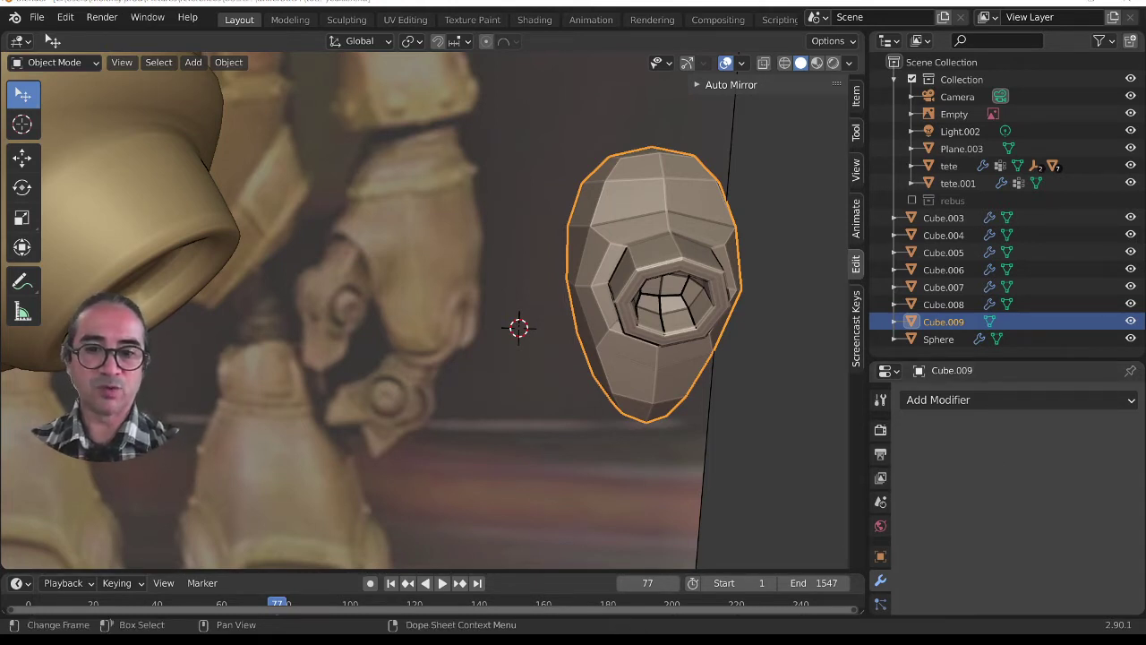
Step: In Edit Mode, select two consecutive vertical edges on the hand's flank and move them along X toward the socket
middle_drag(649, 444, 469, 324)
scroll(665, 261, up, 4)
key(Tab)
click(502, 316)
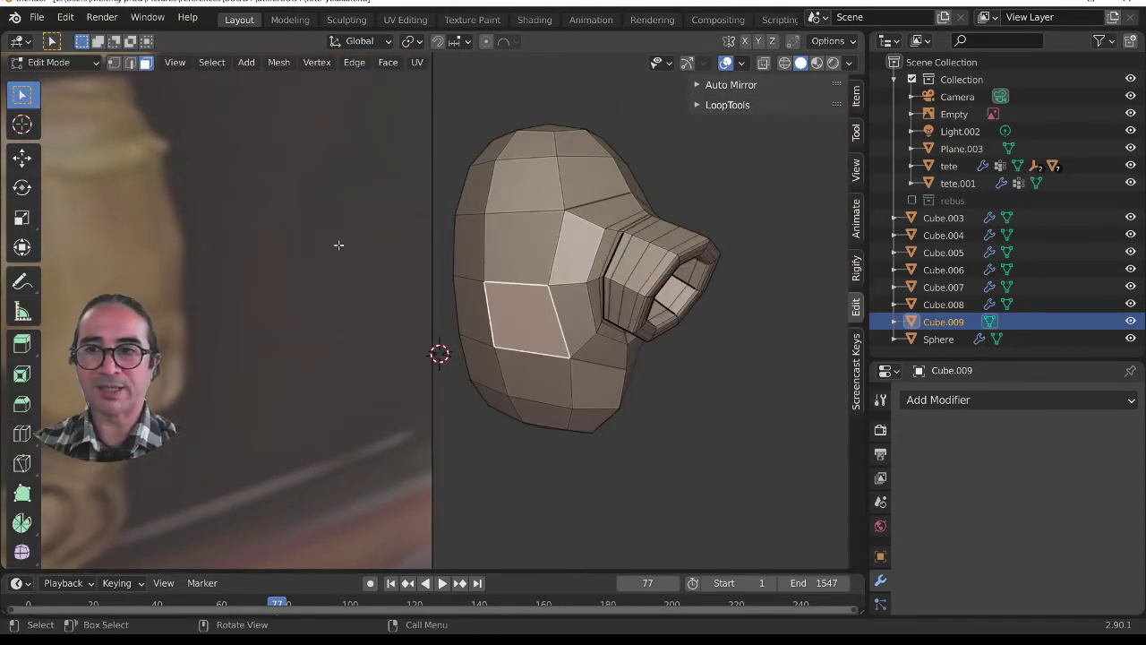
click(129, 65)
click(490, 309)
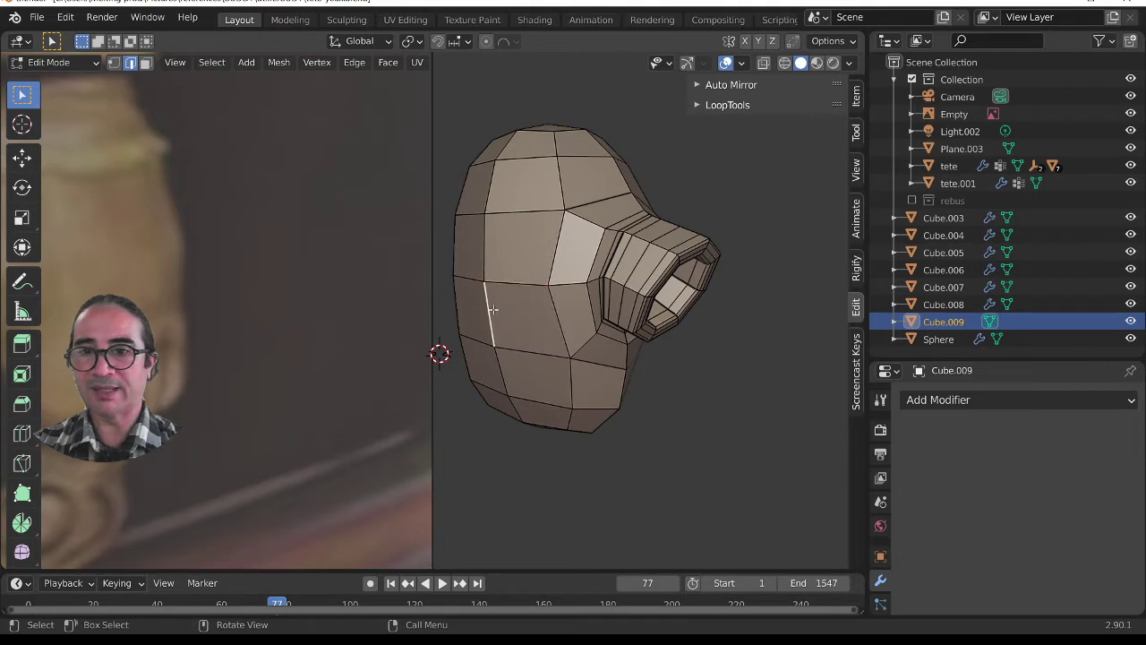
shift+click(486, 255)
key(g)
key(x)
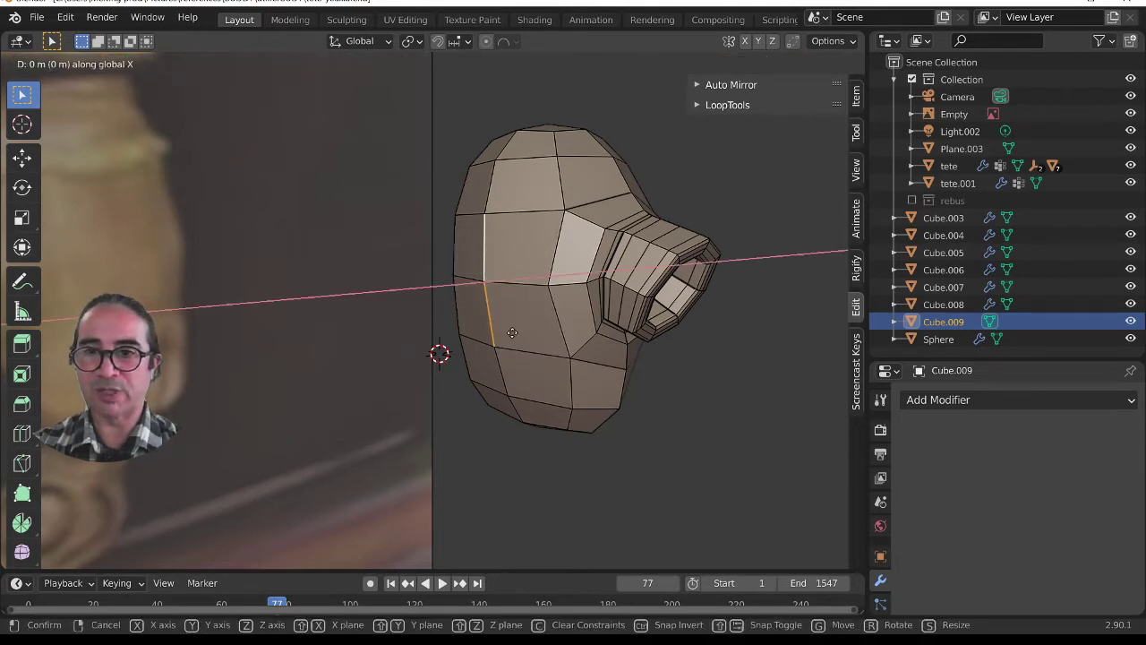
click(540, 336)
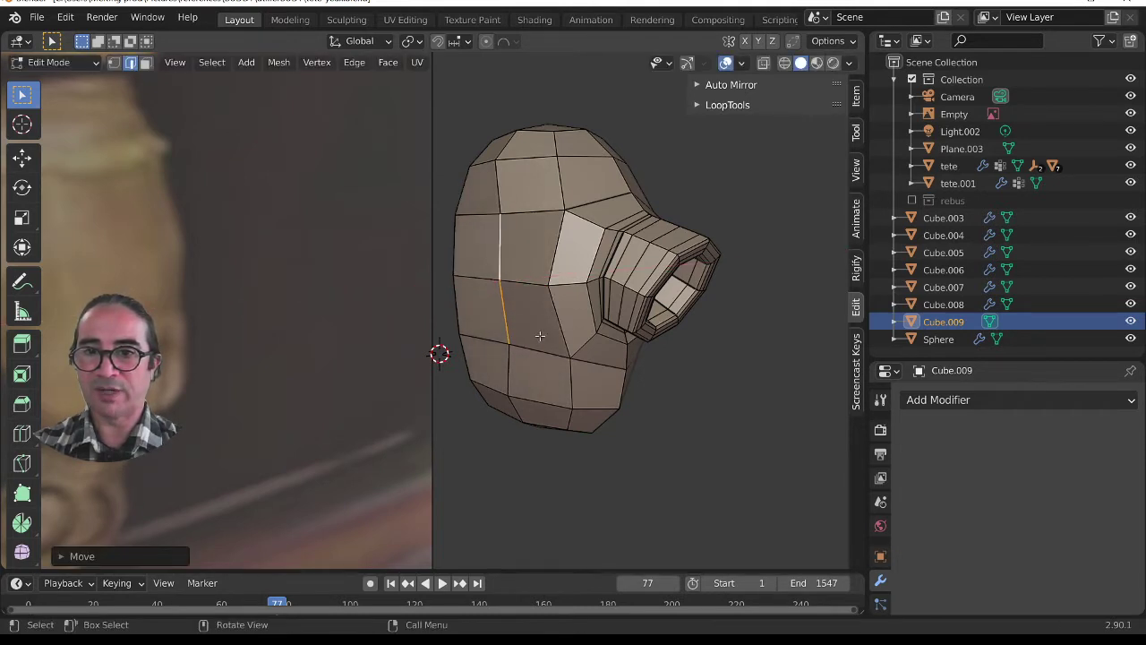
Step: Move the horizontal edge beside the socket about 0.011 m along X and return to Object Mode
mouse_move(540, 336)
middle_down()
mouse_move(583, 376)
mouse_move(541, 338)
middle_up()
click(533, 321)
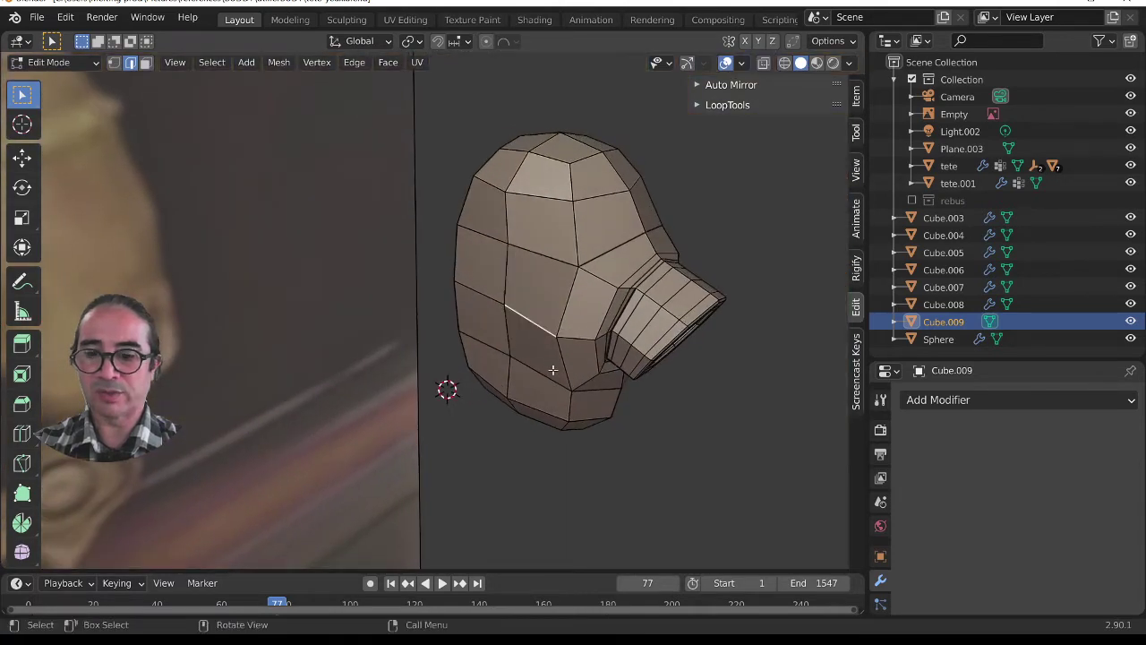
key(g)
key(x)
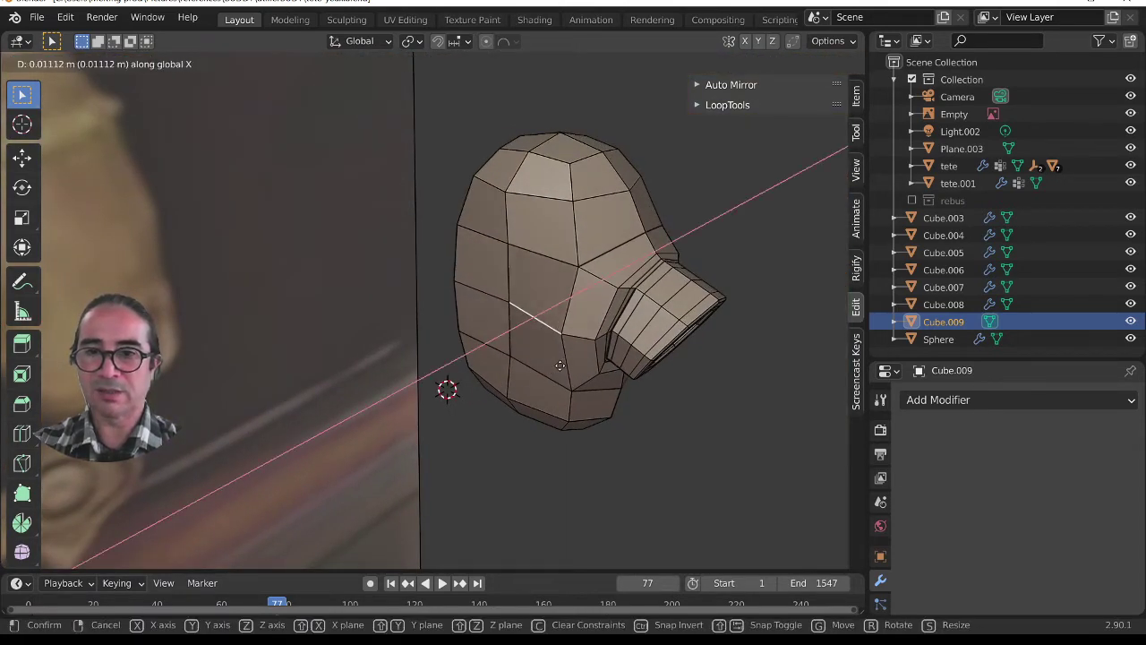
click(559, 365)
middle_drag(560, 366, 313, 372)
key(Tab)
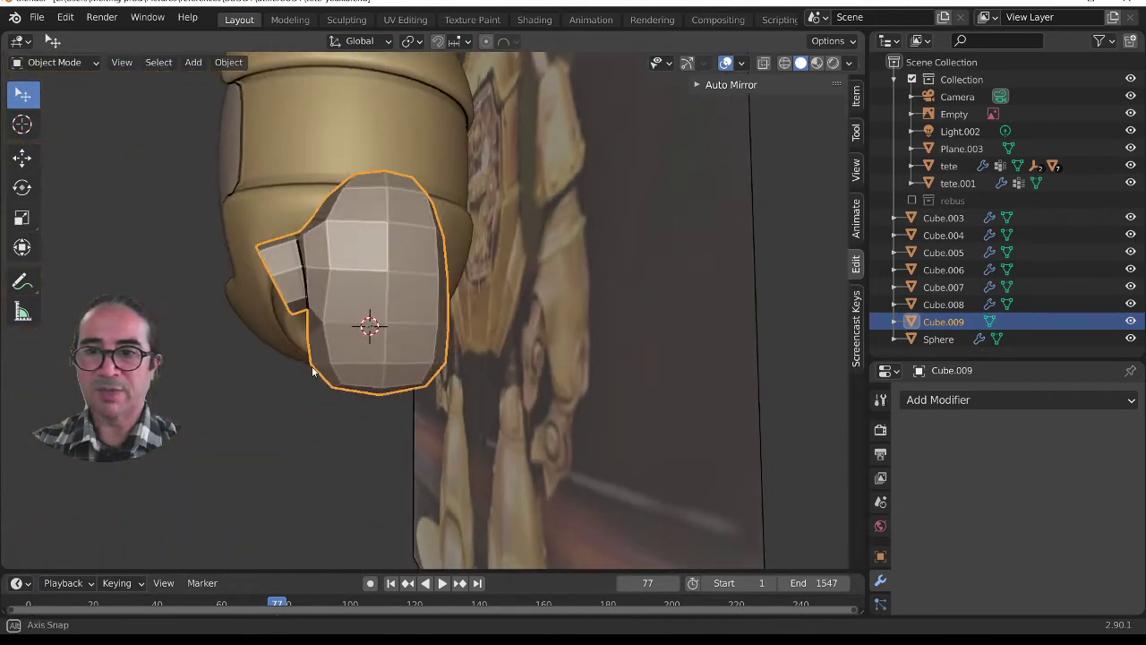
Step: In Edit Mode, select the strip of faces wrapping under the hand on the socket side and inset them together
scroll(377, 438, up, 3)
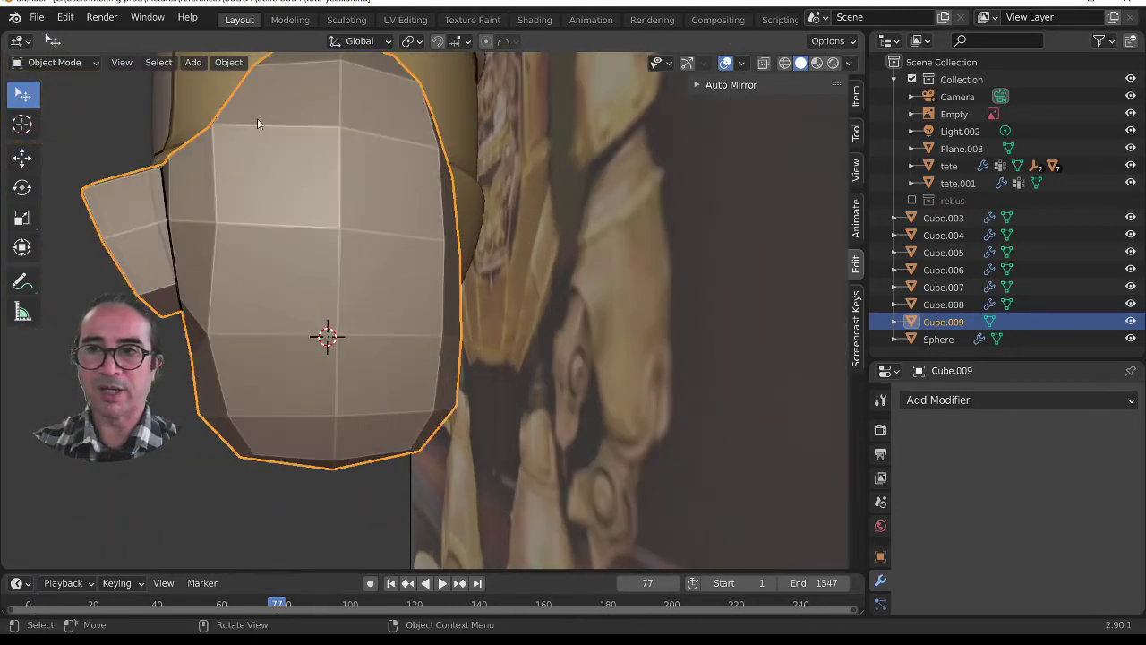
scroll(208, 337, down, 2)
click(54, 62)
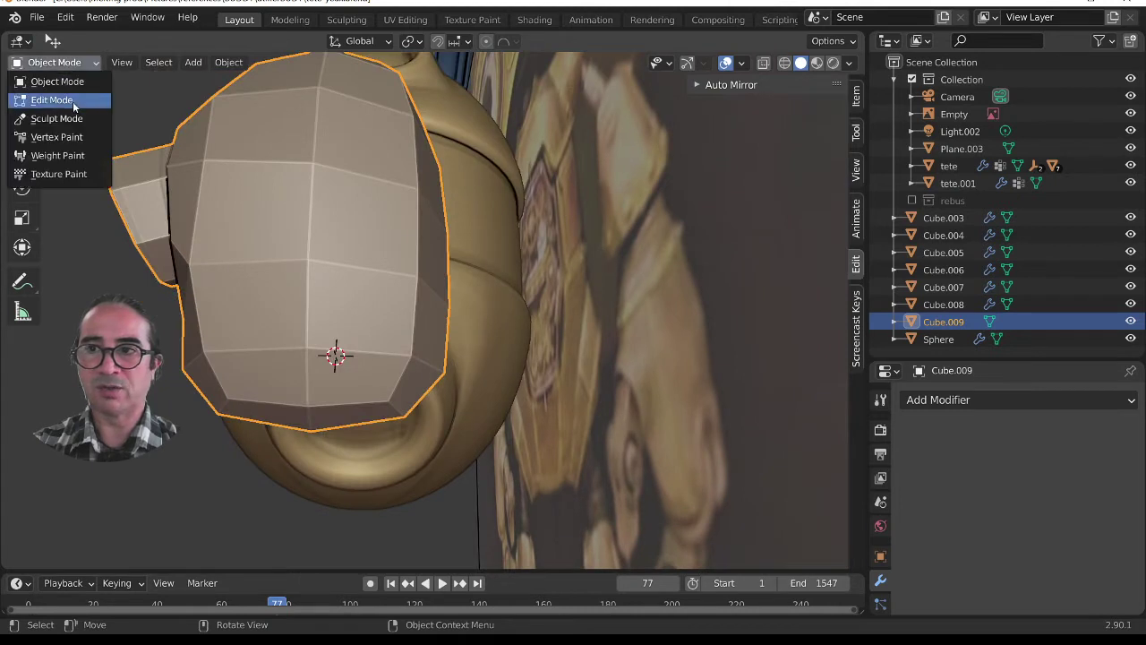
click(45, 94)
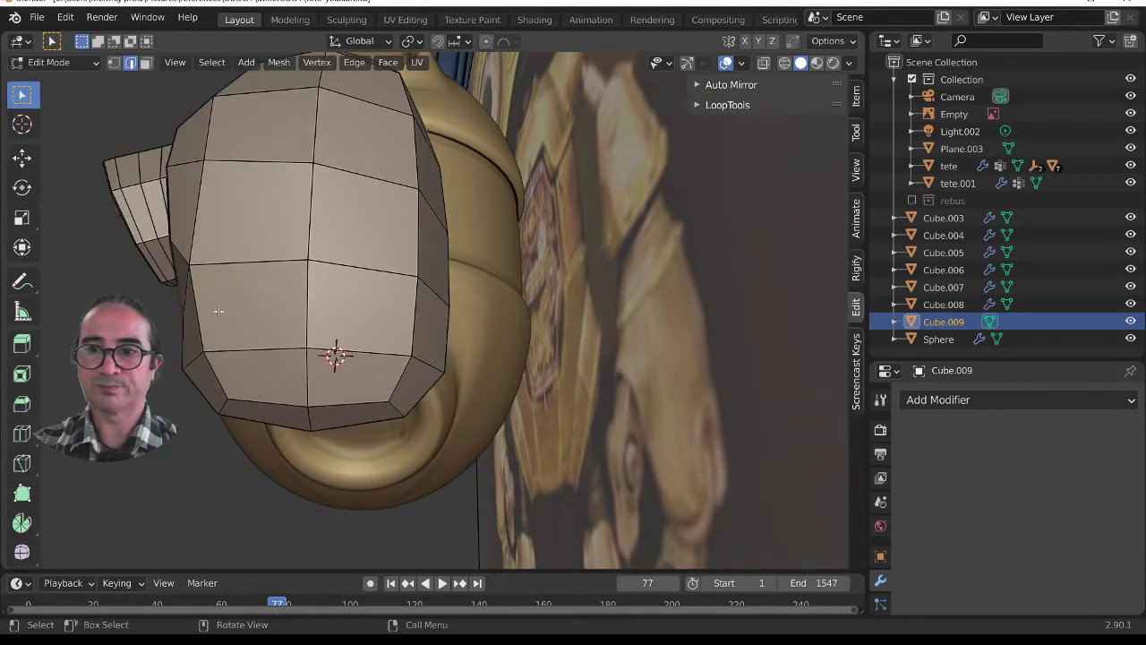
click(146, 64)
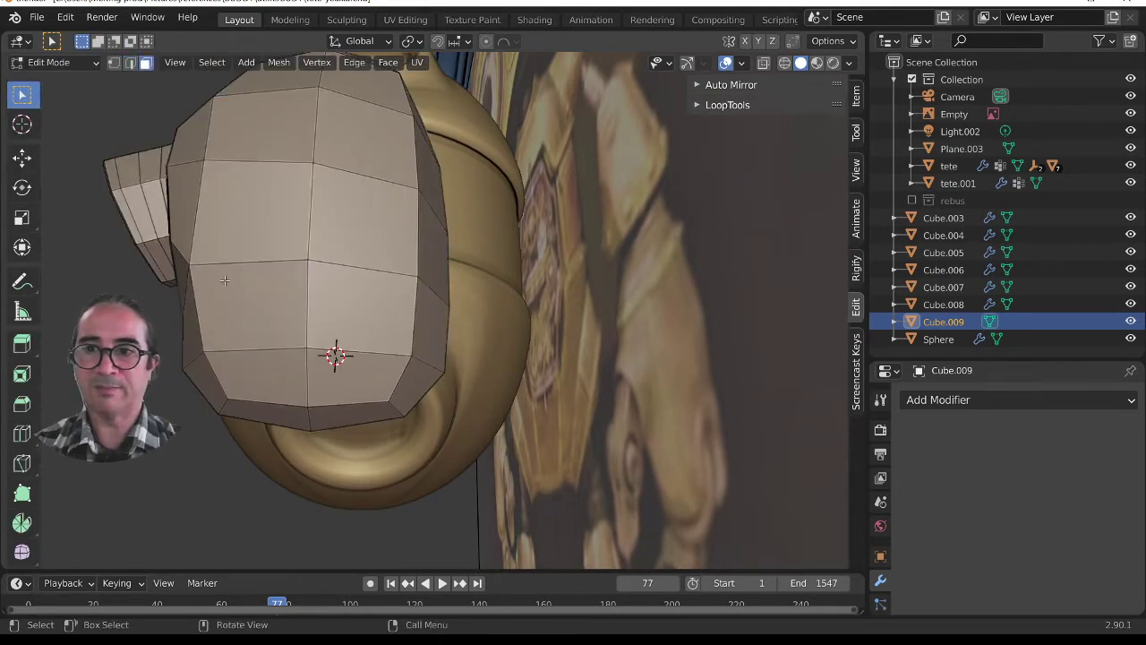
click(253, 334)
shift+click(255, 376)
middle_drag(255, 376, 593, 356)
shift+click(576, 321)
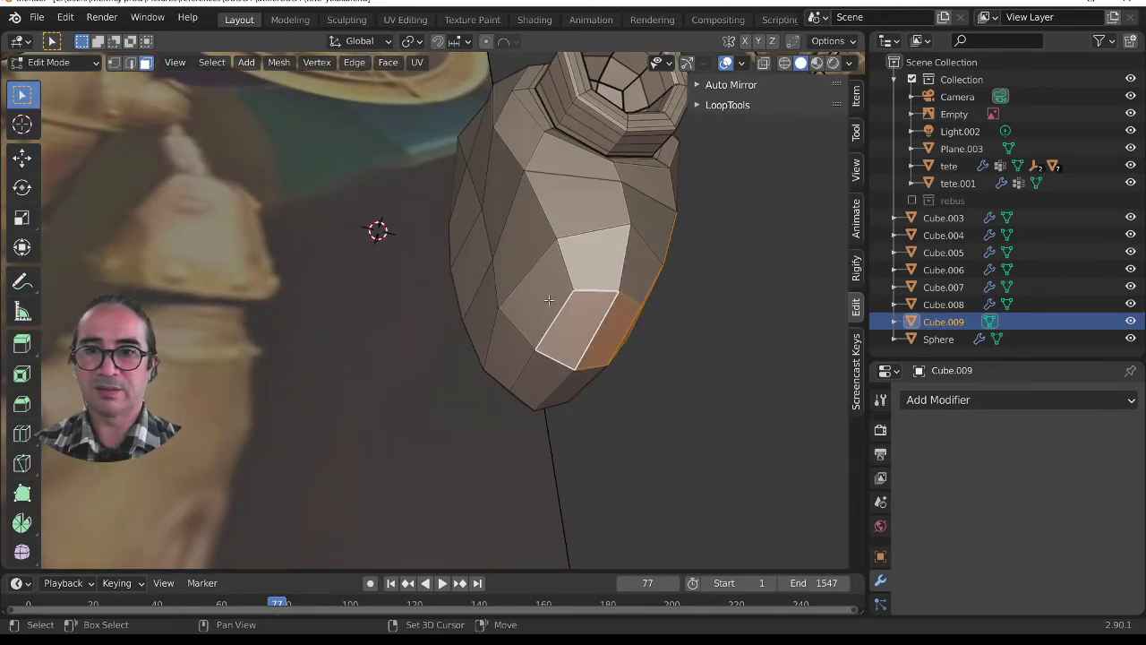
shift+click(550, 290)
shift+click(534, 251)
middle_drag(534, 250, 517, 396)
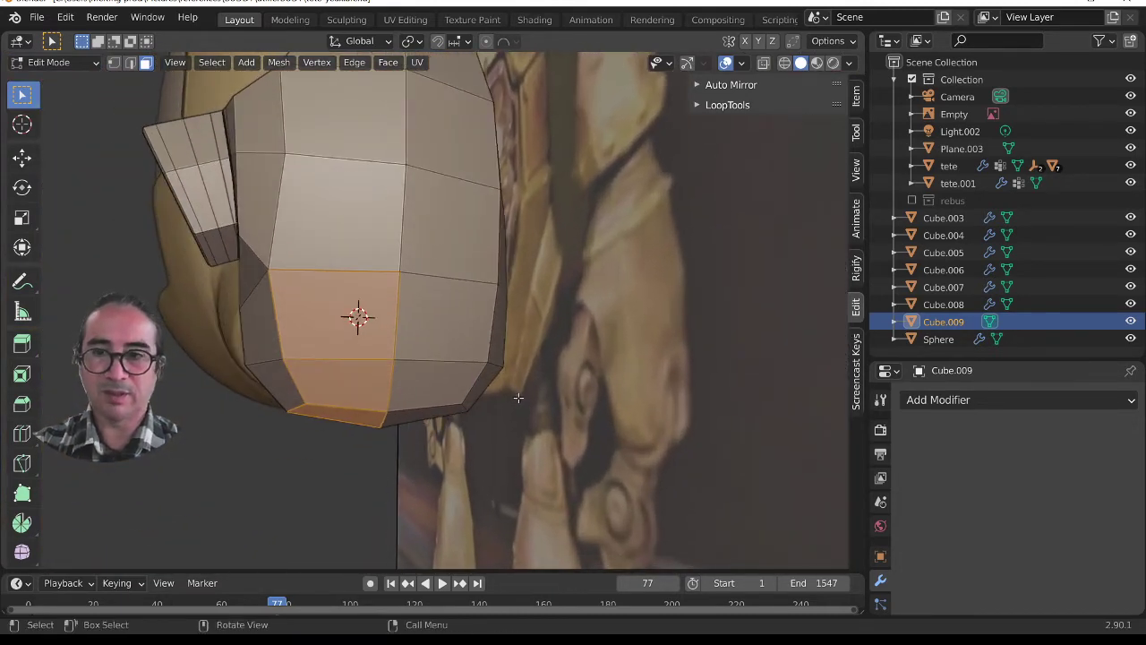
key(i)
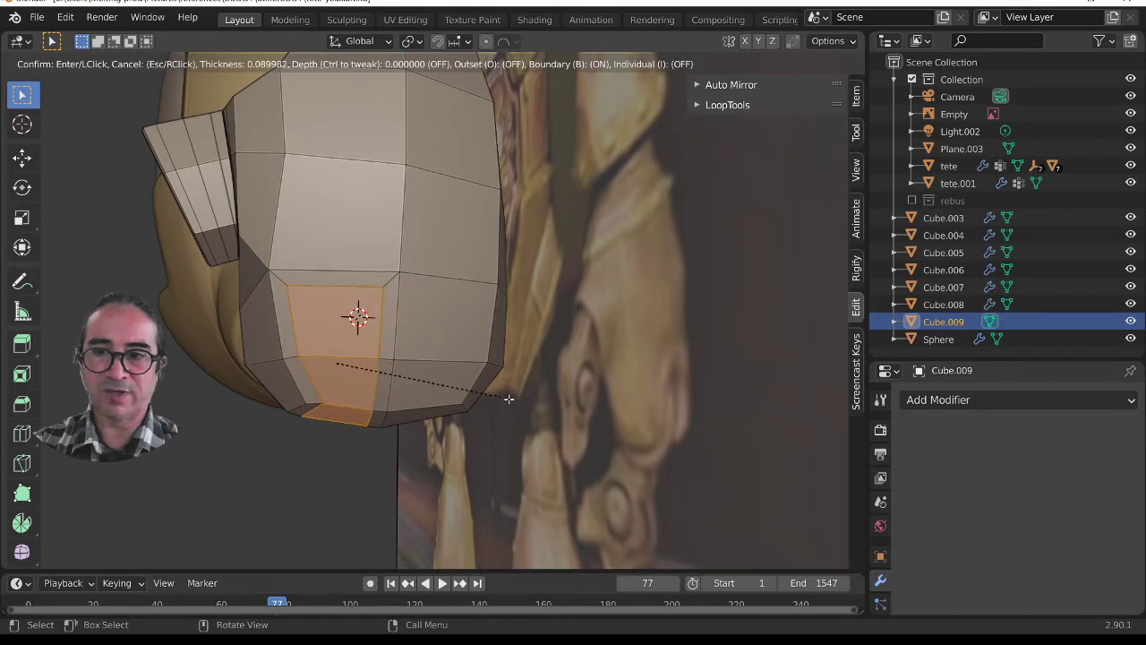
click(506, 398)
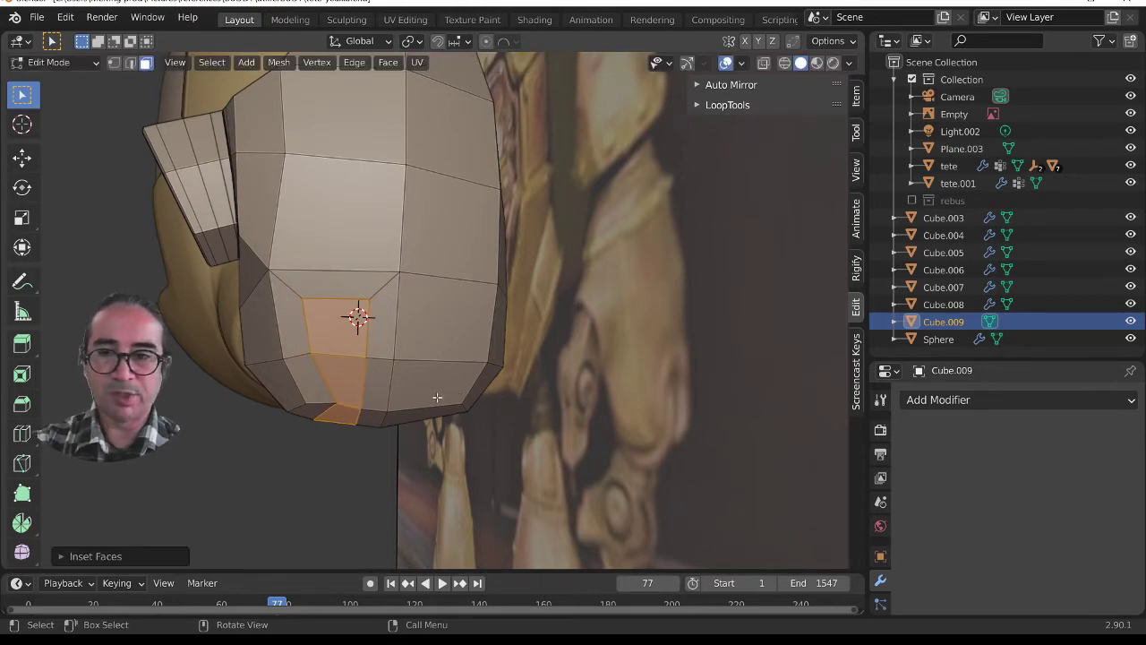
Step: Switch to vertex selection and move the inset's lower outer vertex toward the hand's socket-side corner
middle_drag(437, 396, 391, 388)
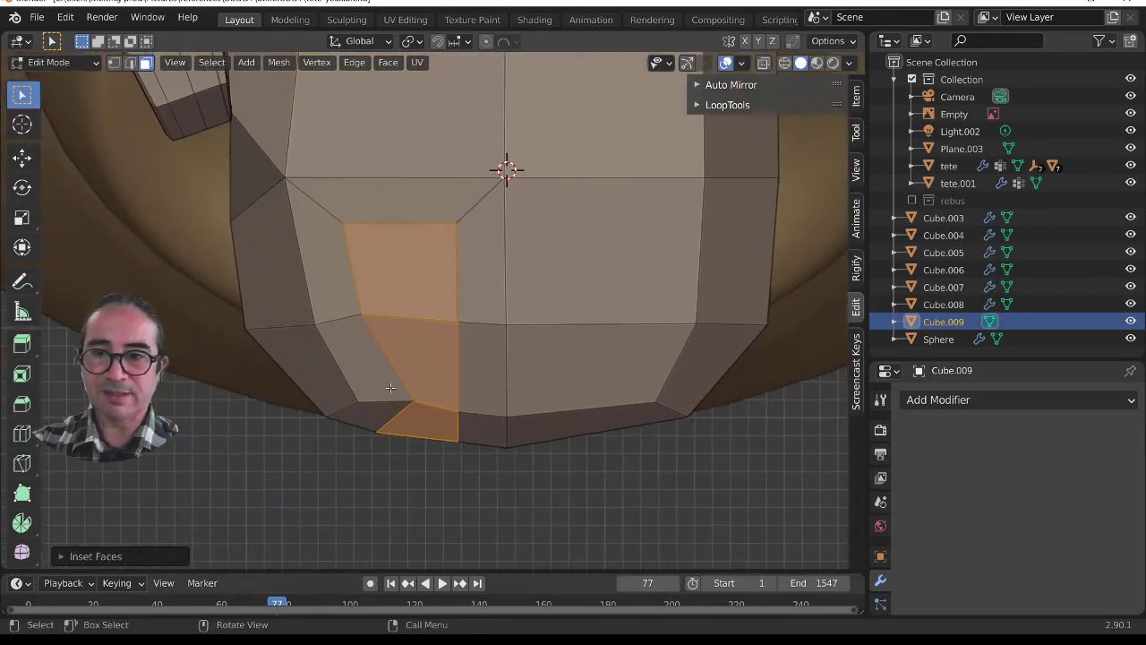
click(130, 64)
click(115, 64)
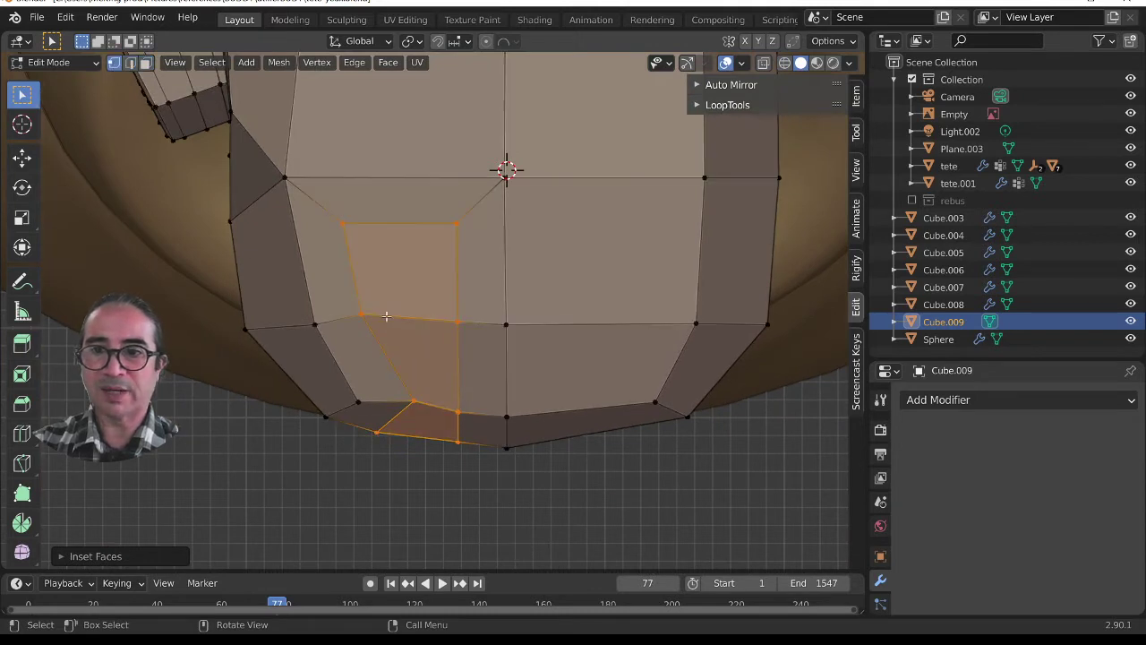
click(423, 409)
key(g)
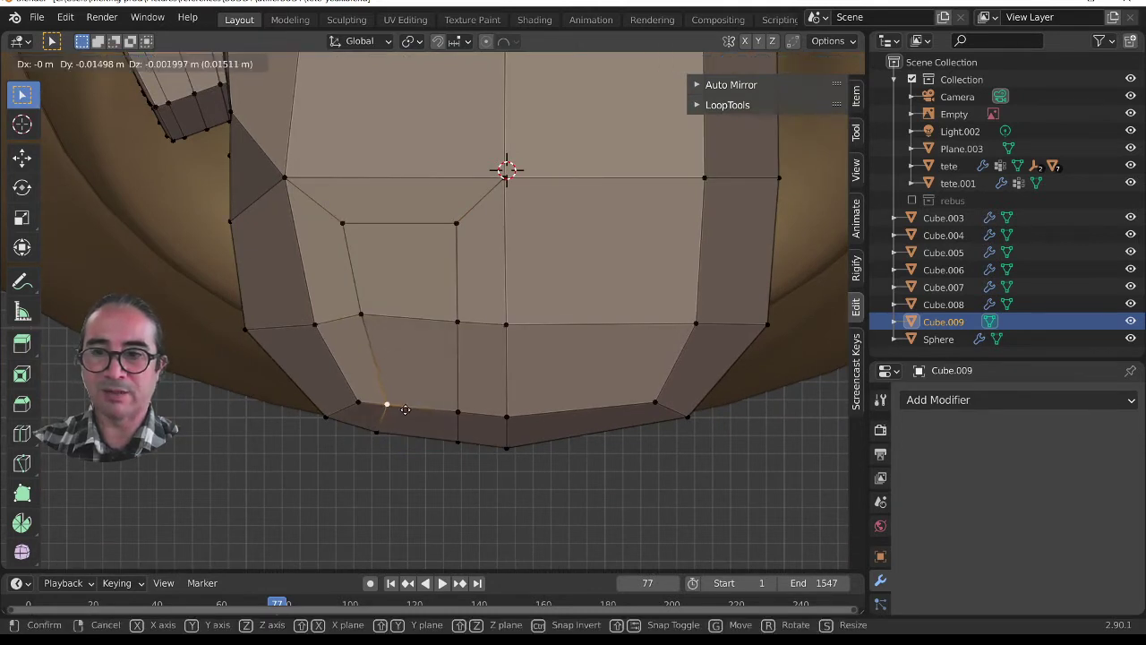
click(389, 409)
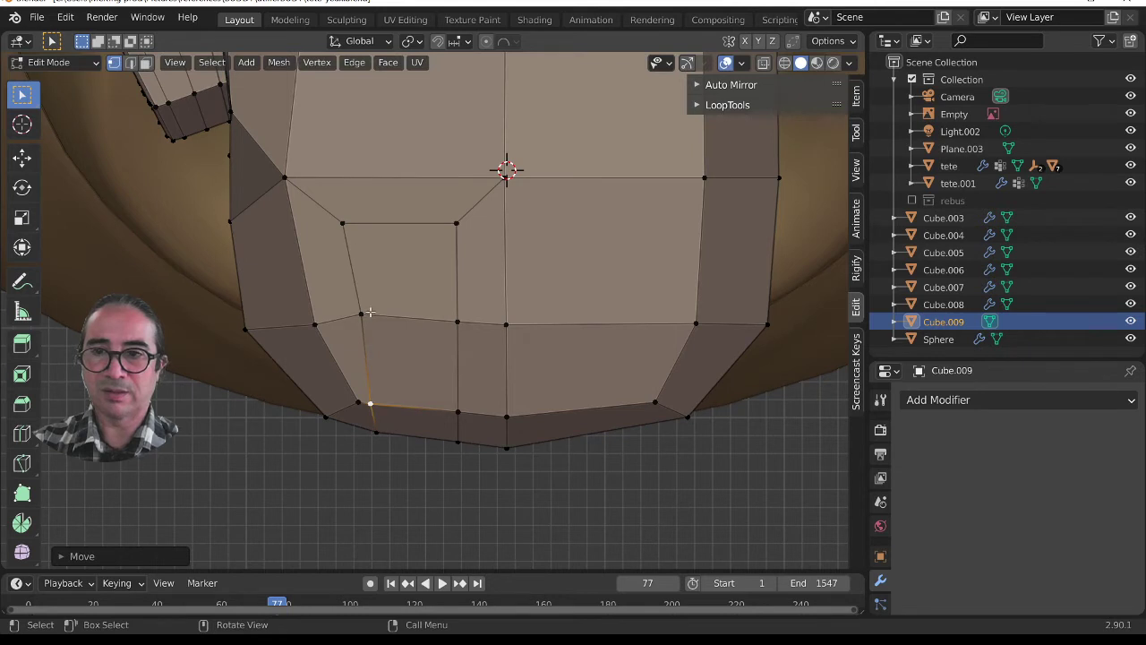
Step: Move the two vertices at the hand's lower socket-side corner outward to widen the base
click(351, 405)
key(g)
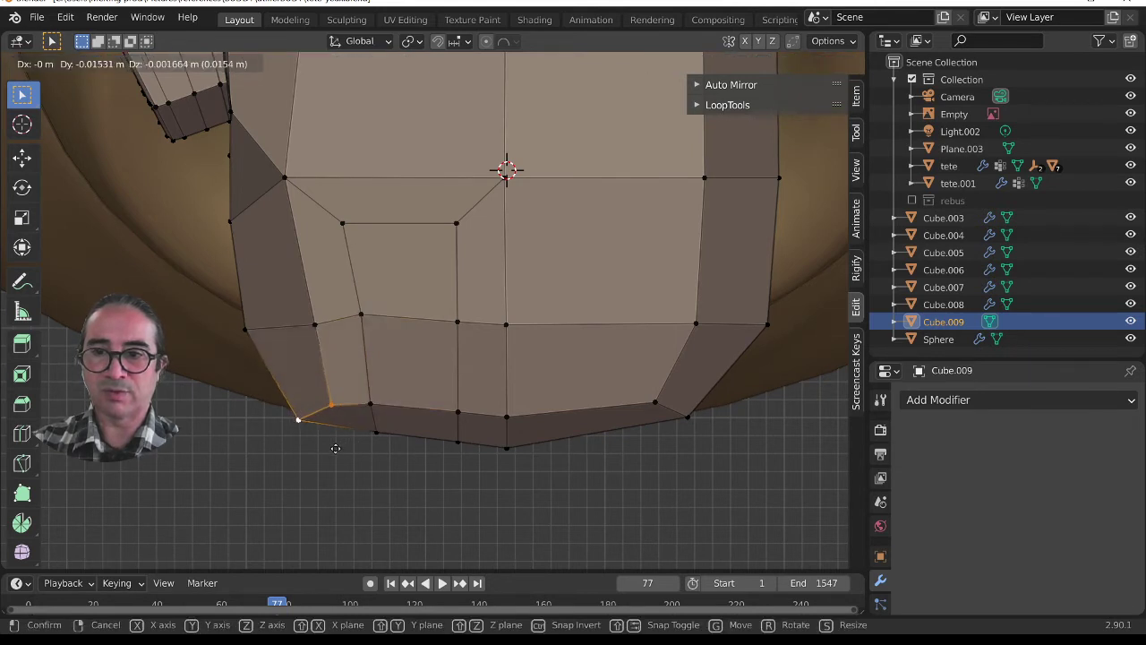
click(318, 451)
Step: Move the inset's lower and middle outer vertices outward to straighten the side of the inset
key(alt+a)
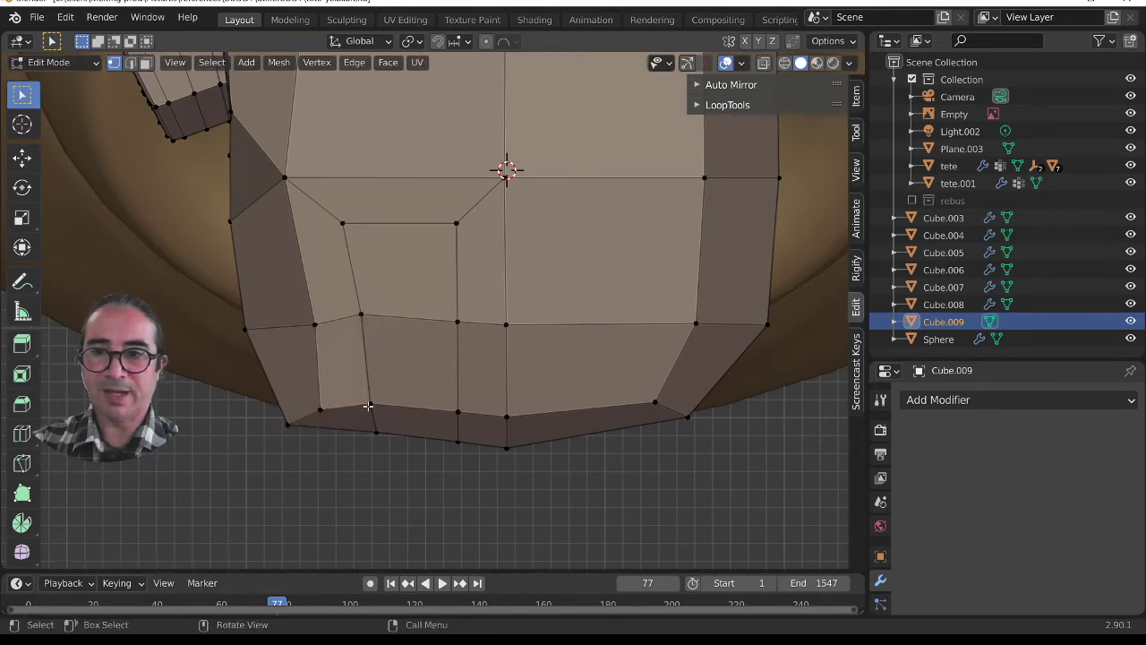
key(g)
click(368, 427)
click(363, 318)
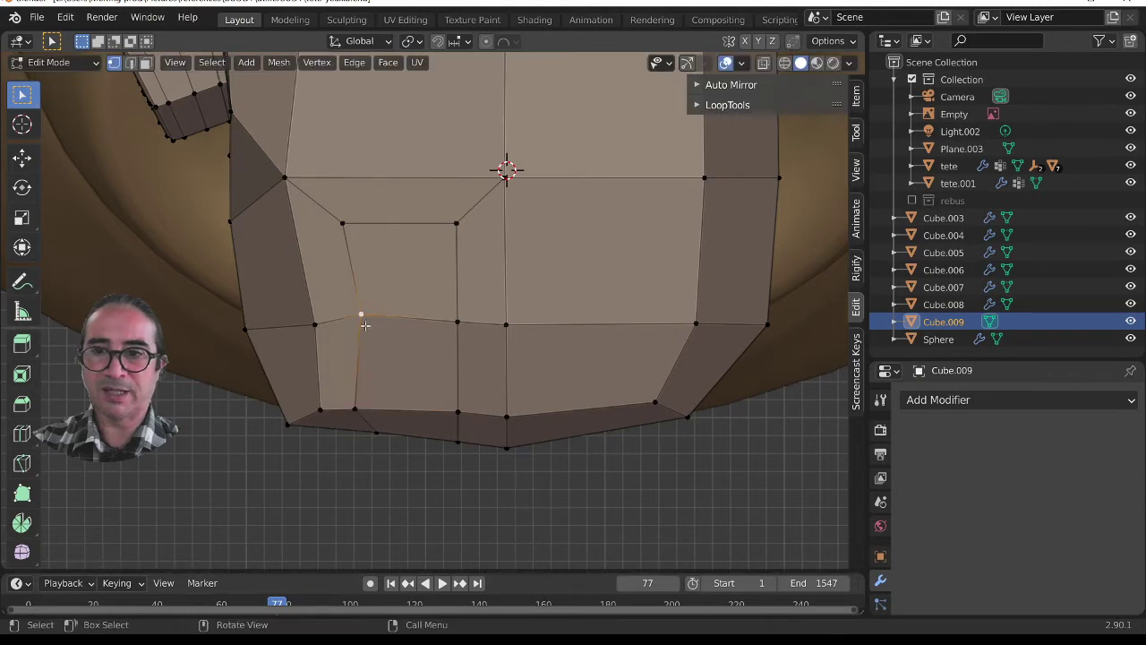
key(g)
click(349, 327)
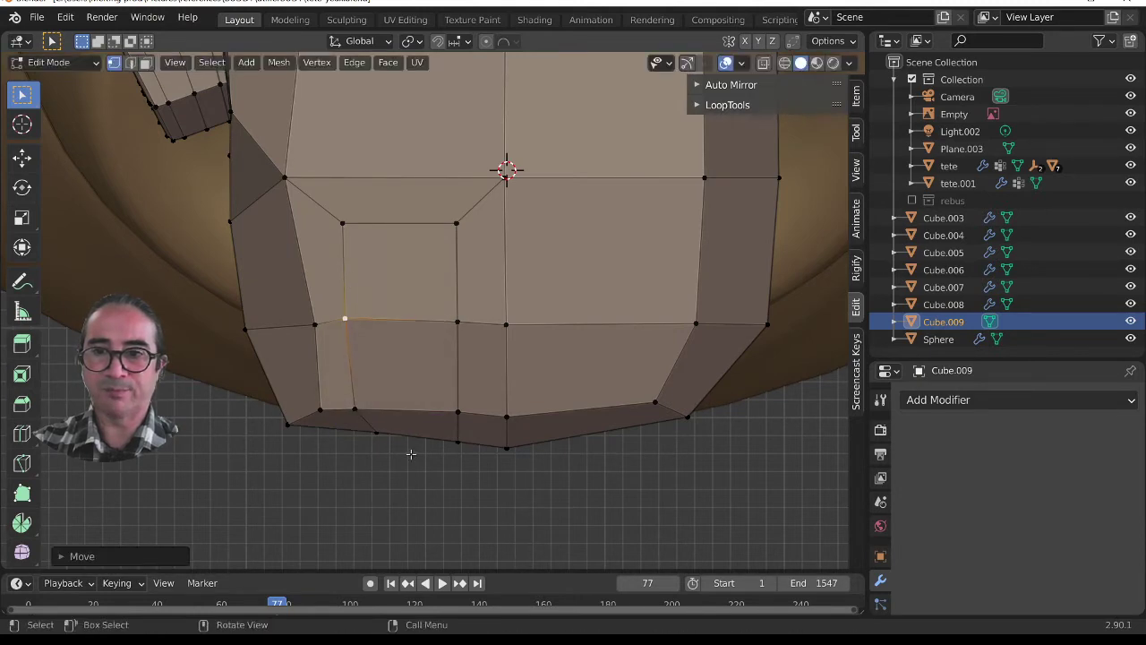
Step: Switch to the back view, leave Edit Mode and hide the Sphere object that covers the hand
scroll(411, 454, down, 6)
middle_drag(417, 337, 623, 372)
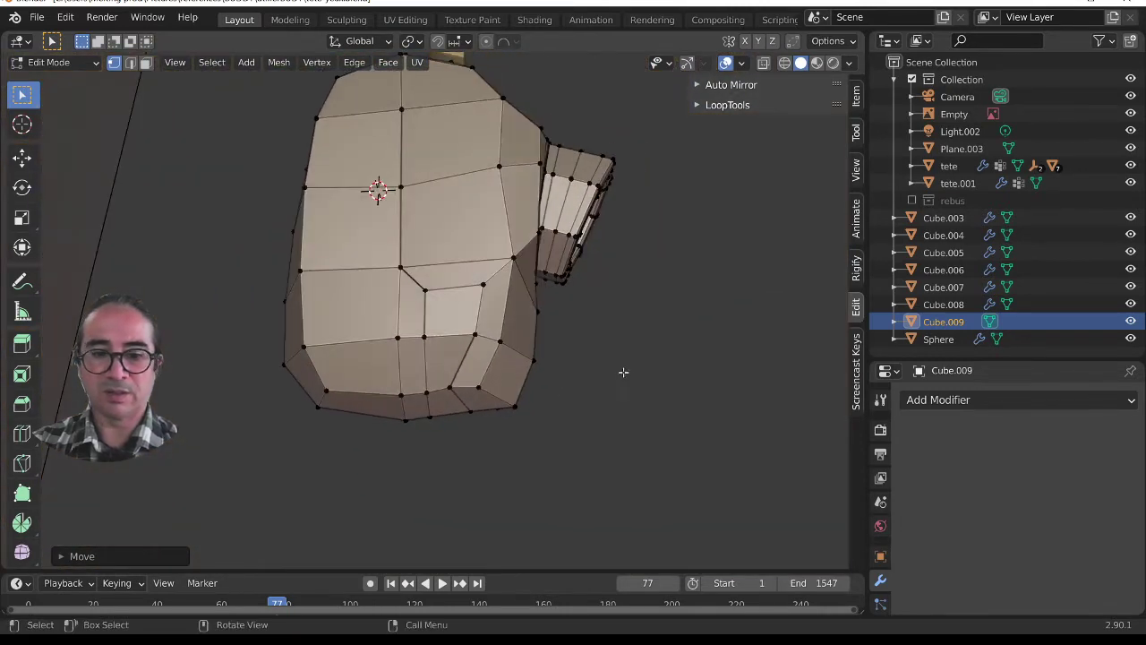
key(ctrl+KP_1)
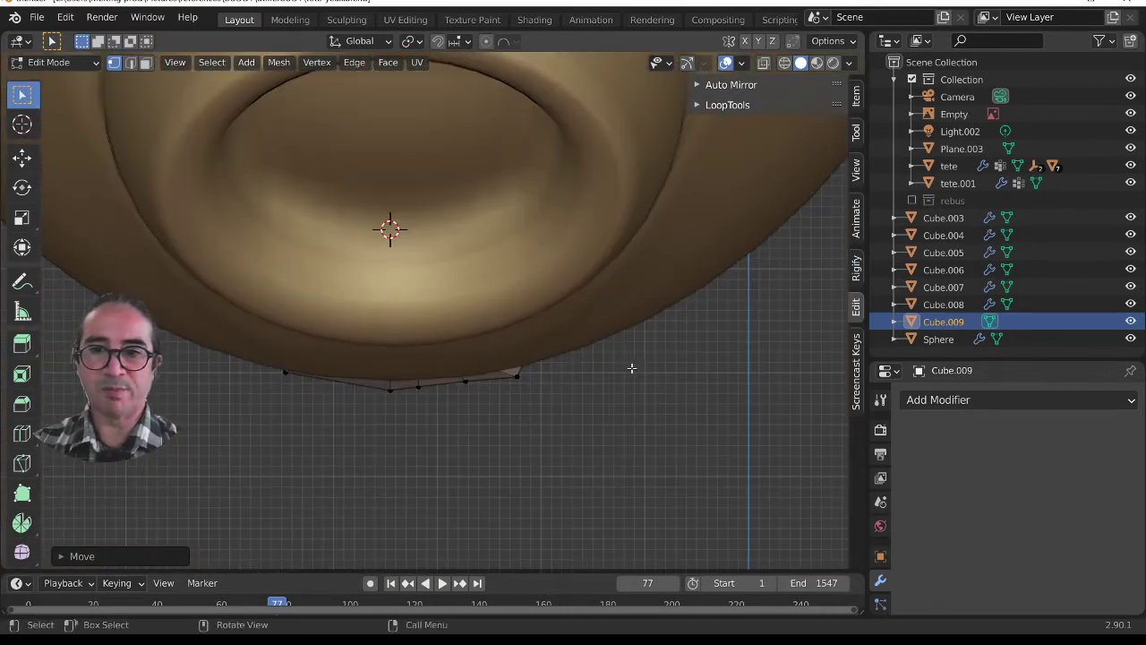
scroll(634, 368, down, 5)
scroll(396, 226, down, 8)
key(Tab)
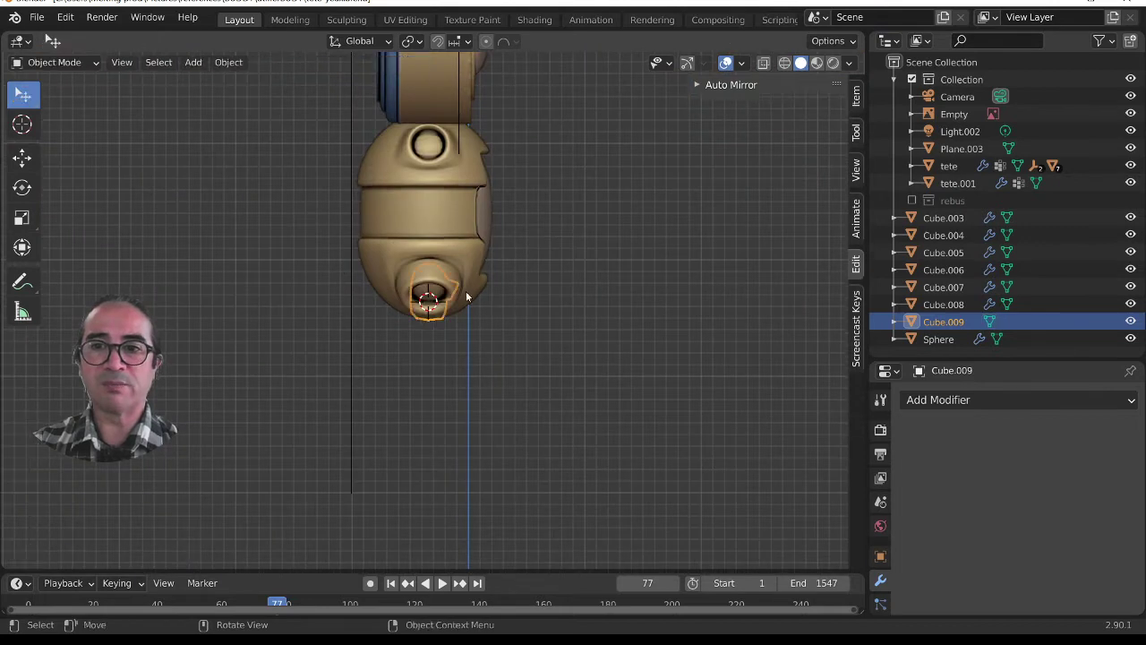
click(453, 208)
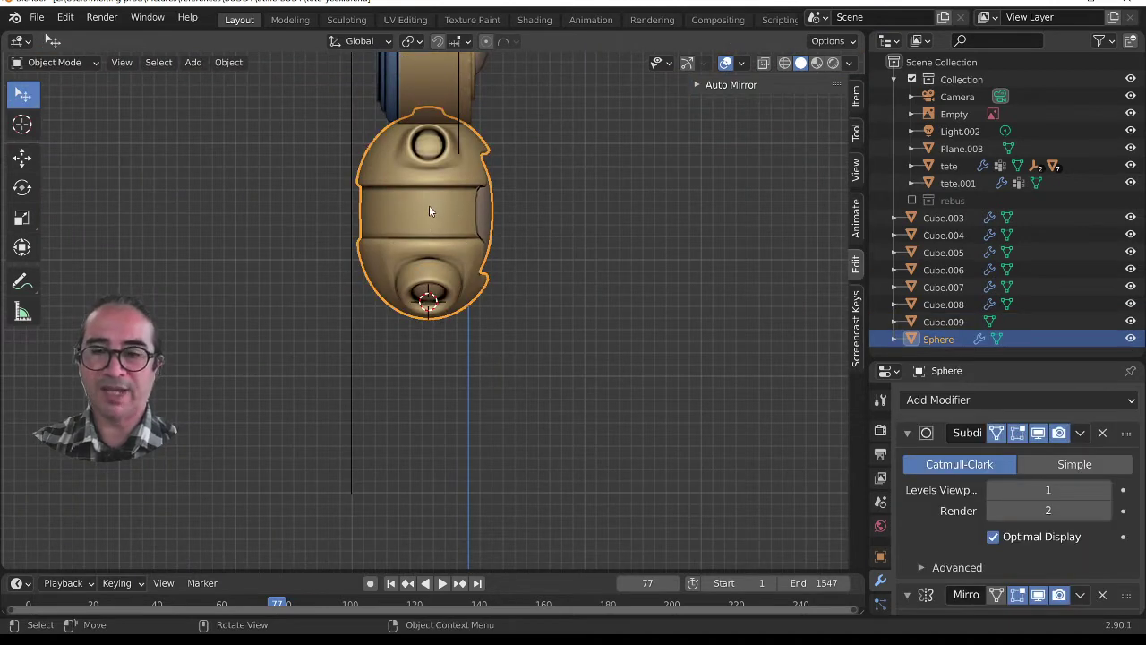
key(h)
Step: Select the hand mesh and return to Edit Mode, framing the inset at its lower socket-side corner
scroll(484, 286, up, 5)
scroll(438, 302, up, 2)
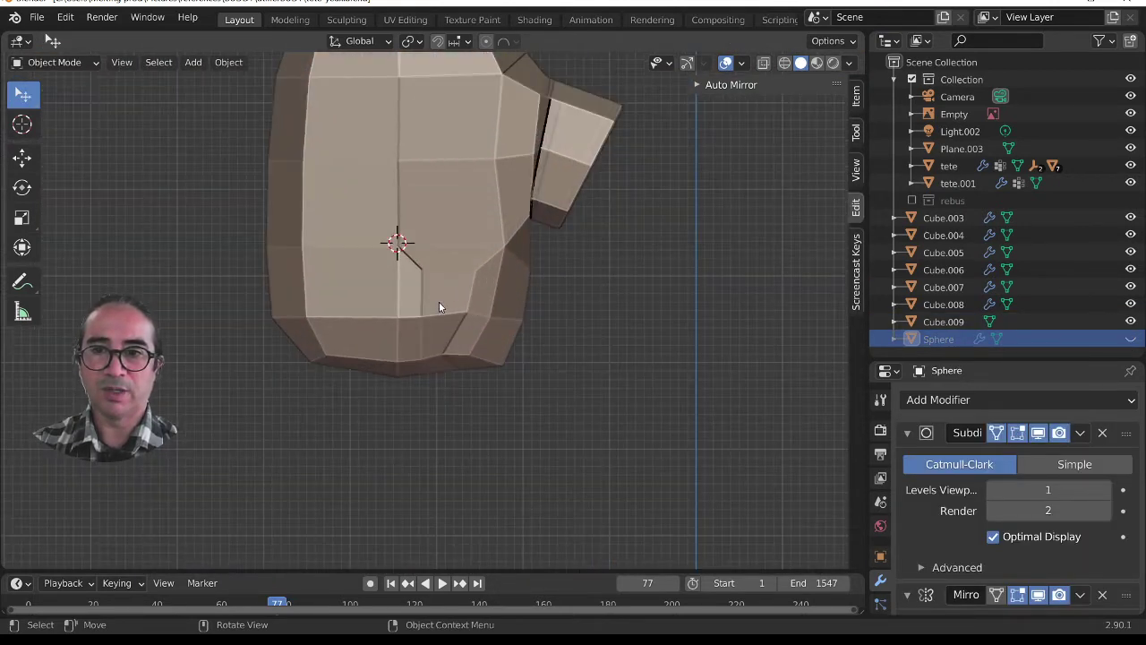
click(438, 302)
key(Tab)
scroll(470, 355, up, 3)
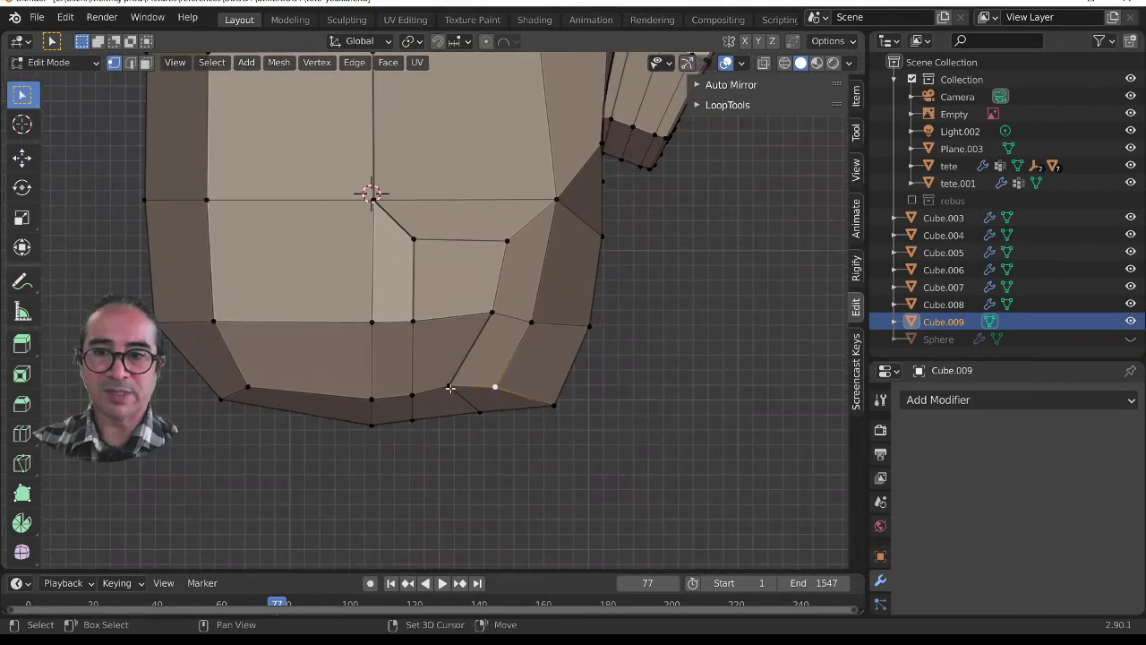
Step: Move the short lower edge beside the inset and the side vertex above it outward toward the body's outer side
key(g)
click(545, 415)
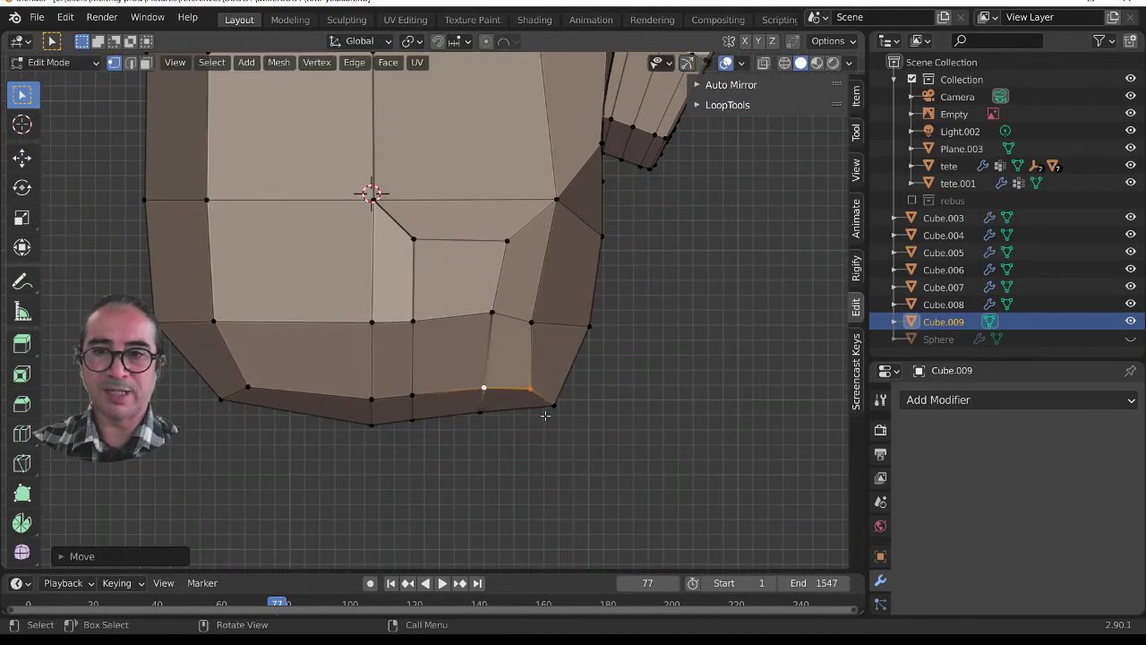
click(530, 323)
key(g)
click(544, 322)
Step: Reposition the three lower vertices of the inset's outer vertical edge line farther outward, down to the bottom rim
click(493, 314)
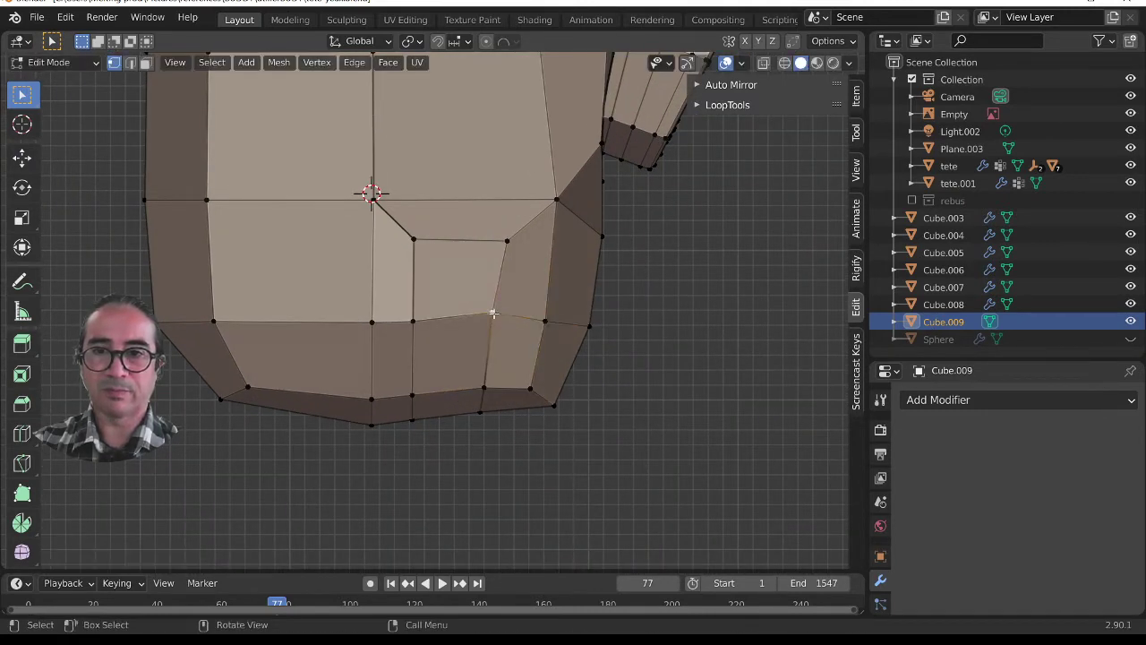
key(g)
click(515, 313)
click(483, 388)
key(g)
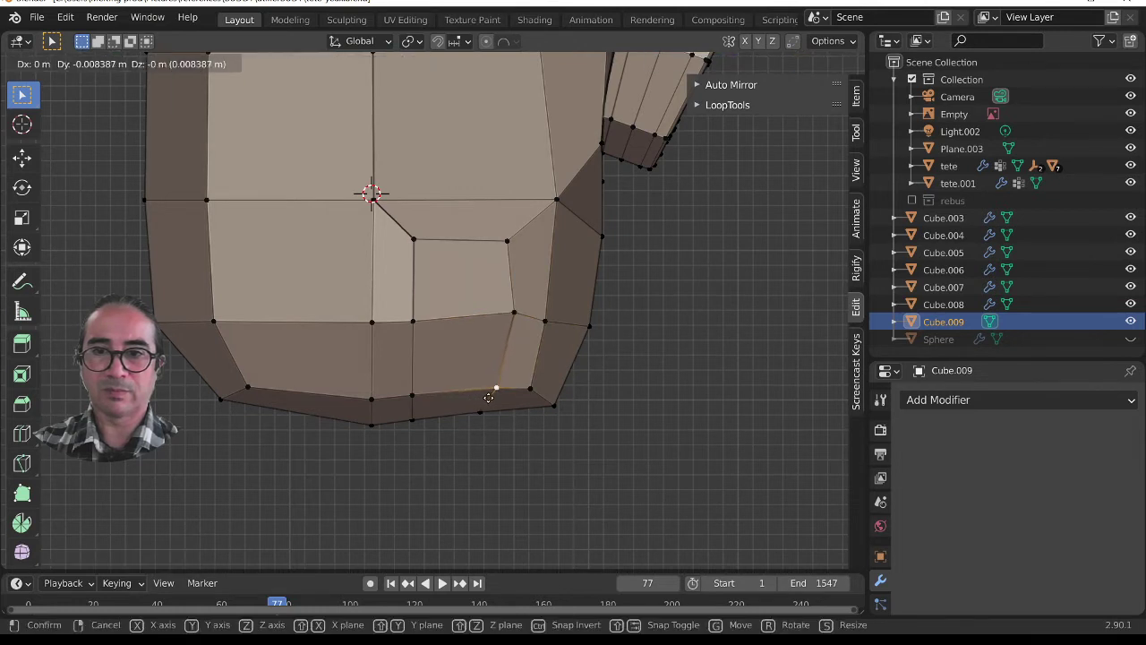
click(489, 395)
click(481, 412)
key(g)
click(504, 380)
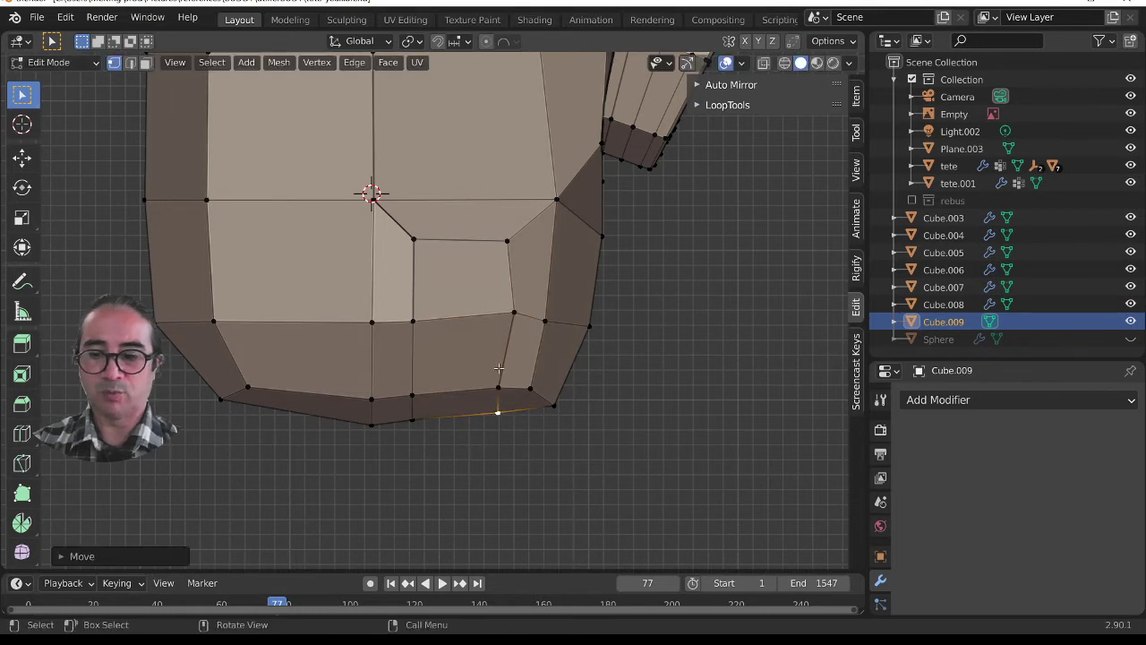
Step: Straighten the inset's outer vertical edge line by scaling its vertices to 0 along Y
alt+click(499, 368)
key(s)
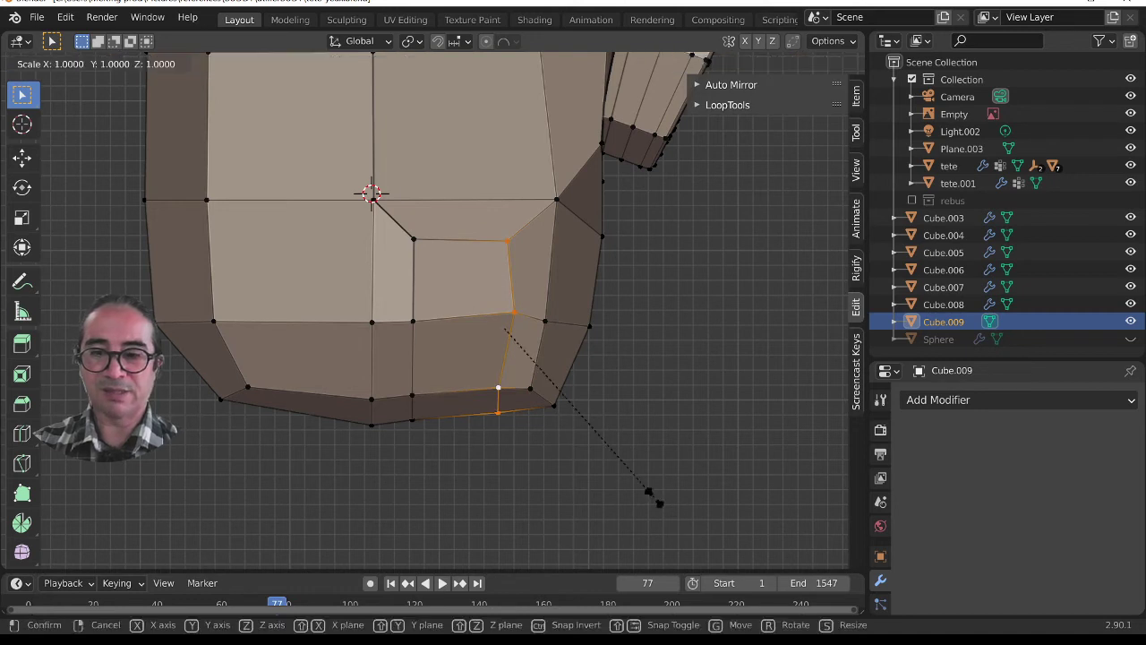
key(y)
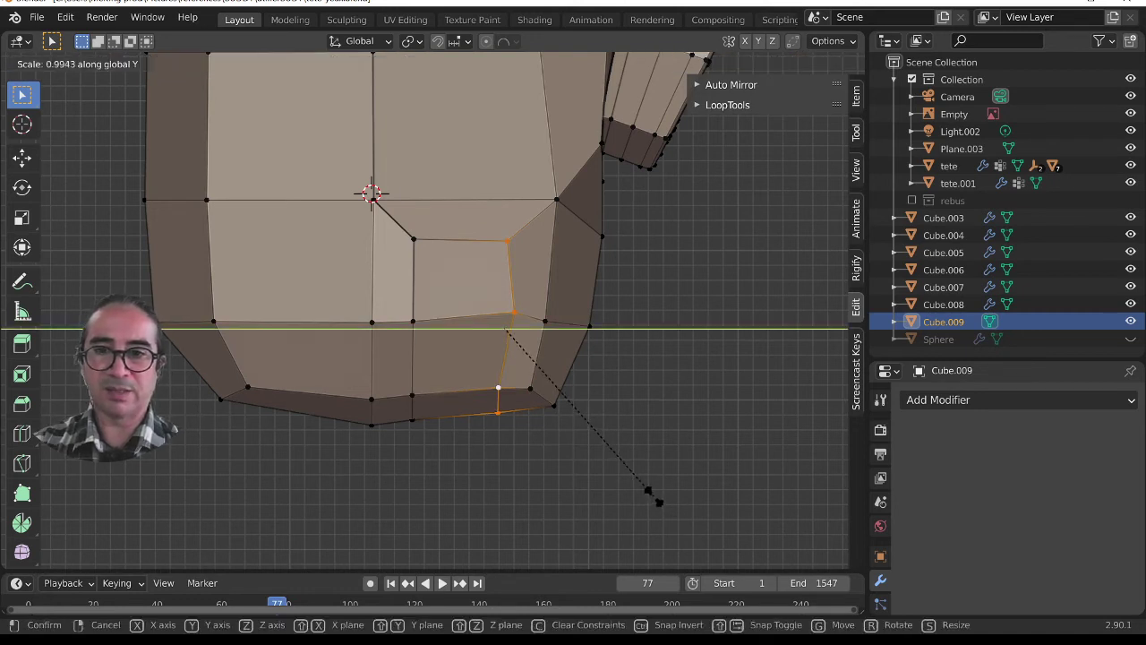
key(0)
key(Return)
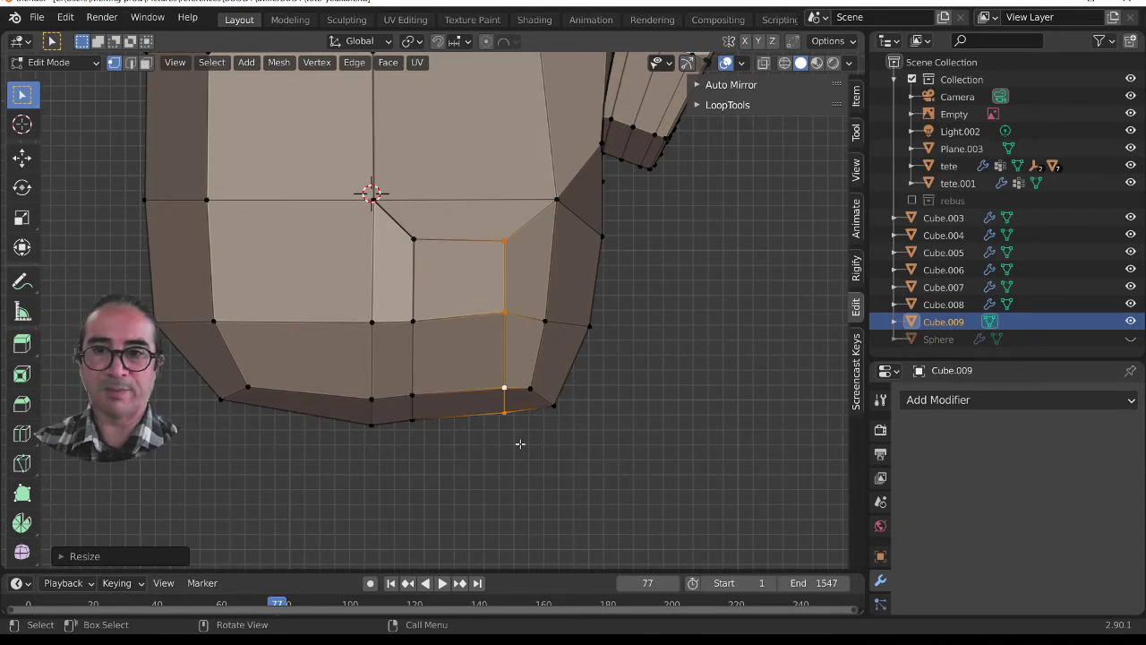
Step: In face select mode, try insetting the lower faces on the body's opposite side and add the bottom strip face to the selection
scroll(520, 444, down, 2)
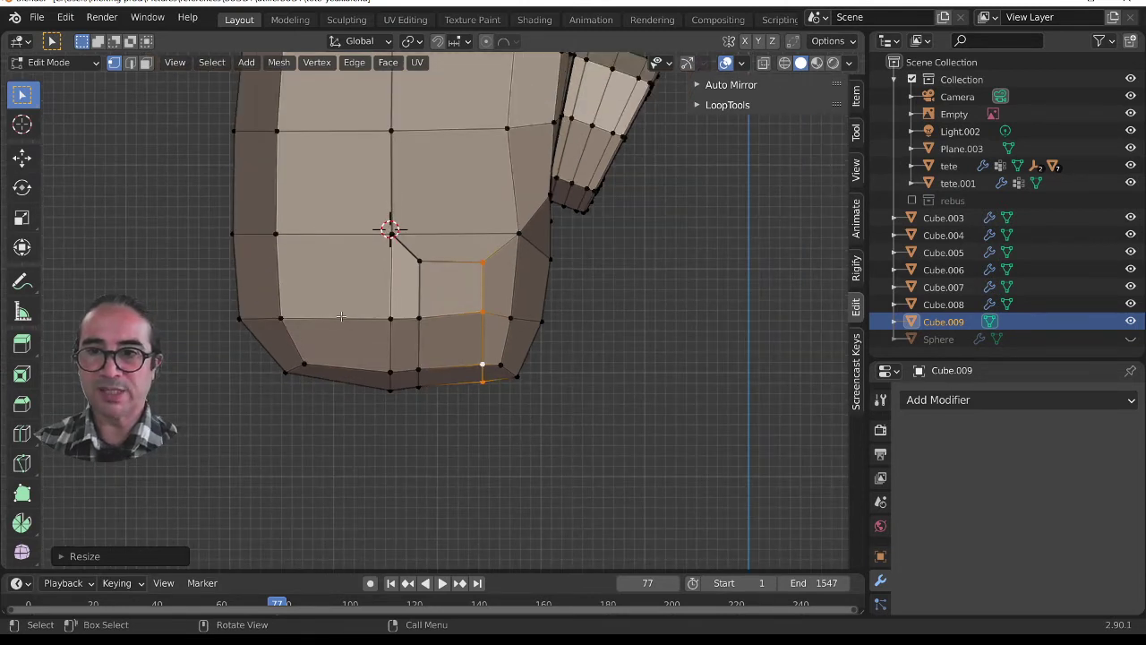
click(143, 61)
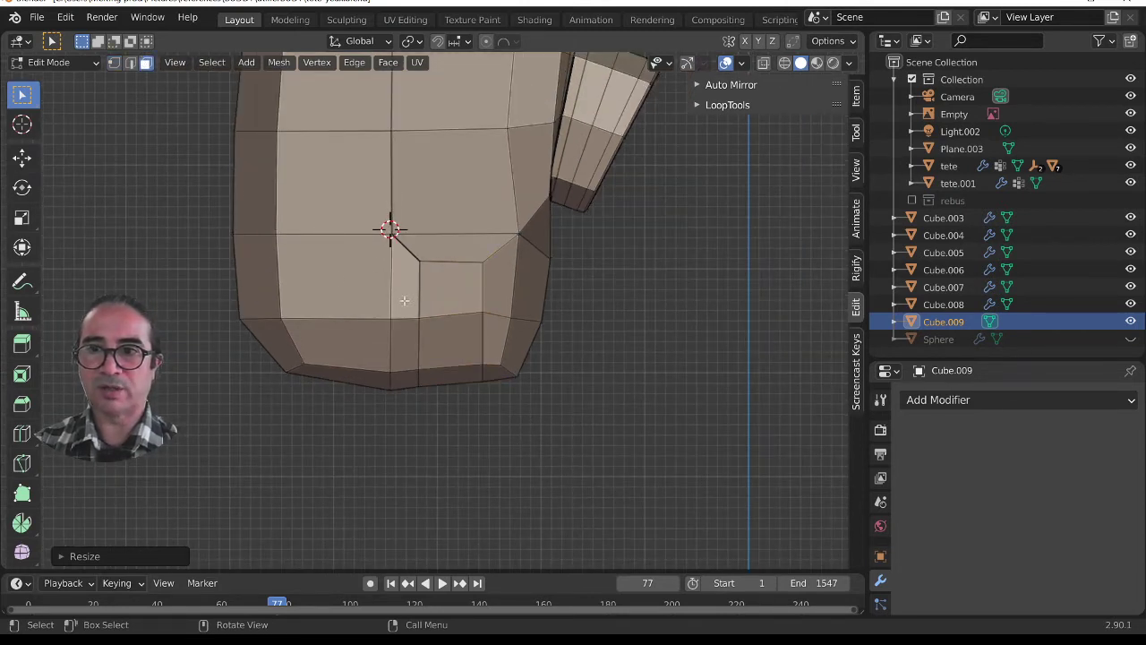
click(332, 279)
click(336, 340)
middle_drag(335, 373, 544, 369)
shift+click(494, 294)
shift+click(511, 208)
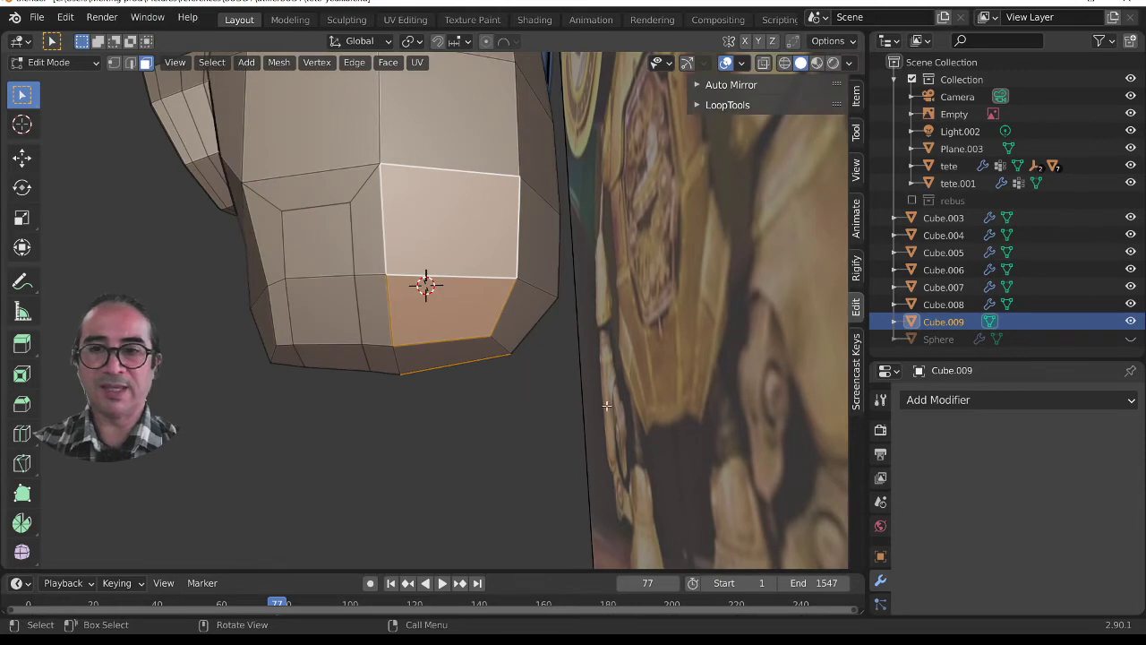
key(i)
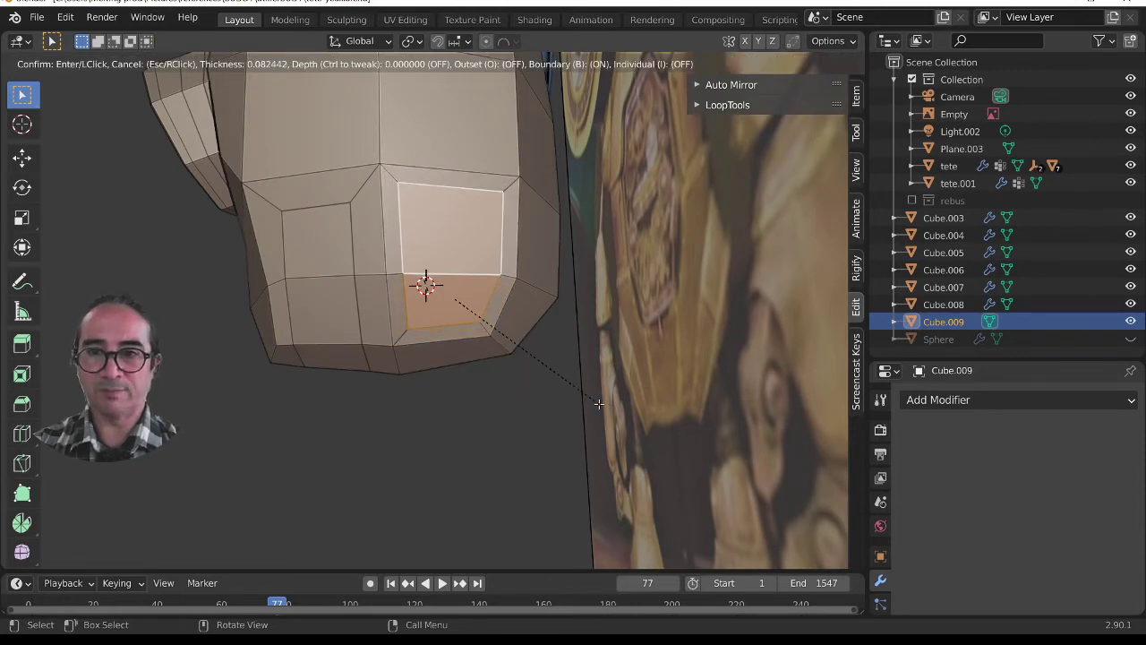
click(598, 404)
middle_drag(539, 425, 411, 246)
shift+click(426, 260)
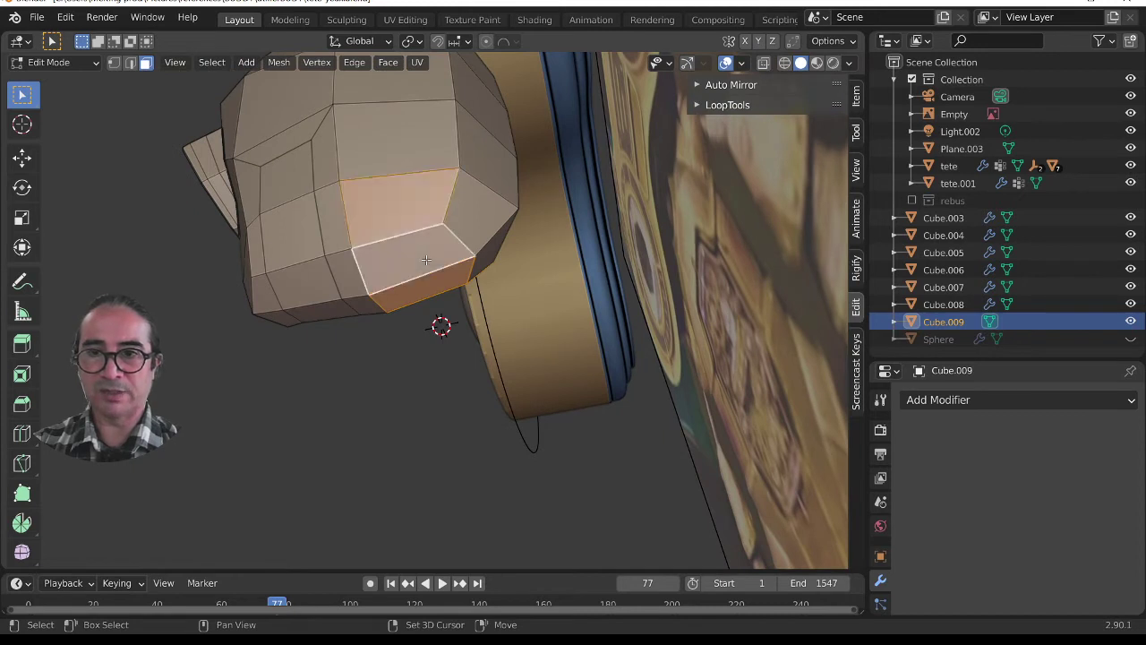
Step: Enable the Screencast Keys overlay and hide the viewport sidebar
click(855, 371)
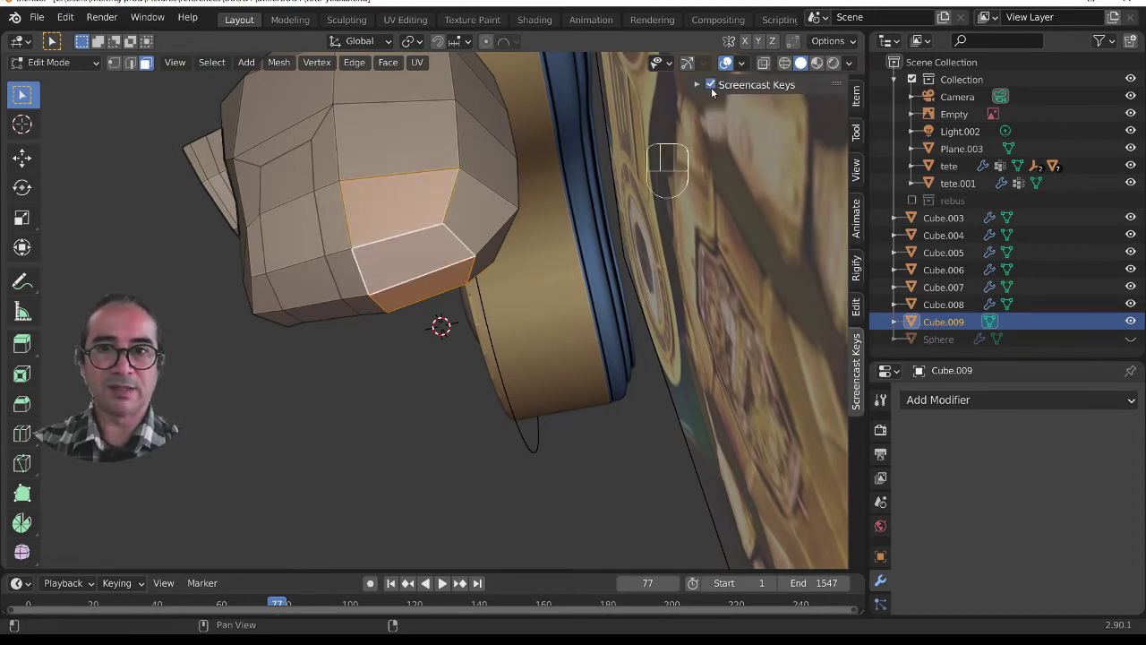
key(n)
Step: Inset the column of lower faces, including the bottom strip, with a thickness of about 0.15
mouse_move(436, 287)
middle_down()
mouse_move(470, 260)
mouse_move(302, 267)
mouse_move(242, 283)
mouse_move(415, 287)
middle_up()
shift+click(473, 238)
scroll(414, 287, up, 4)
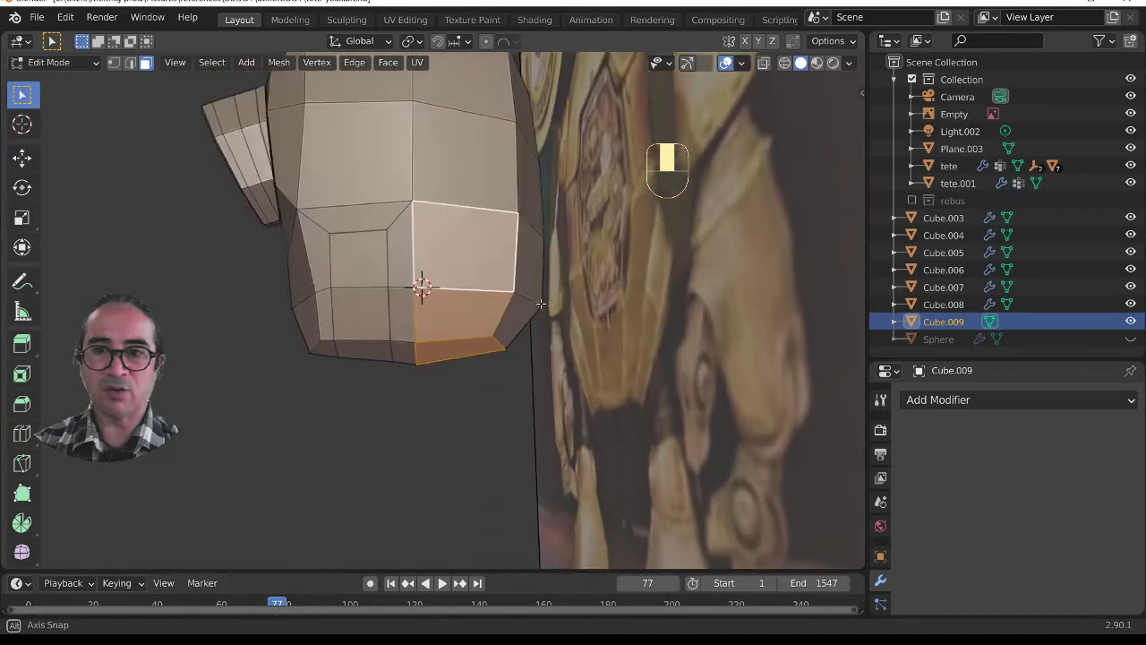
key(i)
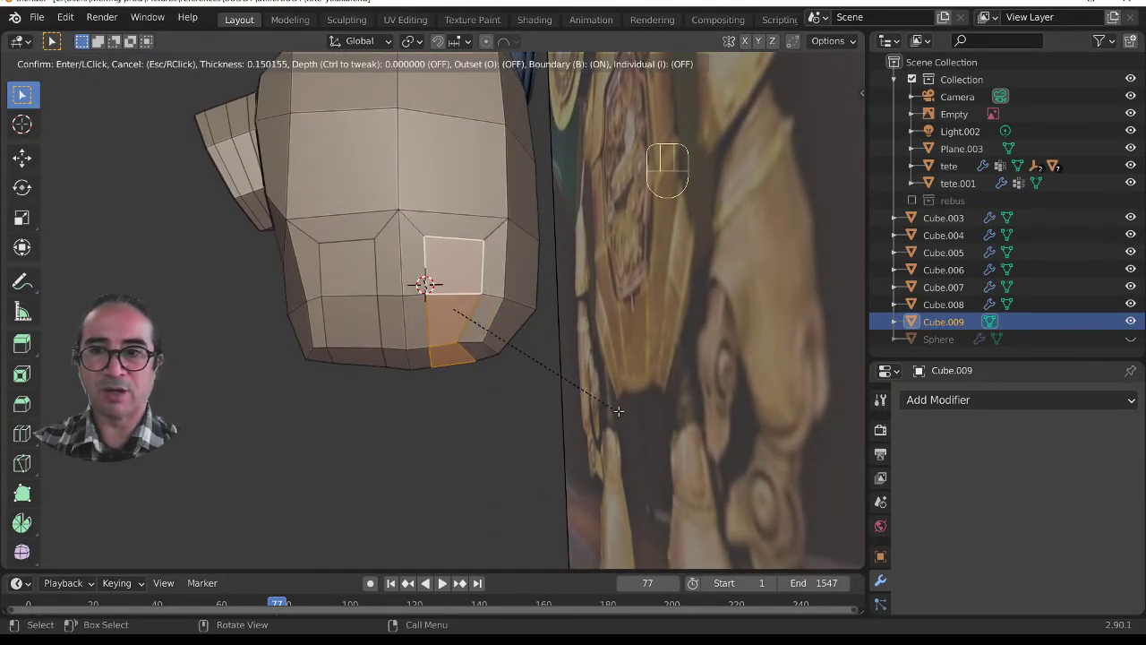
click(617, 411)
Step: Select the vertices of the new inset's outer vertical edge line and straighten them by scaling to 0 along Y
middle_drag(396, 306, 420, 319)
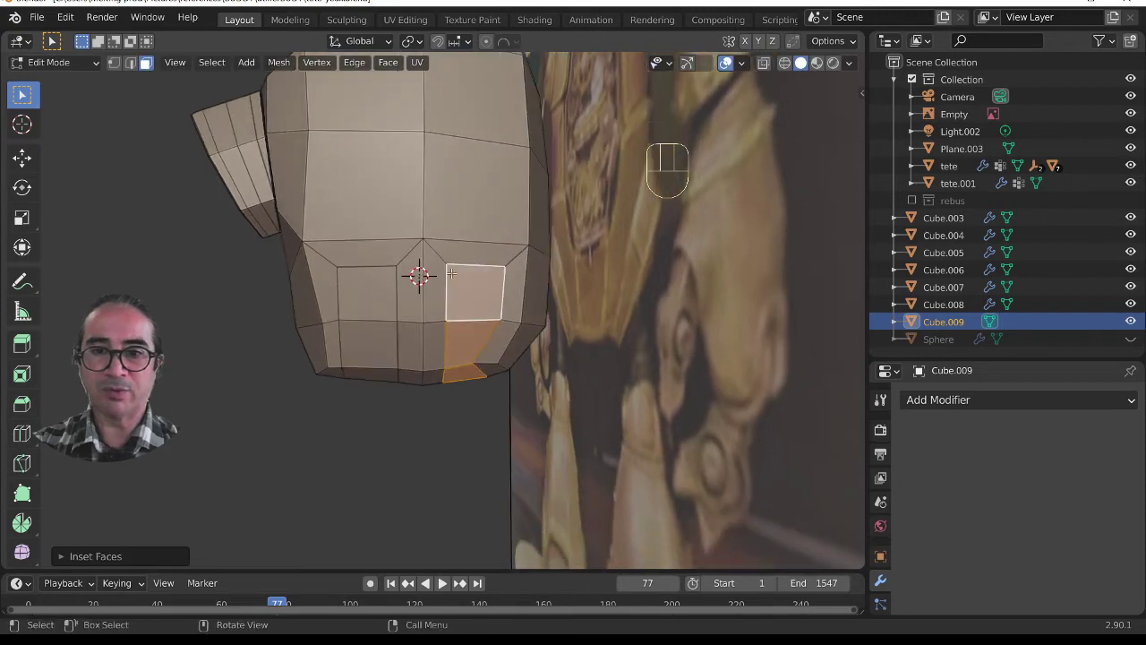
key(KP_1)
key(KP_3)
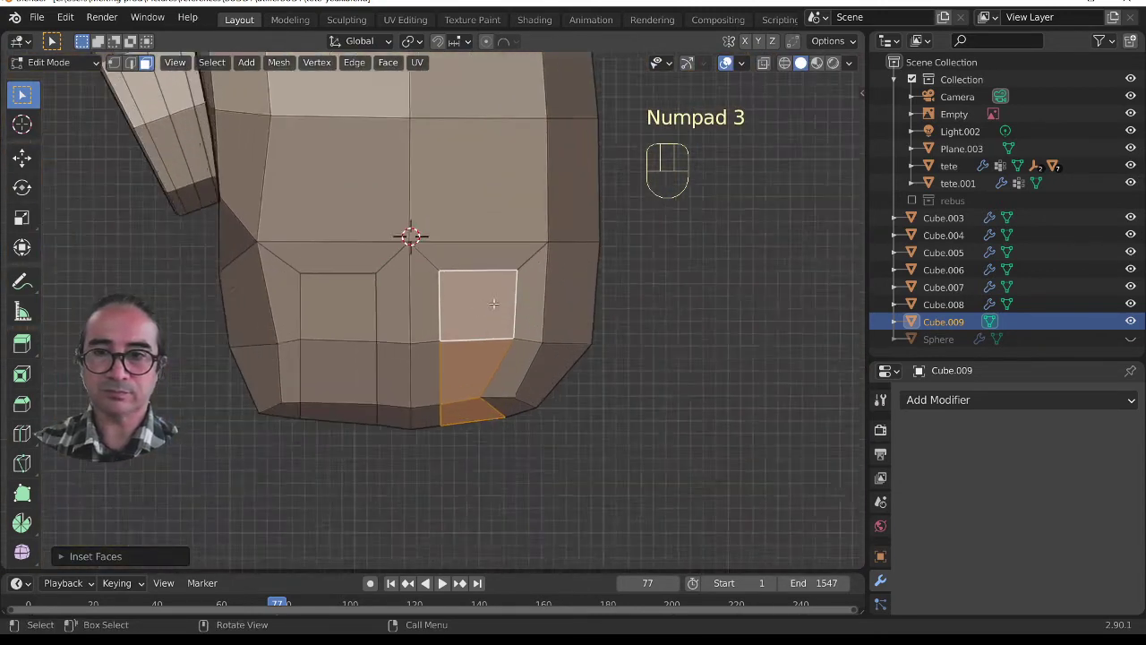
scroll(494, 304, up, 2)
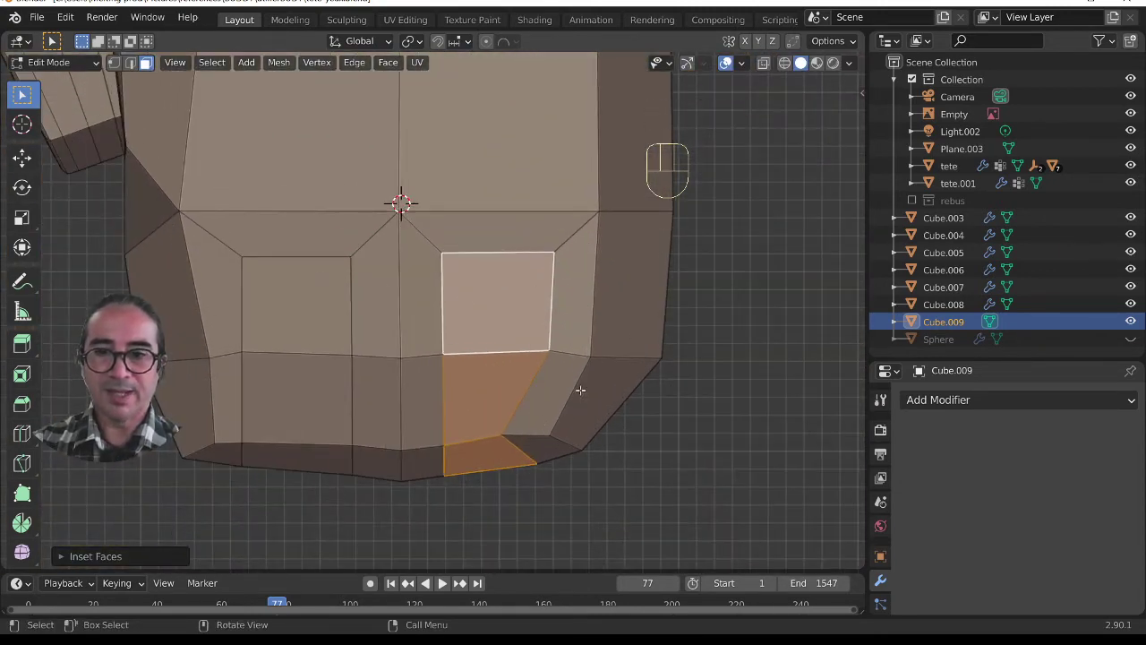
click(130, 63)
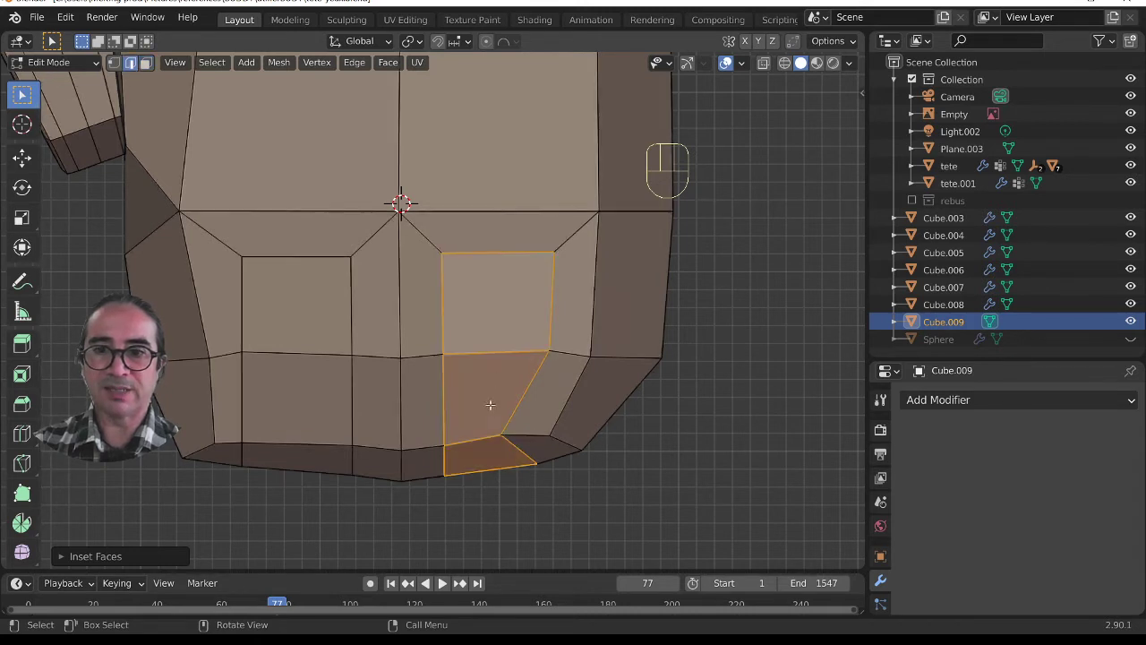
click(525, 435)
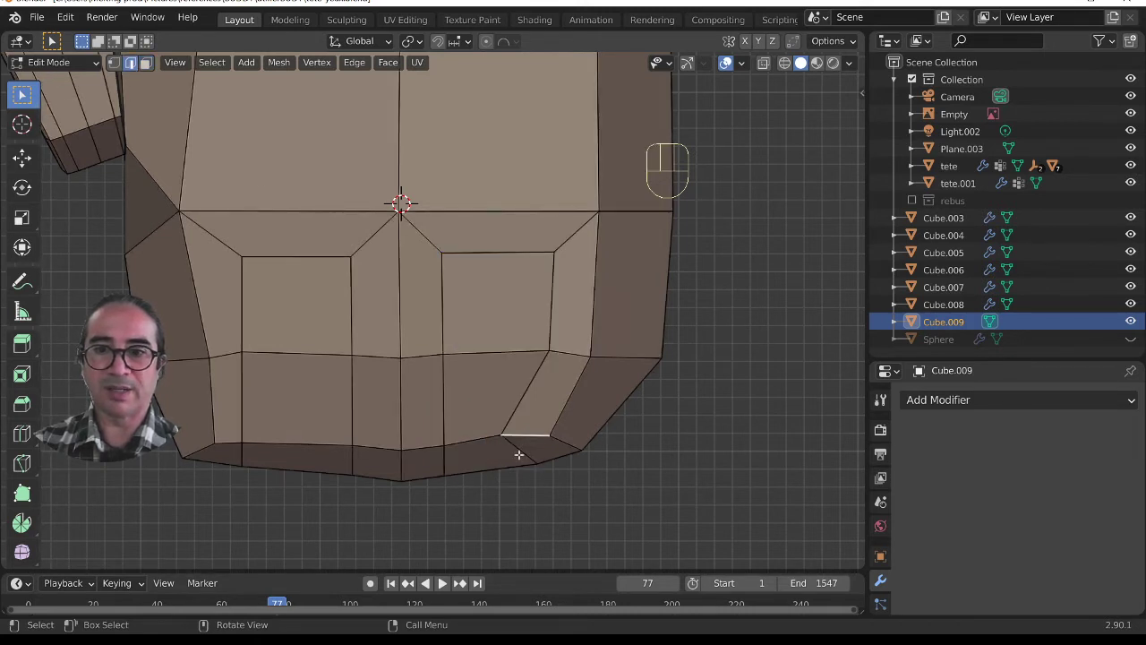
click(117, 62)
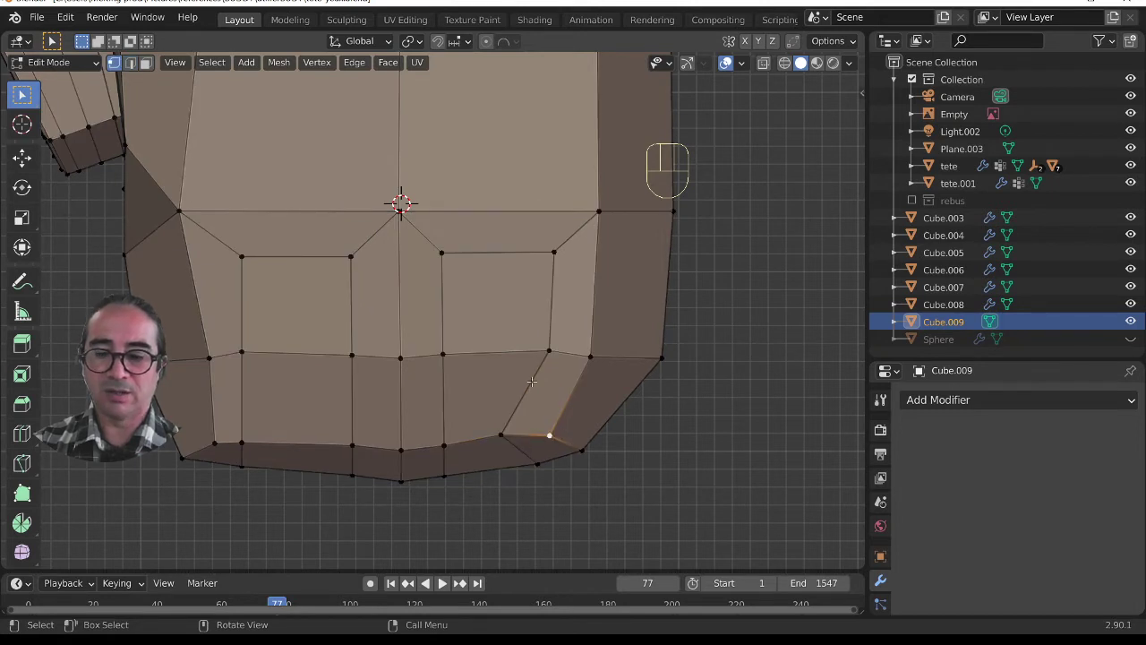
alt+click(532, 381)
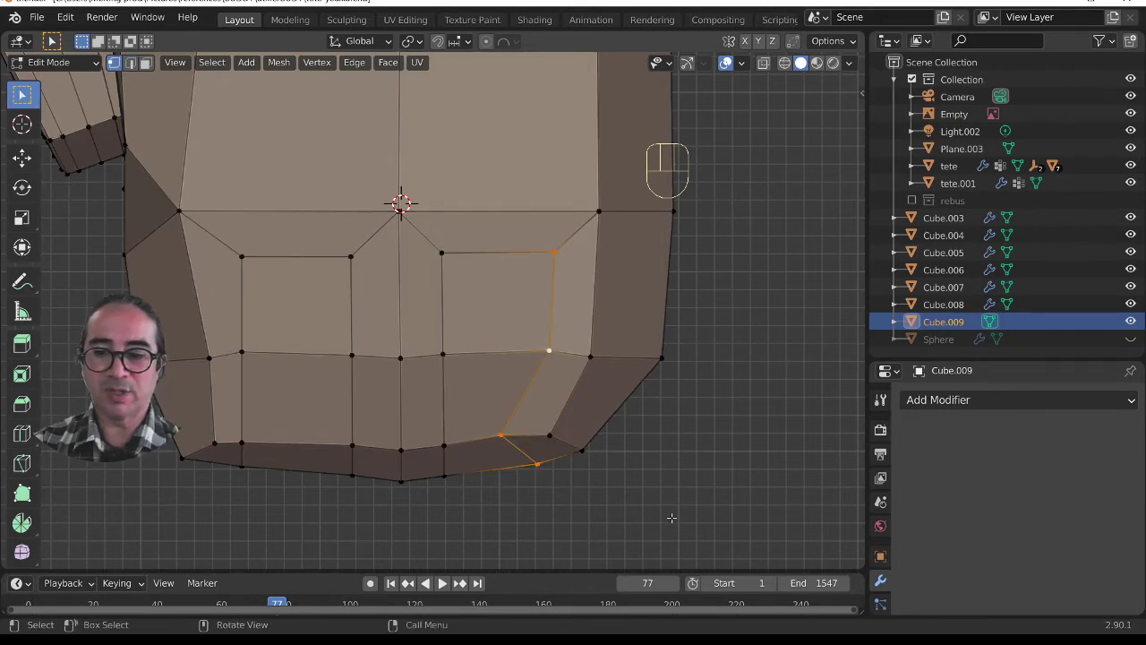
key(s)
text(y)
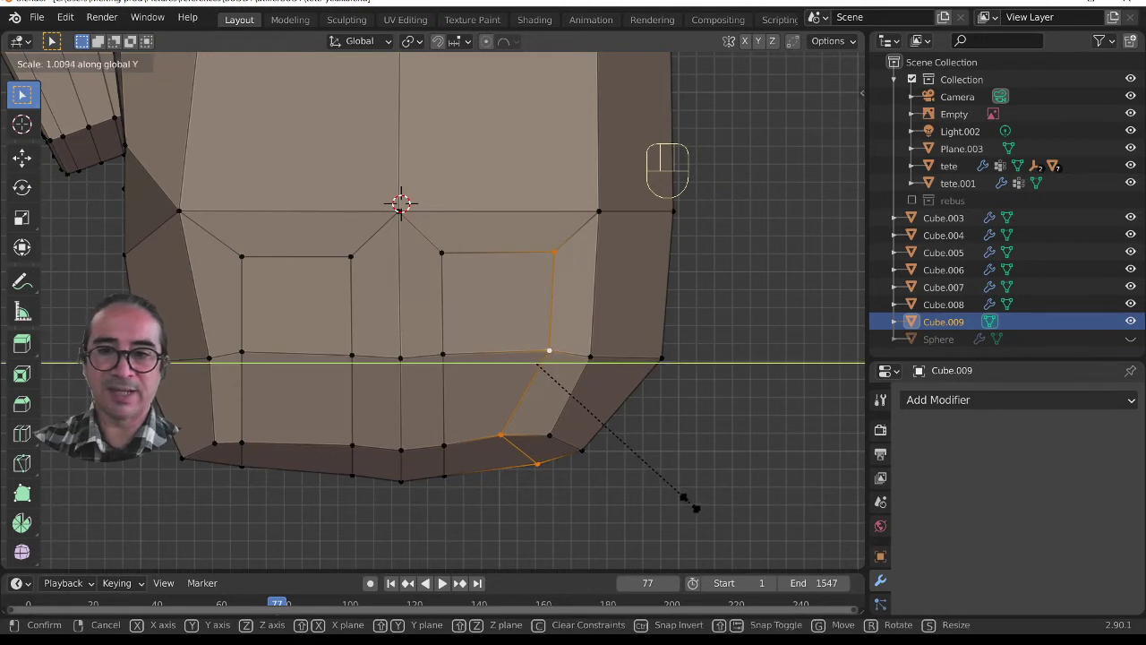
text(0)
key(Return)
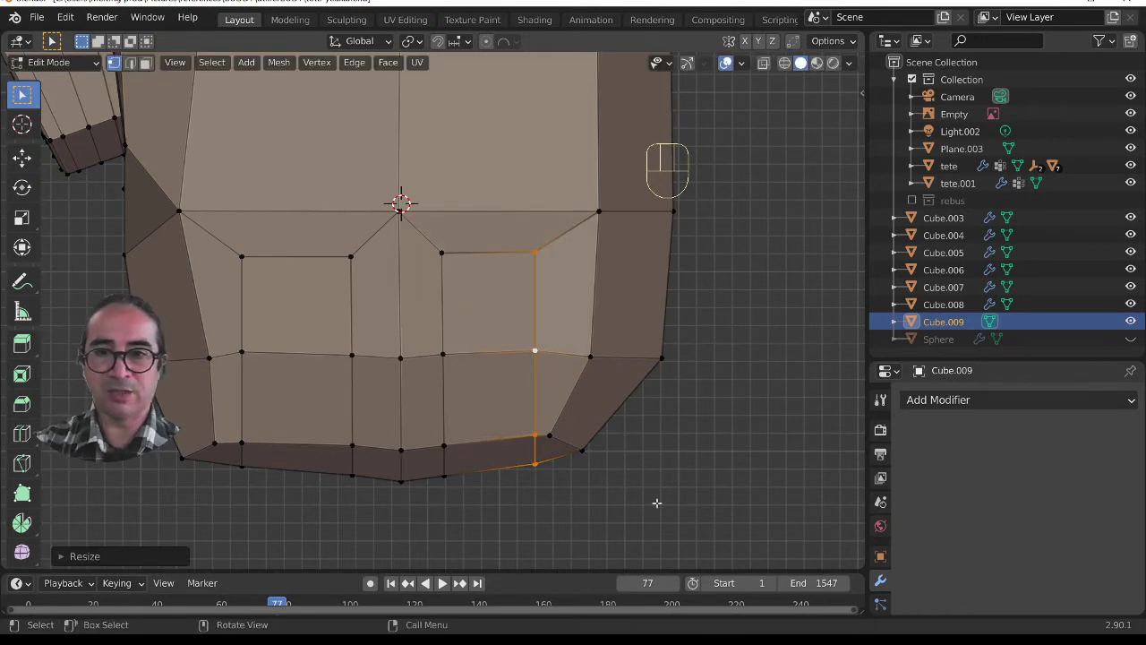
Step: Move the straightened edge line slightly outward along Y
key(g)
key(y)
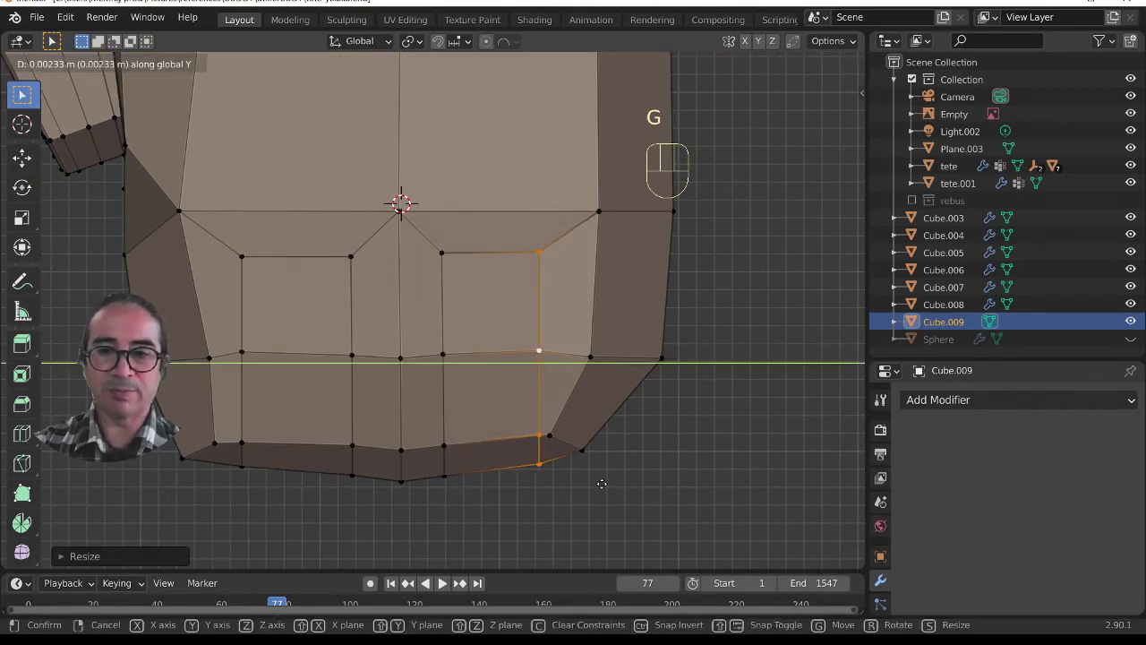
click(609, 480)
Step: Move the two lower corner vertices beside the new inset outward to widen the narrow corner face
click(549, 436)
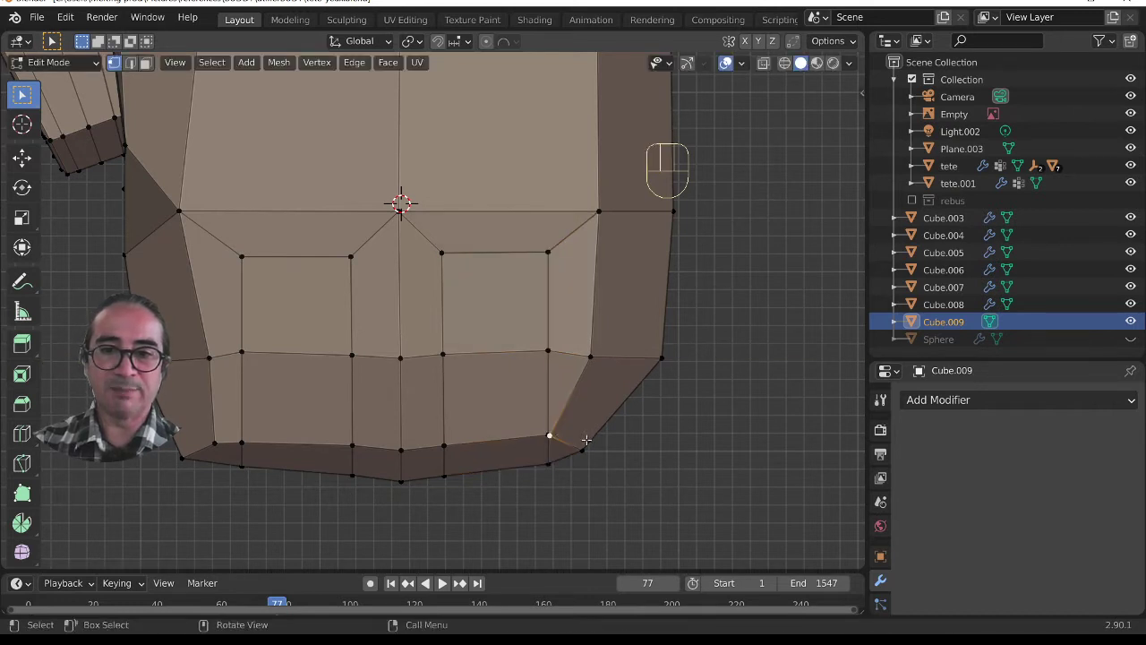
key(g)
click(584, 452)
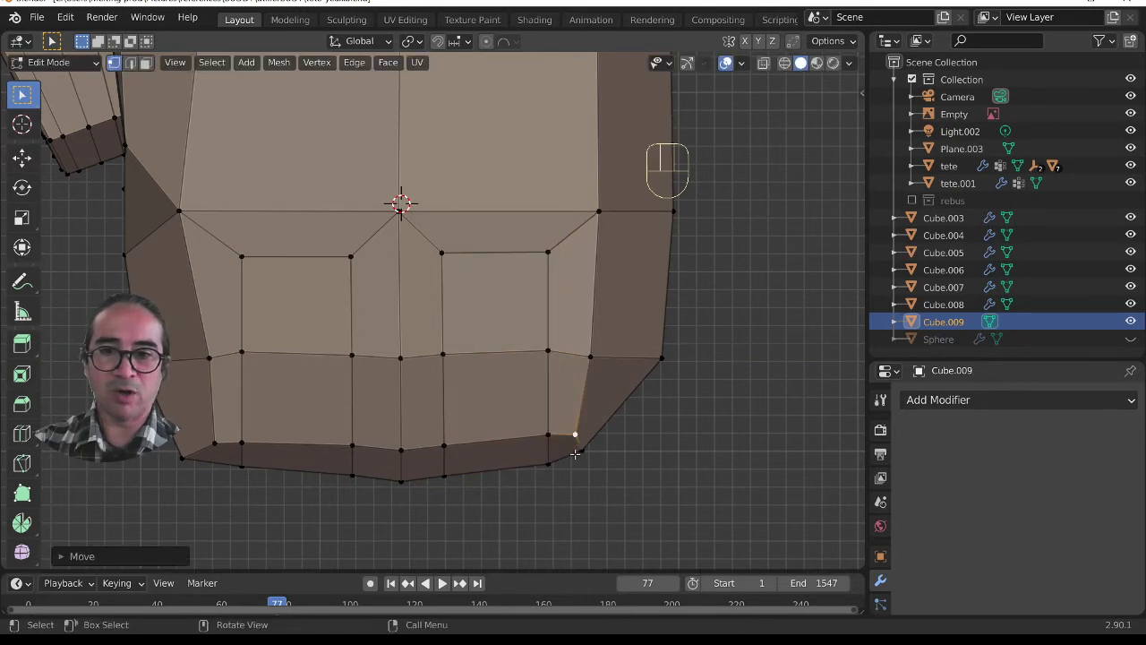
key(g)
click(596, 451)
key(g)
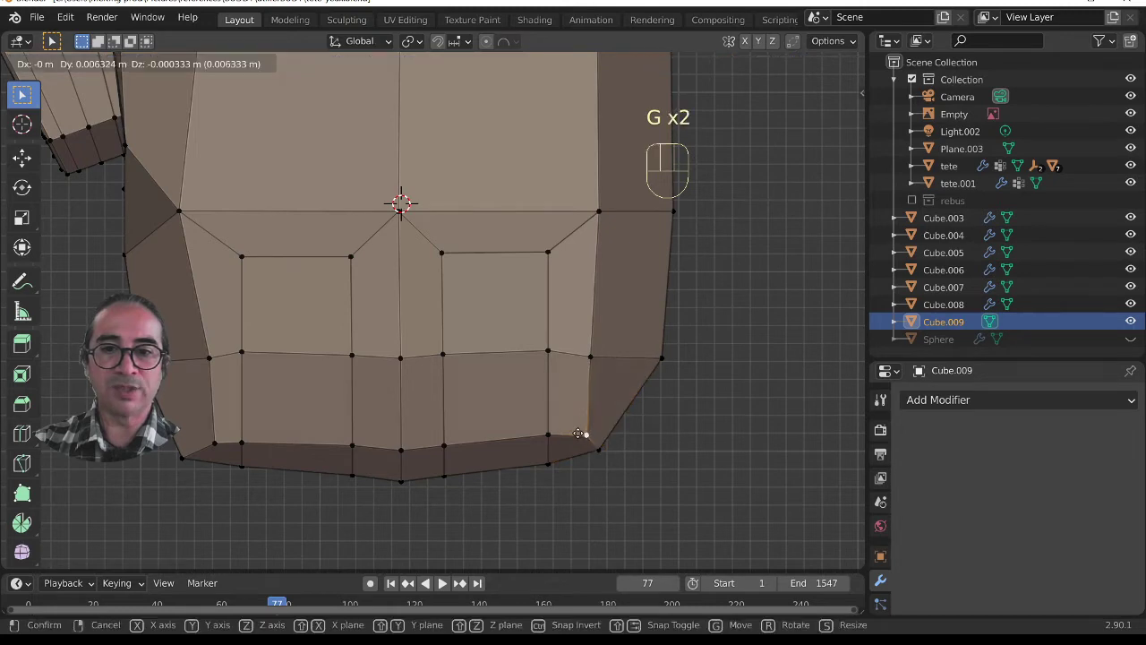
click(571, 392)
Step: Shift the side vertex above the corner outward and adjust both lower corner vertices farther out to even the spacing
click(575, 362)
key(g)
click(586, 273)
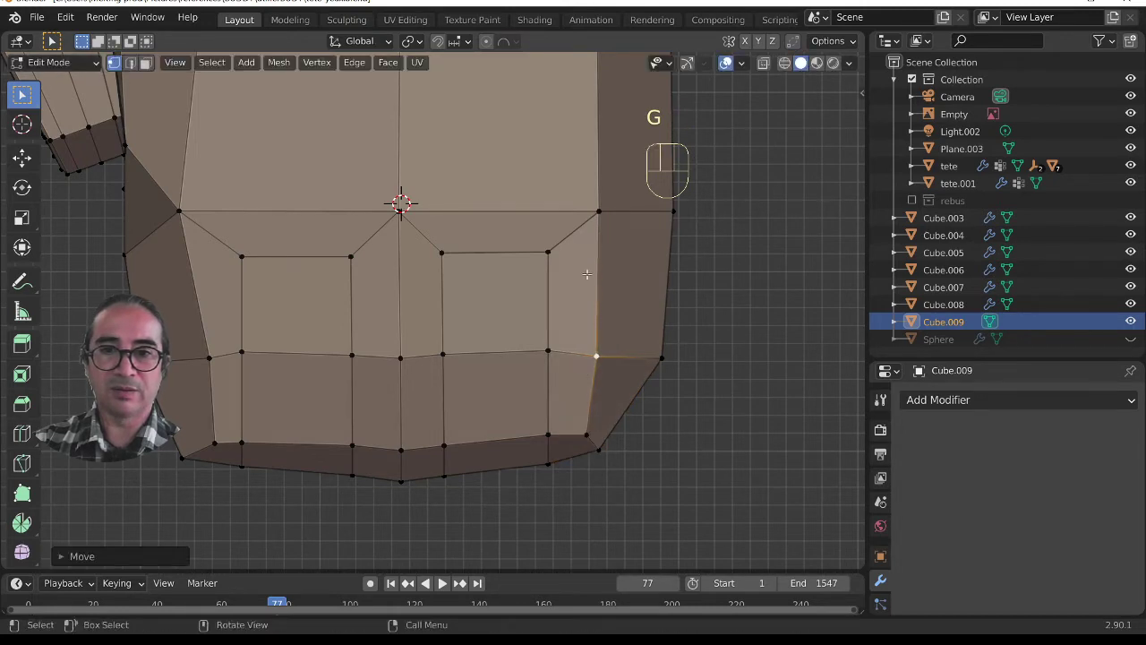
click(578, 426)
key(g)
click(588, 427)
click(600, 457)
key(g)
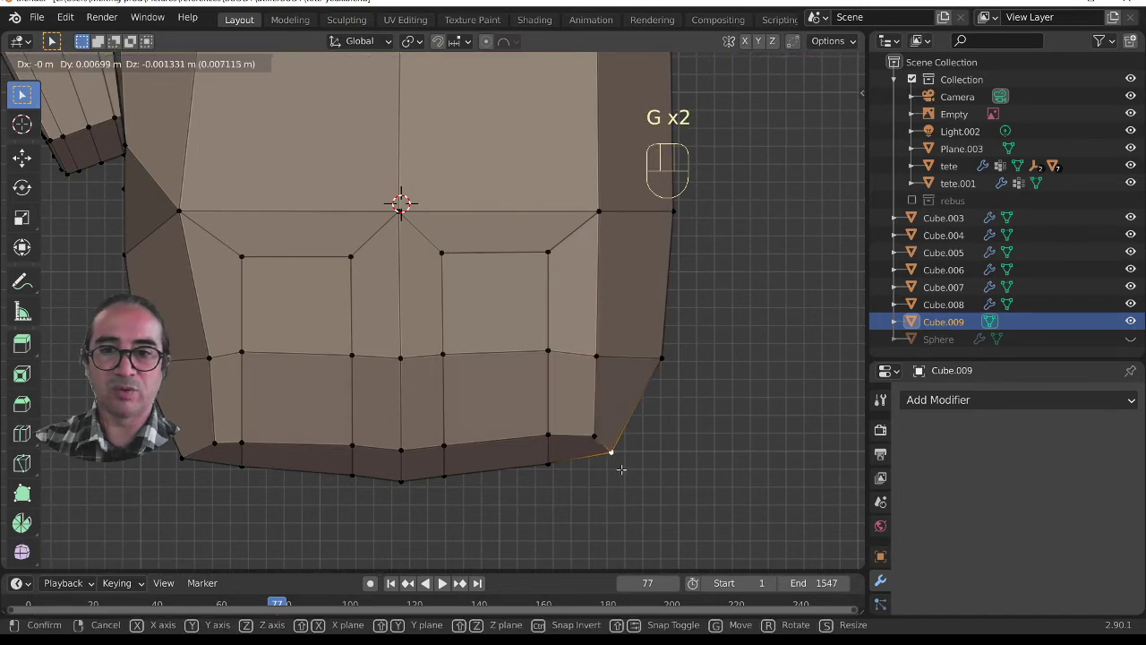
click(621, 468)
Step: Switch to Object Mode and examine the shape of the body's lower end
scroll(358, 416, down, 3)
key(Tab)
scroll(376, 412, down, 3)
middle_drag(445, 418, 460, 370)
scroll(463, 376, up, 5)
scroll(484, 372, down, 2)
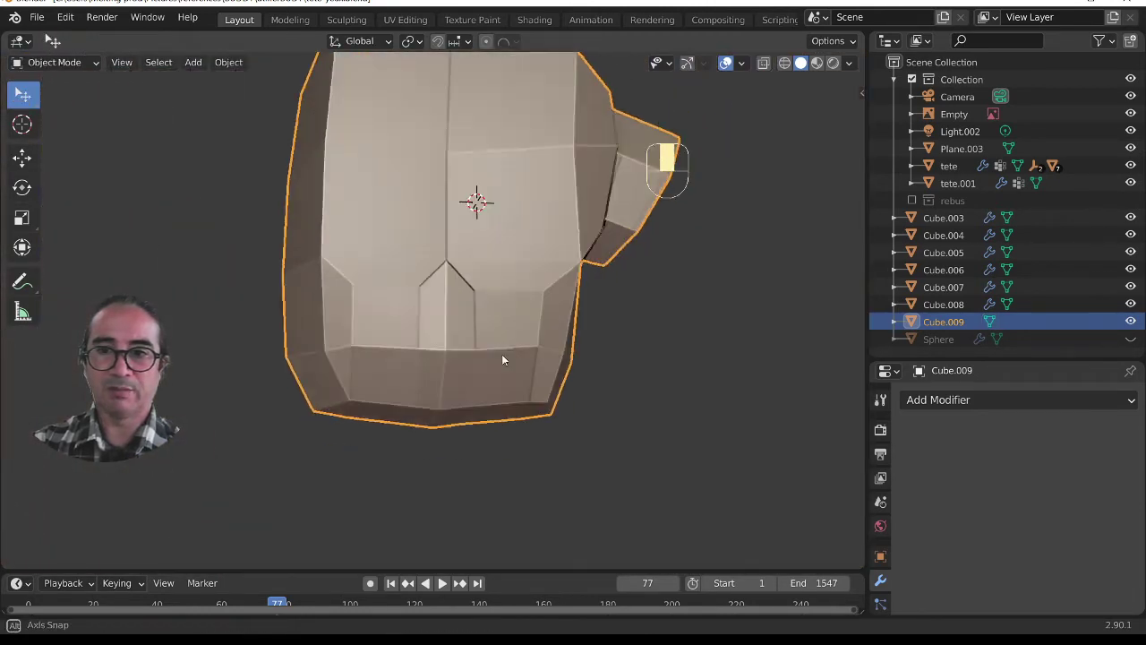
Step: Back in Edit Mode, move the inner bottom corner vertex on the opposite side outward along Y
key(Tab)
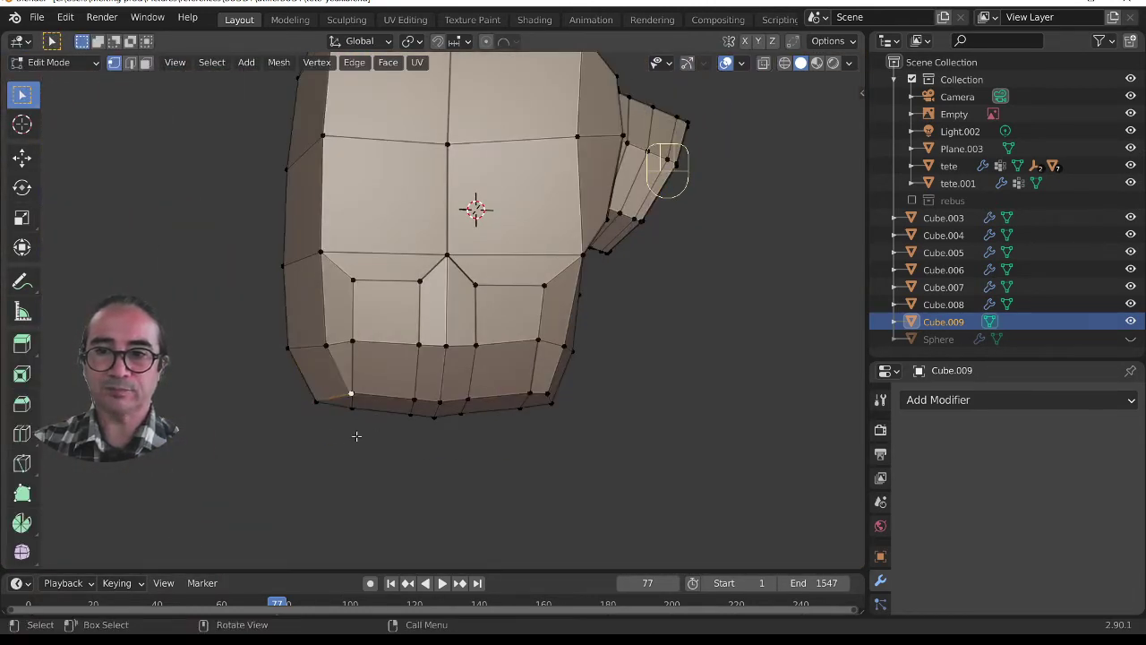
scroll(356, 436, up, 2)
key(g)
key(y)
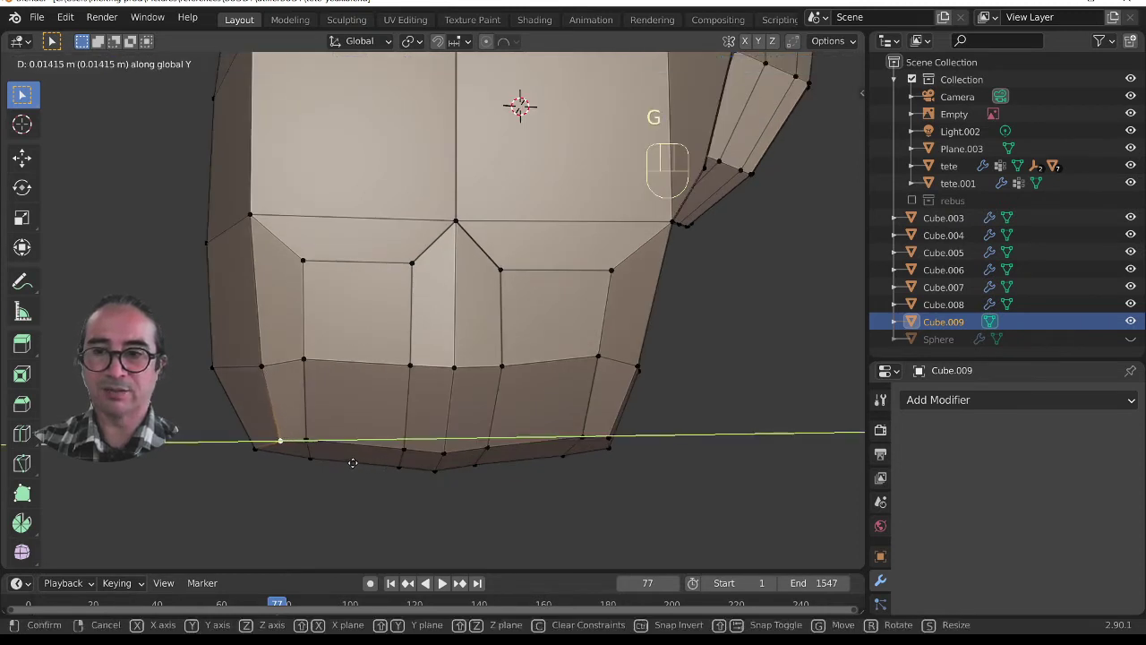
click(347, 459)
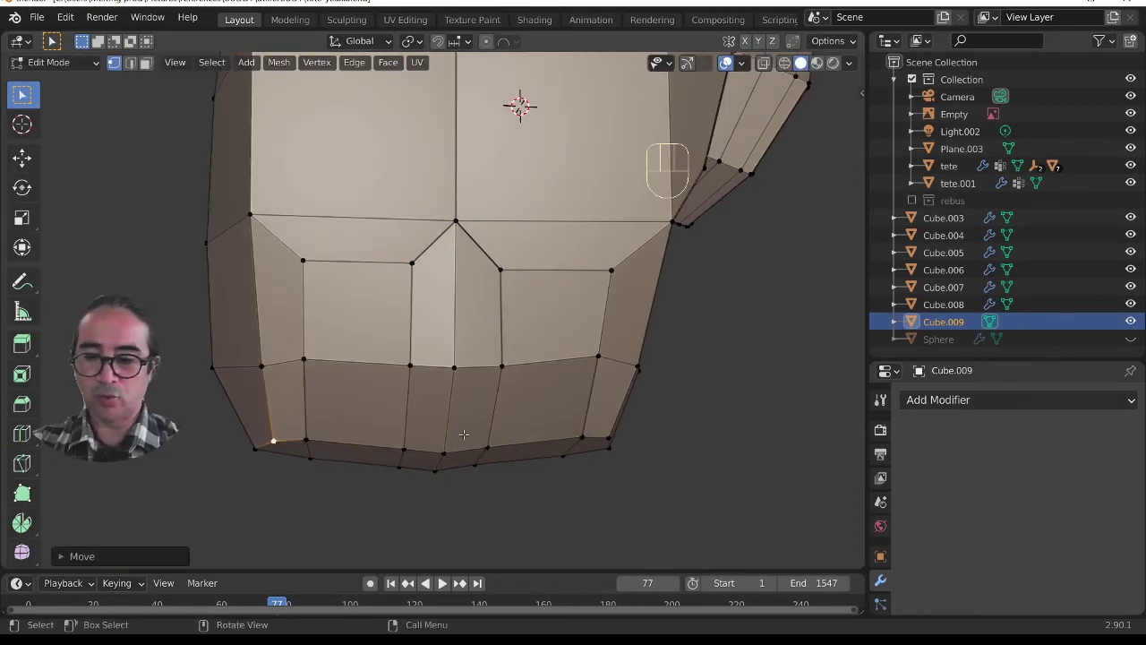
key(ctrl+KP_3)
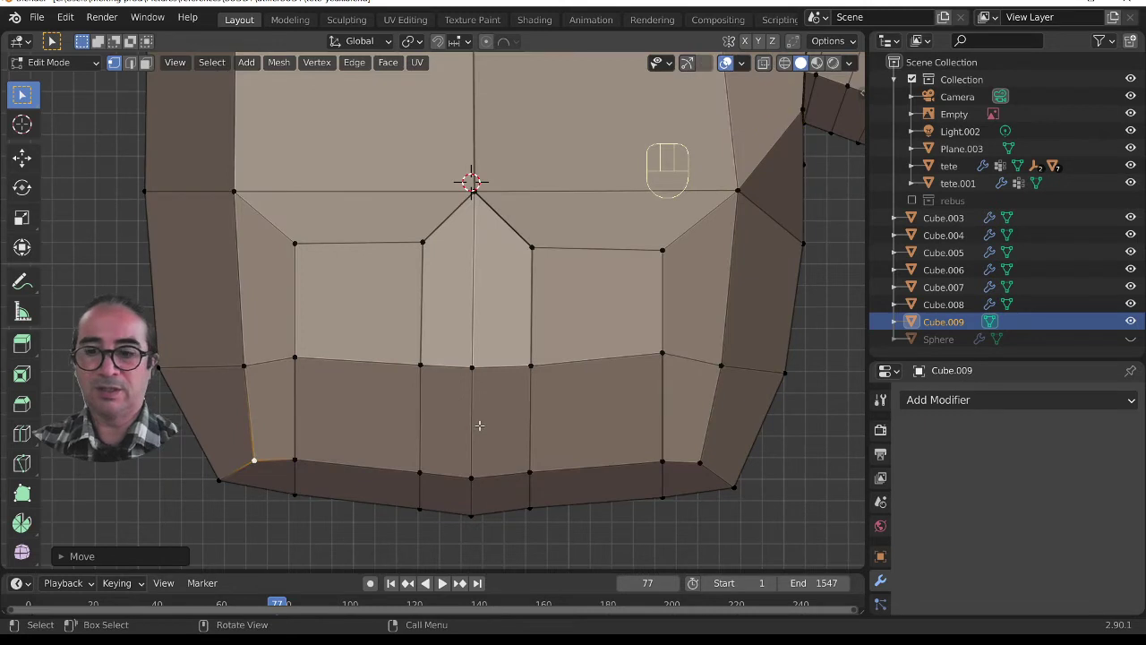
Step: Readjust the inner bottom corner vertex along Y and nudge the side vertex above it to straighten the corner edge line
scroll(473, 425, down, 2)
key(g)
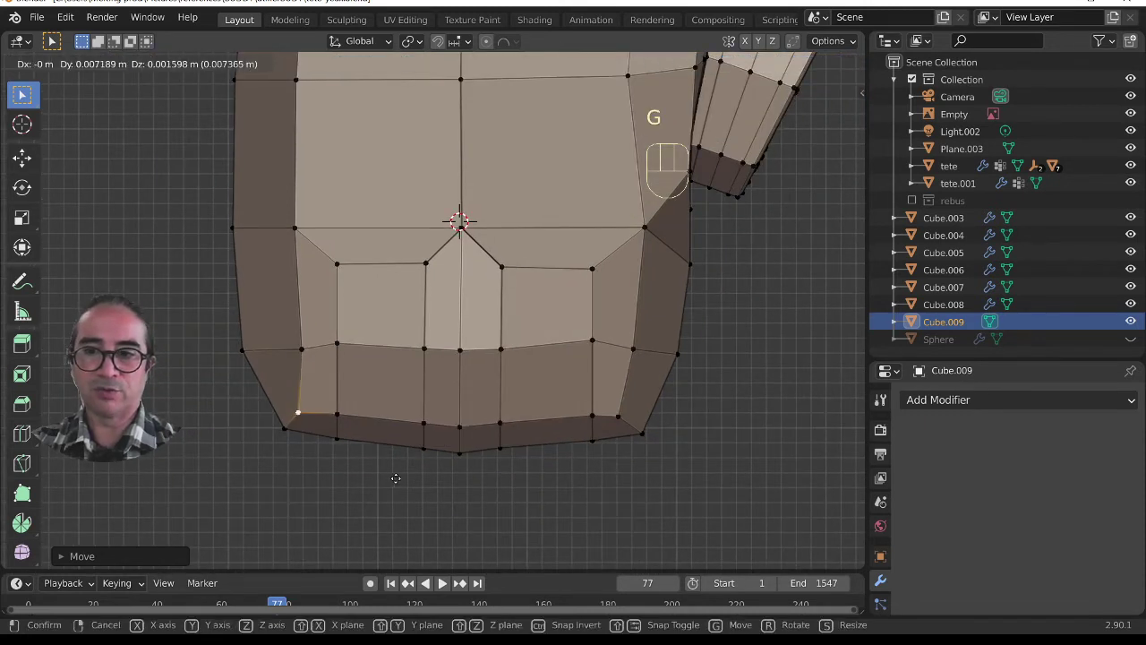
key(x)
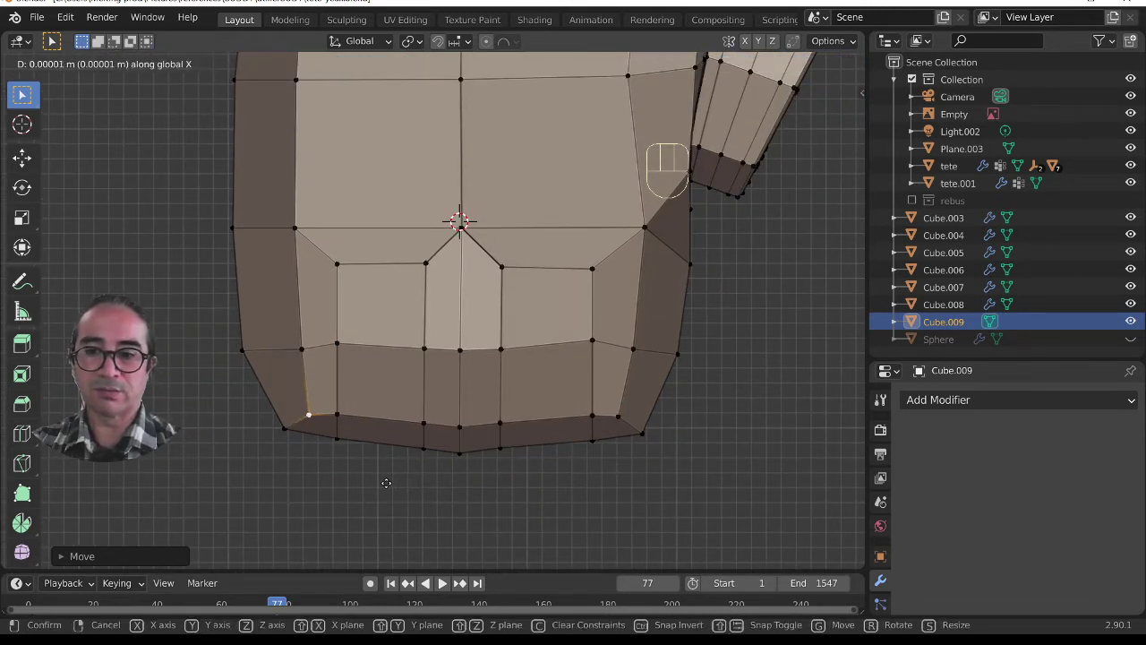
key(y)
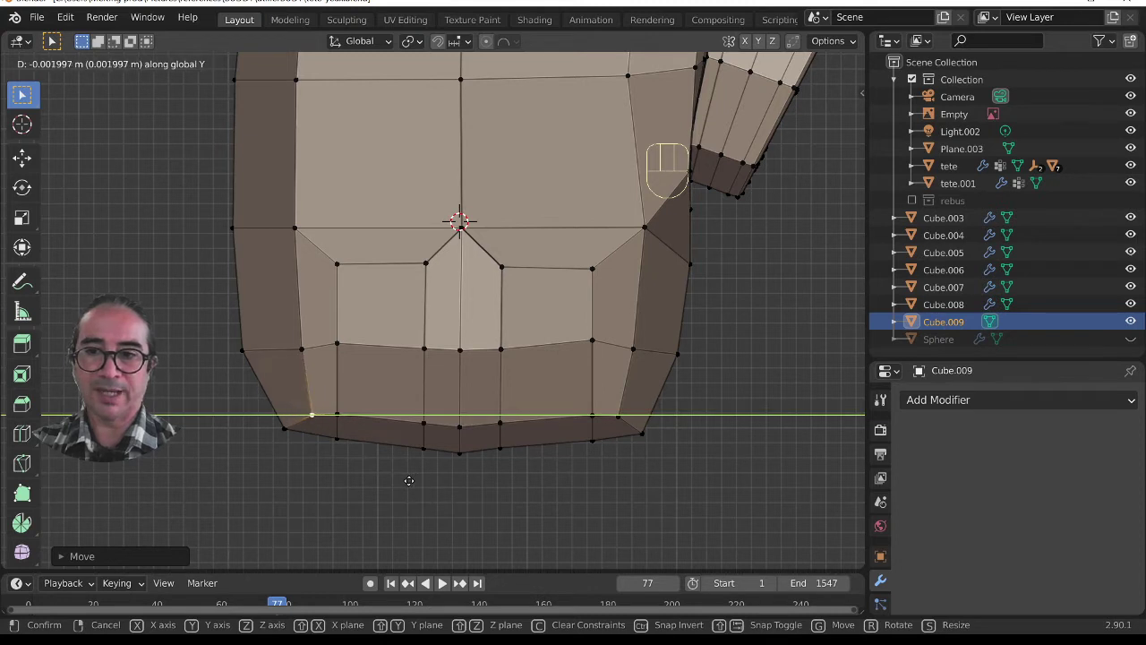
click(399, 476)
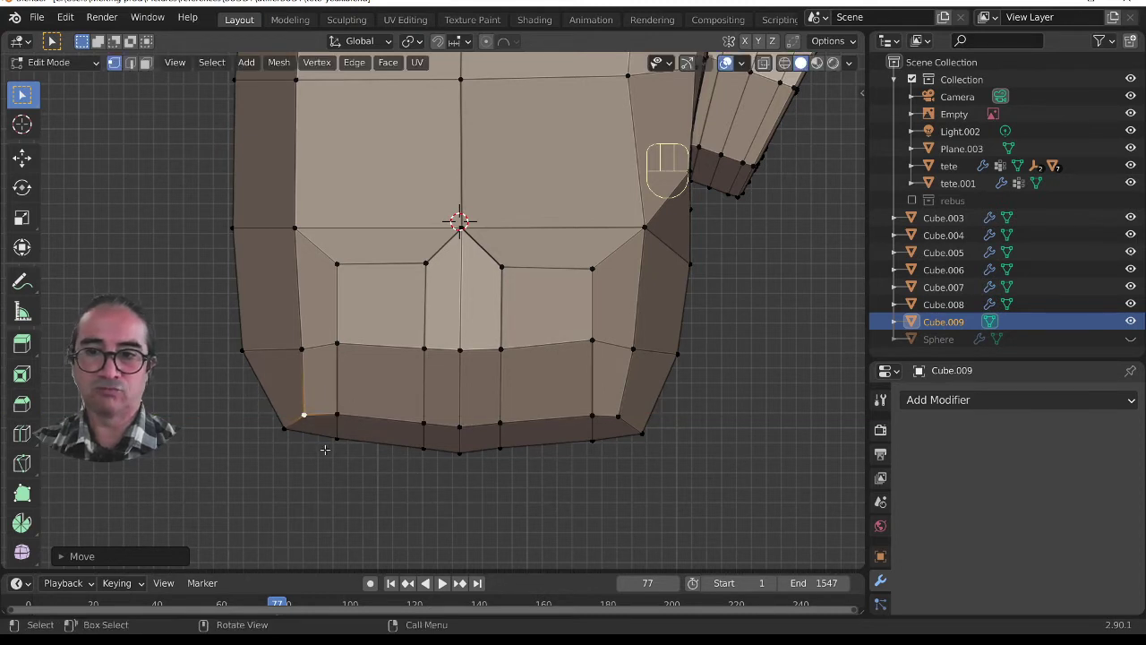
click(297, 347)
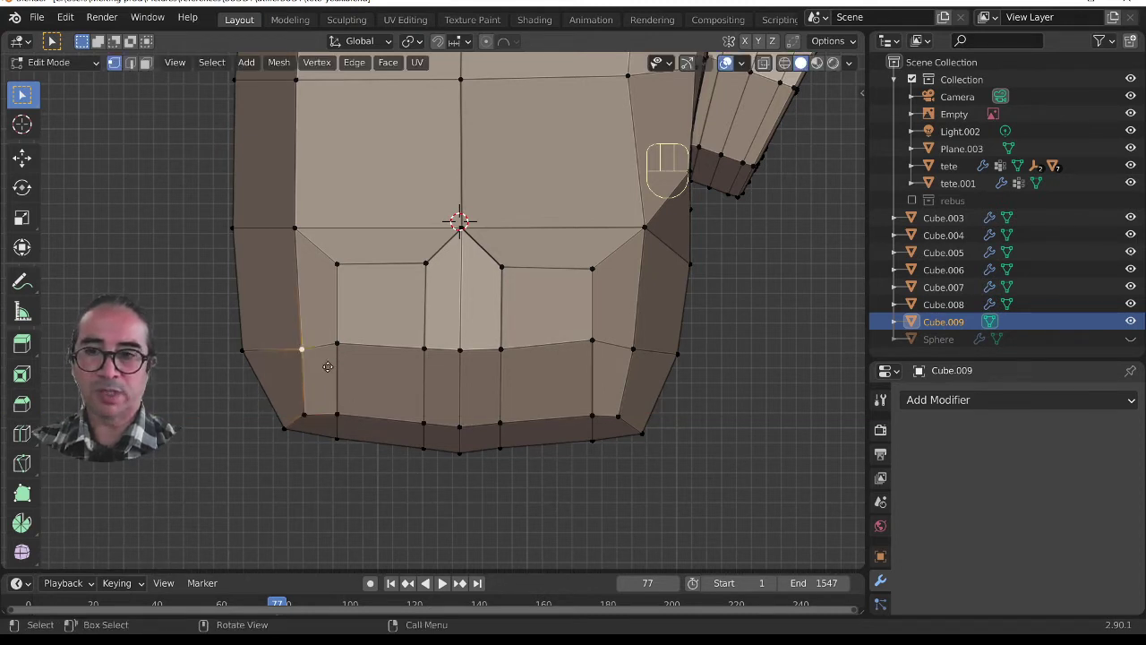
key(g)
click(328, 367)
middle_drag(399, 417, 448, 417)
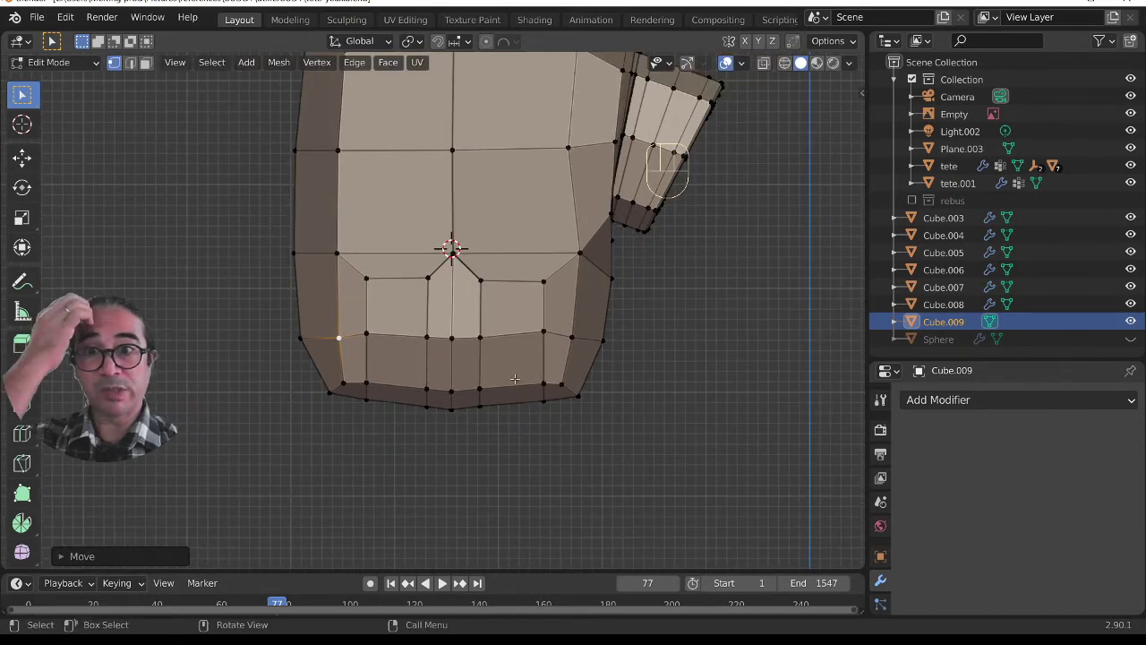
Step: Select one inset column's faces on both sides of the body and across the underside, and delete them
key(3)
click(390, 313)
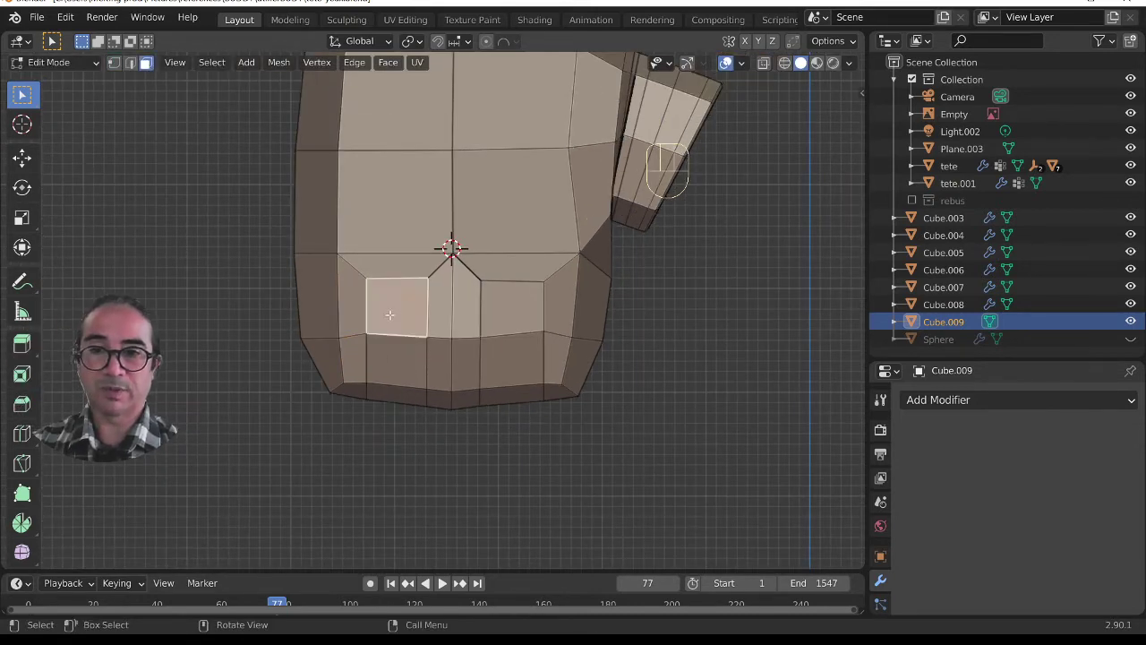
middle_drag(584, 363, 343, 408)
alt+click(353, 400)
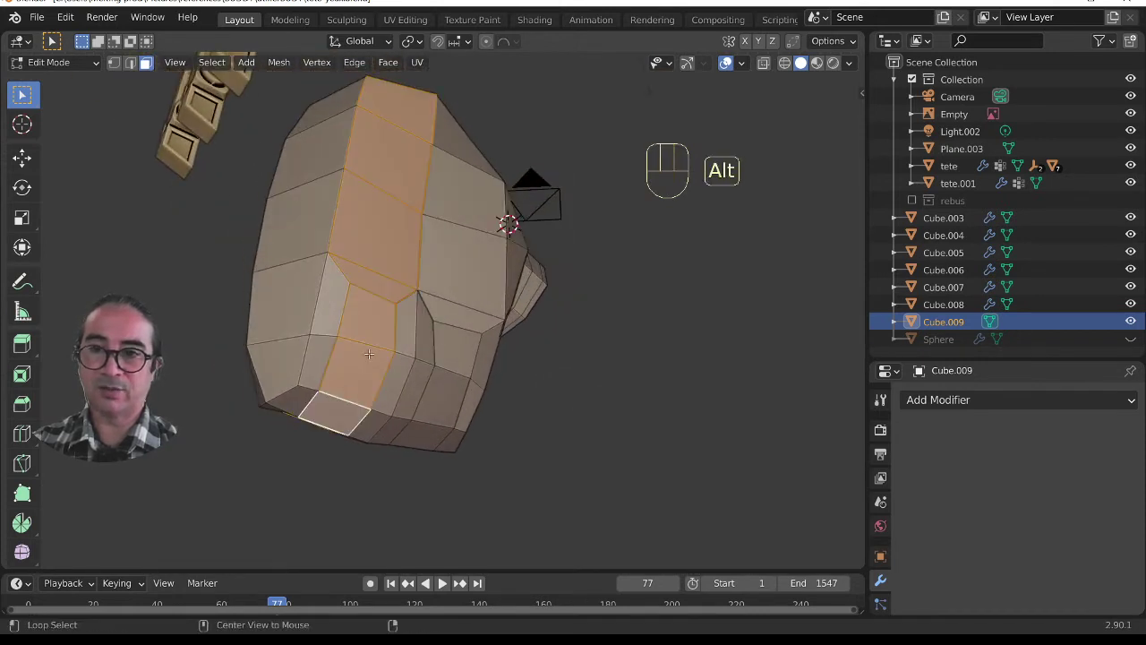
click(359, 318)
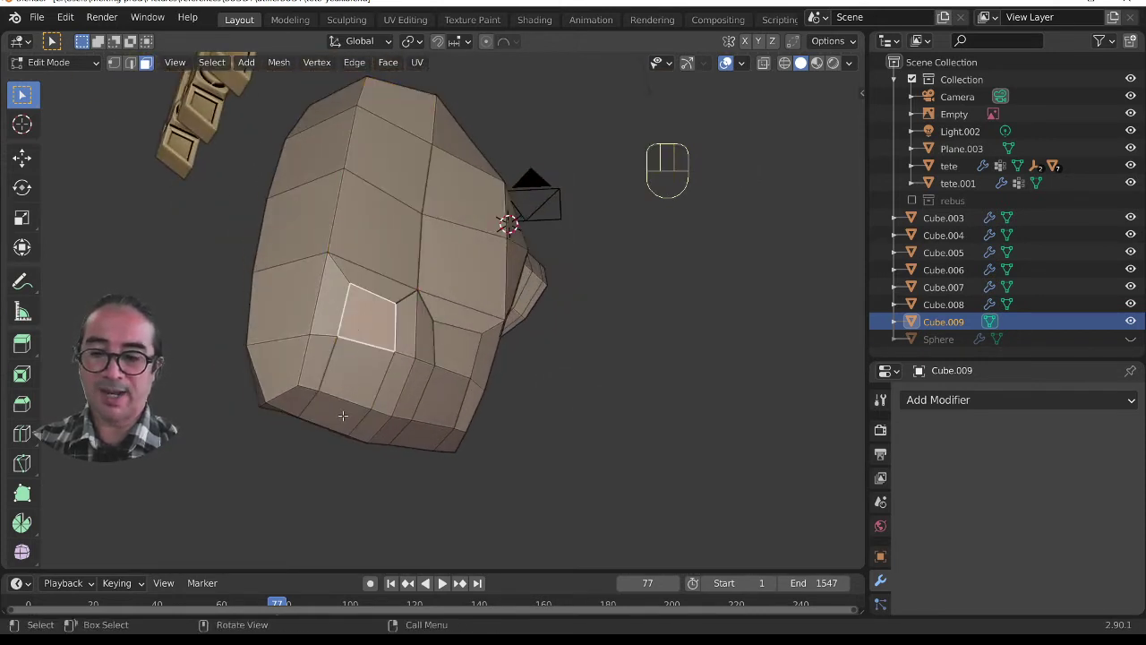
ctrl+shift+click(340, 415)
middle_drag(291, 427, 517, 424)
ctrl+shift+click(364, 262)
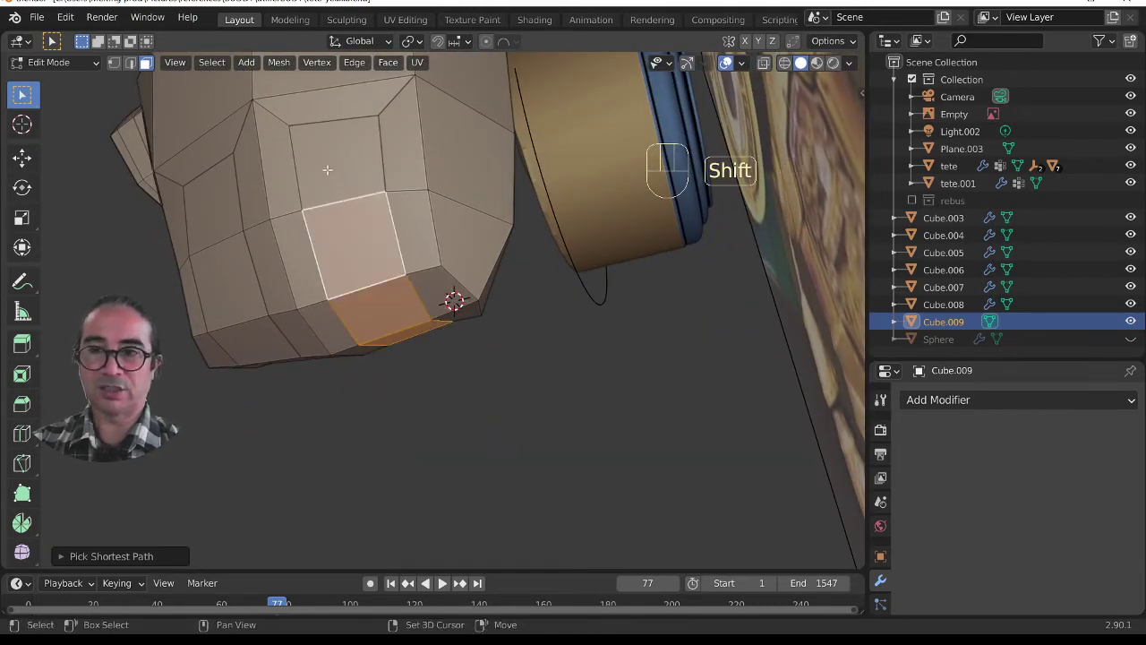
ctrl+shift+click(327, 169)
middle_drag(328, 170, 462, 351)
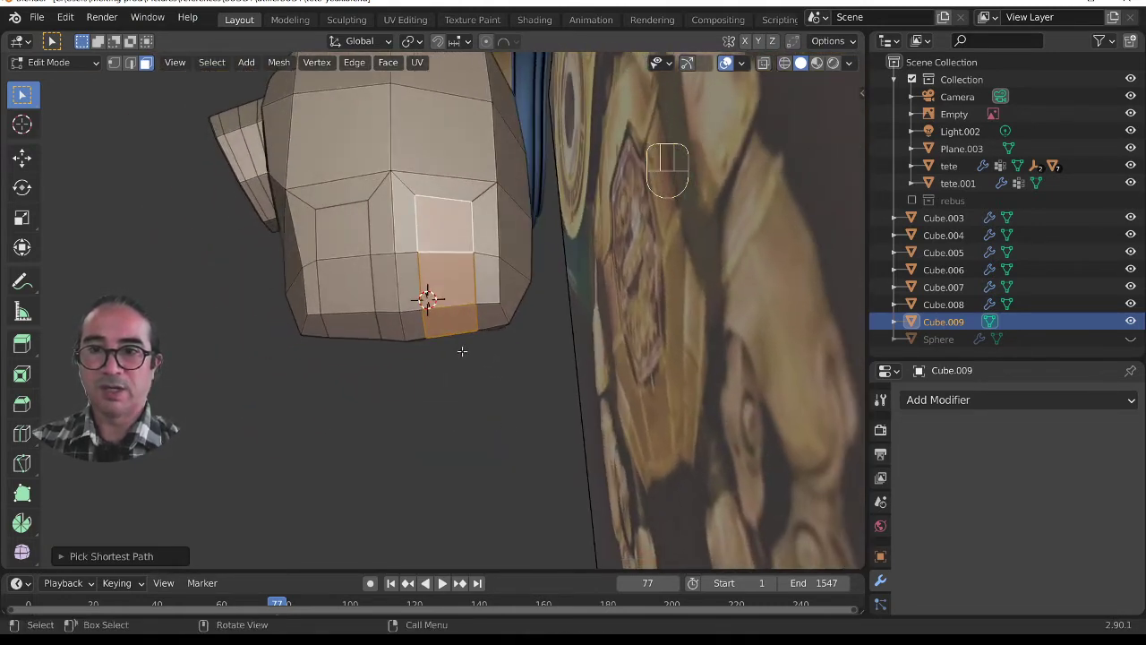
key(x)
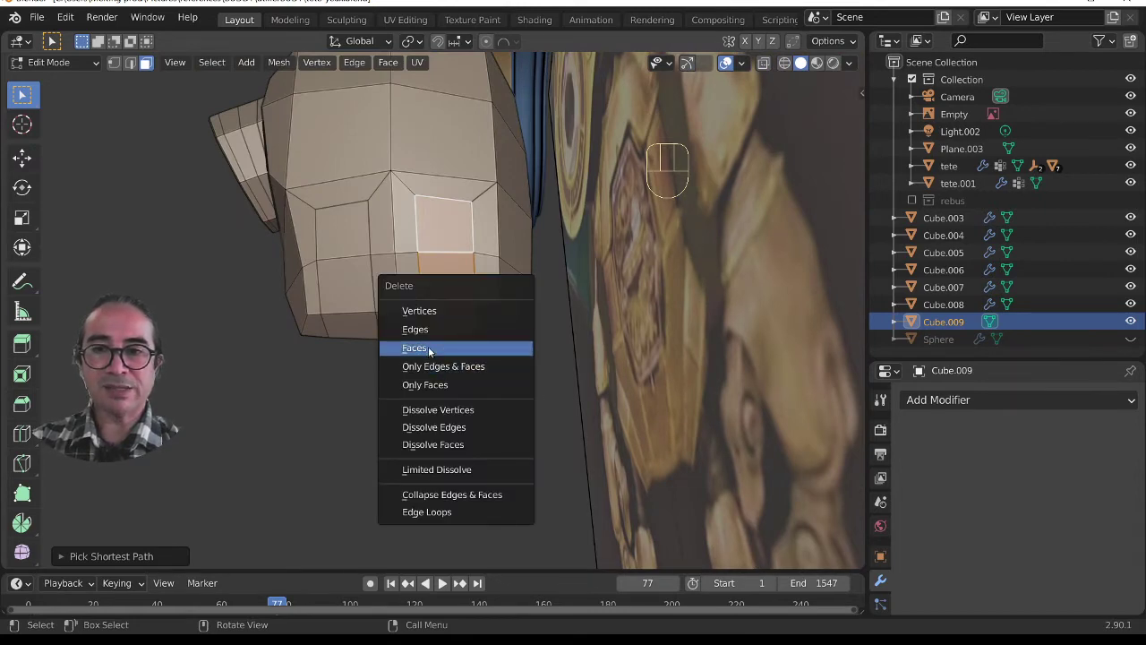
click(422, 348)
Step: Delete the other inset column's faces on both sides of the lower end to open a second slot
click(347, 236)
ctrl+shift+click(345, 323)
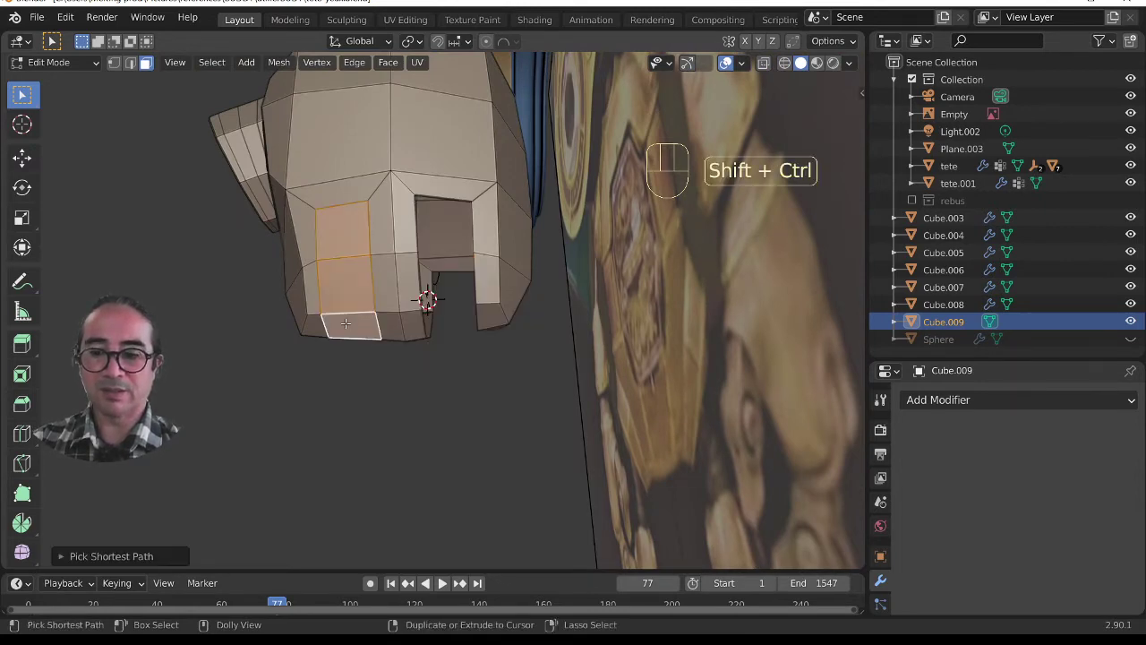
key(x)
click(345, 324)
middle_drag(344, 324, 485, 365)
click(484, 353)
ctrl+shift+click(470, 436)
middle_drag(470, 436, 461, 407)
key(x)
click(496, 453)
Step: In edge select mode, fill the open inner walls of one slot with faces between the facing border edges
click(130, 63)
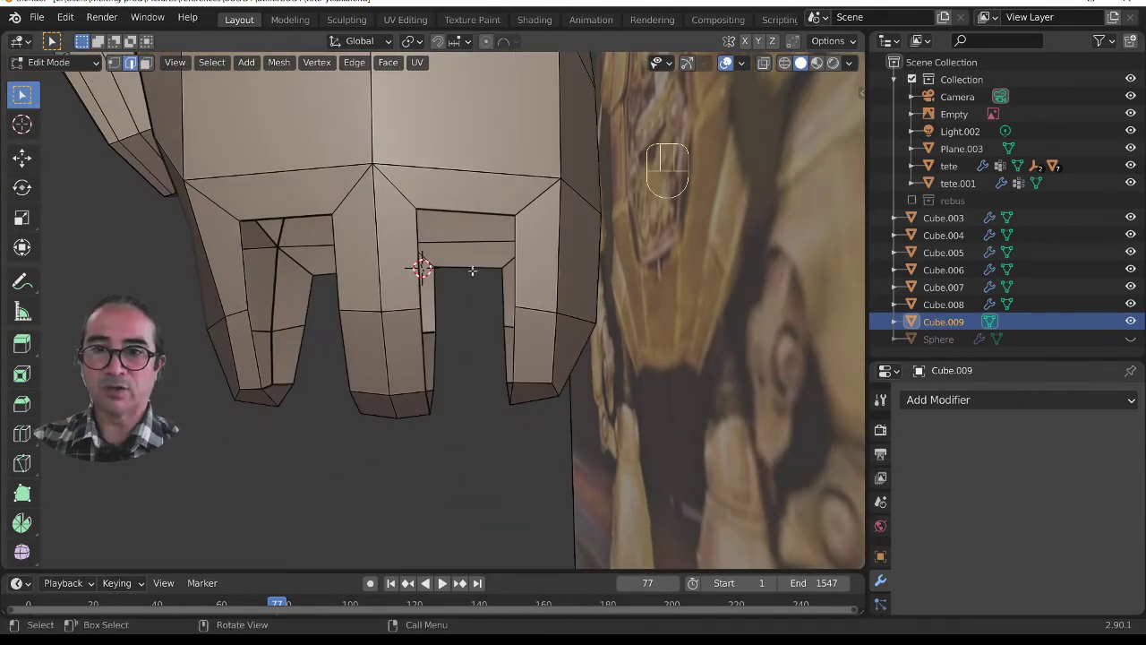
middle_drag(475, 355, 431, 330)
scroll(420, 413, down, 3)
shift+click(458, 331)
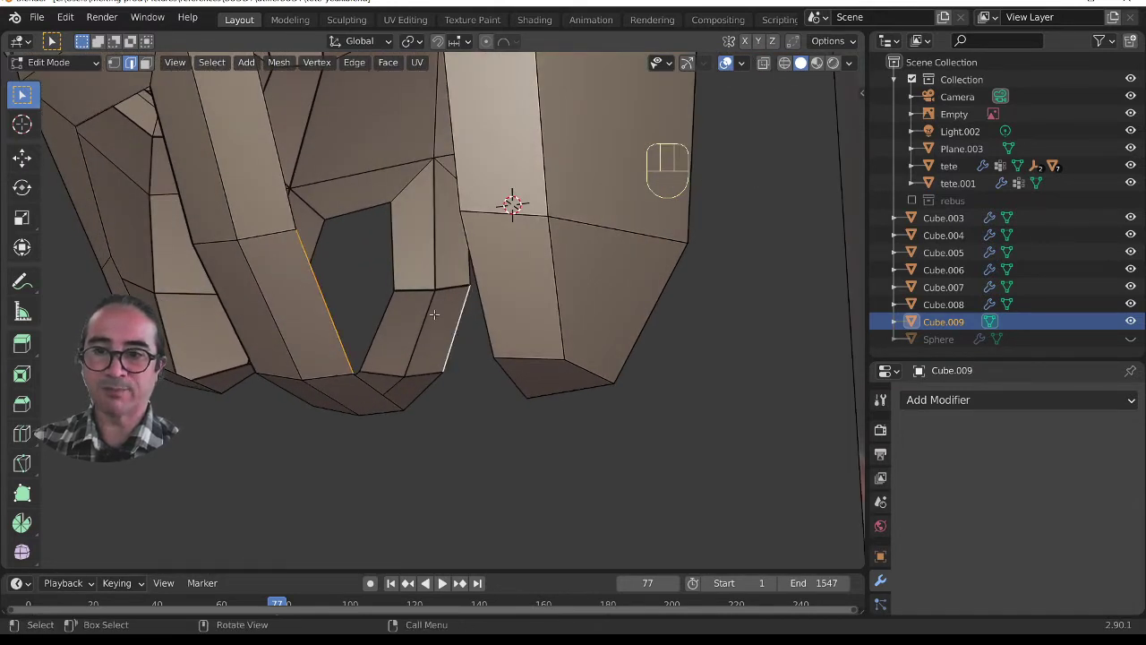
key(f)
click(407, 371)
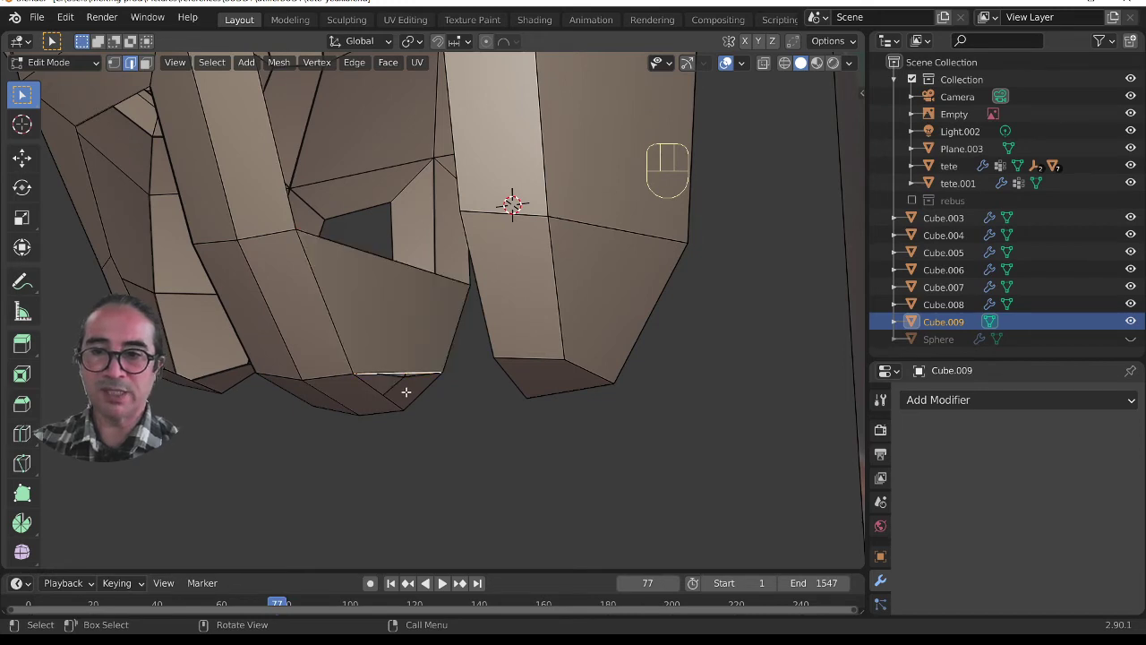
key(f)
middle_drag(394, 373, 583, 257)
key(f)
key(f)
key(f)
key(f)
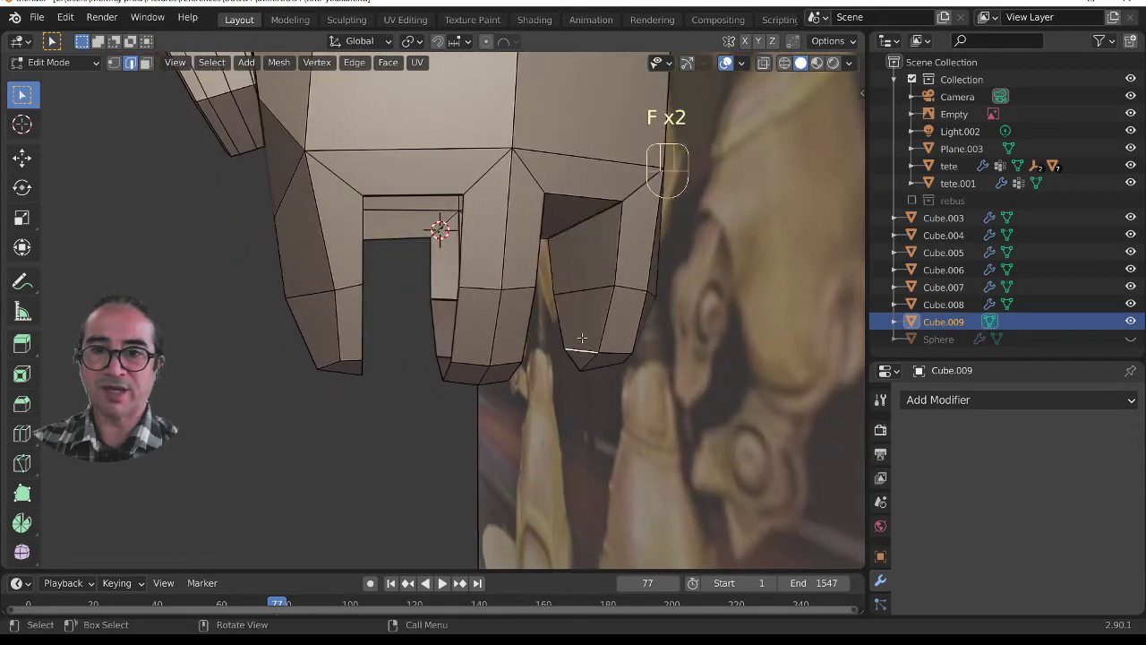
Step: Fill the inner side walls and upper end of the remaining slot with faces between its opposite edges
middle_drag(537, 401, 480, 383)
shift+click(448, 332)
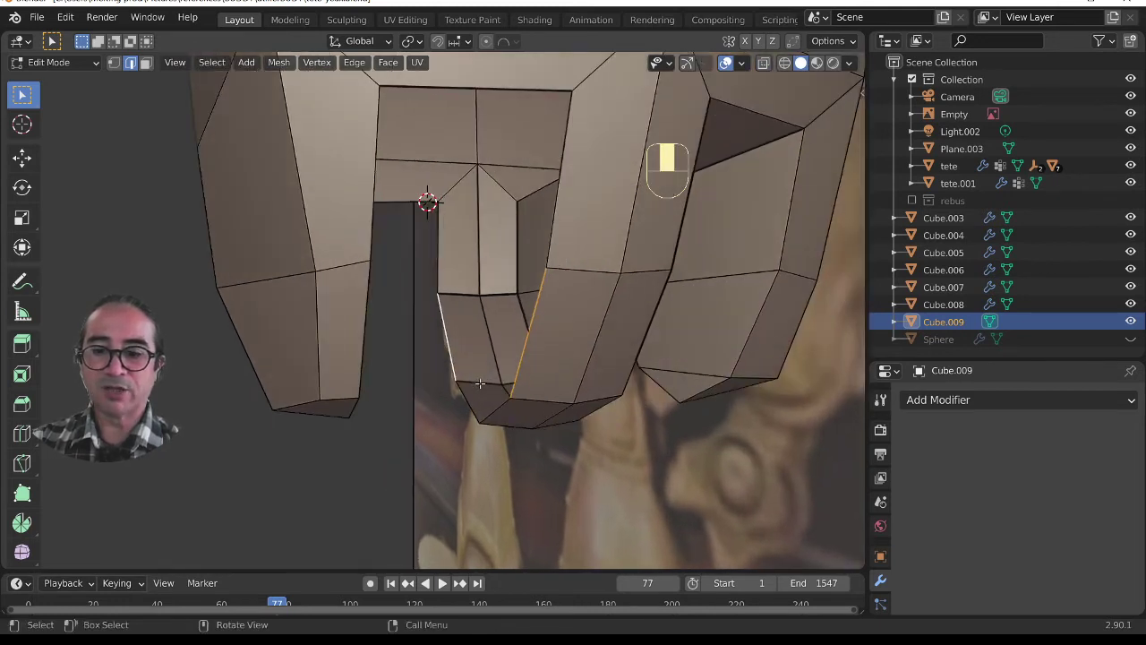
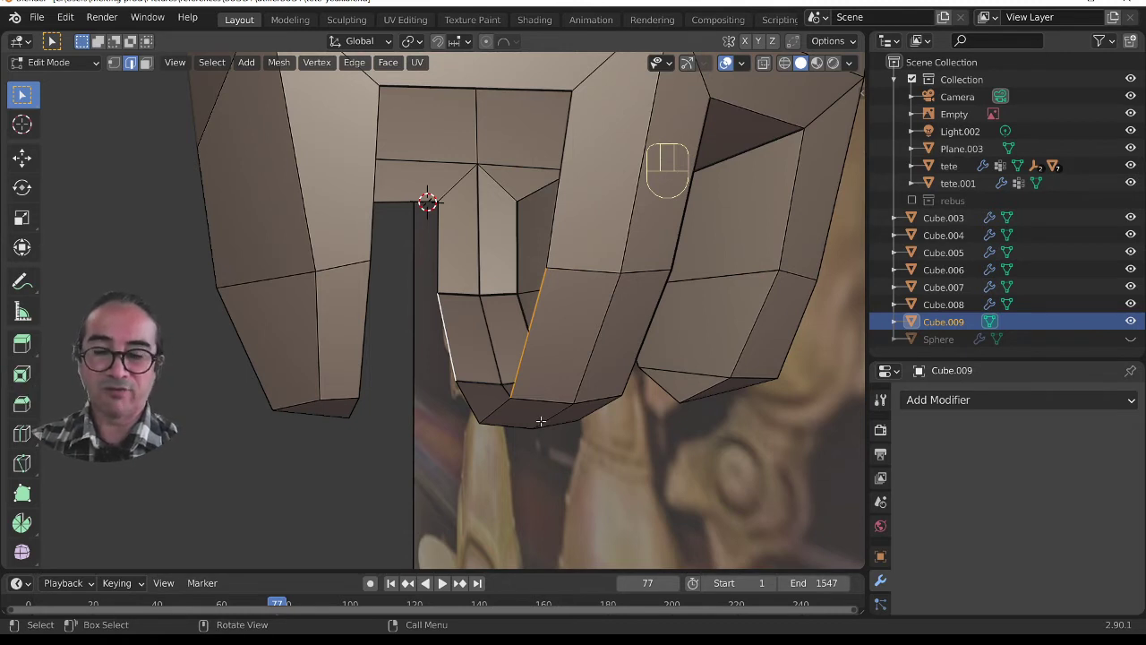
key(f)
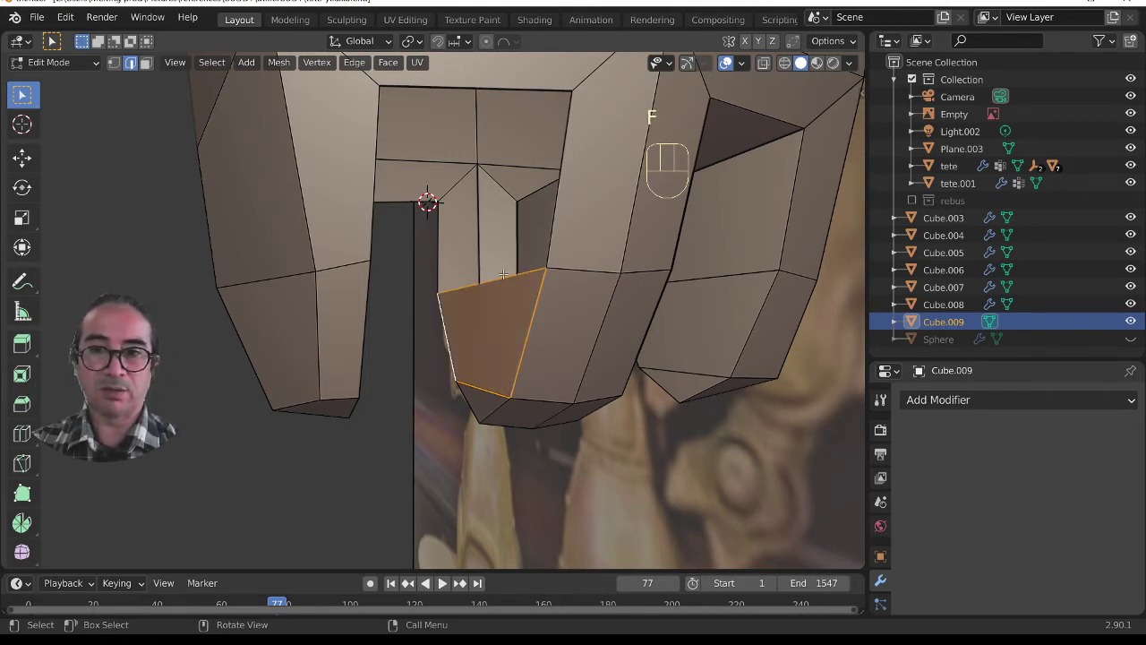
click(483, 403)
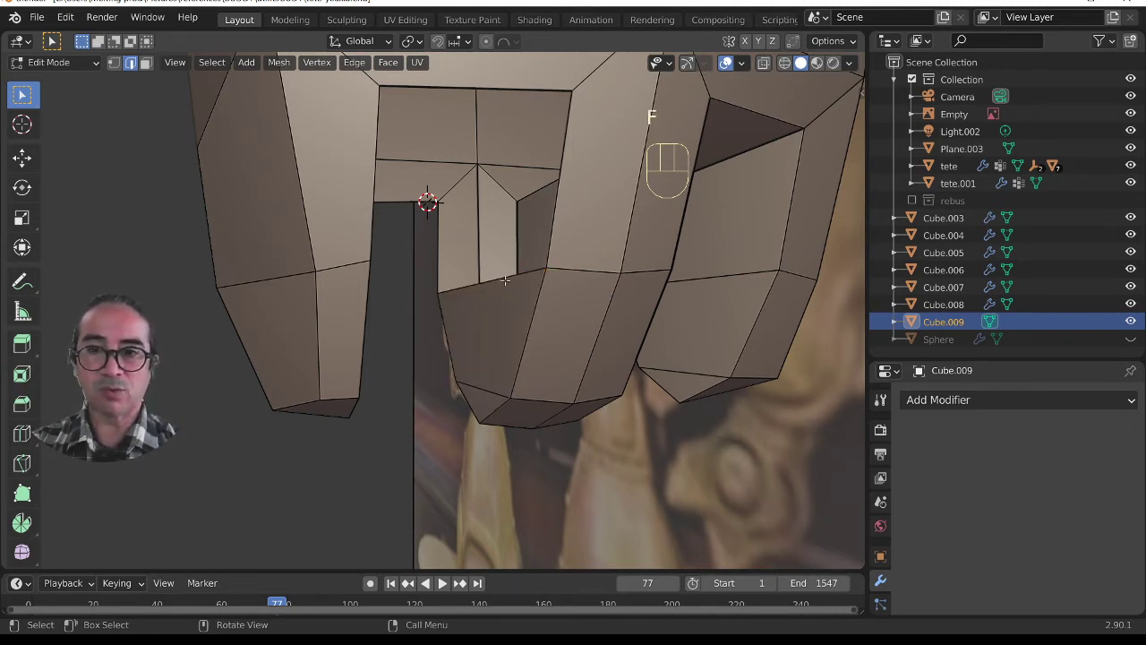
key(f)
middle_drag(510, 226, 380, 184)
key(f)
key(f)
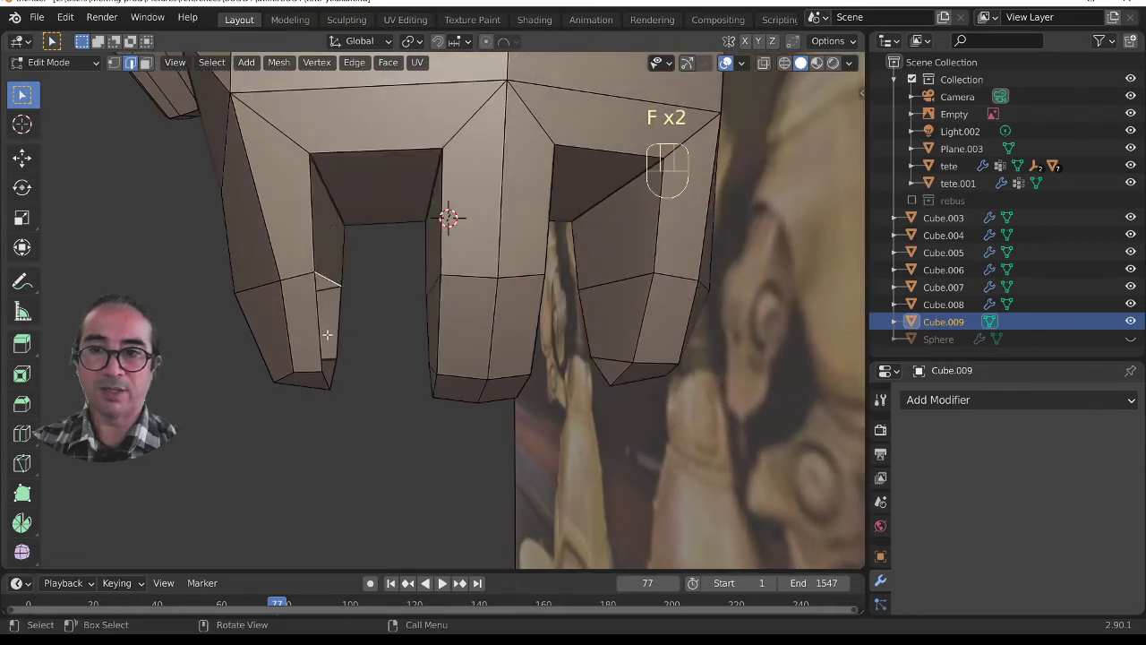
key(f)
Step: Switch to Object Mode, apply Shade Smooth to the body and check the slotted lower end
middle_drag(344, 400, 467, 323)
scroll(340, 398, down, 3)
key(Tab)
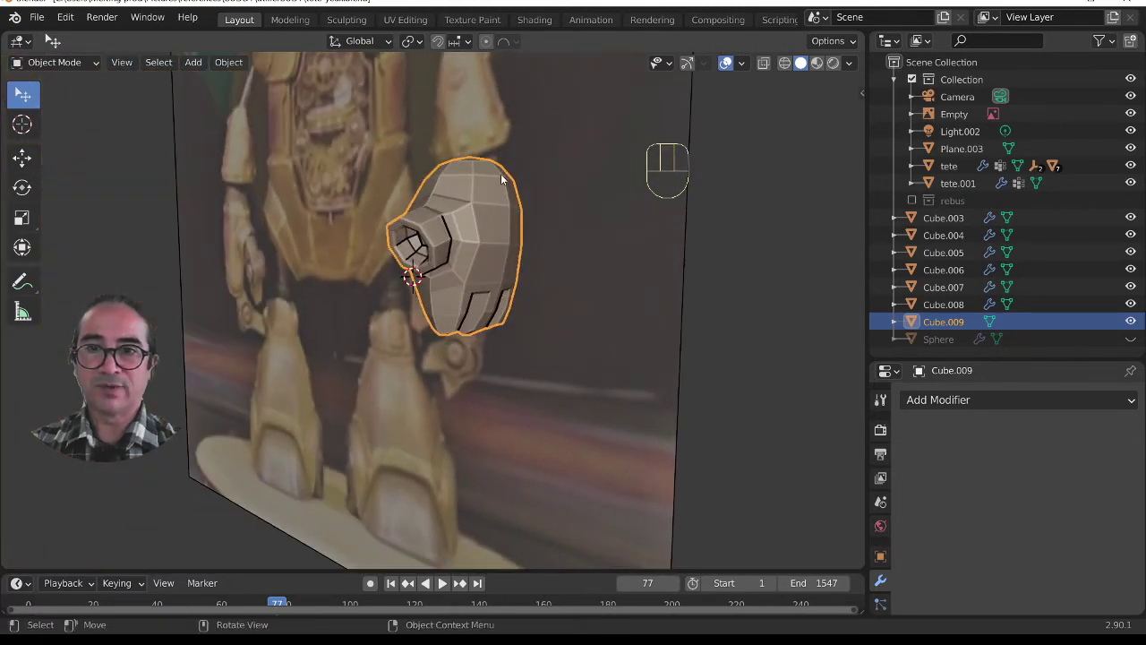
right_click(471, 196)
click(471, 196)
middle_drag(463, 206, 359, 301)
scroll(331, 372, up, 3)
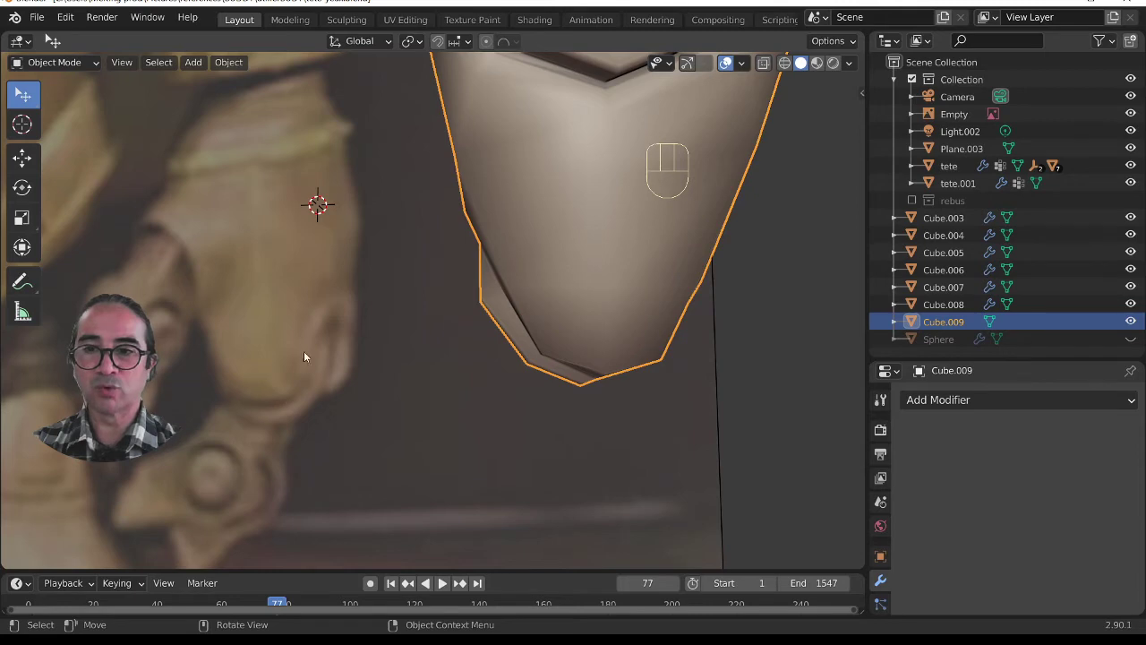
middle_drag(456, 374, 404, 239)
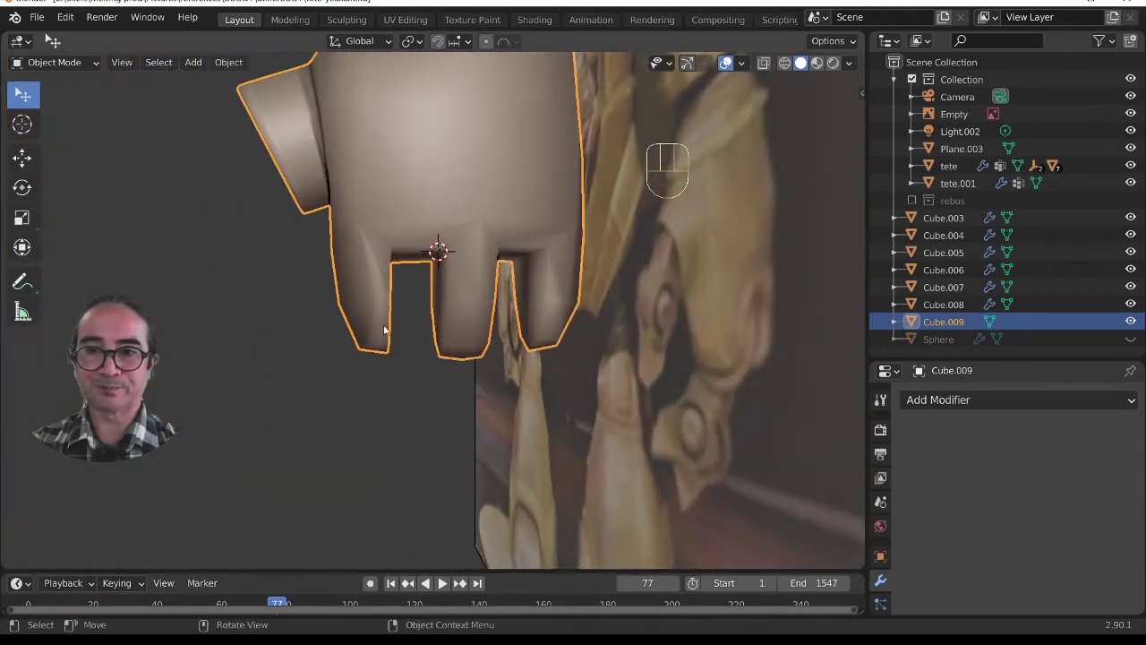
Step: Back in Edit Mode with face select, select the three faces framing the upper end and both sides of one slot
key(Tab)
click(146, 63)
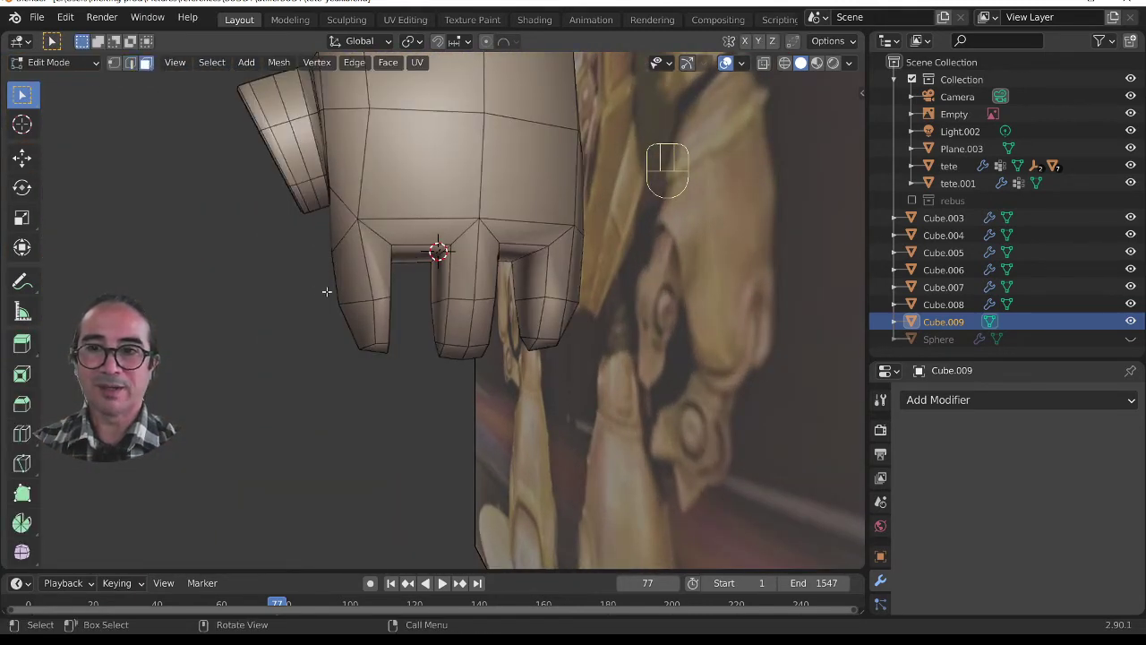
click(377, 272)
click(462, 253)
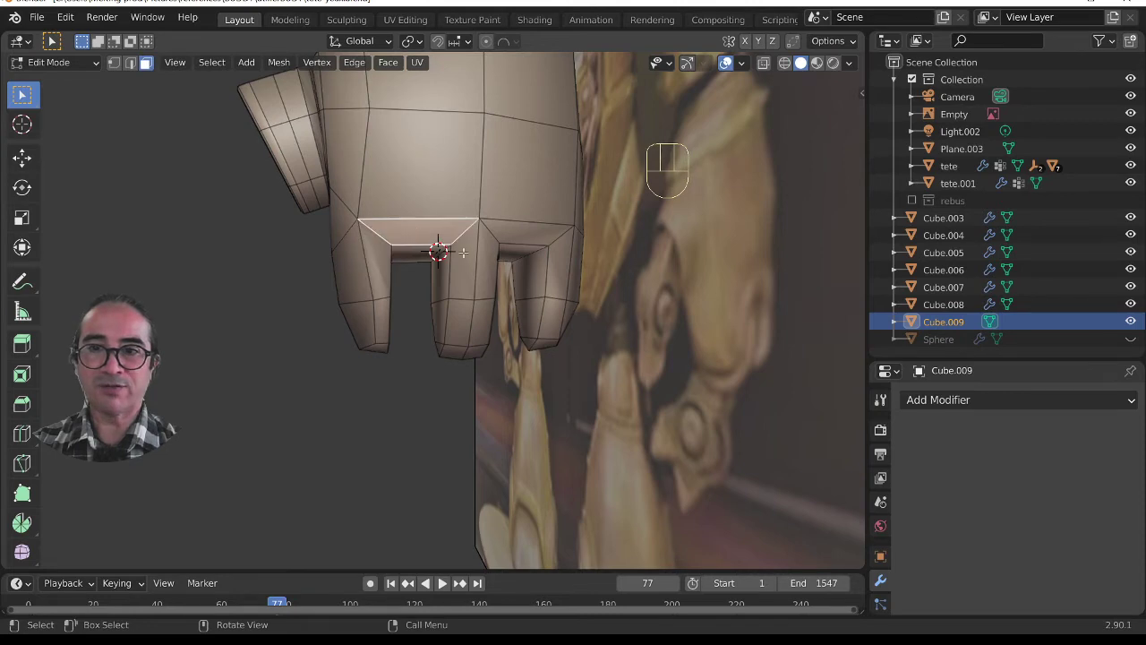
shift+click(377, 260)
shift+click(455, 275)
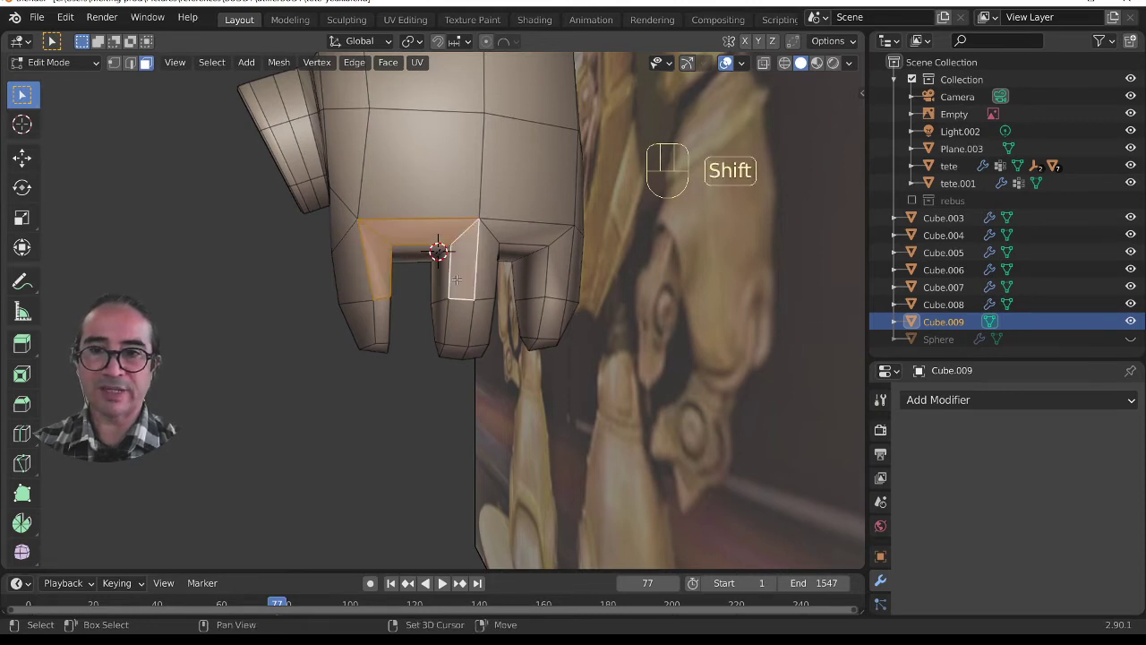
middle_drag(455, 278, 436, 365)
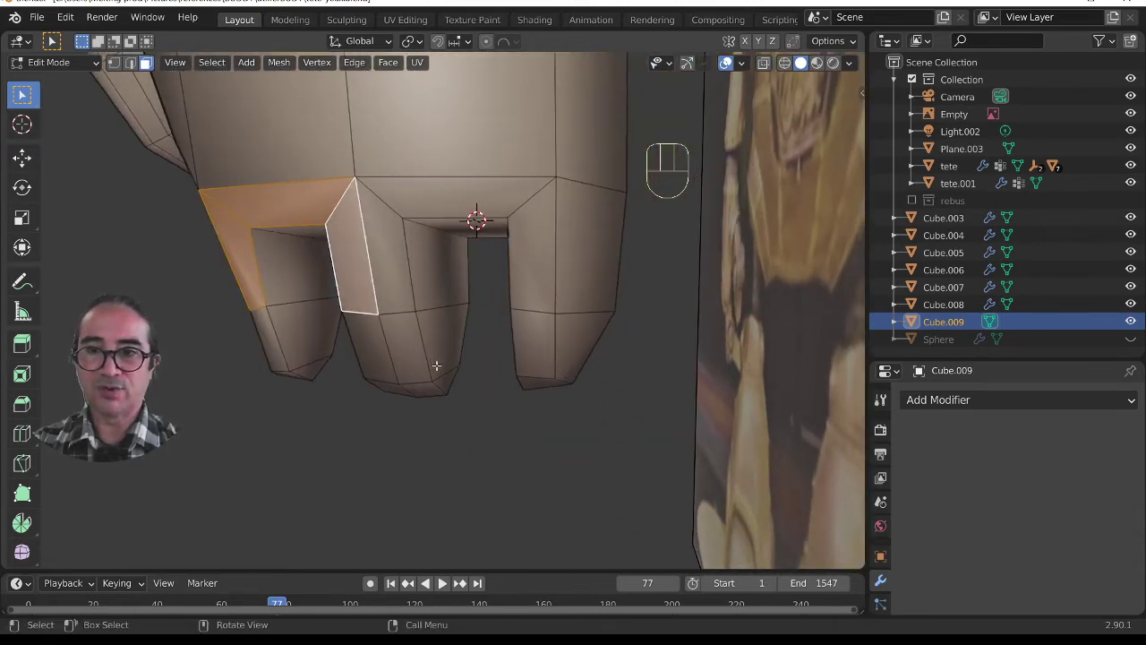
Step: Extrude the selected slot frame faces outward and inspect the raised rim in Object Mode
key(e)
click(494, 324)
key(Tab)
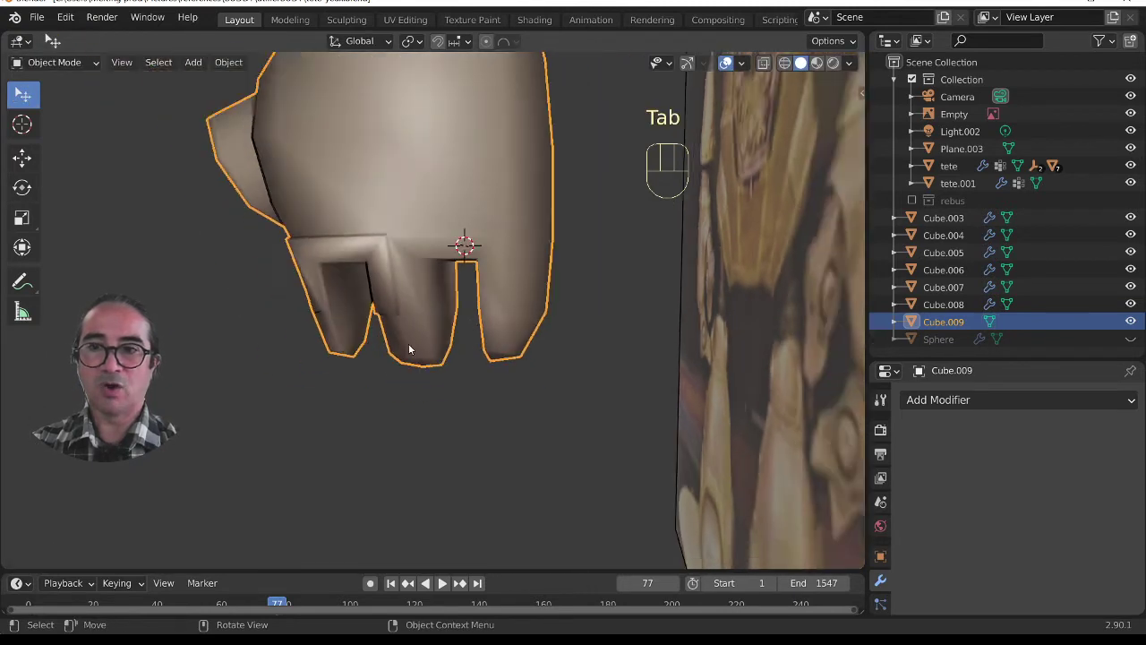
middle_drag(408, 349, 528, 337)
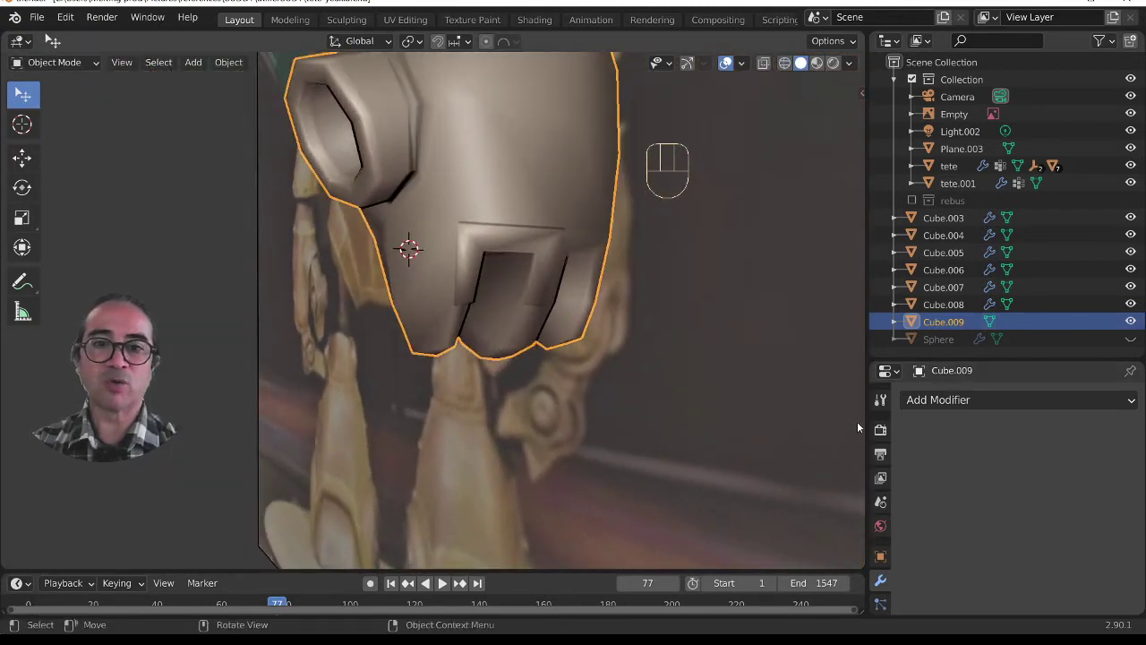
Step: Add a Subdivision Surface modifier to the body and view the smoothed lower end
click(948, 399)
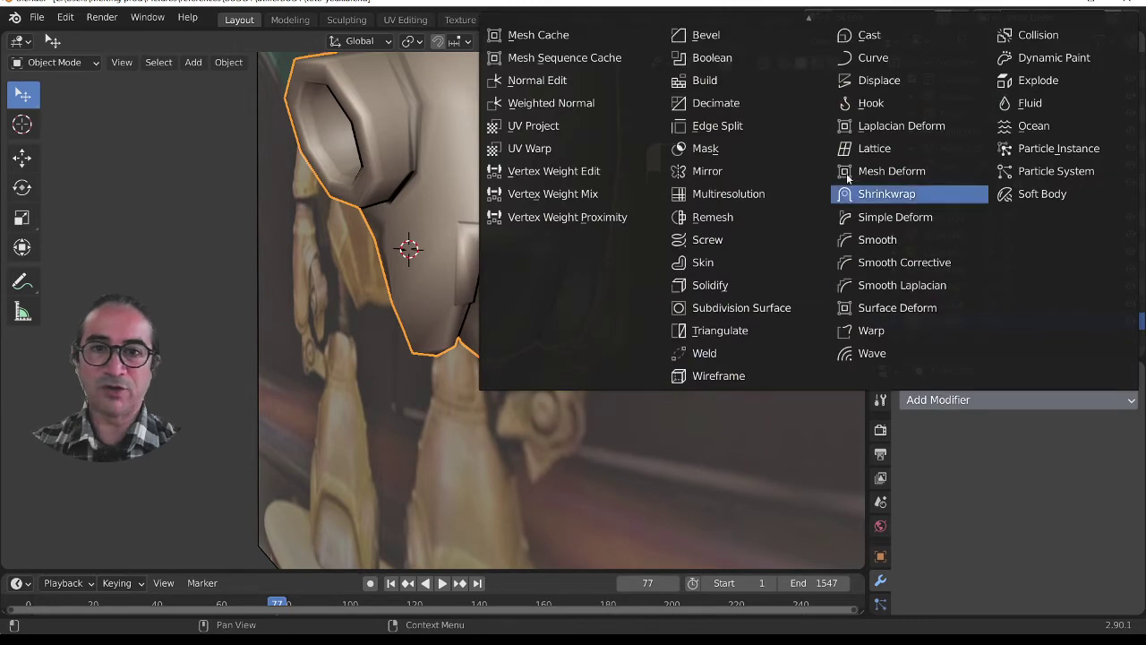
click(740, 307)
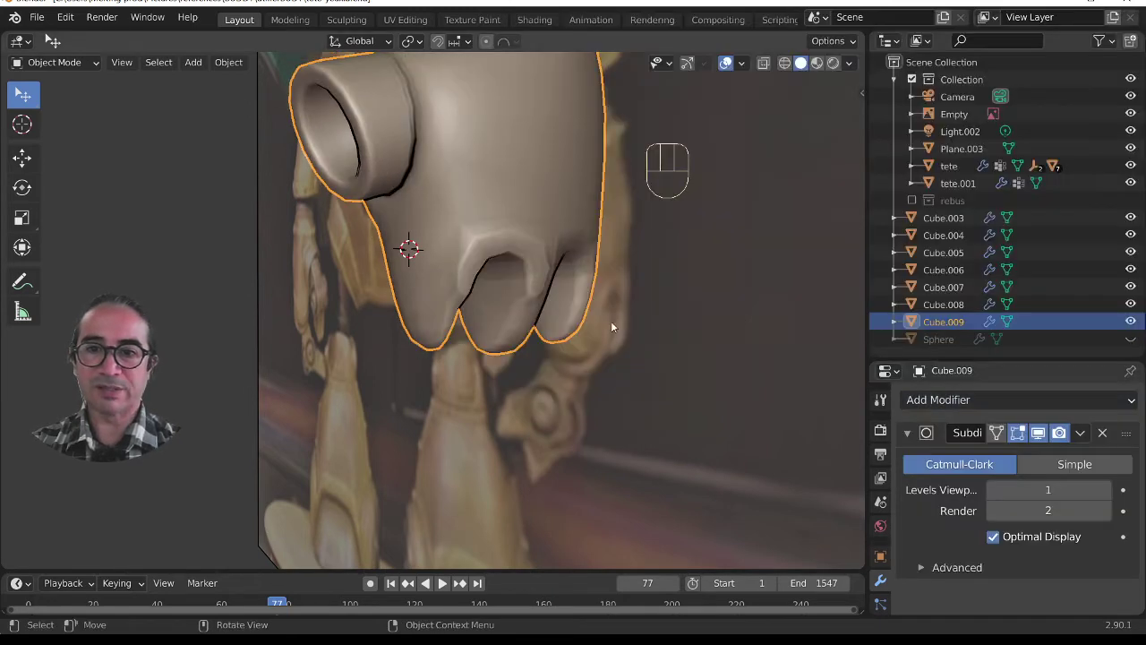
middle_drag(612, 326, 540, 401)
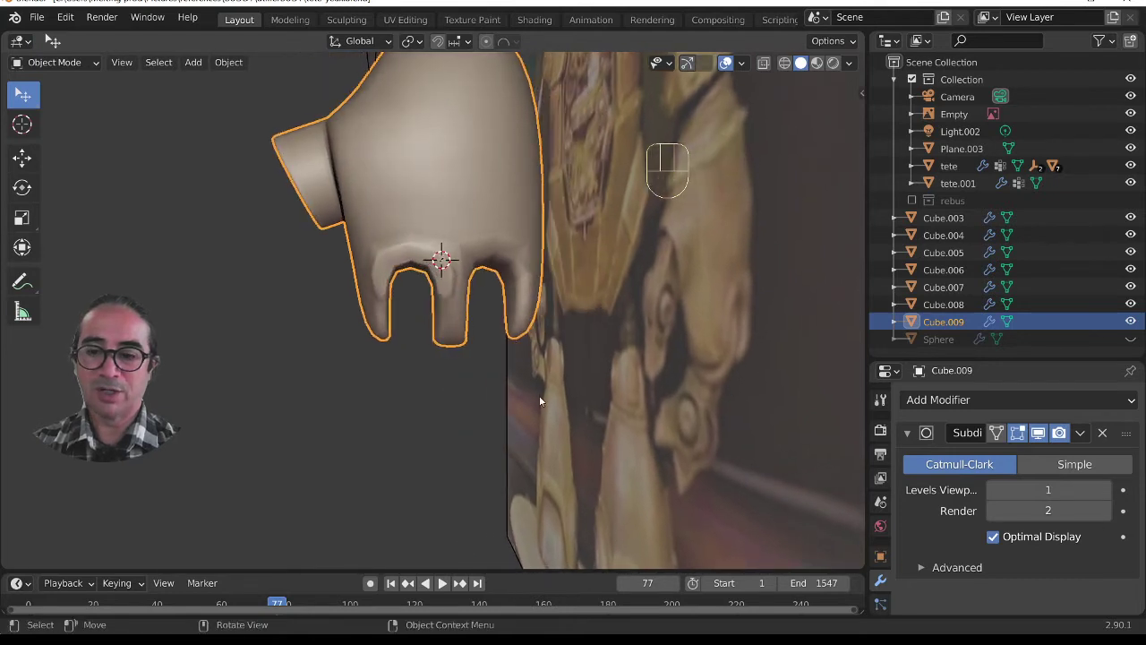
Step: Undo the Subdivision Surface modifier and the rim extrusion
key(ctrl+z)
scroll(456, 356, up, 3)
key(ctrl+z)
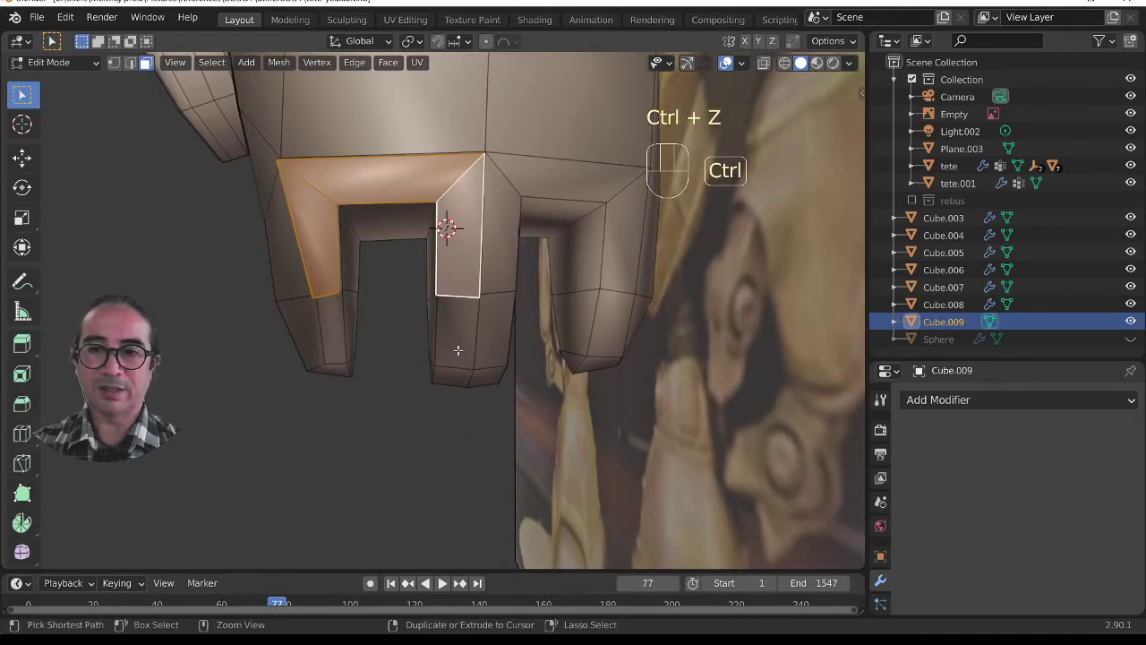
Step: Undo the partial face selection and select the whole face loop running around the first slot
key(ctrl+z)
key(ctrl+z)
key(ctrl+z)
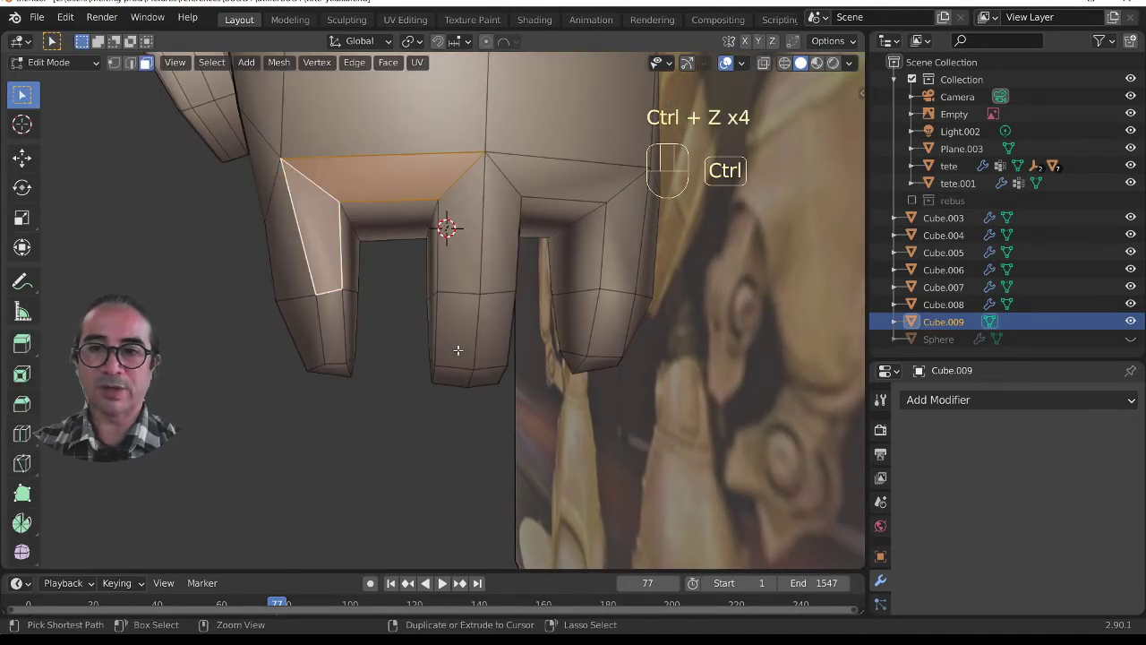
alt+click(330, 288)
middle_drag(373, 369, 373, 486)
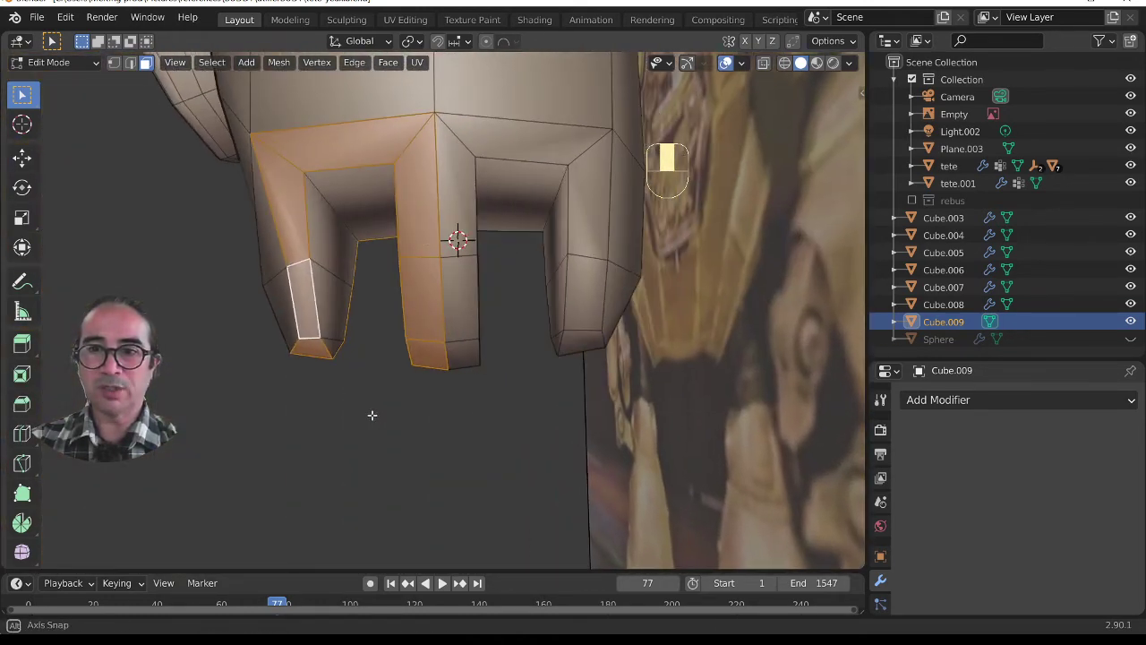
Step: Extrude the first slot's face loop in place and fatten it outward by about 0.03
key(e)
right_click(542, 412)
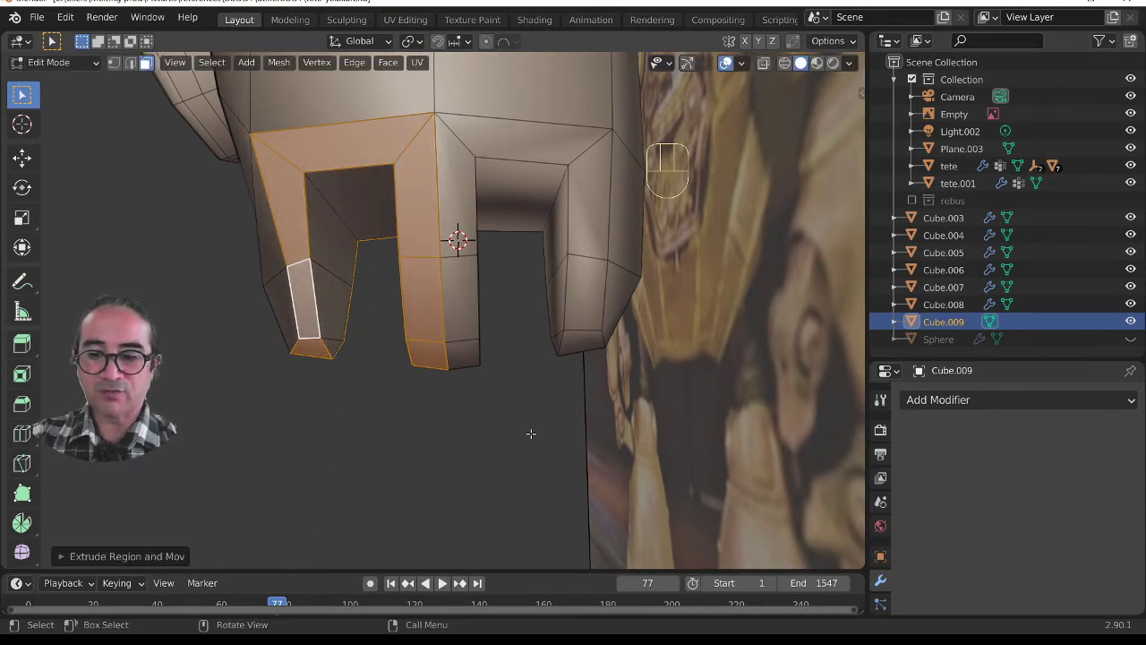
key(alt+s)
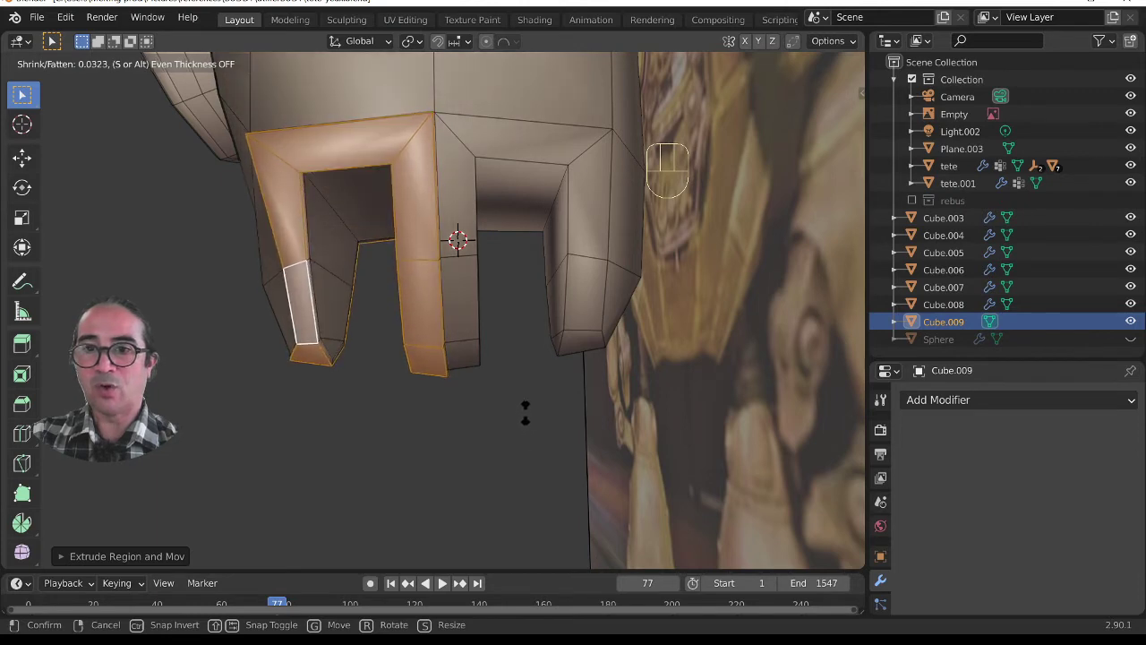
click(525, 410)
middle_drag(424, 414, 485, 307)
Step: In Object Mode, add a Subdivision Surface modifier to the body, and return to Edit Mode
key(Tab)
click(925, 401)
click(775, 310)
key(Tab)
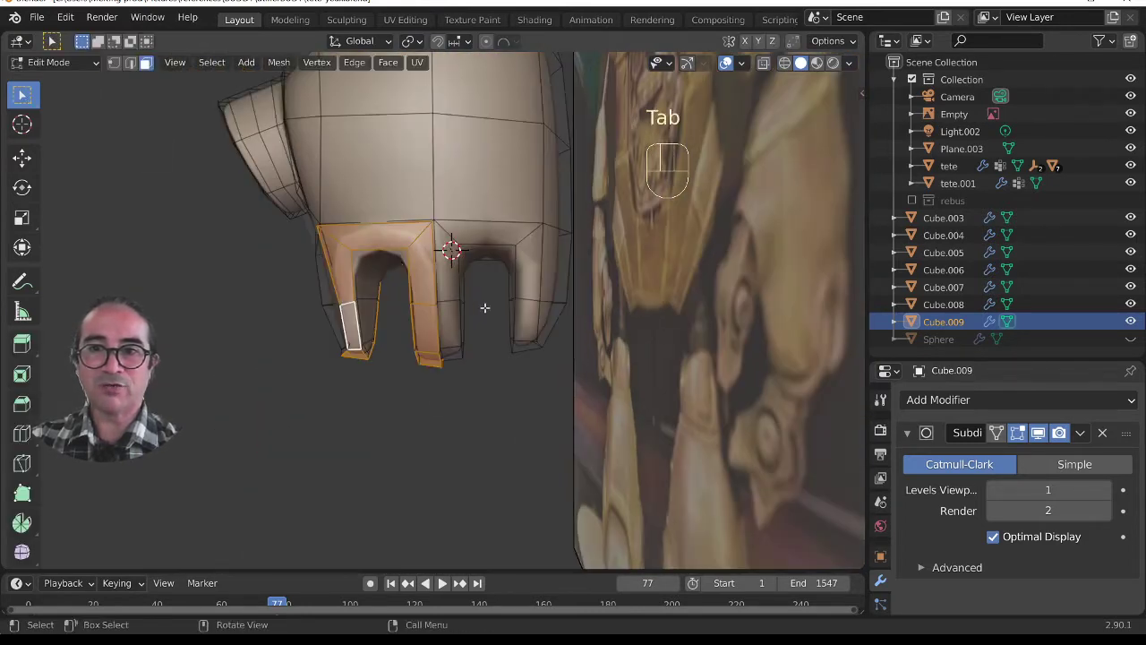
Step: Extrude the face loop around the second slot in place, fatten it outward by about 0.04 and return to Object Mode
alt+click(448, 237)
middle_drag(515, 229, 558, 418)
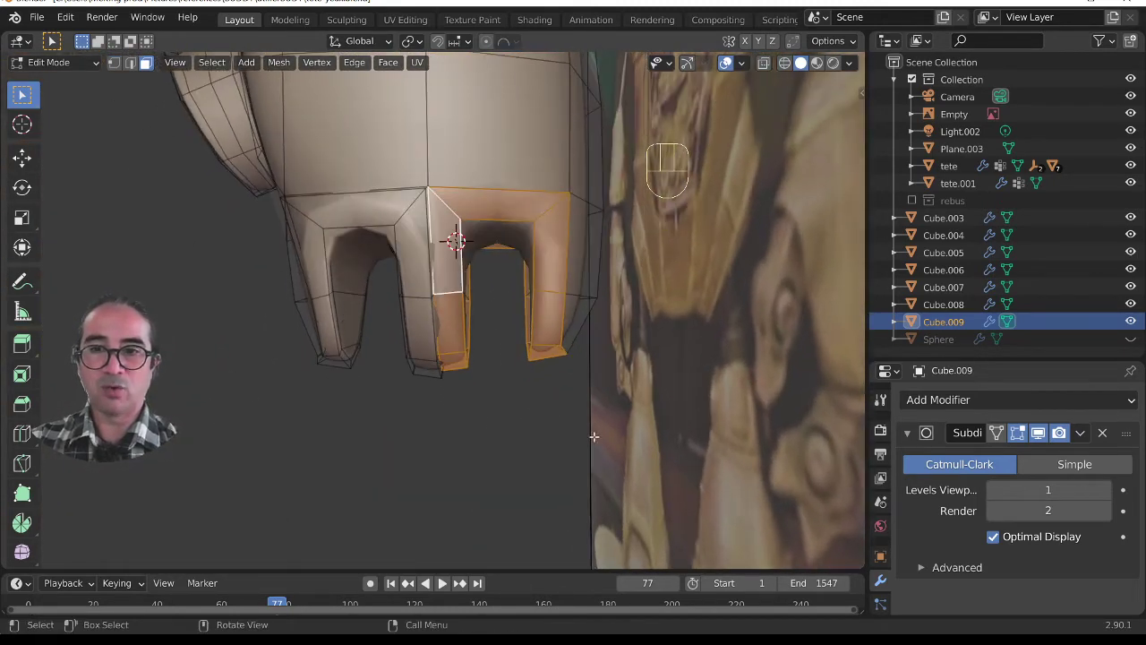
key(e)
click(593, 436)
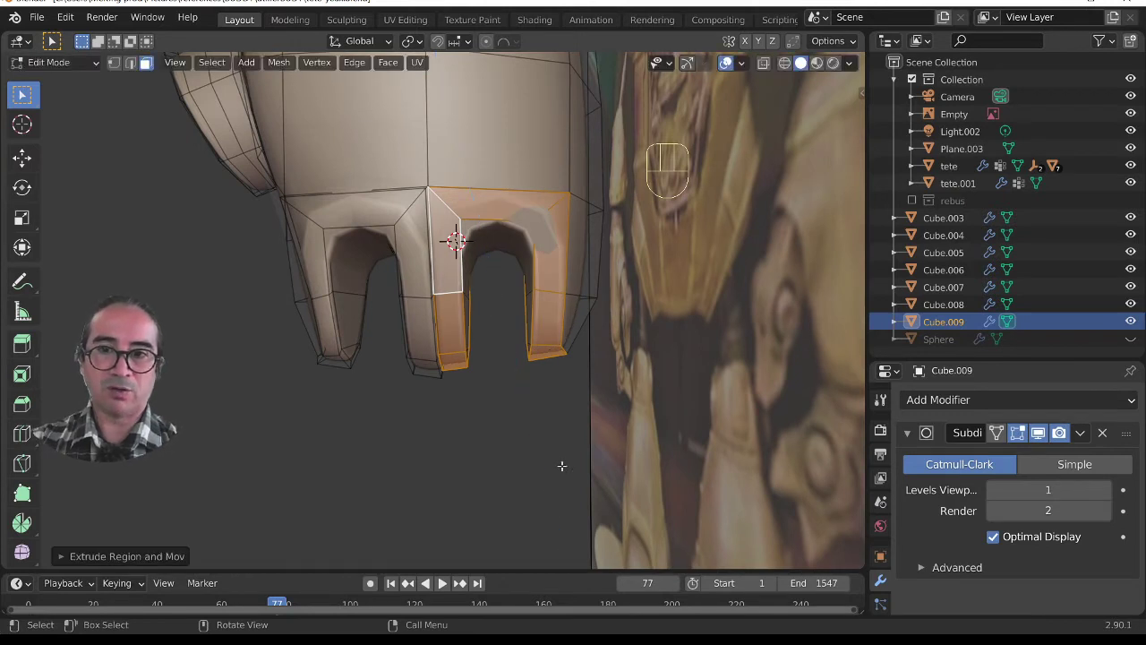
key(alt+s)
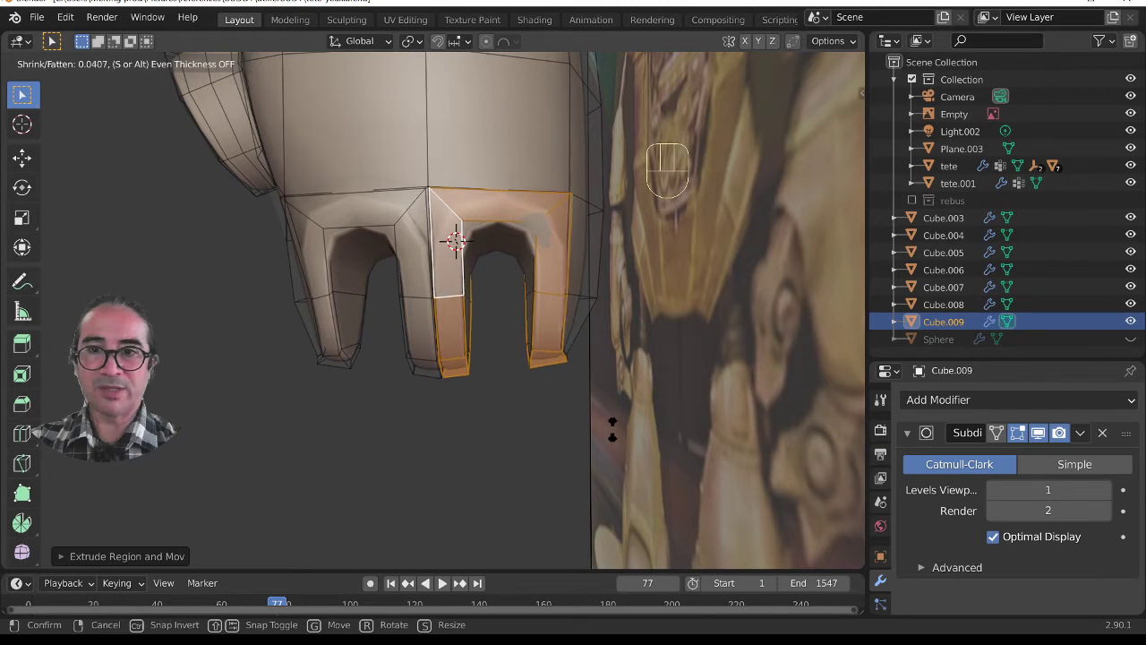
click(612, 418)
key(Tab)
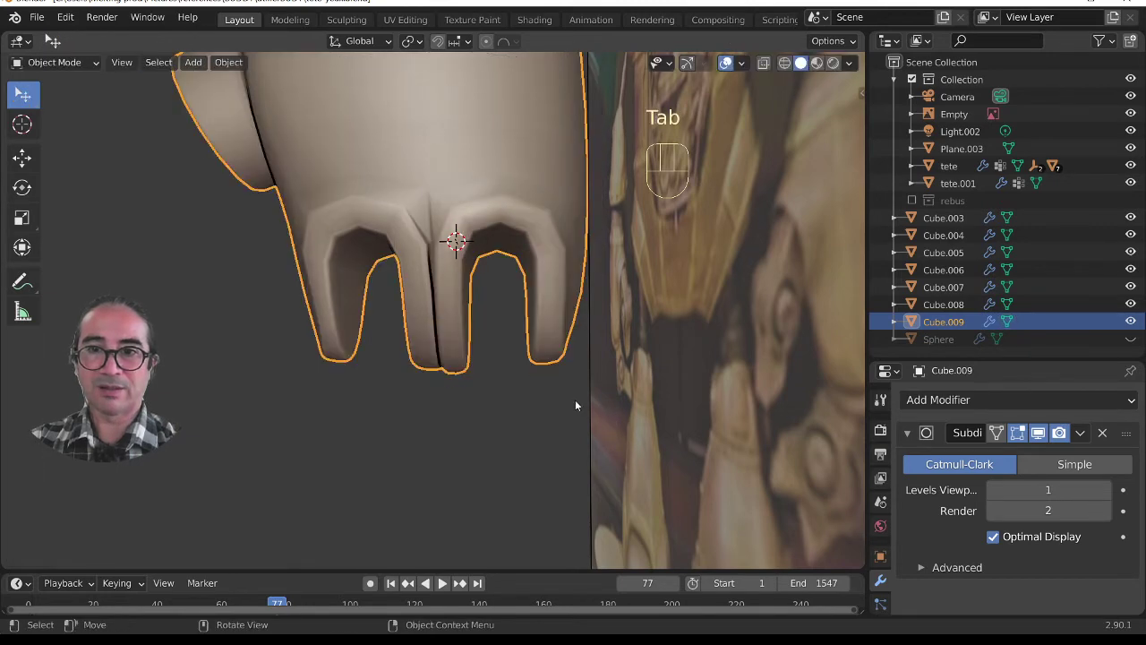
Step: In edge select mode, delete the edge loop where the side tube joins the body
scroll(537, 407, down, 3)
mouse_move(459, 419)
middle_down()
mouse_move(606, 422)
mouse_move(429, 416)
mouse_move(486, 423)
mouse_move(461, 408)
middle_up()
scroll(385, 278, up, 3)
mouse_move(385, 278)
middle_down()
mouse_move(390, 269)
mouse_move(393, 290)
mouse_move(505, 332)
mouse_move(490, 337)
mouse_move(379, 269)
middle_up()
key(Tab)
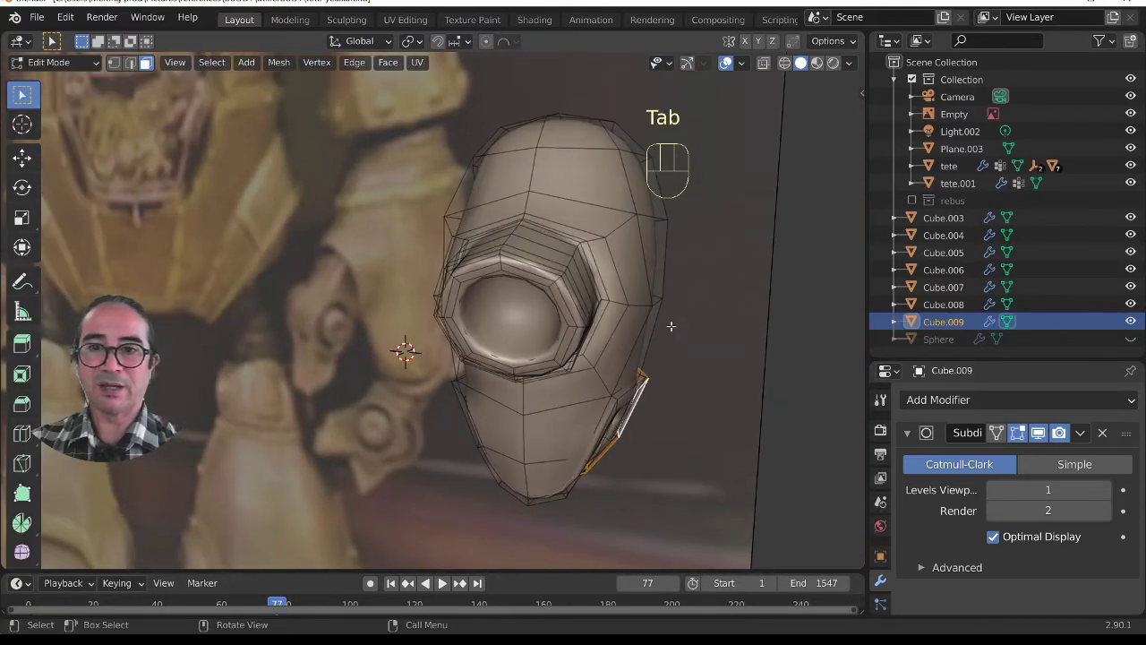
middle_drag(671, 325, 446, 251)
scroll(463, 297, up, 4)
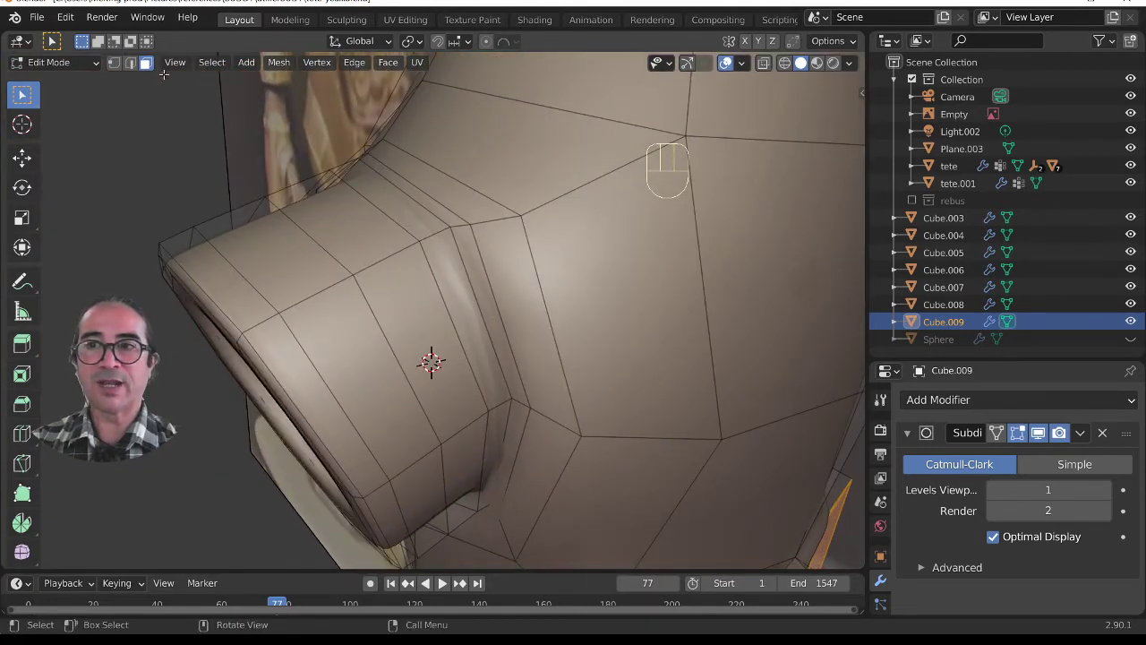
click(132, 63)
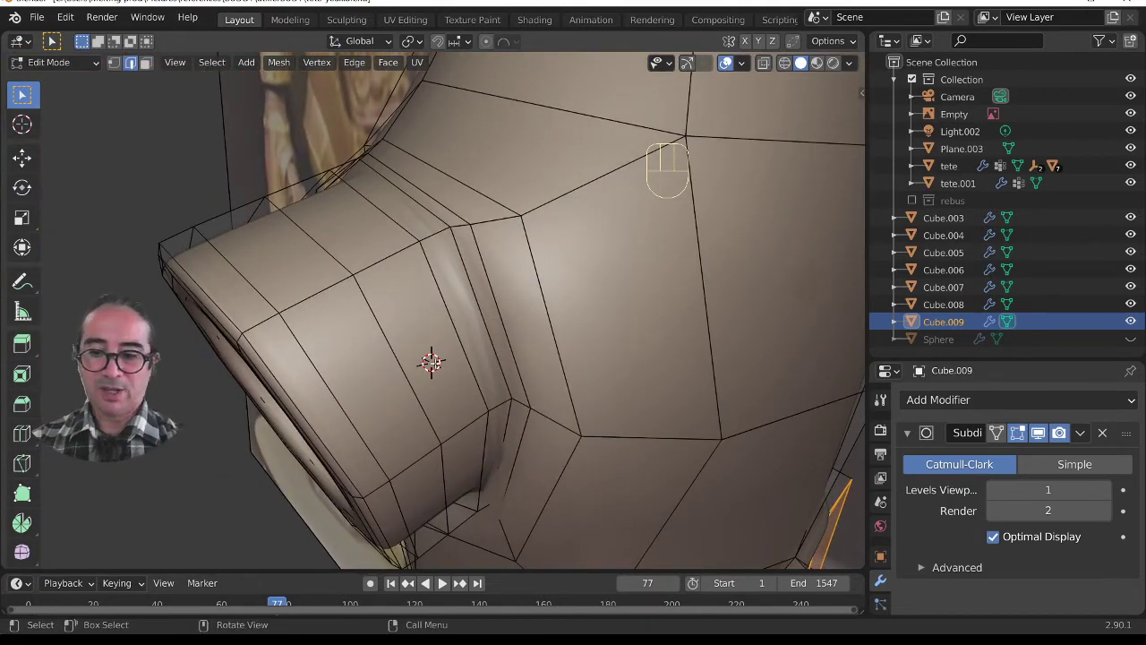
alt+click(466, 268)
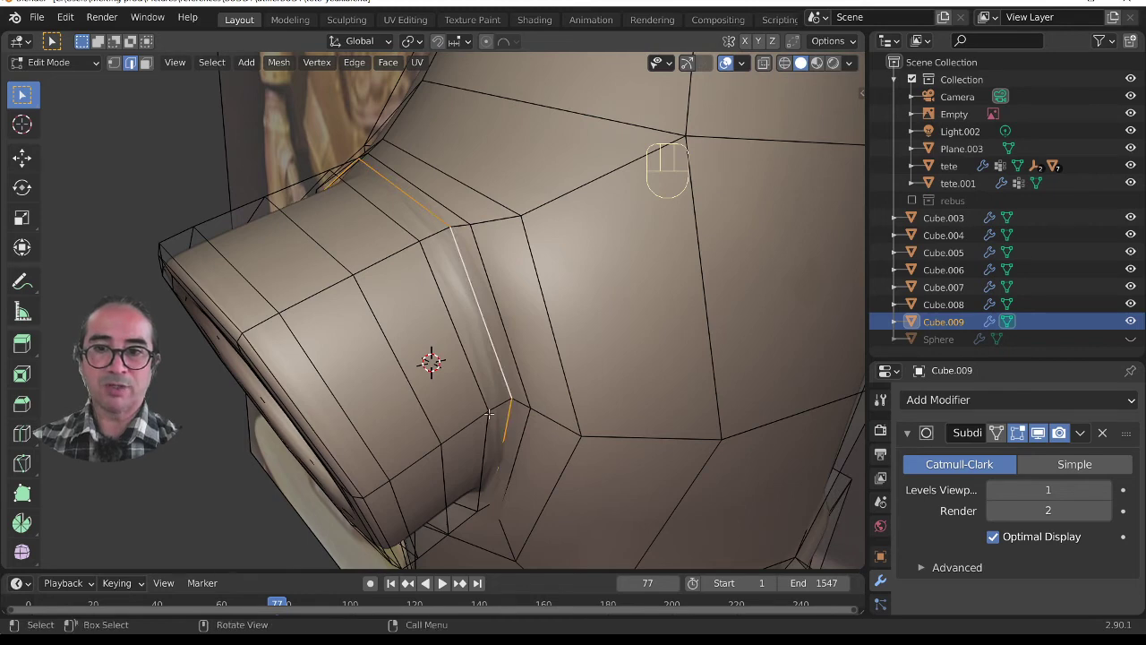
middle_drag(488, 414, 433, 384)
key(x)
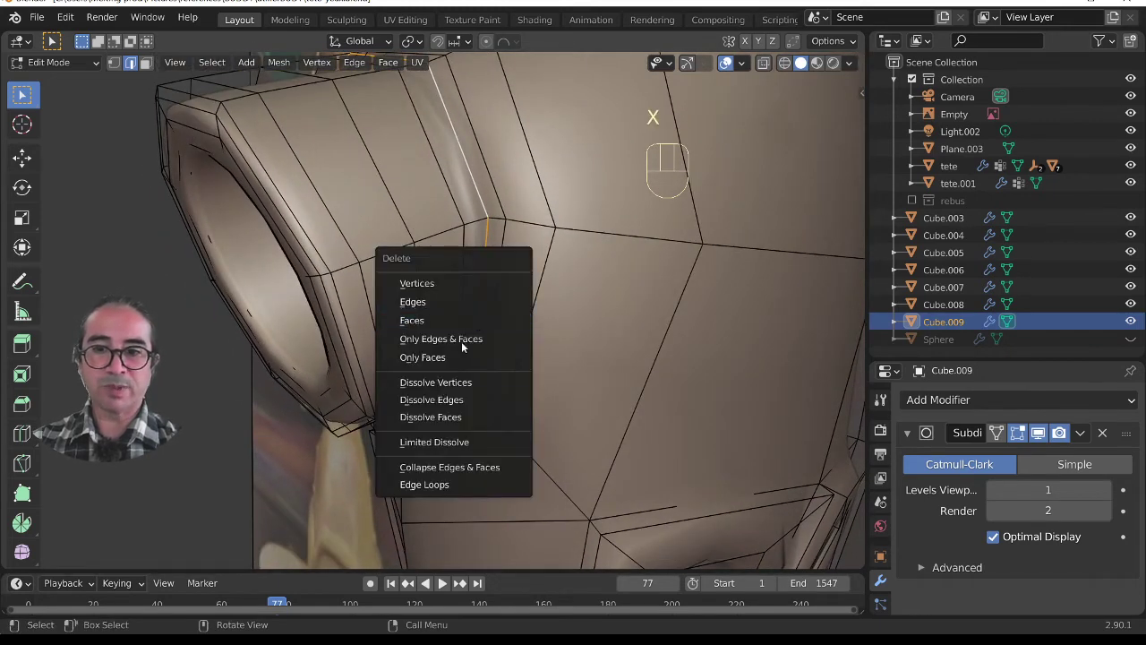
click(435, 484)
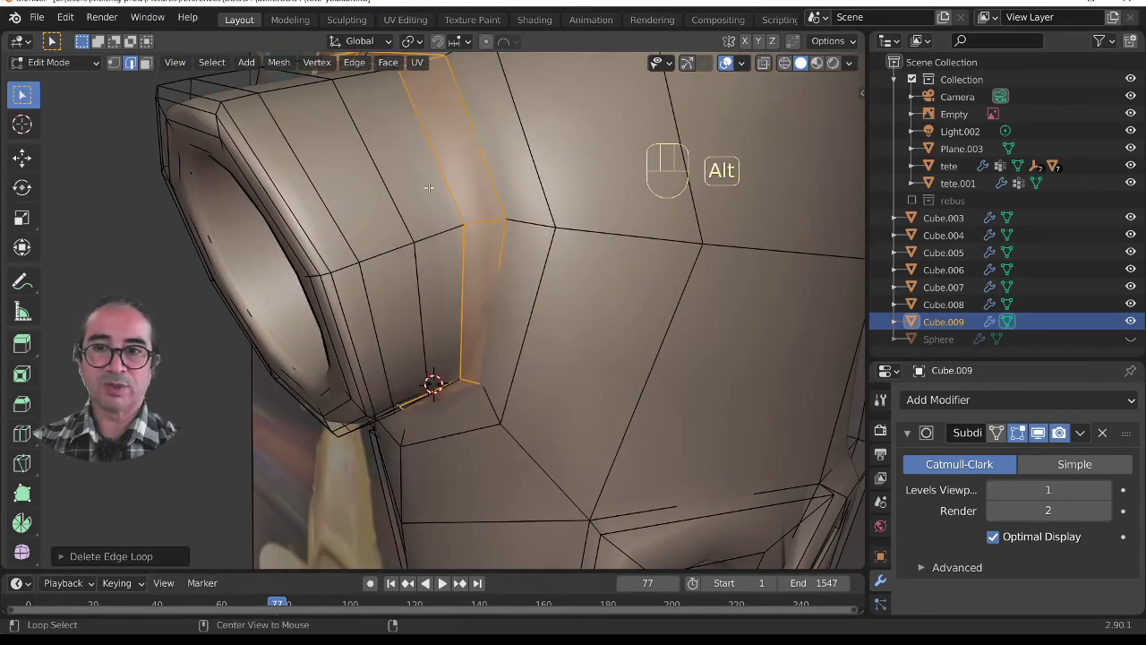
Step: Dissolve the next edge loop at the side tube's base and check the smoothed joint in Object Mode
alt+click(437, 390)
key(x)
click(435, 166)
scroll(490, 288, down, 4)
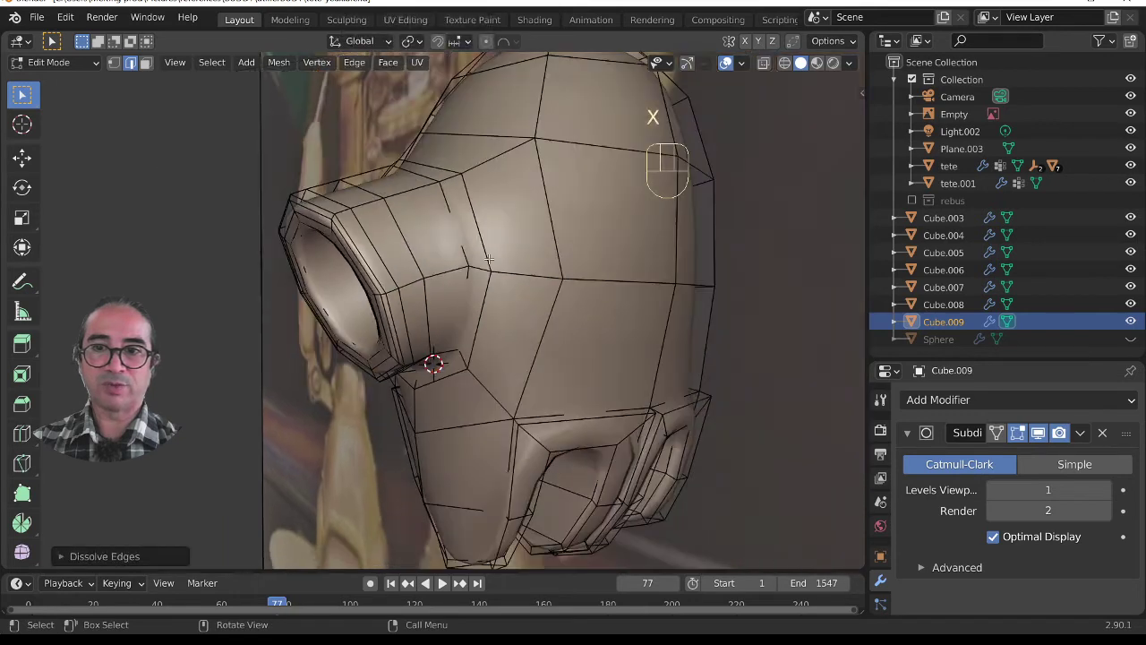
key(Tab)
middle_drag(490, 287, 471, 331)
key(Tab)
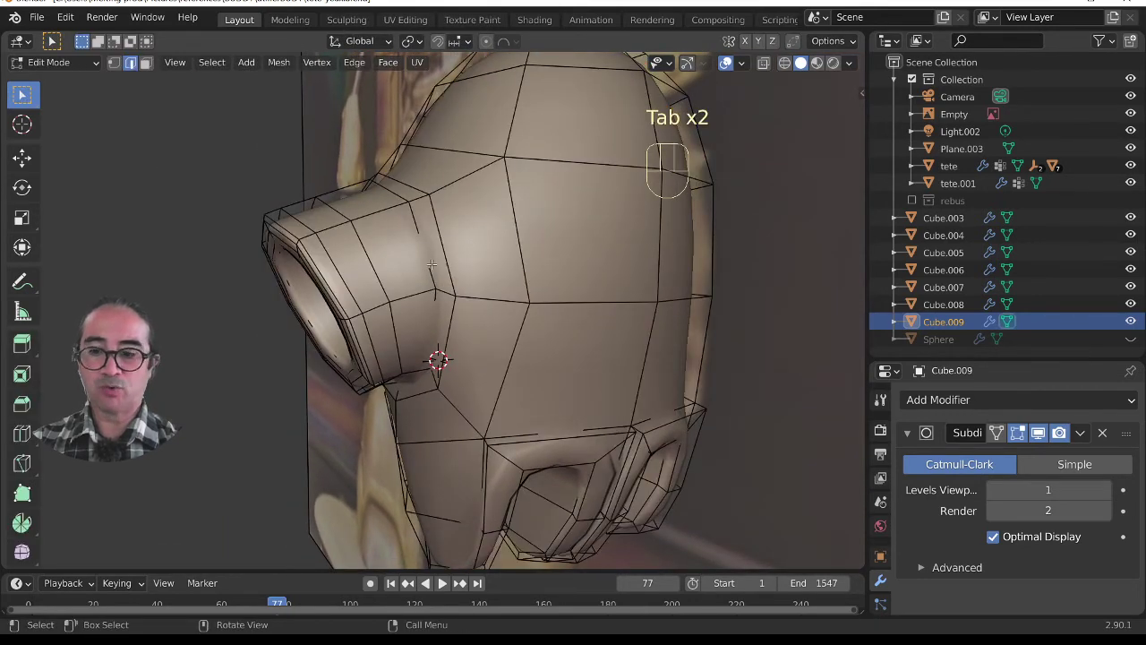
Step: Delete one more edge loop at the side tube's base and inspect the body in Object Mode
alt+click(432, 265)
key(x)
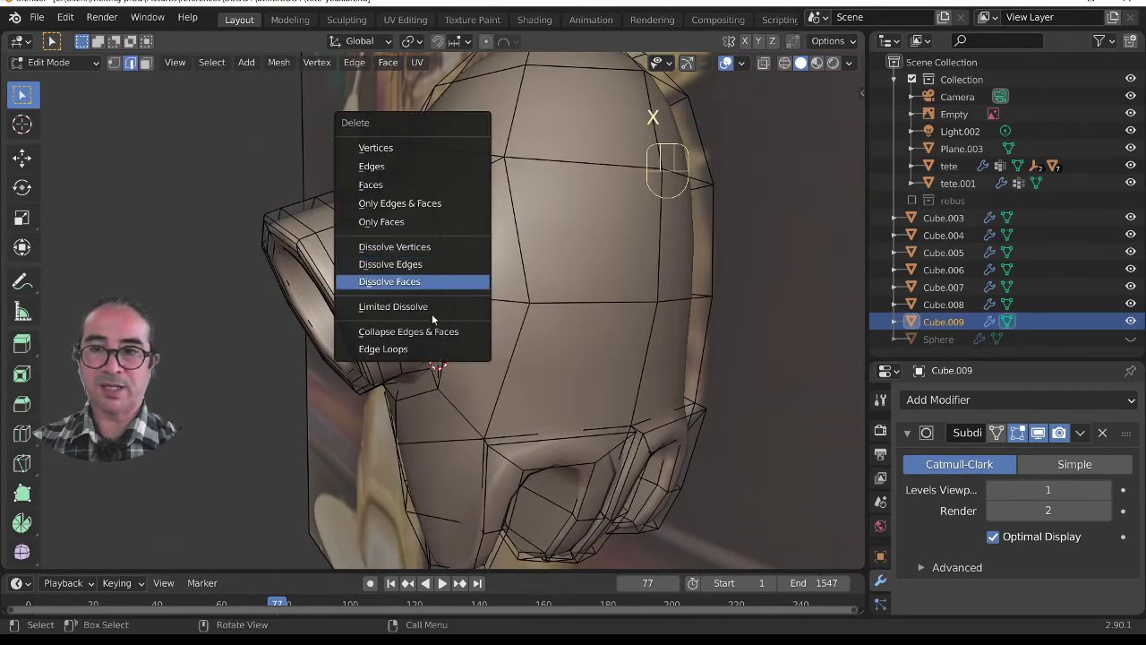
click(401, 352)
key(Tab)
middle_drag(404, 391, 618, 402)
scroll(406, 332, down, 2)
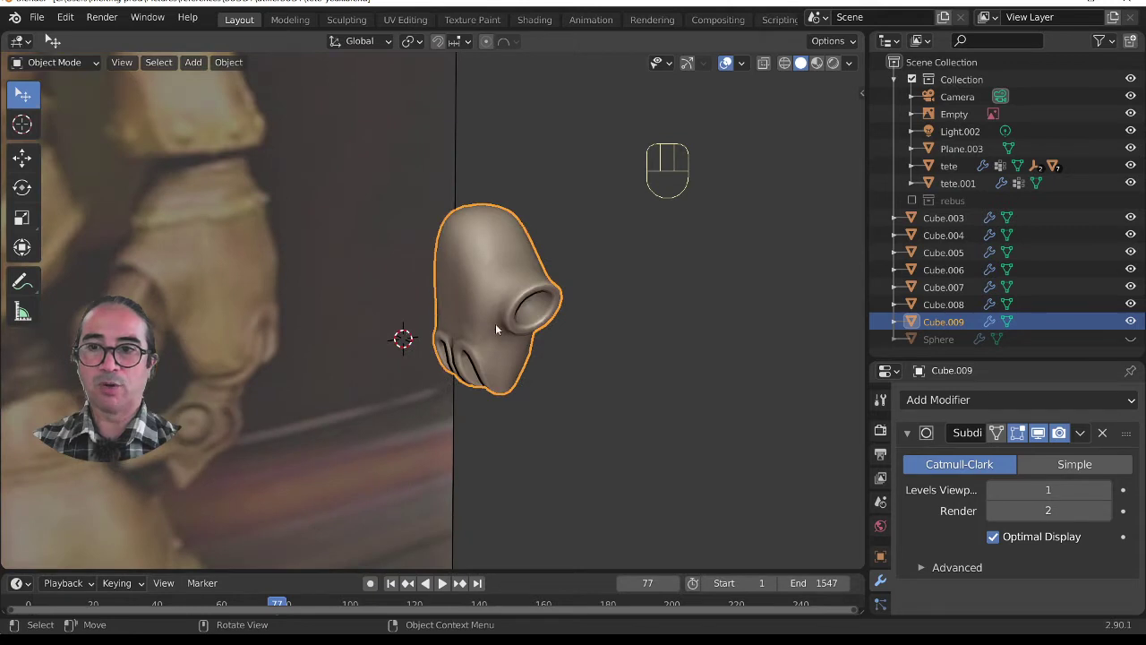
Step: Back in Edit Mode, move the short edge on the body beside the side tube along the X axis
key(Tab)
scroll(496, 321, up, 3)
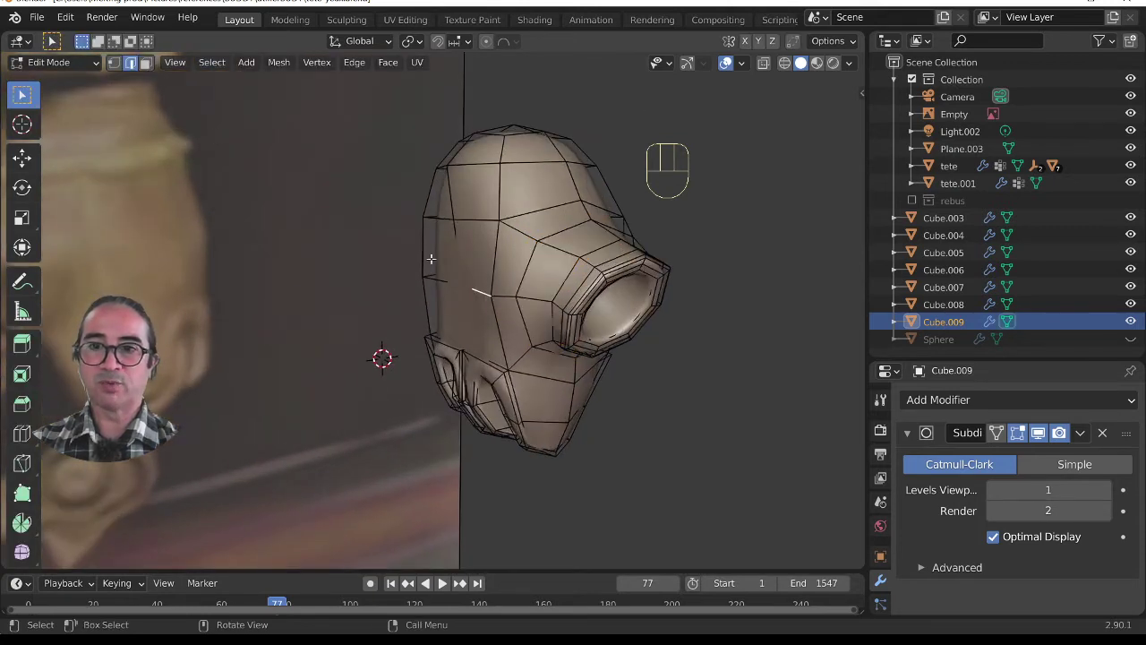
key(g)
key(y)
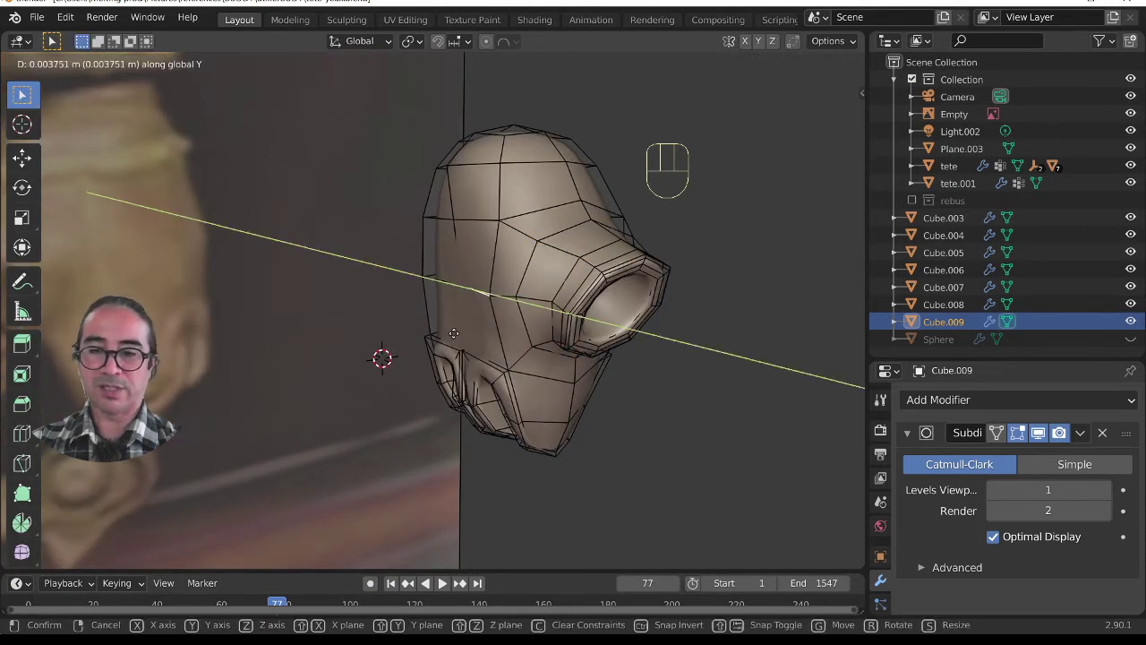
key(x)
click(461, 324)
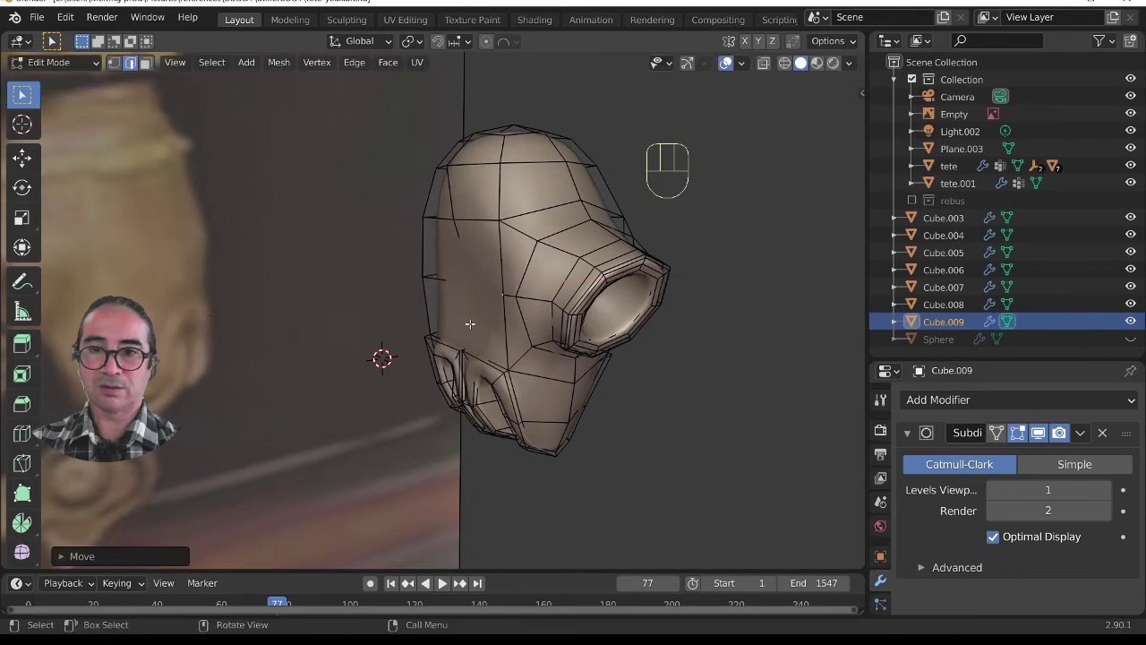
Step: Move the edge beneath the side tube's base along the X axis and check the shape in Object Mode
middle_drag(461, 324, 510, 360)
click(512, 307)
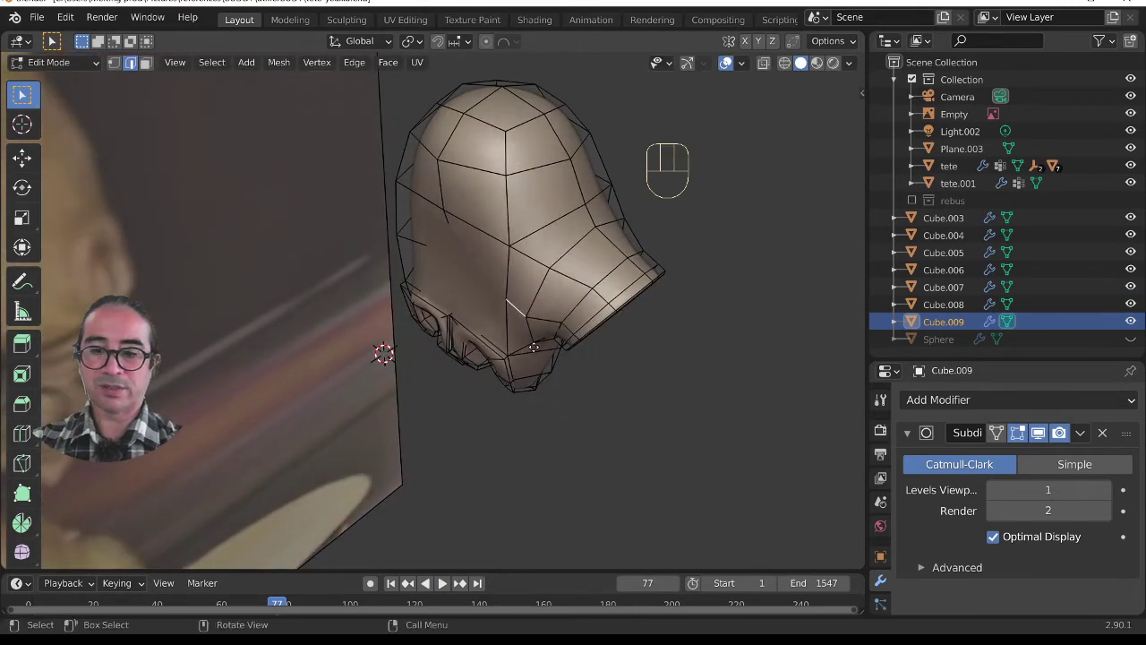
key(g)
key(x)
click(538, 312)
middle_drag(538, 312, 376, 226)
key(Tab)
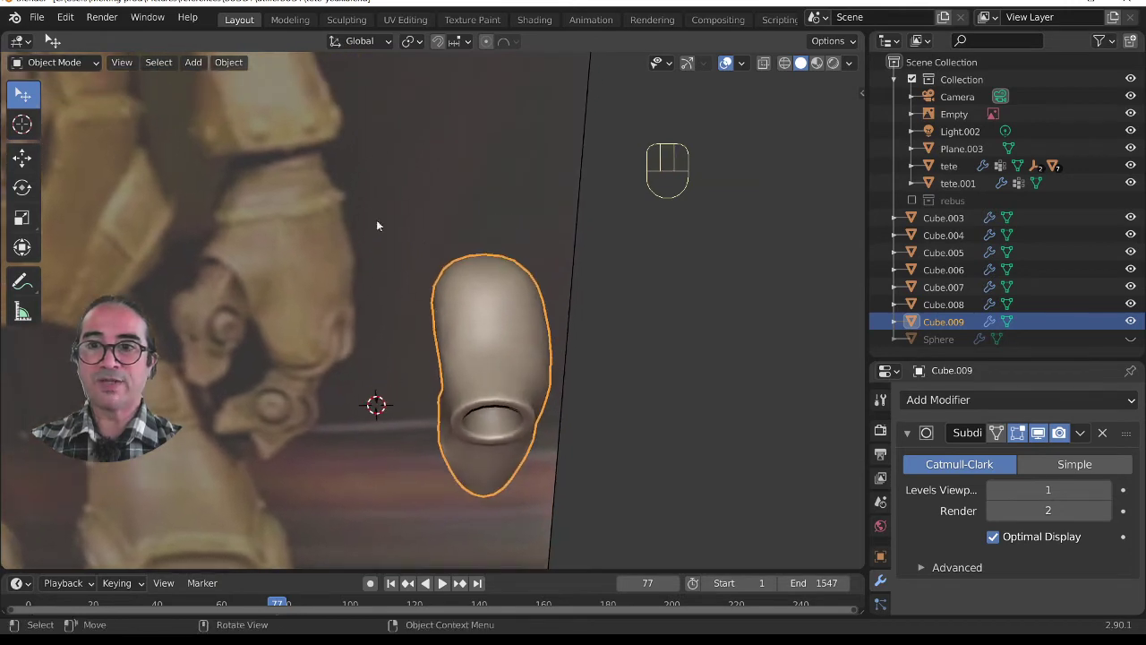
Step: Return to Edit Mode with face select and select the four faces capping the body's upper end
key(Tab)
middle_drag(573, 356, 389, 192)
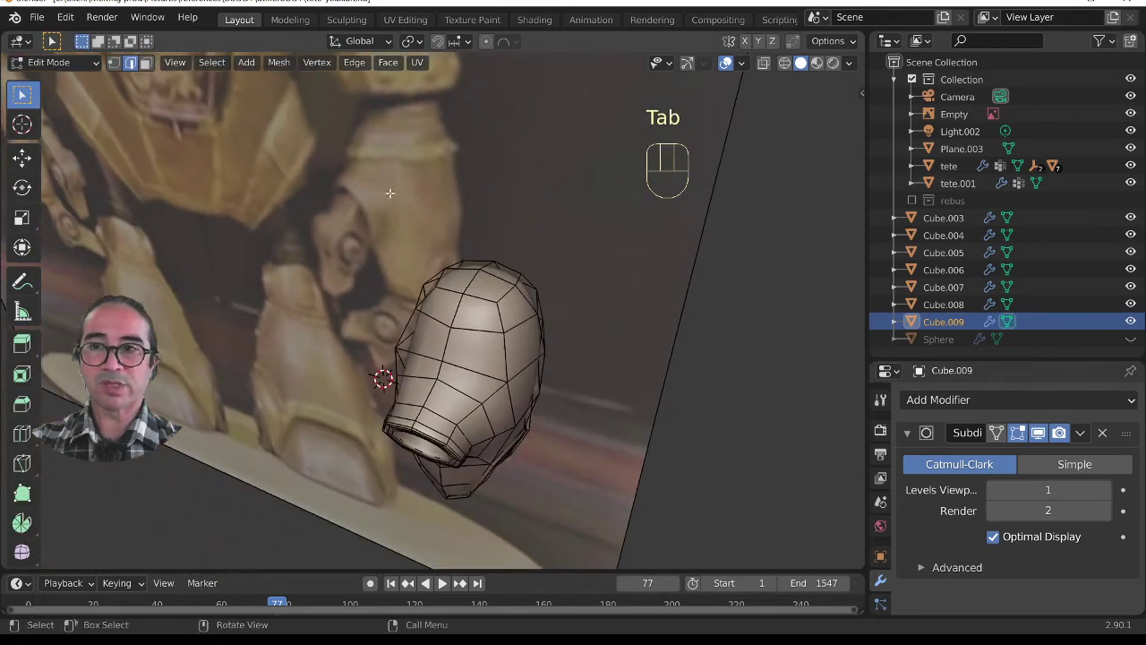
click(147, 62)
middle_drag(627, 314, 513, 334)
shift+click(457, 317)
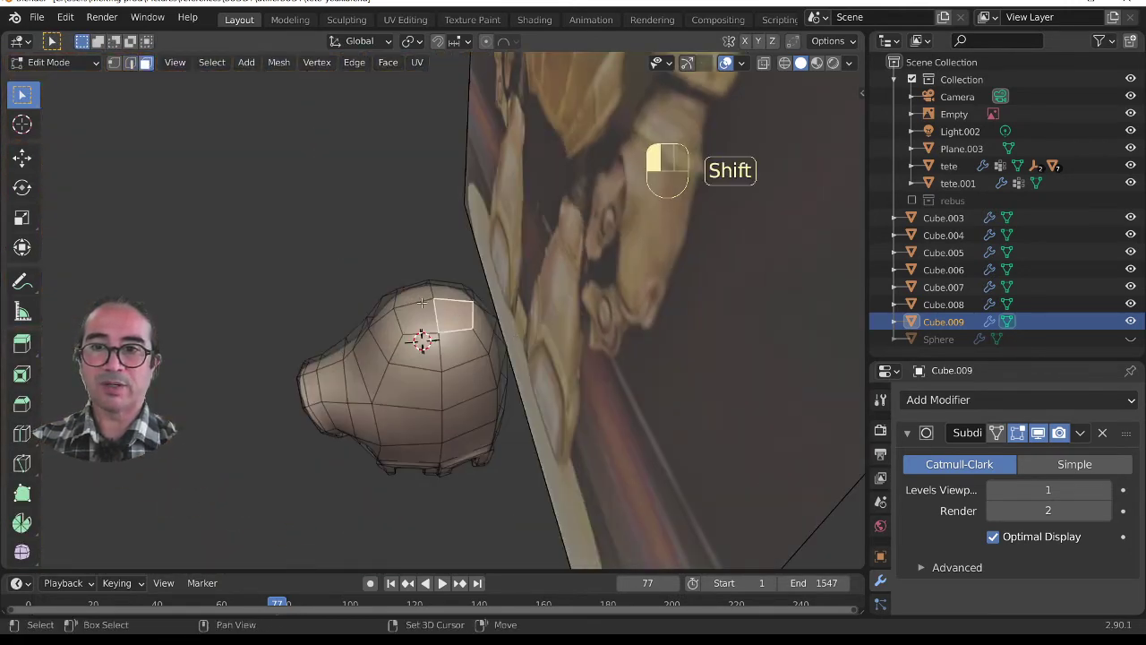
shift+click(428, 297)
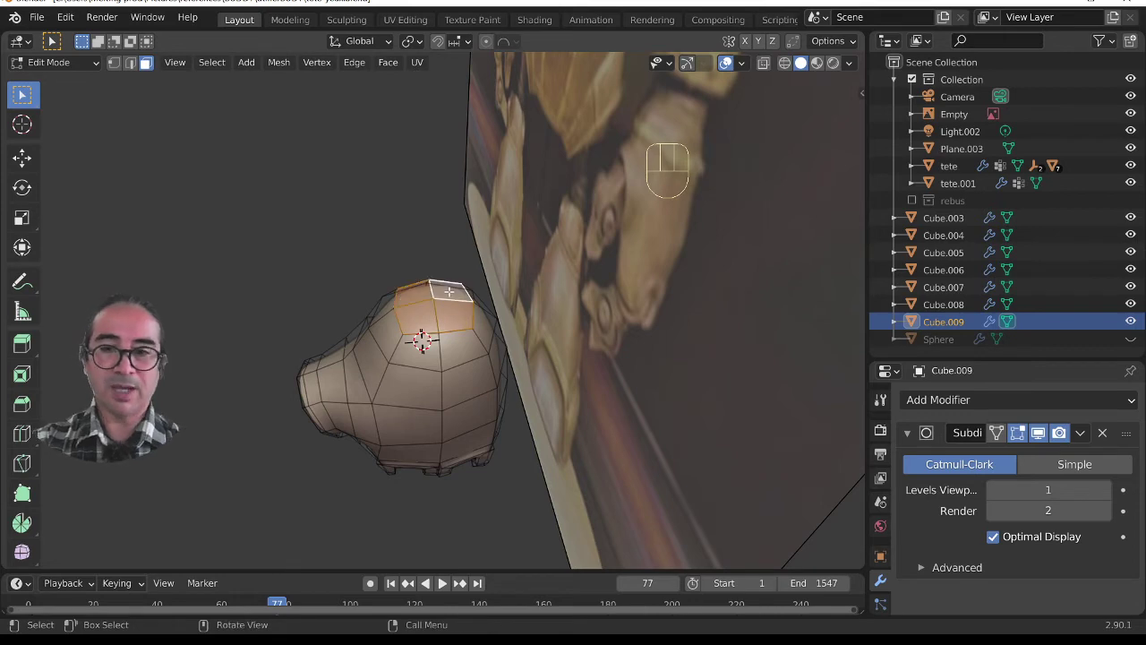
Step: In front view, raise the selected cap faces to lengthen the body and rotate them by about -16 degrees
key(KP_1)
key(g)
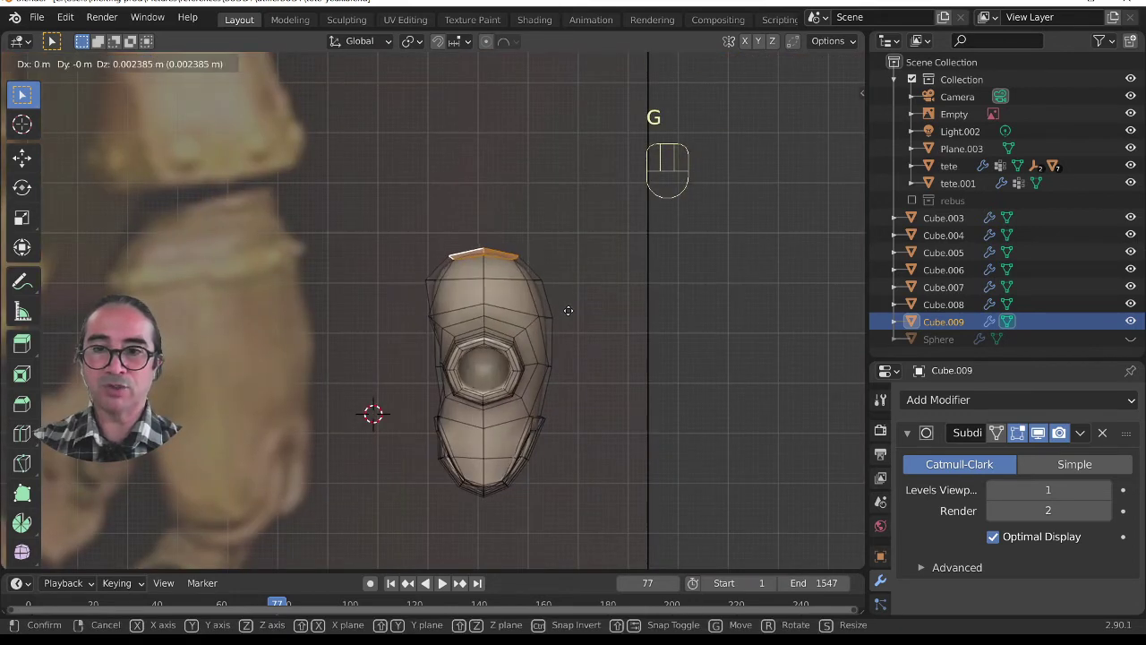
click(563, 285)
key(r)
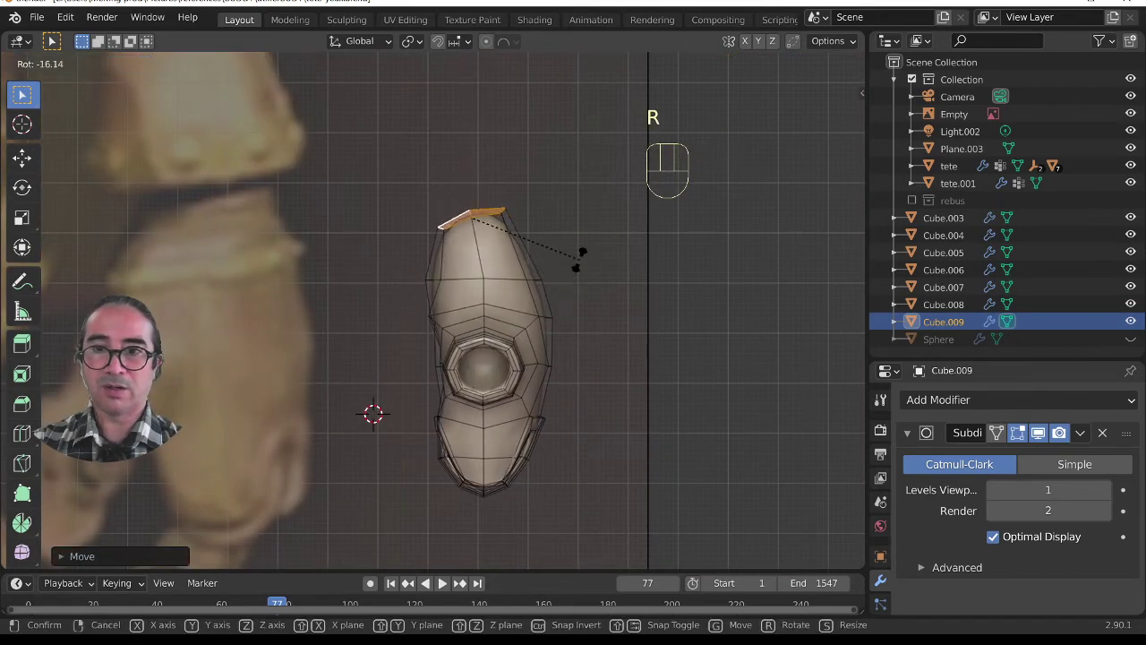
click(580, 256)
middle_drag(577, 335, 450, 283)
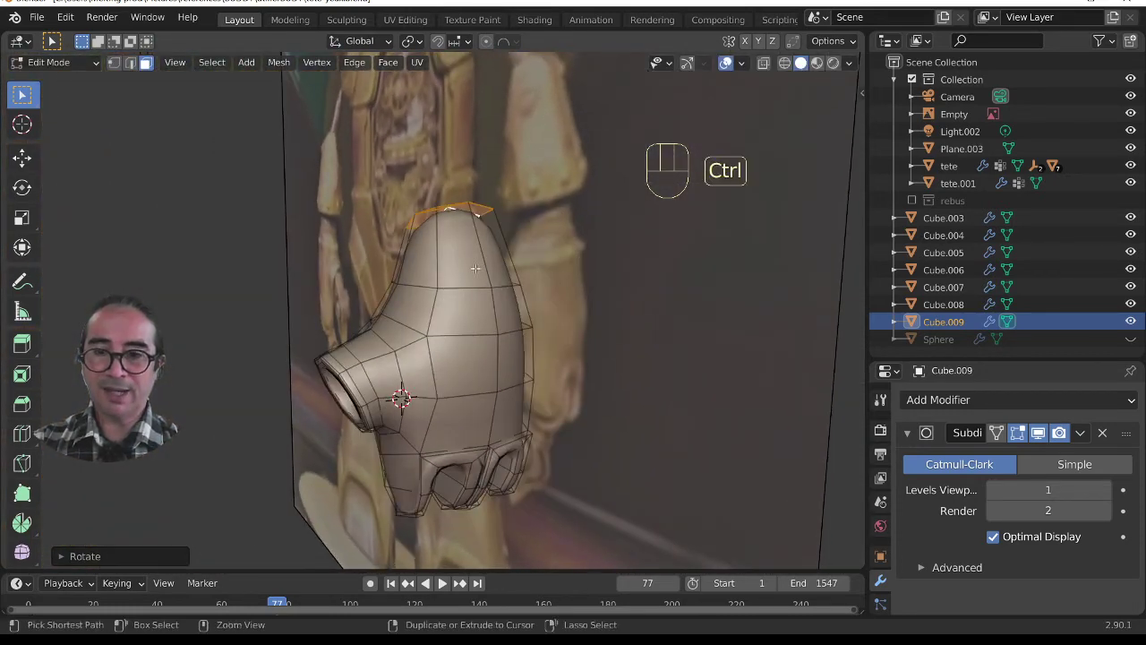
Step: Add six evenly spaced loop cuts around the lengthened upper section without sliding them
key(ctrl+r)
scroll(466, 271, up, 4)
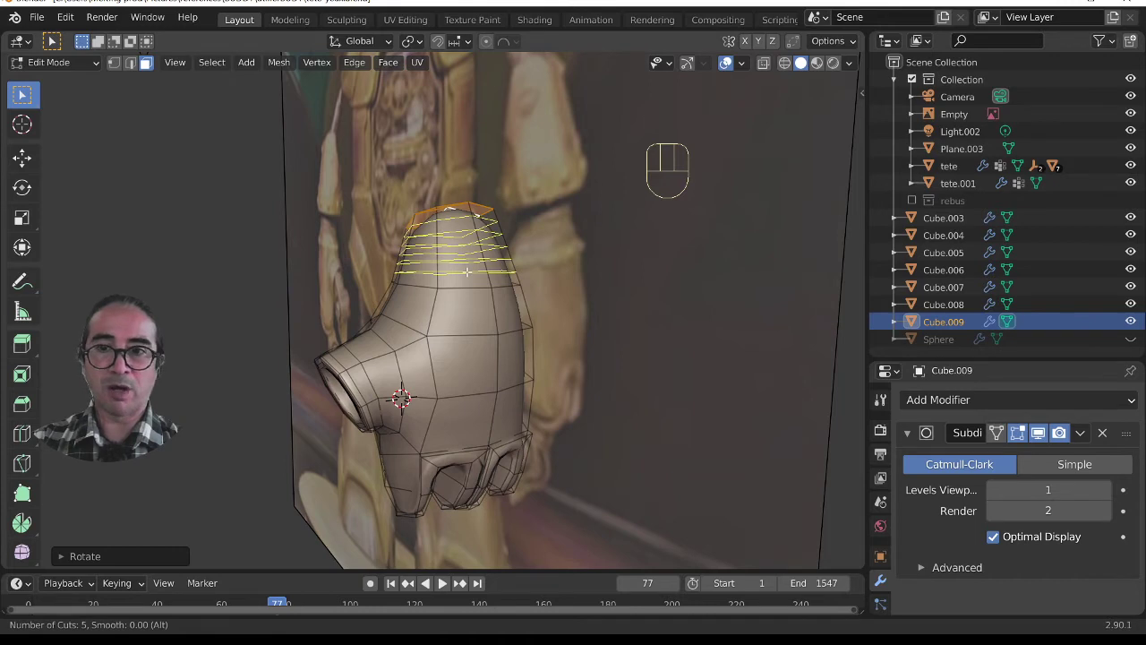
click(466, 271)
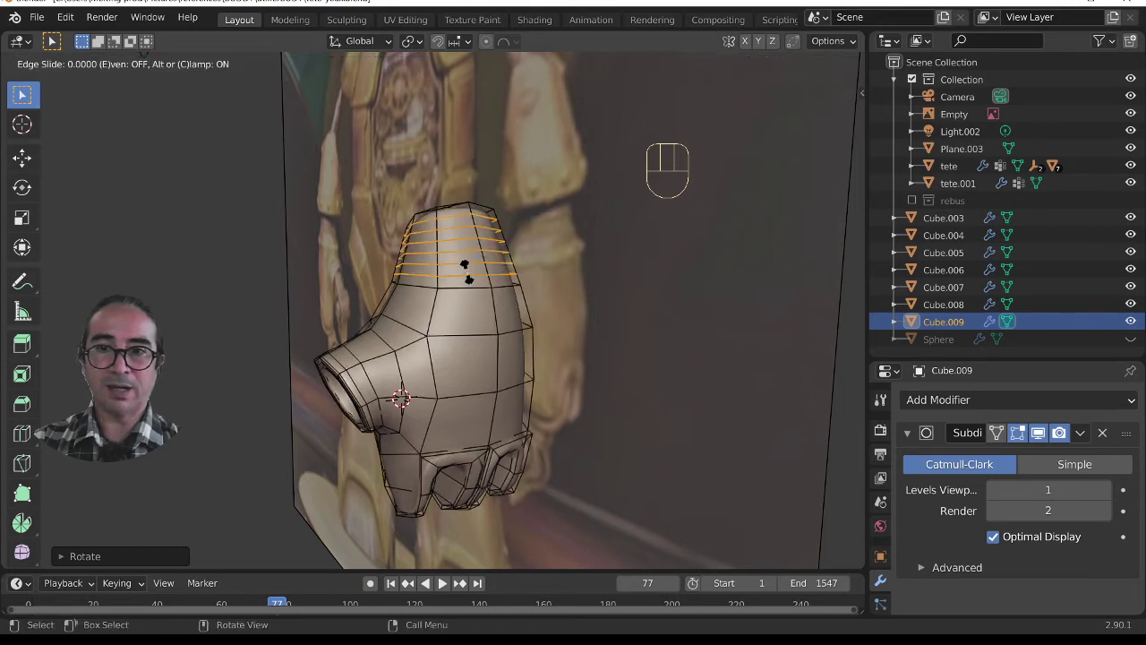
right_click(466, 272)
Step: Select every second edge loop of the upper section, scale the three loops up into ridges and check the shape in Object Mode
shift+middle_drag(536, 290, 444, 378)
scroll(451, 310, up, 5)
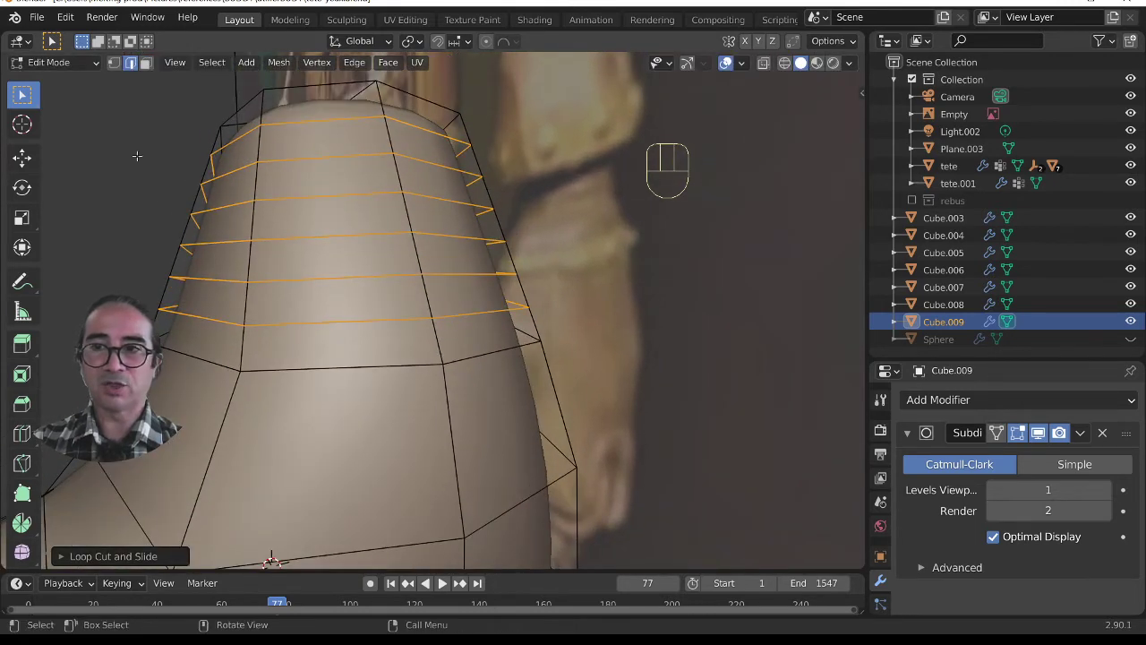
alt+click(212, 325)
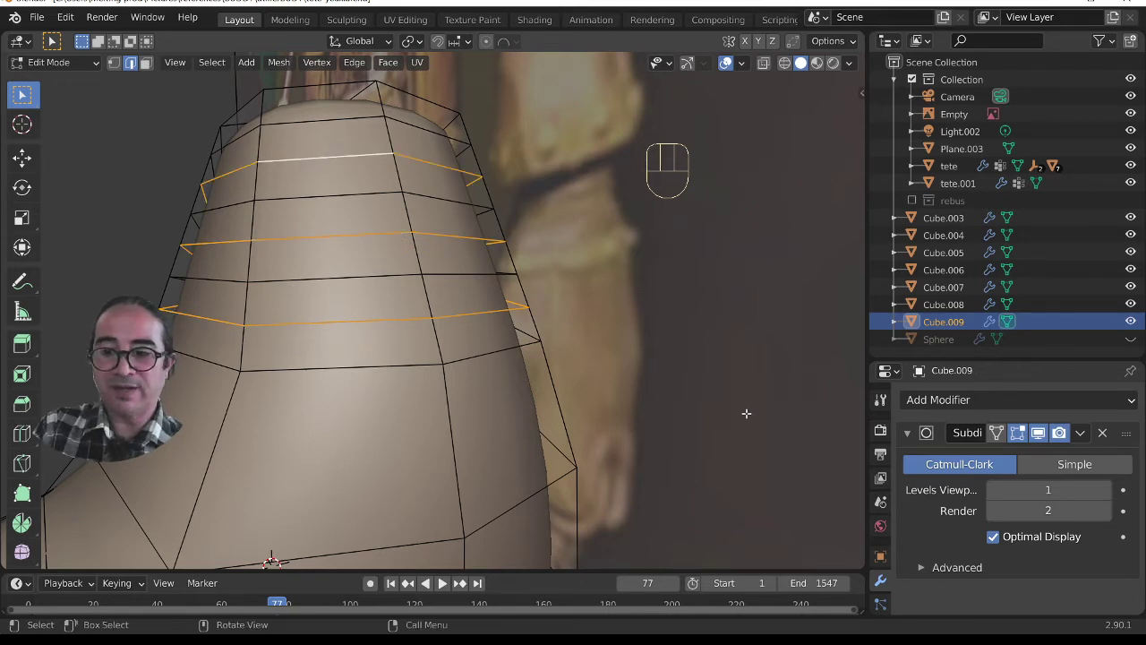
key(s)
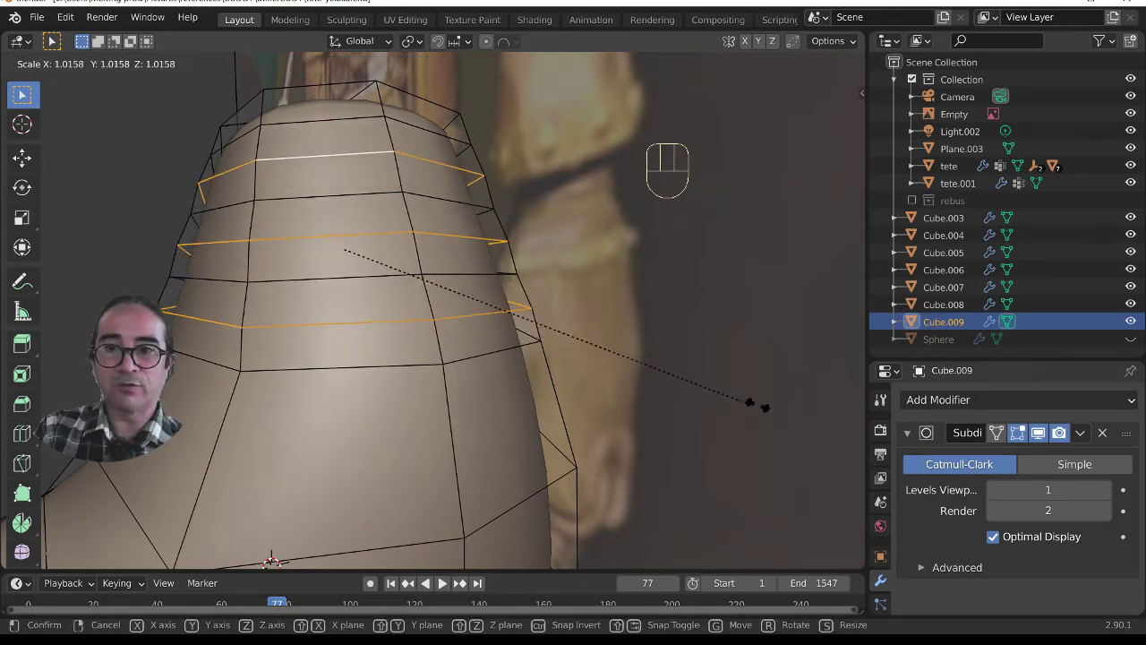
click(839, 421)
middle_drag(840, 421, 422, 480)
key(Tab)
scroll(422, 478, down, 5)
mouse_move(468, 417)
middle_down()
mouse_move(428, 421)
mouse_move(463, 401)
middle_up()
Step: Scale the three ridge loops back down slightly in Edit Mode to soften the ribs and review the smoothed body
key(Tab)
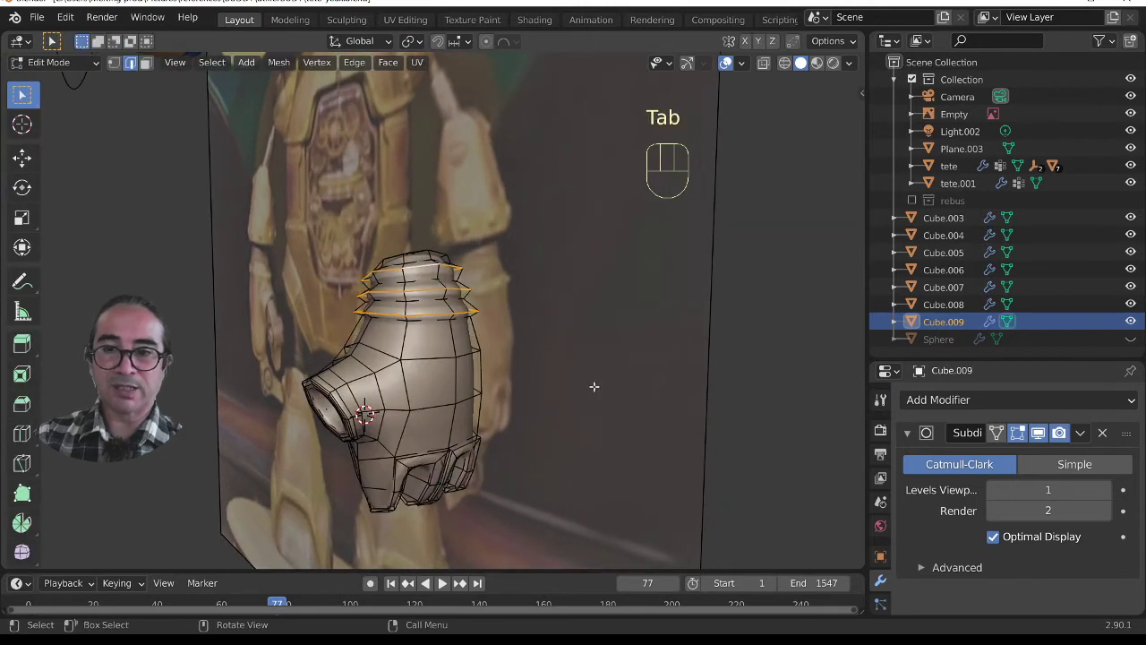
key(s)
click(568, 384)
key(Tab)
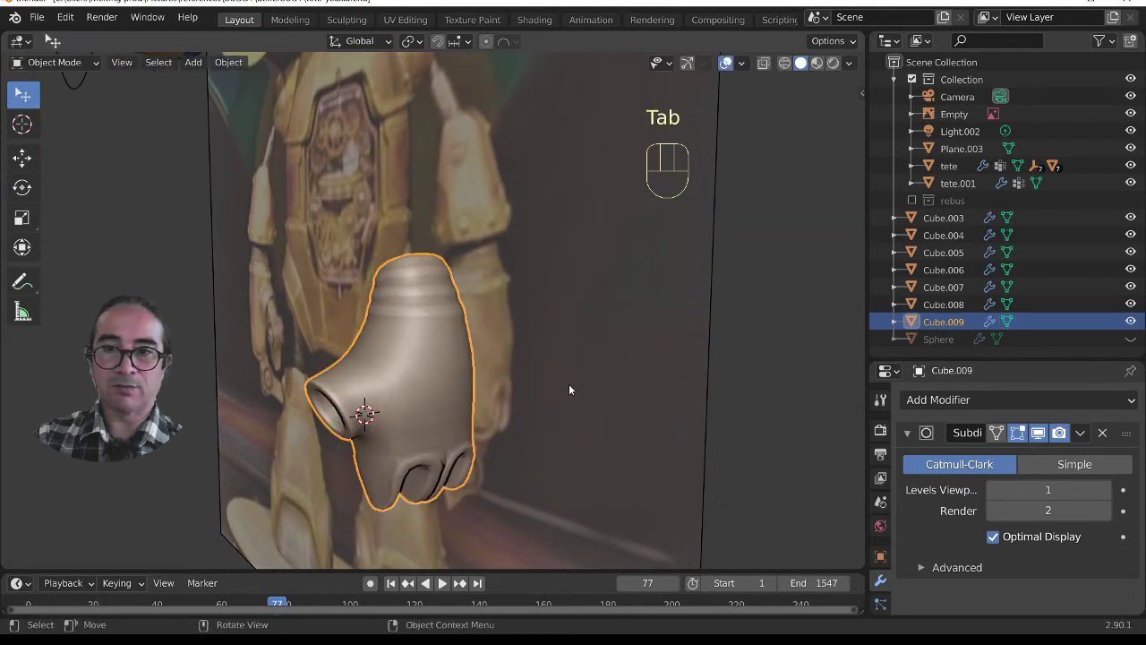
middle_drag(512, 295, 506, 304)
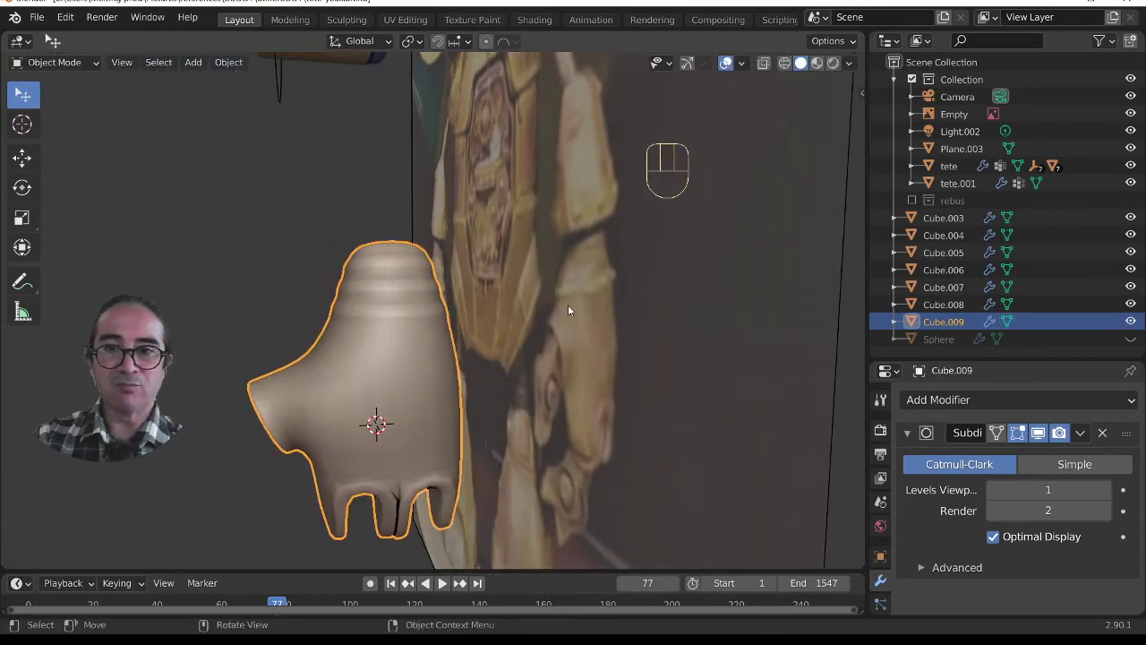
Step: Add two loop cuts around the body just beneath the lowest rib, sliding both up close to it
key(Tab)
scroll(391, 346, up, 3)
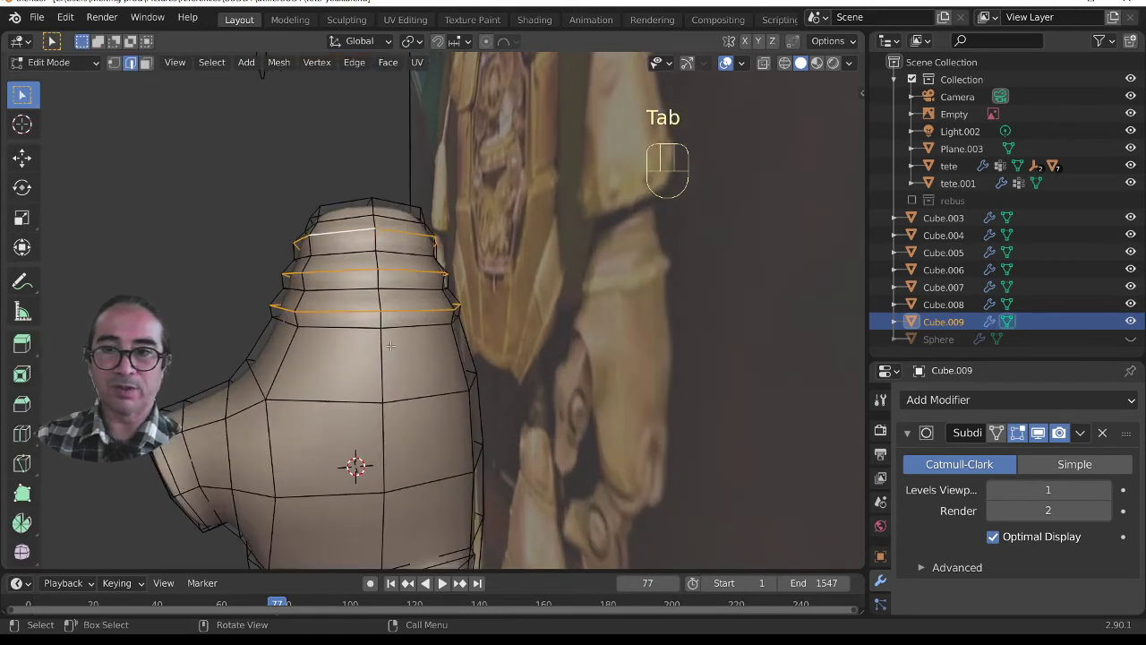
key(ctrl+r)
click(302, 346)
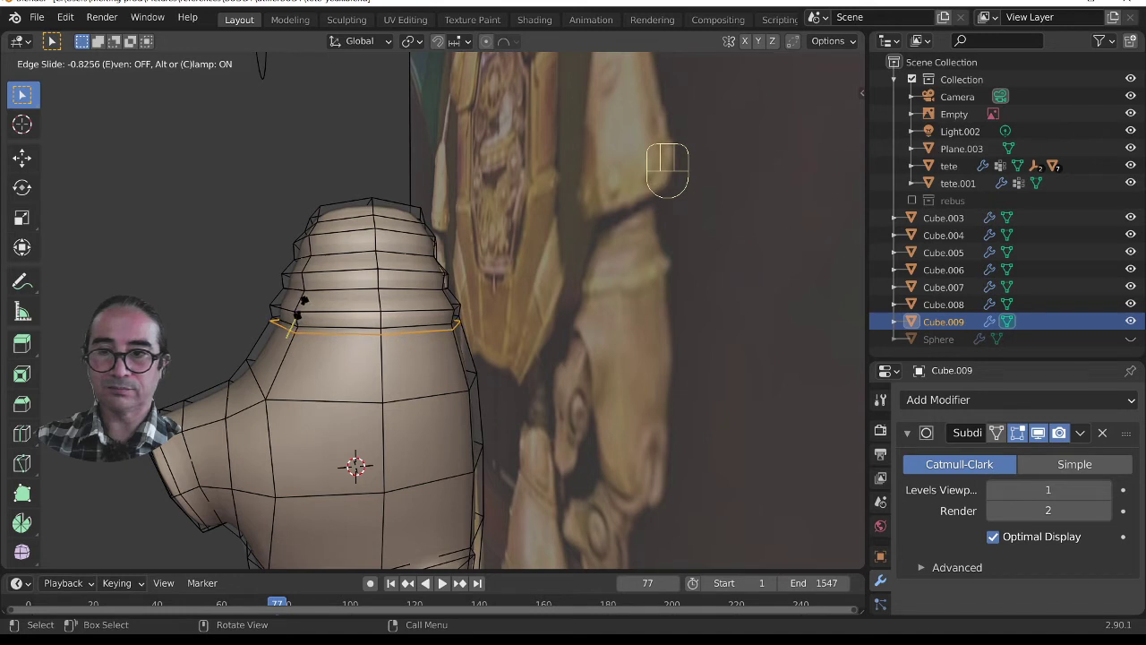
click(300, 307)
key(ctrl+r)
click(295, 361)
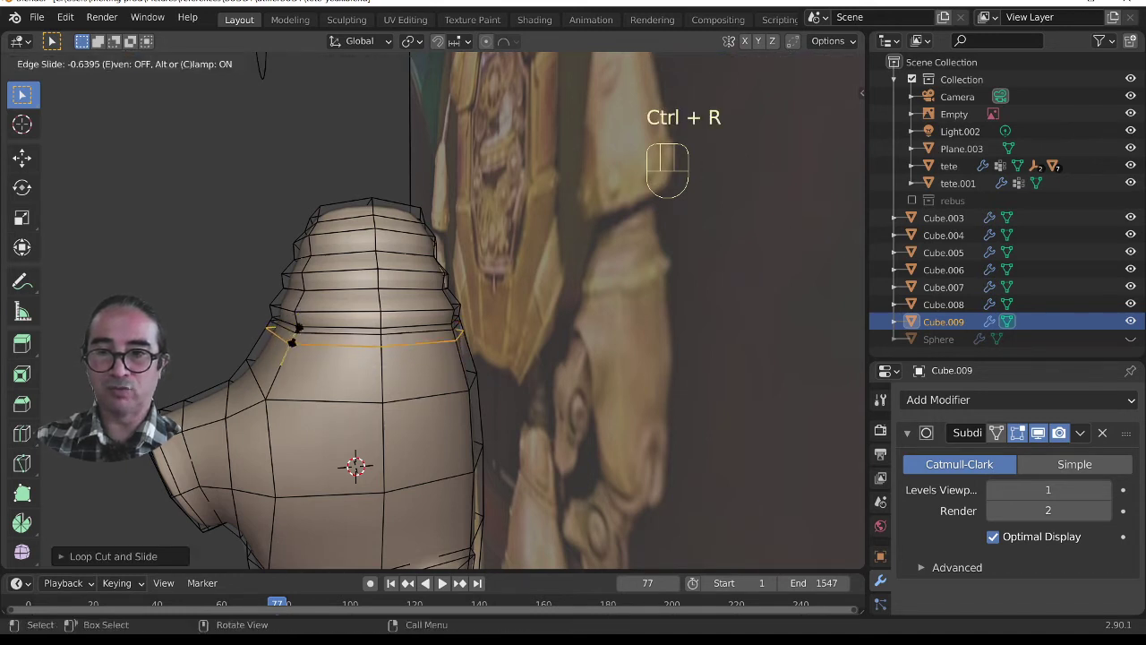
click(316, 338)
Step: Select the upper of the two new loops, scale it outward into a raised ring and inspect it in Object Mode
alt+click(319, 333)
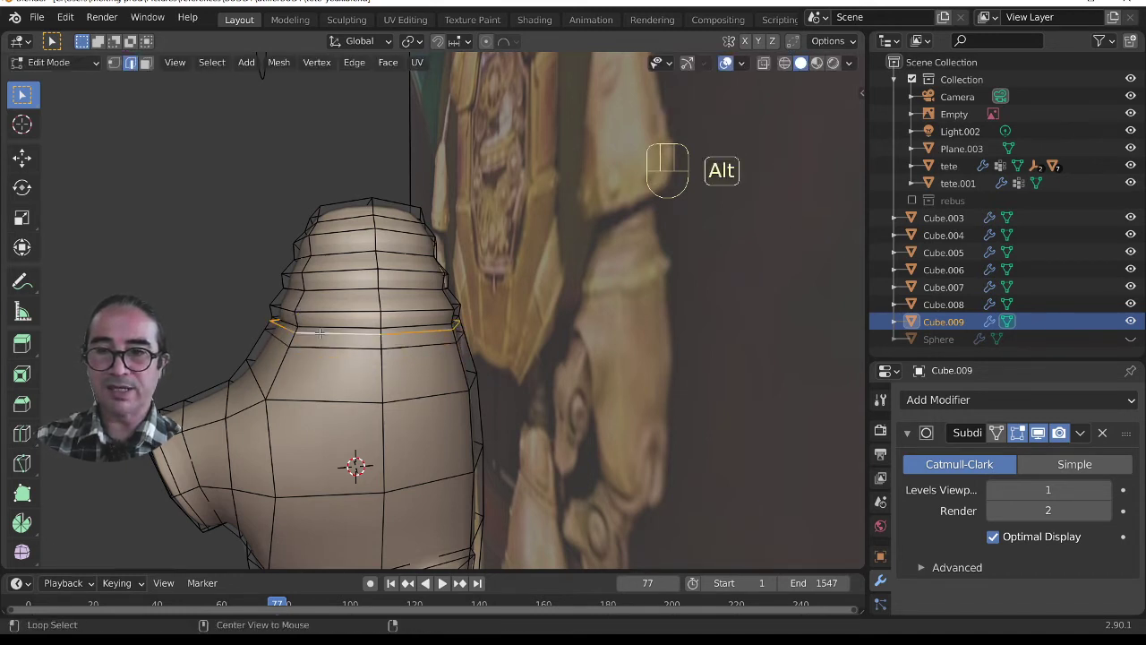
key(s)
click(536, 418)
key(Tab)
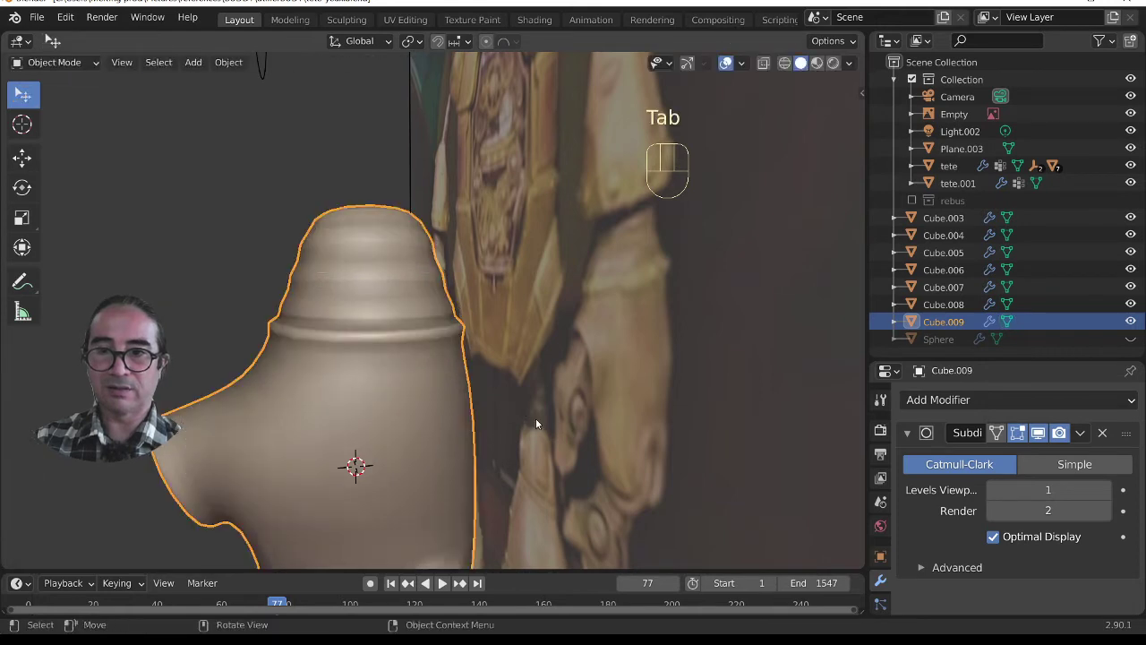
middle_drag(535, 418, 449, 418)
Step: Move the edge loop just above the raised ring slightly up along the Z axis and check the result
key(Tab)
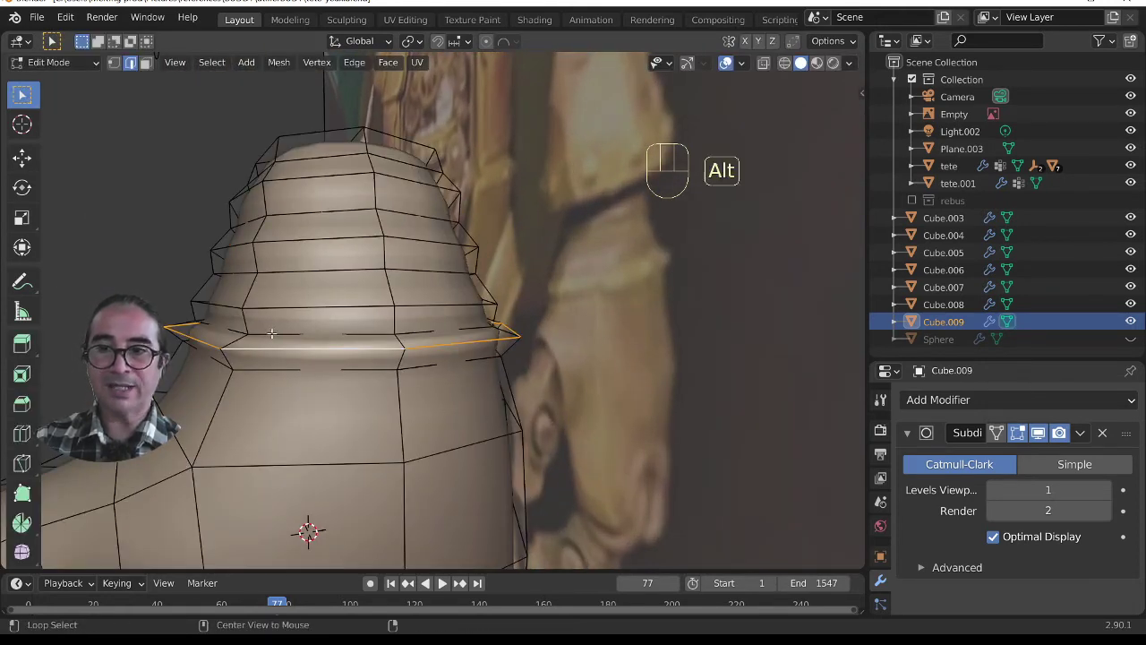
key(g)
key(z)
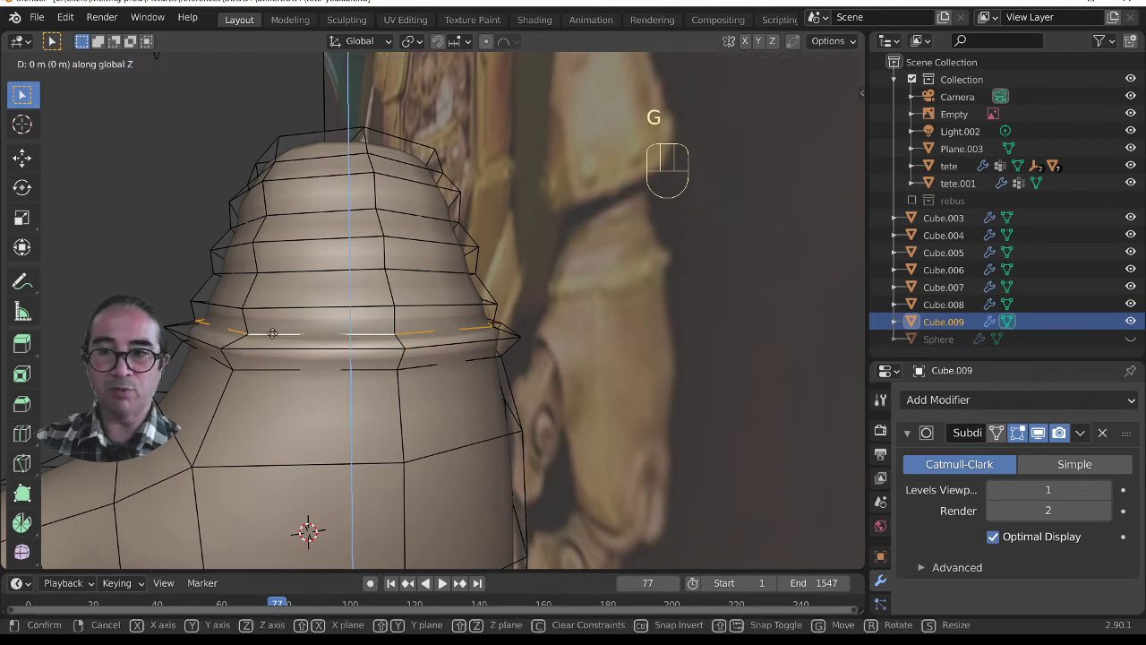
click(270, 330)
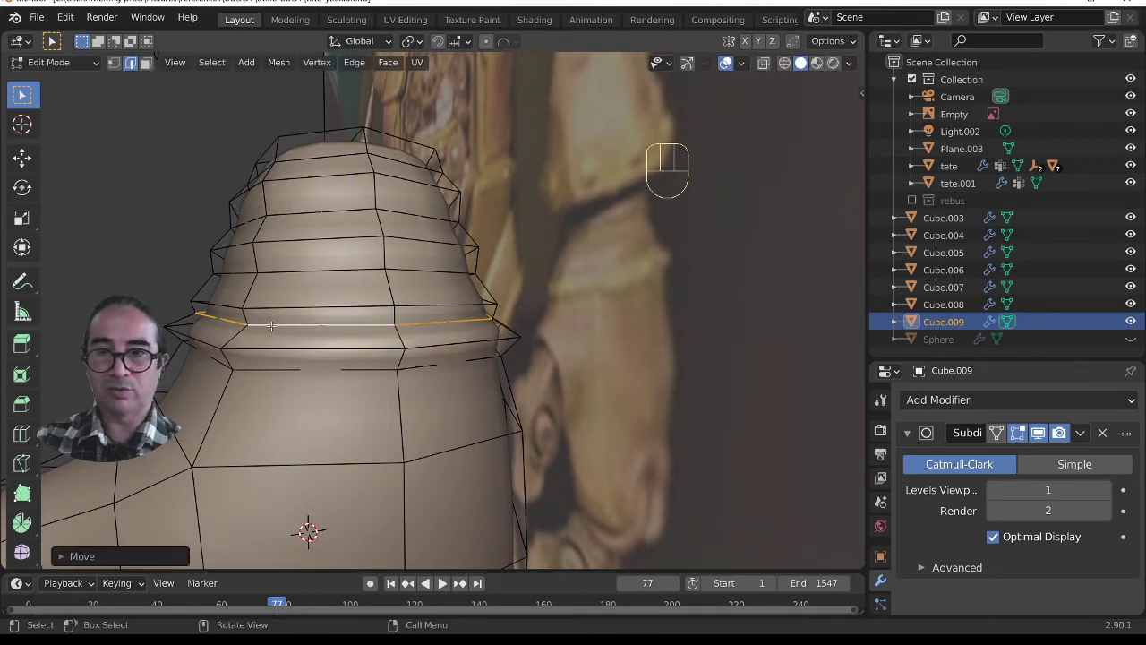
key(Tab)
middle_drag(302, 477, 379, 478)
Step: Select the edge loop just below the raised ring and move it down to widen the ring's lower slope
key(Tab)
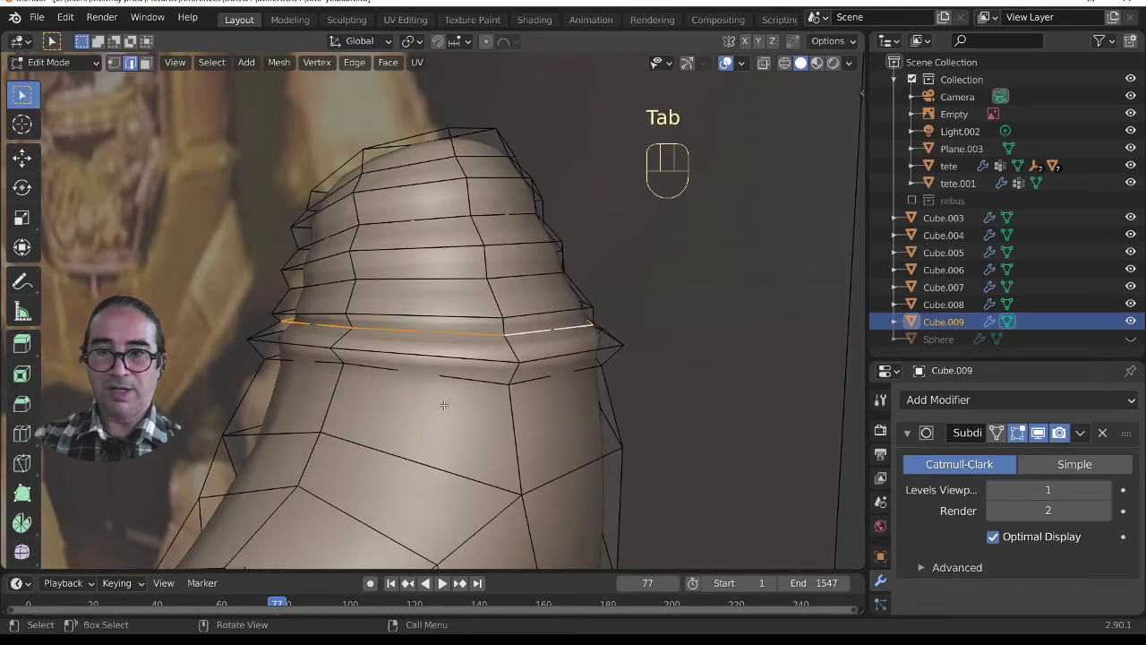
scroll(342, 386, up, 1)
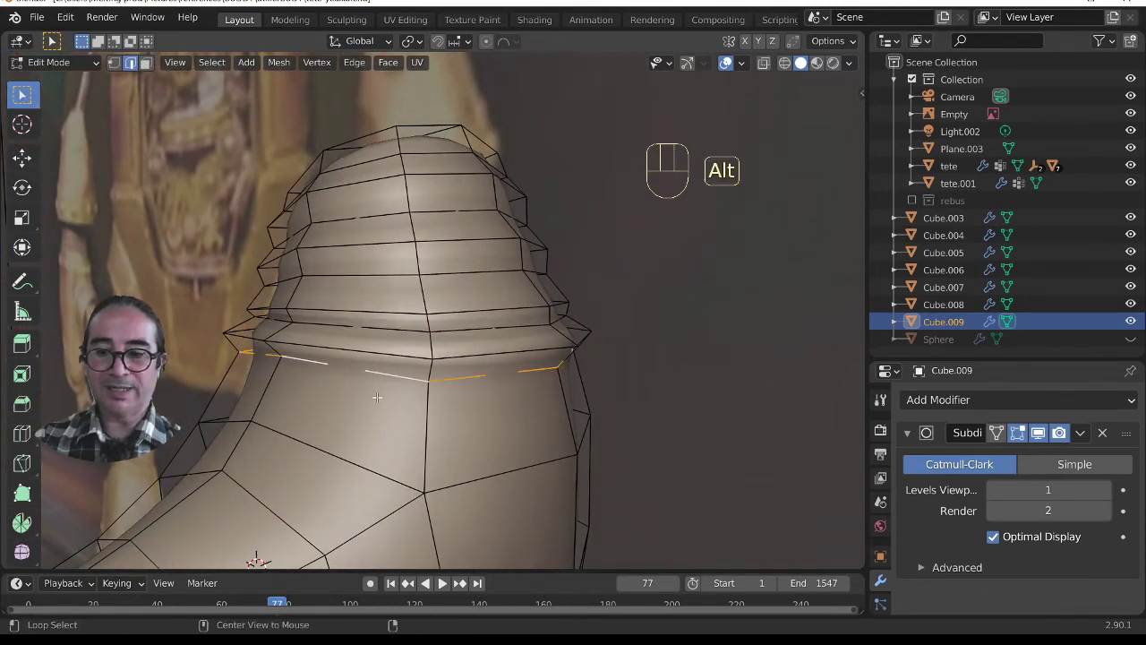
key(g)
click(376, 412)
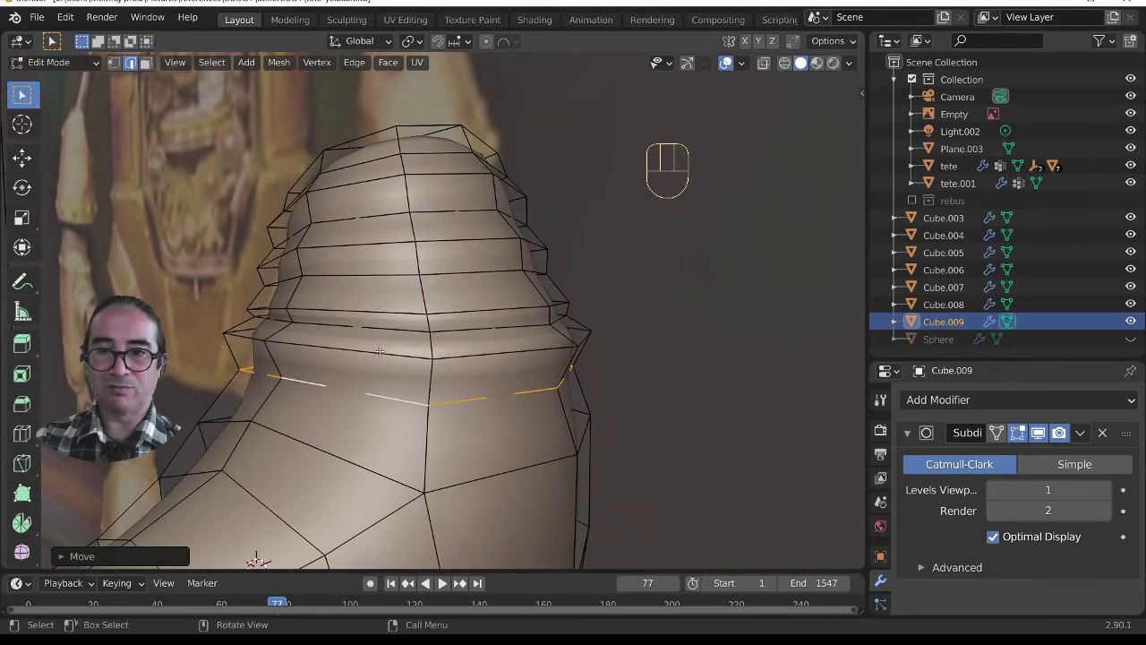
Step: Move the raised ring's own edge loop slightly along the Z axis and check the shape in Object Mode
alt+click(363, 352)
key(g)
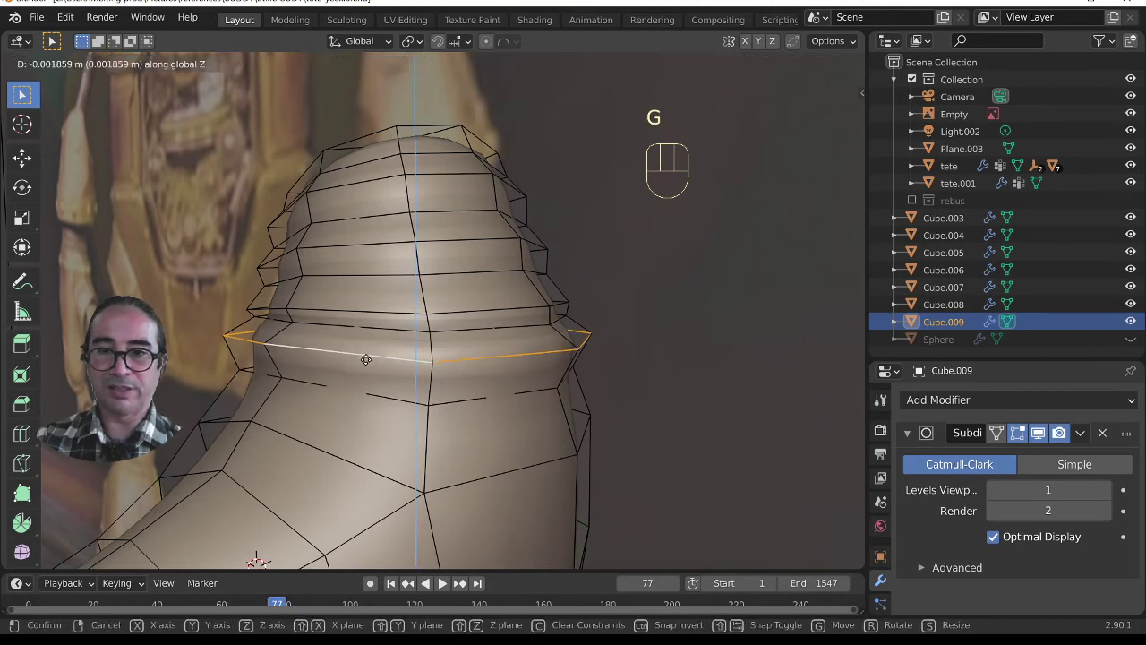
click(365, 356)
key(Tab)
middle_drag(365, 357, 417, 376)
Step: Select the rib loops just above the raised ring, scale them inward and review the body in Object Mode
key(Tab)
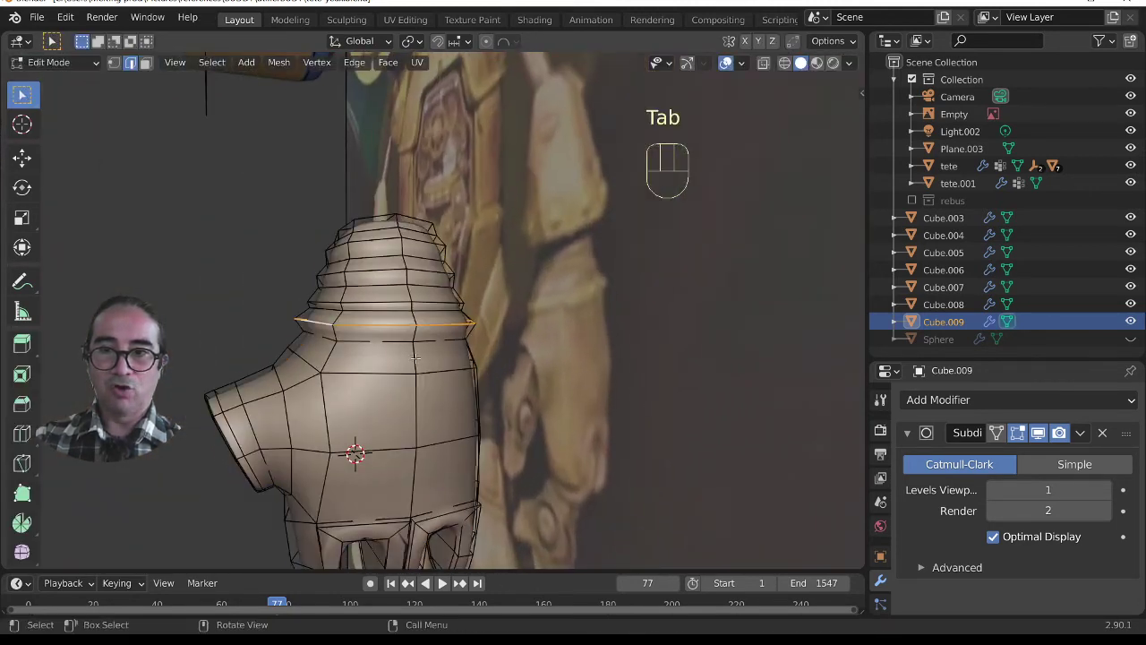
alt+shift+click(383, 285)
key(s)
click(547, 354)
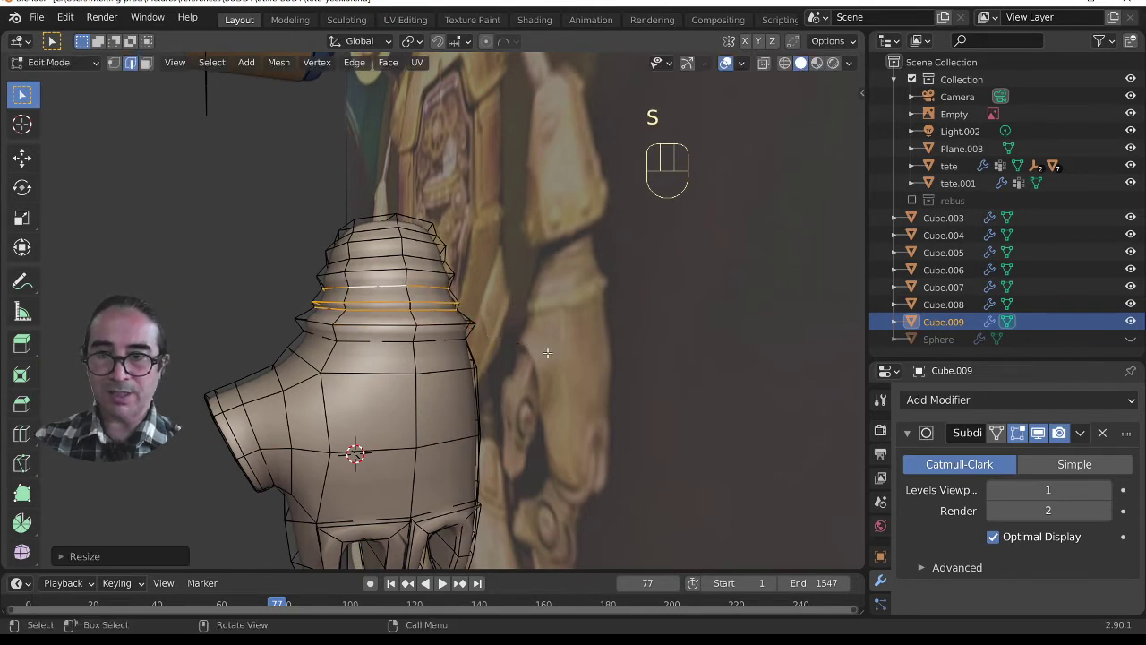
alt+shift+click(374, 273)
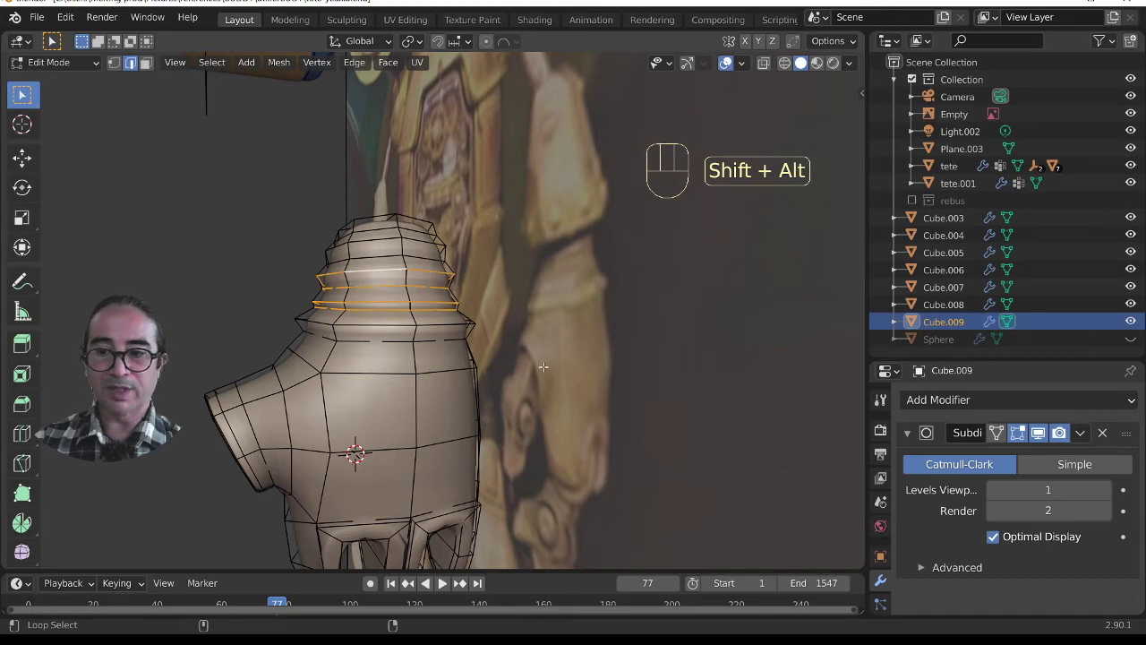
key(s)
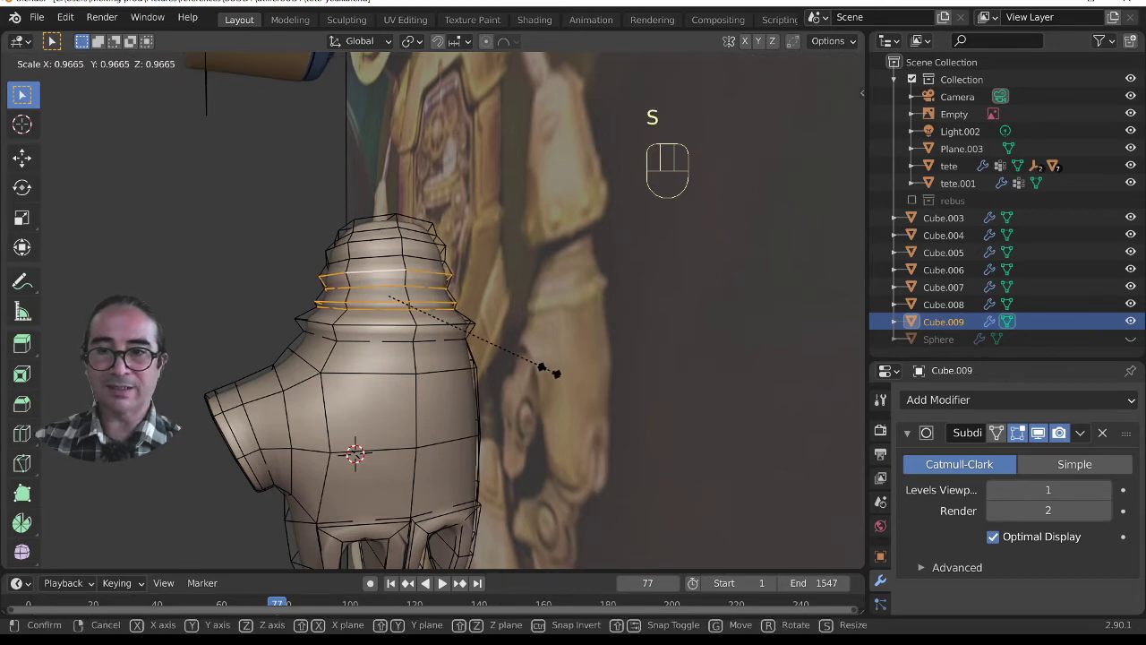
click(542, 369)
key(Tab)
middle_drag(463, 392, 517, 469)
Step: In front view, parent the first finger's lower segment Cube.004 to its upper segment Cube.003 using the Object option
key(KP_1)
scroll(517, 465, down, 3)
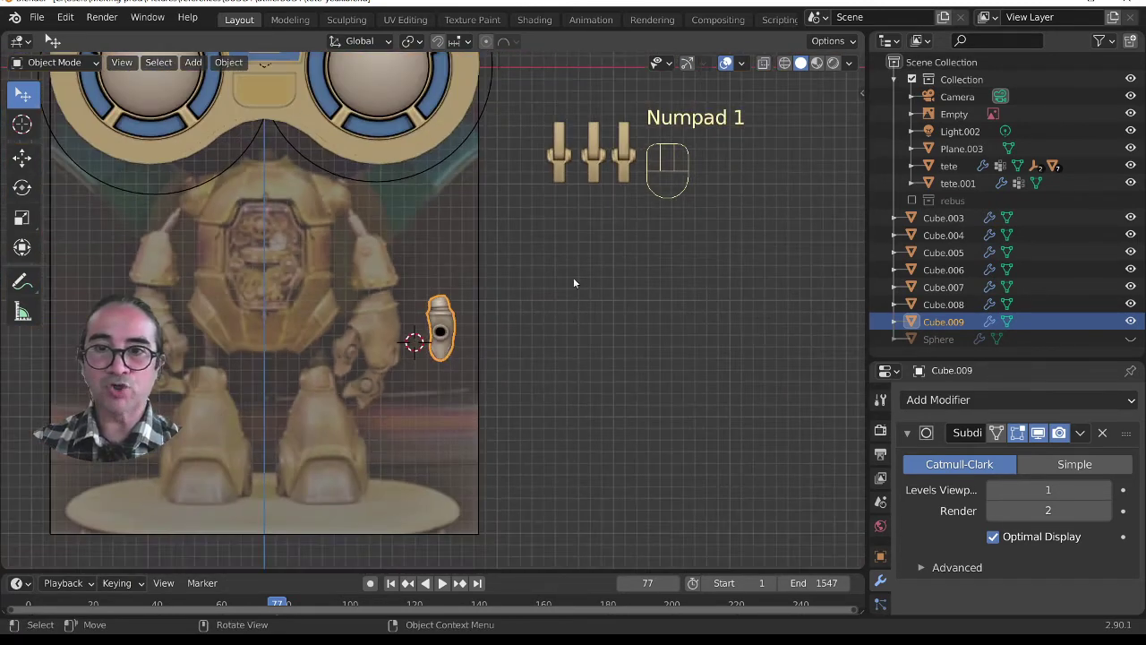
click(558, 155)
scroll(578, 202, up, 3)
shift+middle_drag(542, 218, 411, 390)
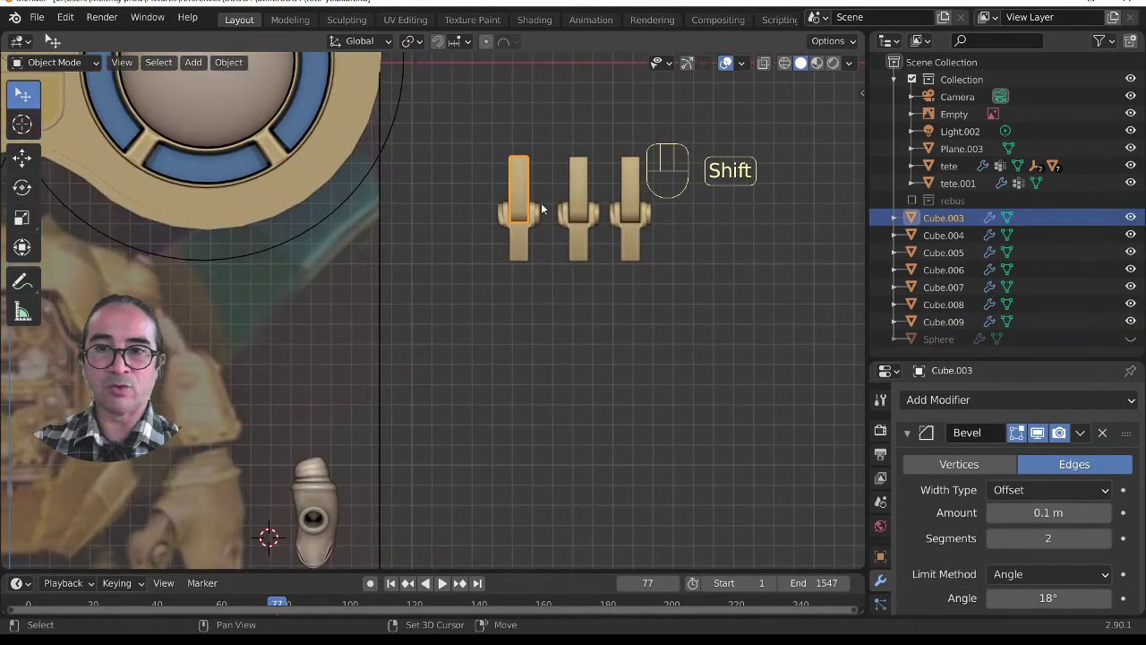
click(513, 253)
scroll(583, 208, up, 3)
shift+middle_drag(583, 208, 421, 416)
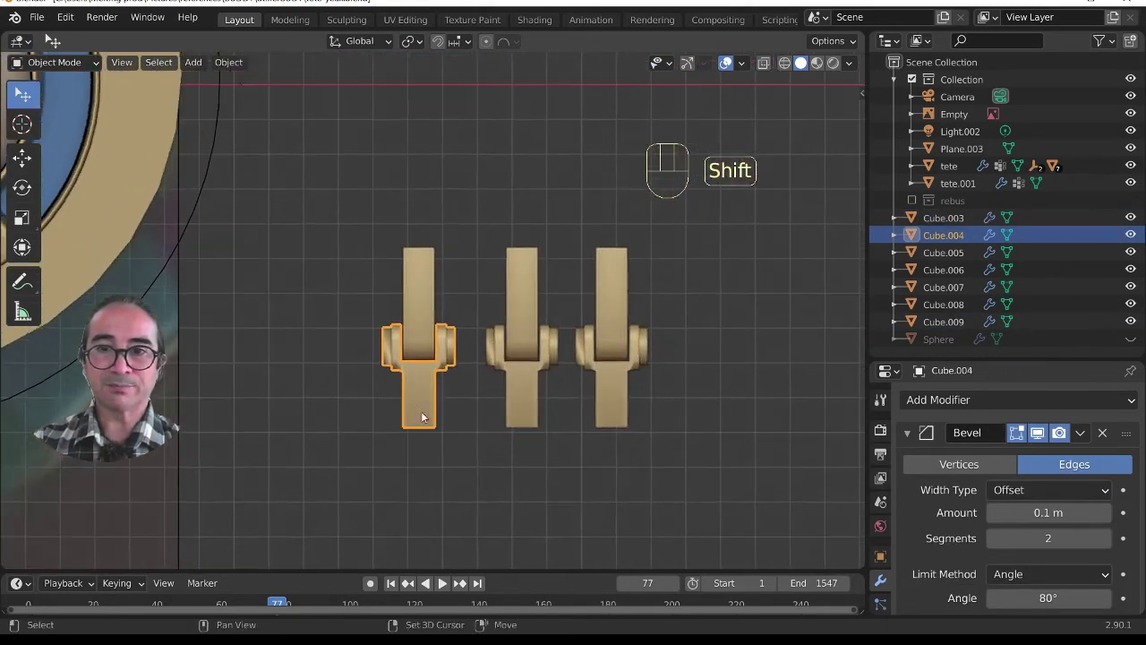
shift+click(420, 282)
key(ctrl+p)
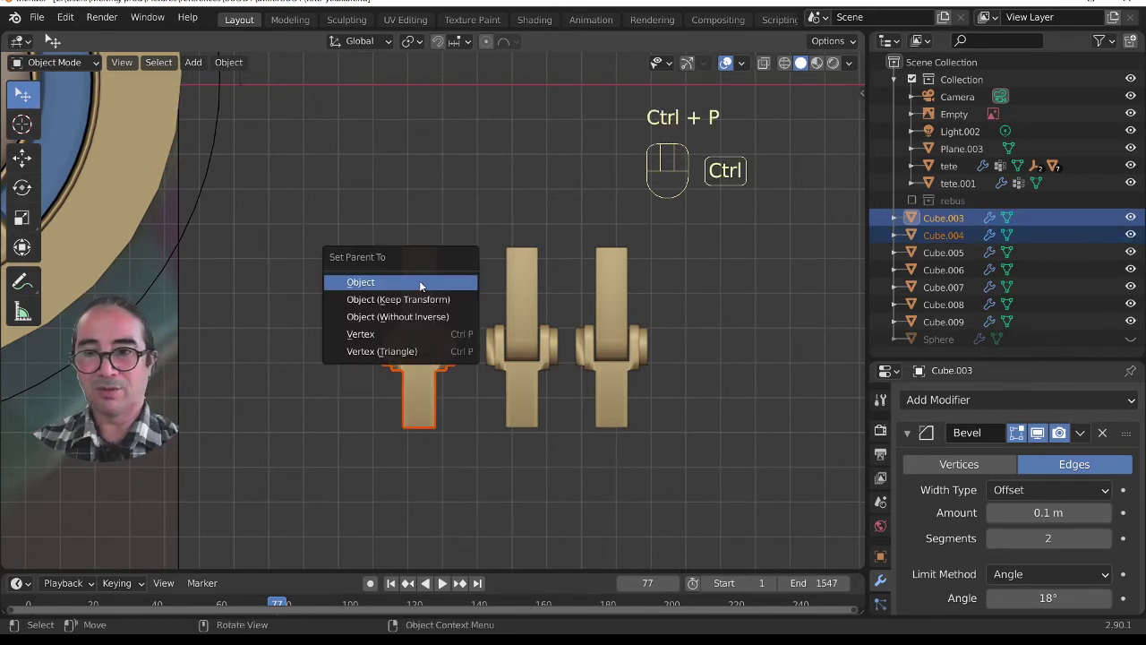
click(420, 283)
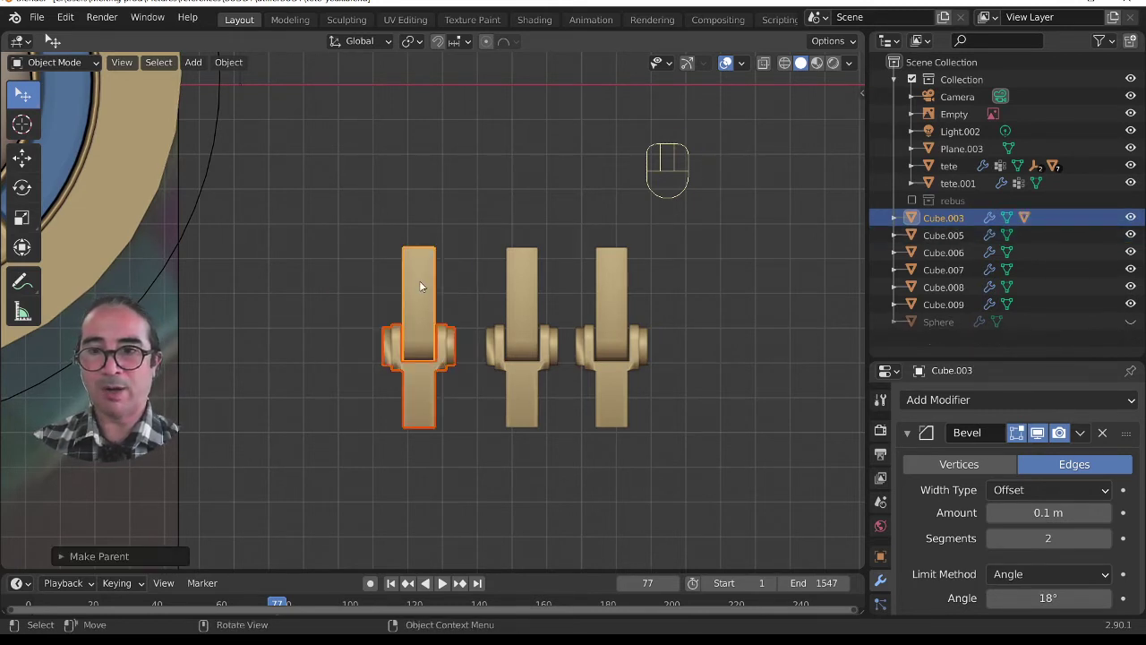
Step: Parent the middle finger's lower segment Cube.006 to its upper segment Cube.005 using the Object option
click(532, 411)
shift+click(521, 289)
key(ctrl+p)
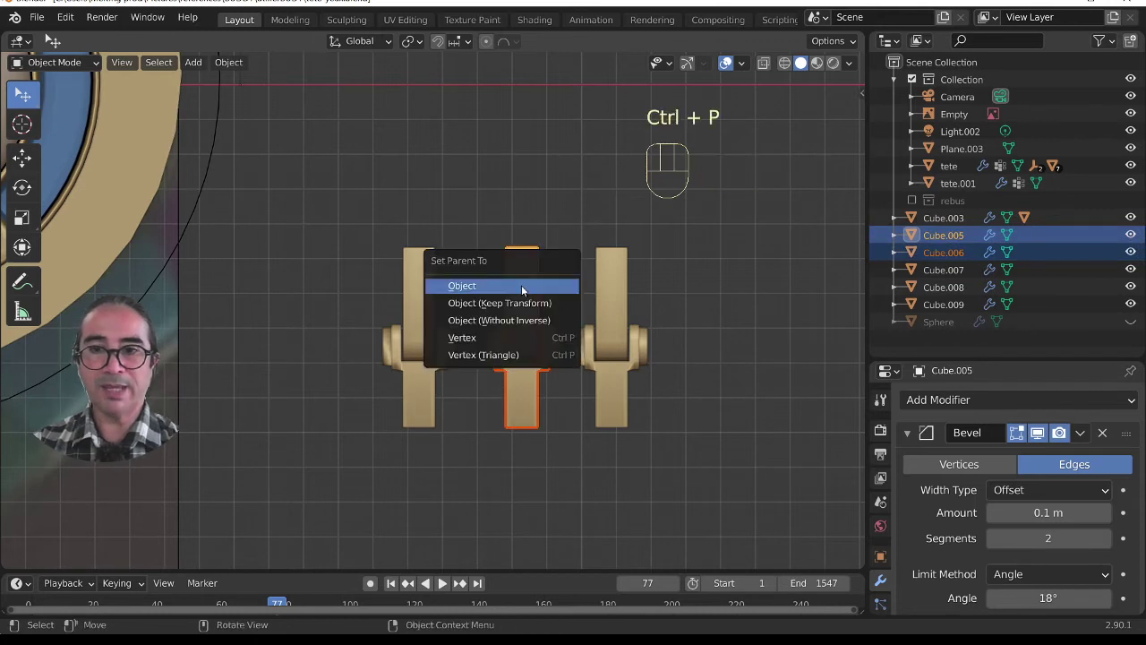
click(522, 286)
Step: Parent the third finger's lower segment Cube.008 to its upper segment Cube.007 using the Object option
click(613, 394)
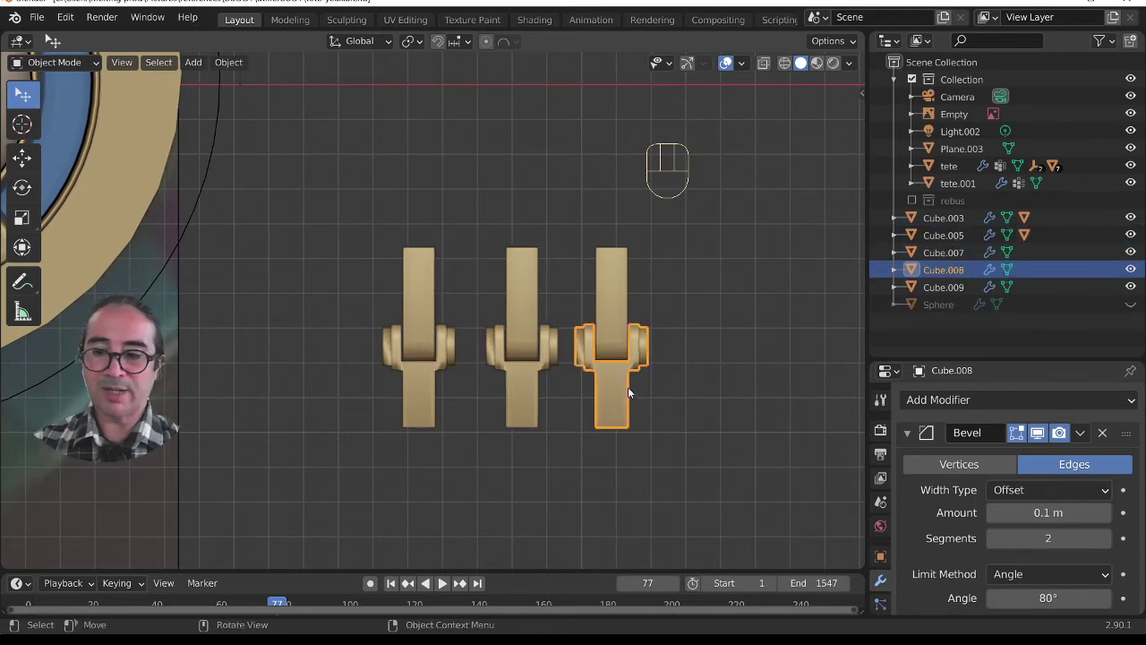
shift+click(612, 286)
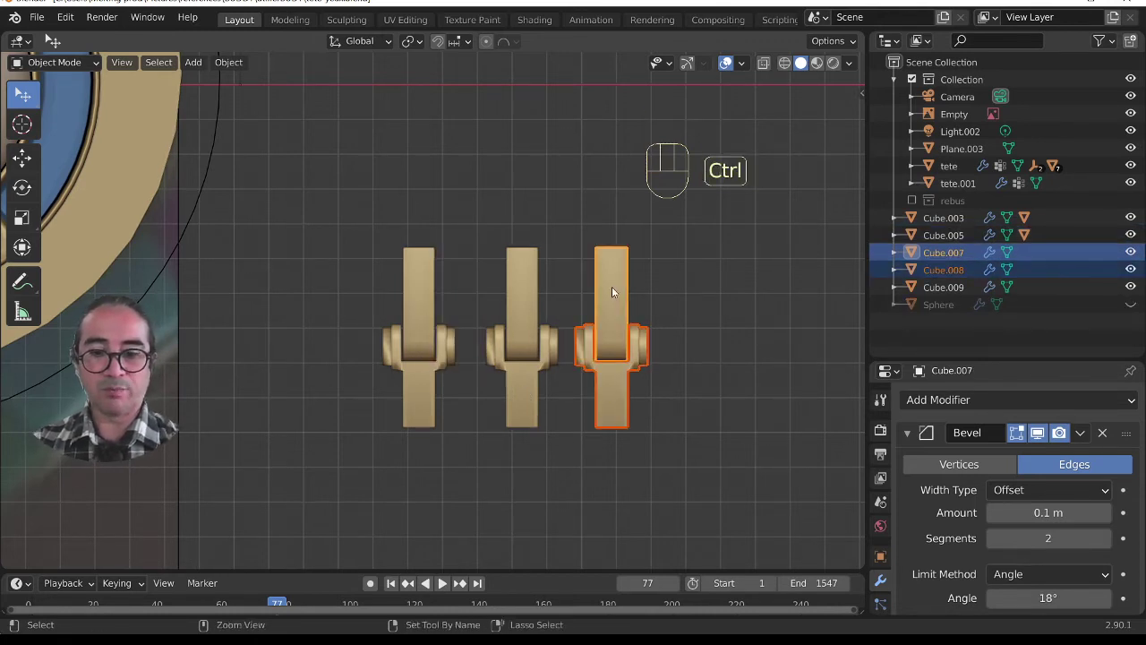
key(ctrl+p)
click(611, 286)
scroll(426, 308, down, 3)
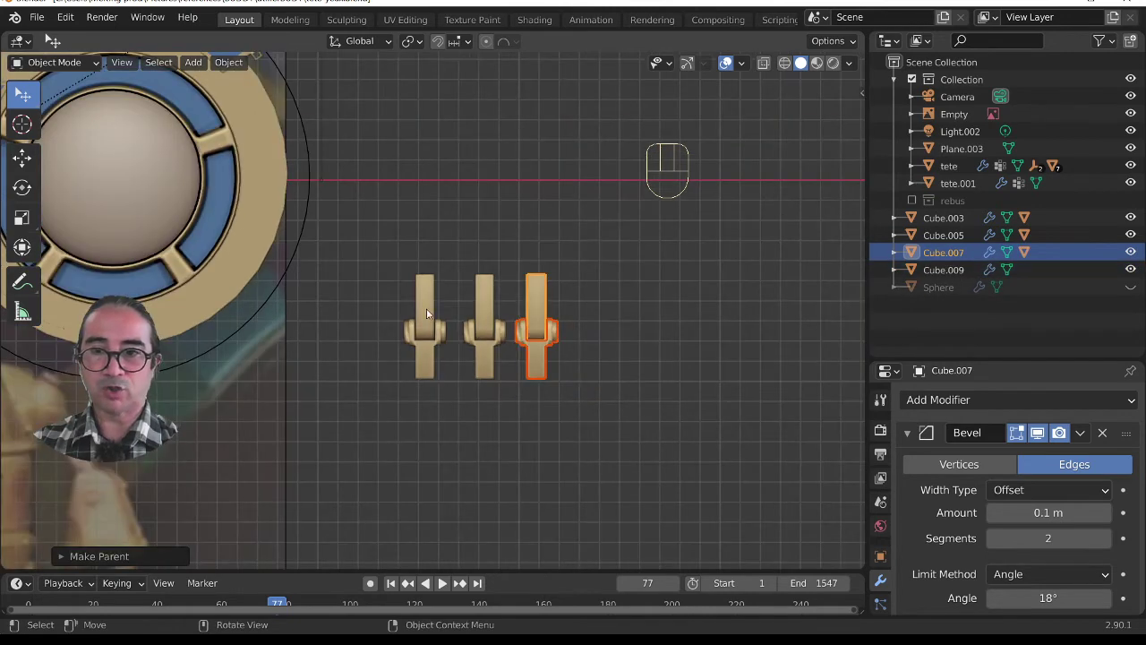
Step: Move the first finger, Cube.003 with its child segment, onto the lower end of the Cube.009 body
click(426, 308)
scroll(453, 390, down, 2)
shift+middle_drag(453, 389, 498, 281)
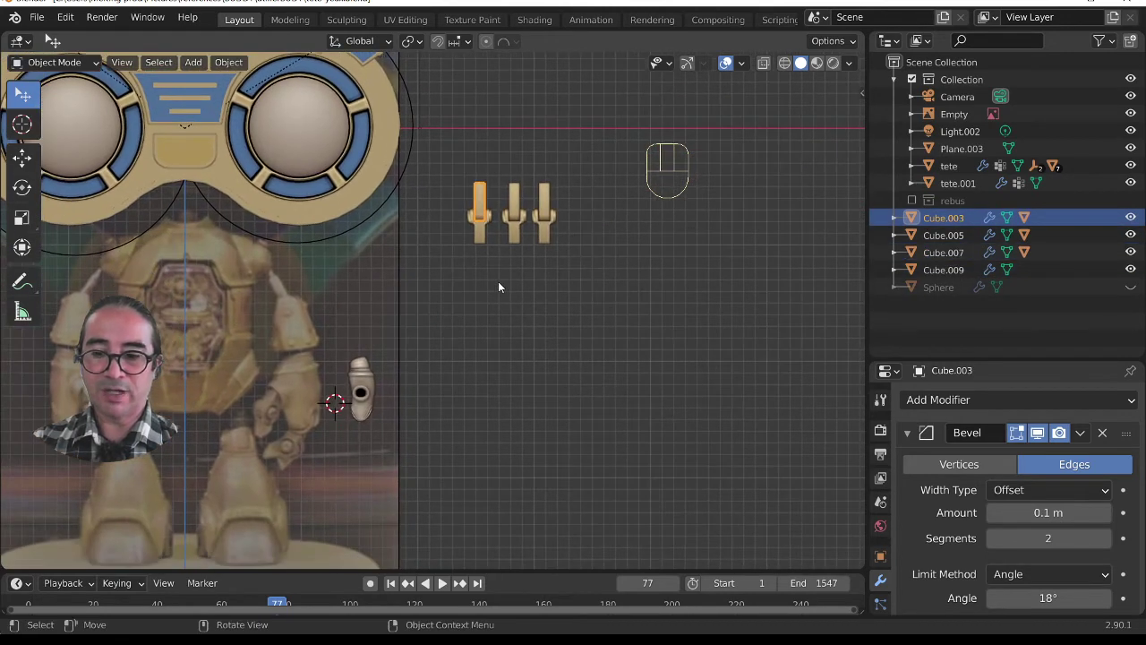
key(g)
click(375, 490)
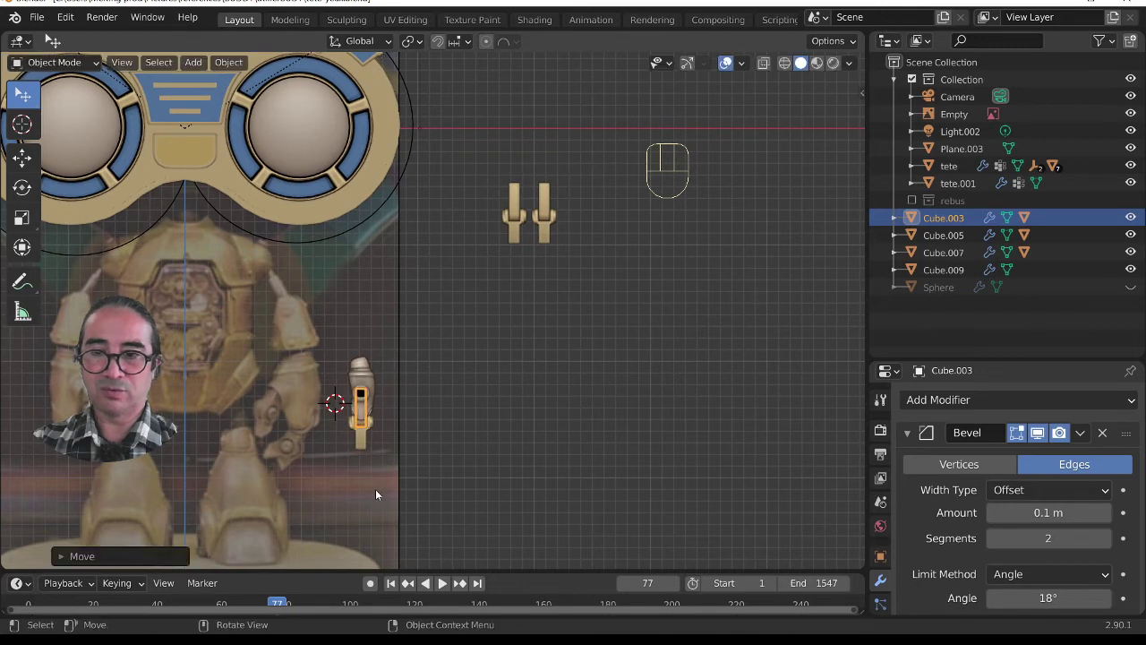
Step: Scale up the Cube.009 hand body uniformly in the front view
scroll(381, 466, up, 3)
shift+middle_drag(381, 466, 510, 322)
scroll(514, 240, up, 3)
click(518, 167)
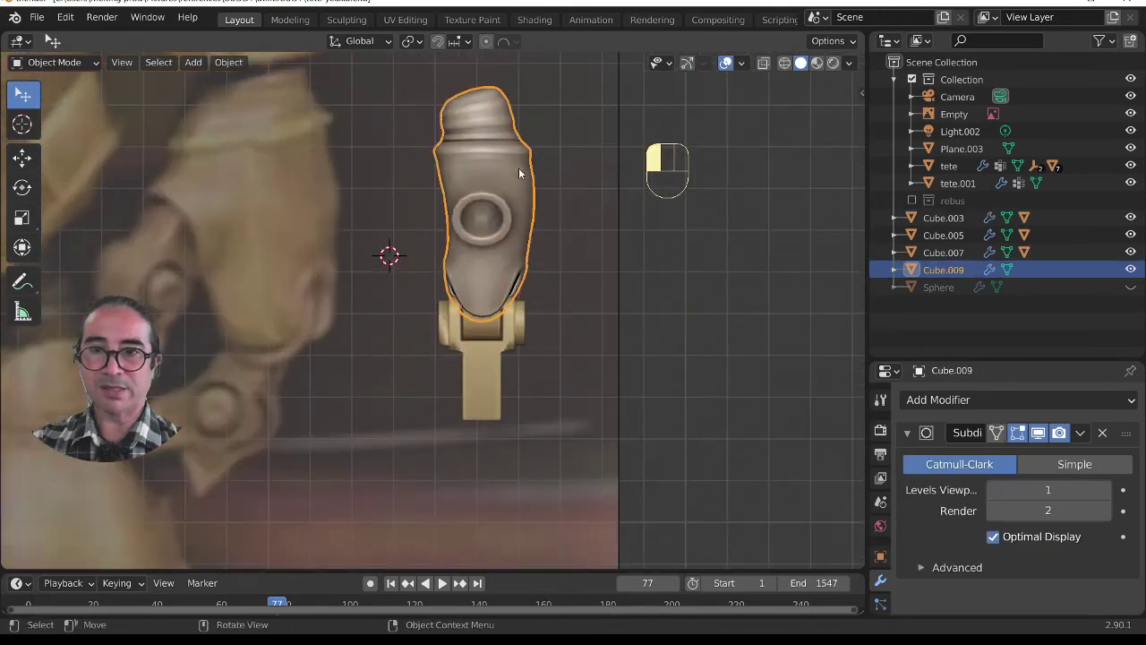
scroll(581, 334, down, 4)
key(s)
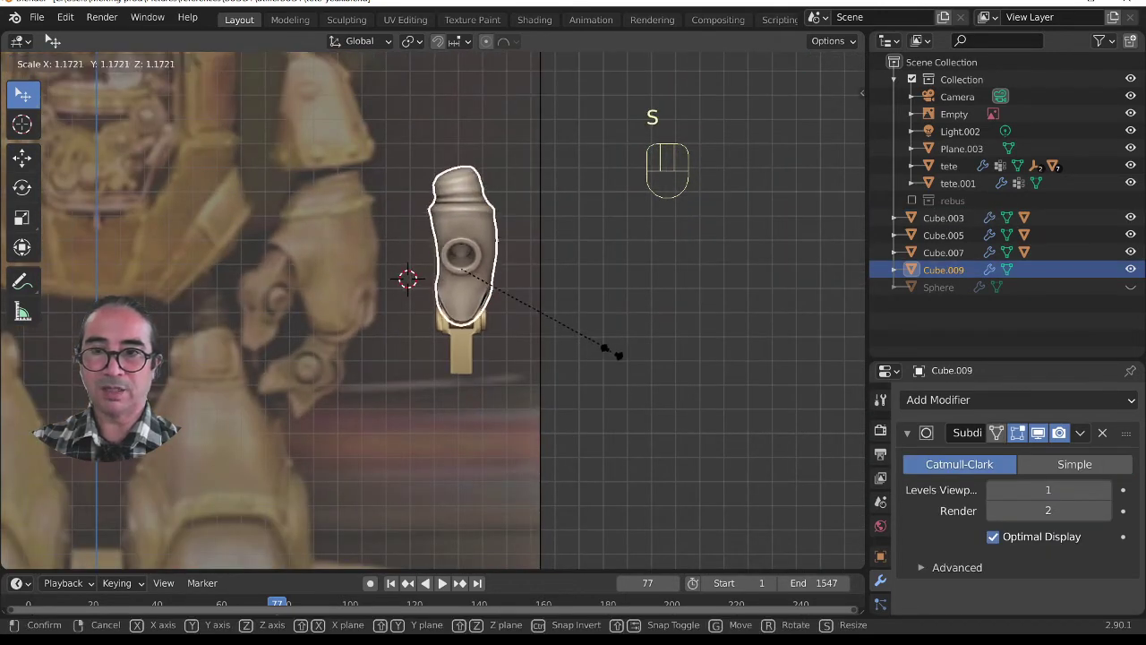
click(637, 361)
Step: In side view, move the Cube.003 finger with its child segment over to the body's protruding thumb ring
middle_drag(526, 391, 426, 332)
click(427, 332)
click(431, 291)
click(431, 291)
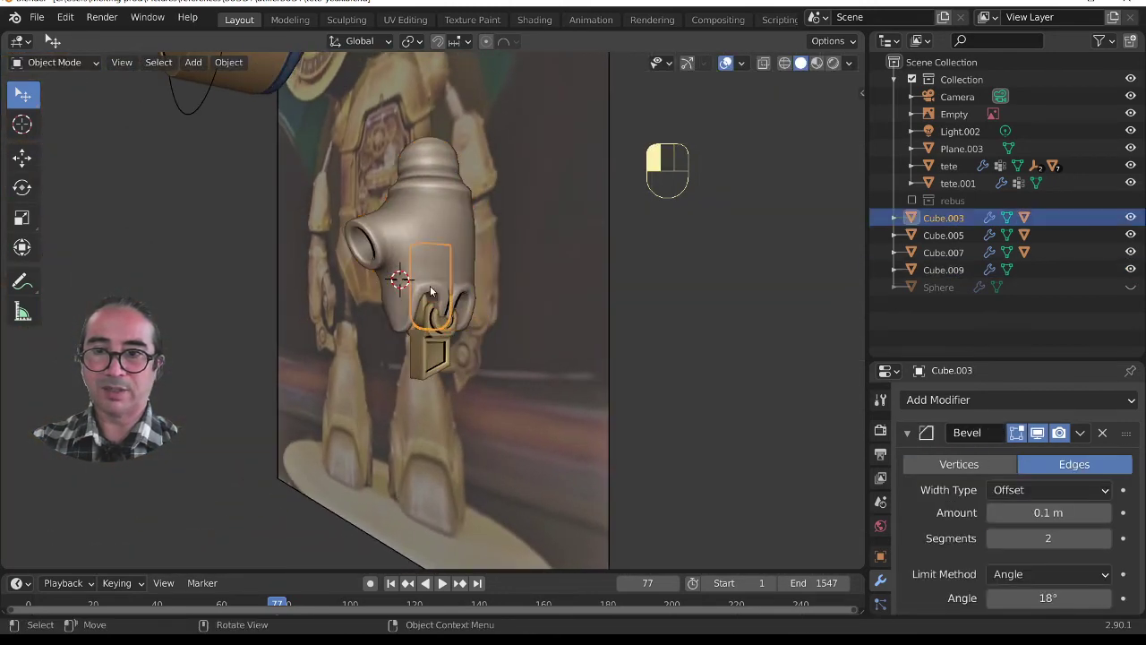
key(KP_3)
key(g)
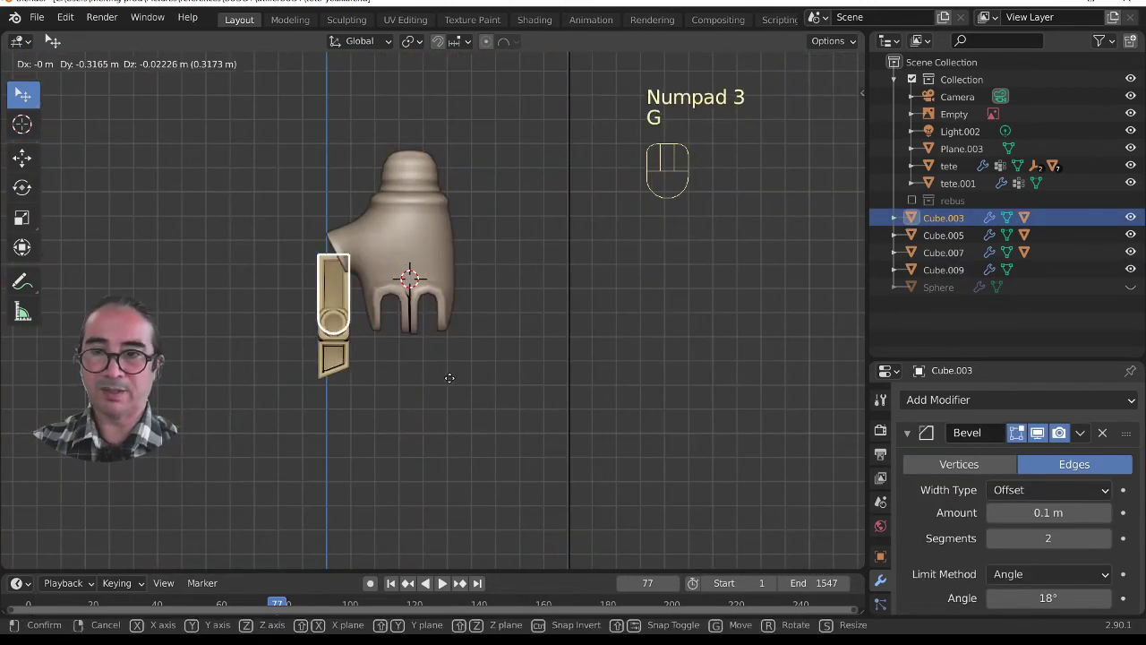
click(450, 355)
Step: Rotate Cube.003 to match the thumb socket's slant and seat its upper end inside the ring
scroll(432, 350, up, 3)
key(r)
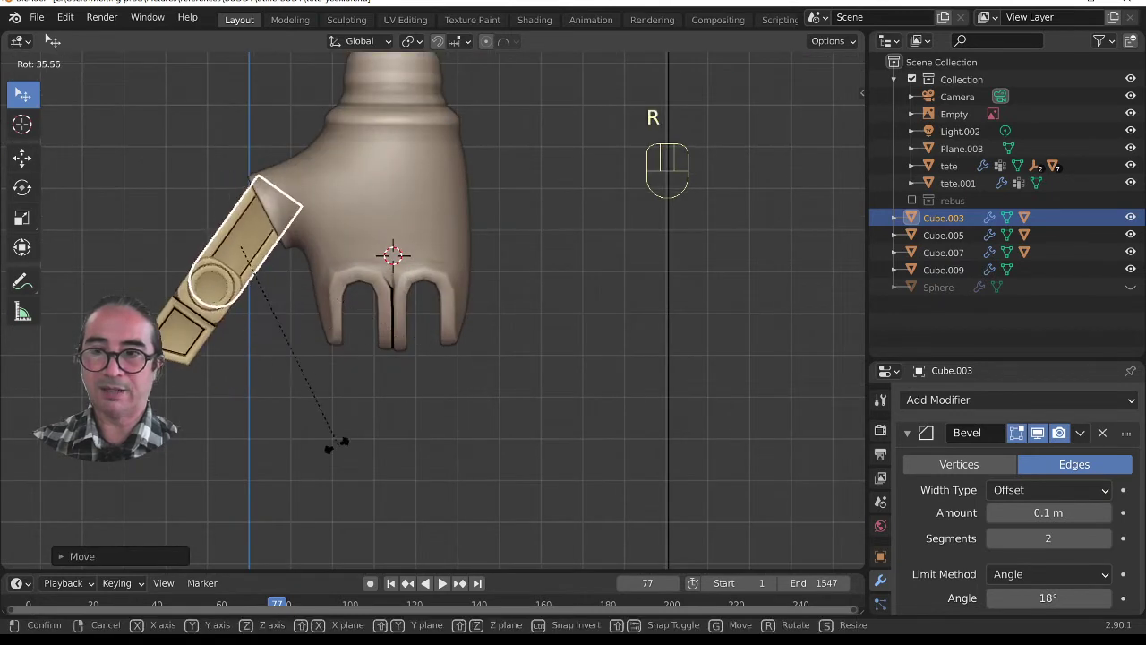
click(301, 410)
key(g)
click(306, 397)
key(r)
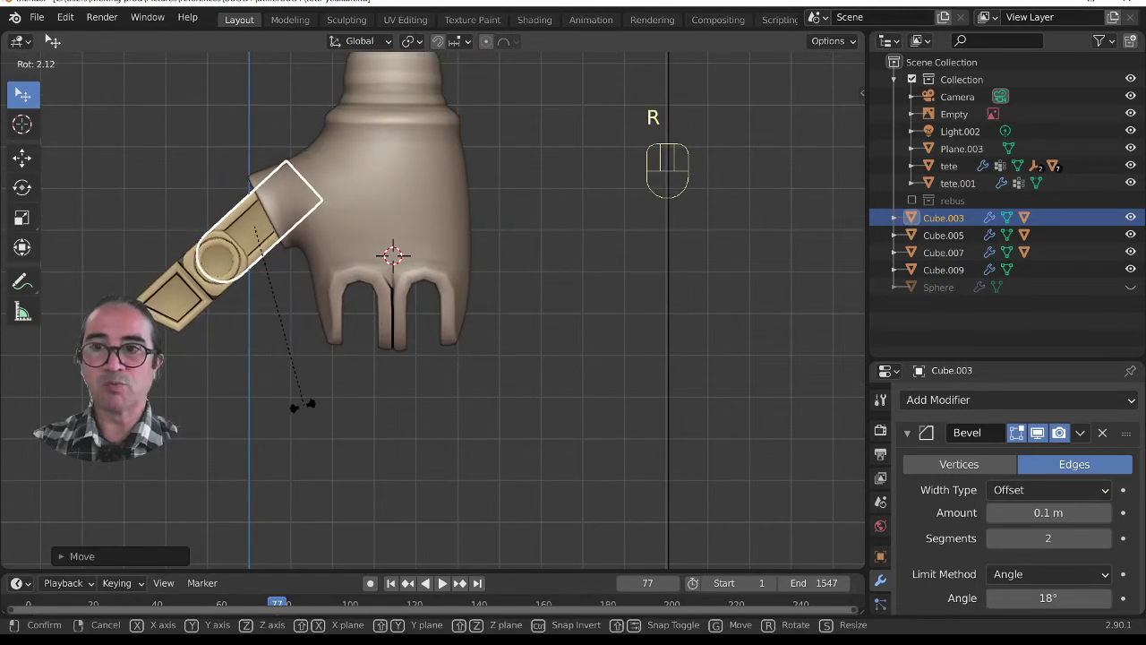
click(284, 404)
key(g)
click(271, 410)
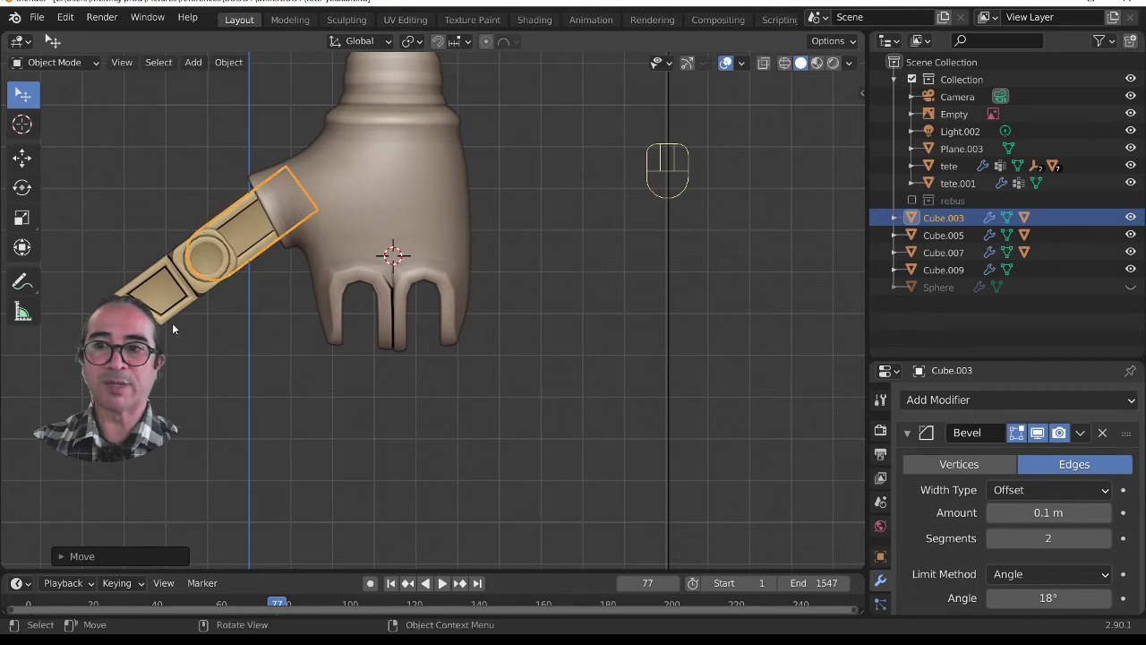
Step: Bend the thumb's lower segment Cube.004 downward and realign it with the joint of Cube.003
click(234, 268)
key(r)
click(345, 297)
key(g)
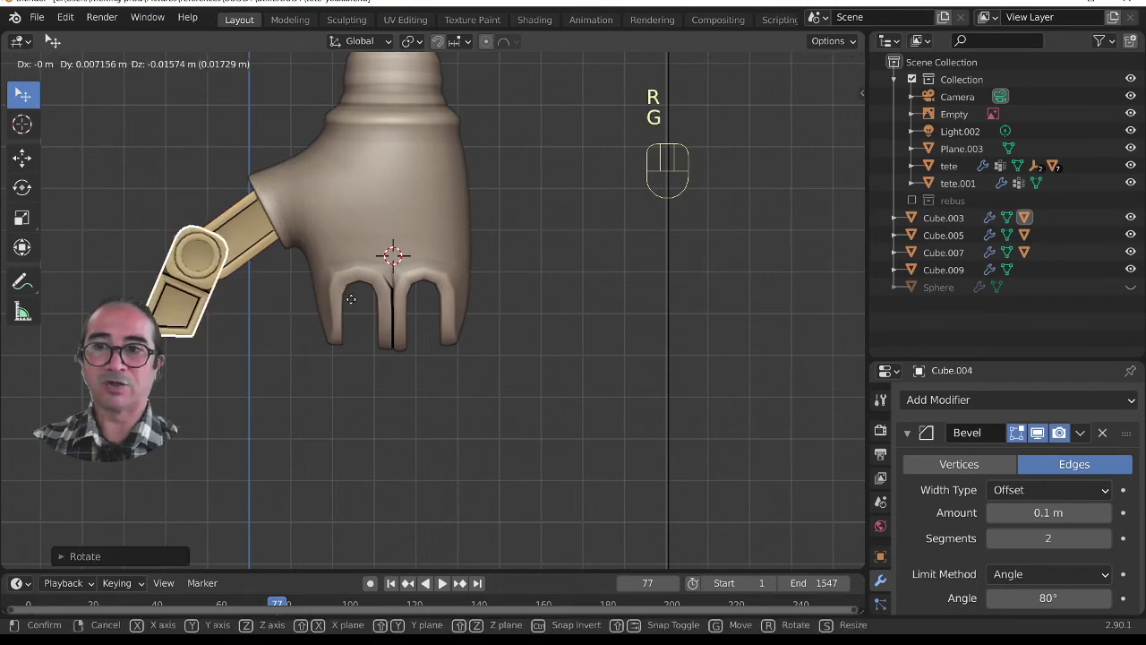
click(394, 351)
Step: Move the other two fingers, Cube.005 and Cube.007, together in front view to just beside the hand body
scroll(396, 353, down, 6)
middle_drag(406, 395, 578, 396)
scroll(578, 395, down, 3)
click(556, 161)
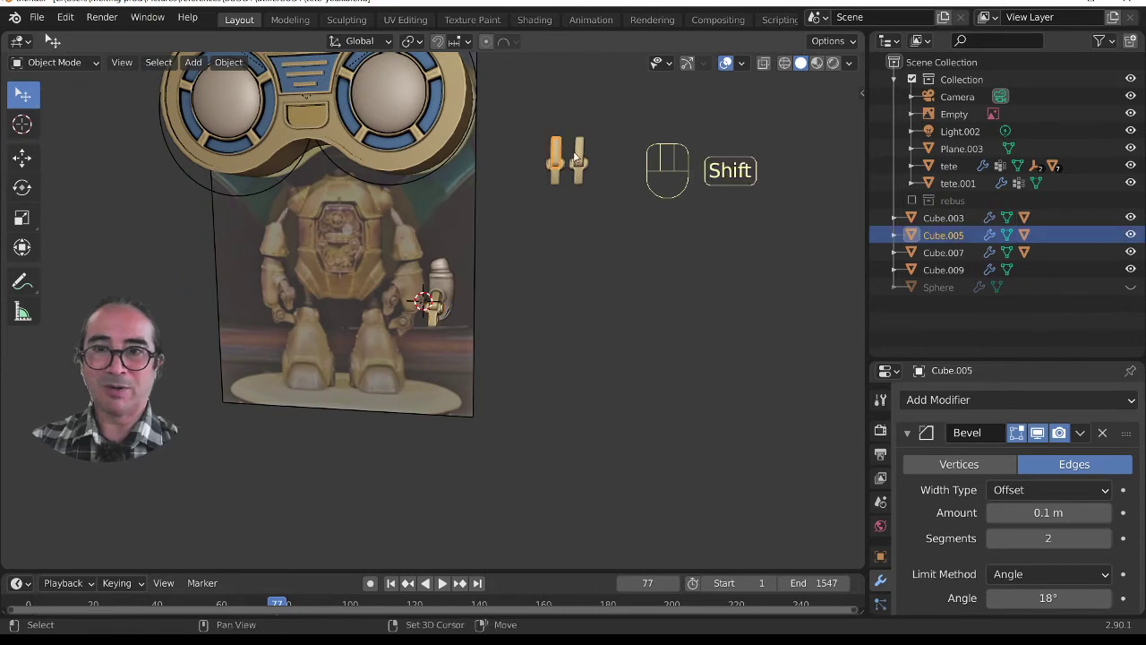
shift+click(581, 157)
key(KP_1)
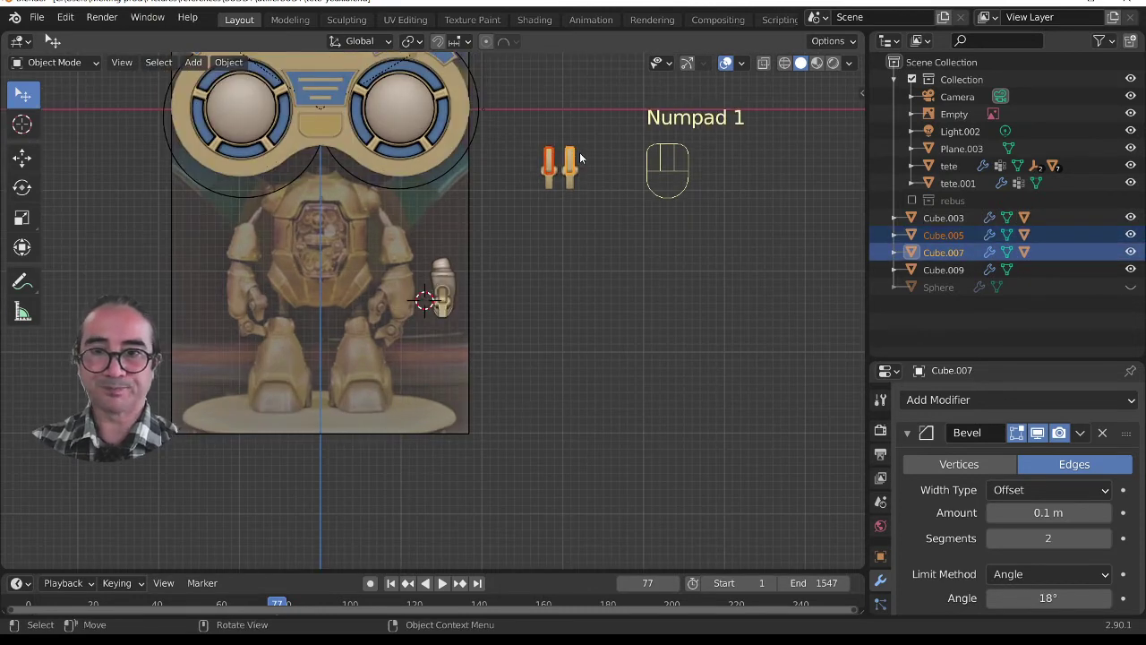
key(g)
click(488, 317)
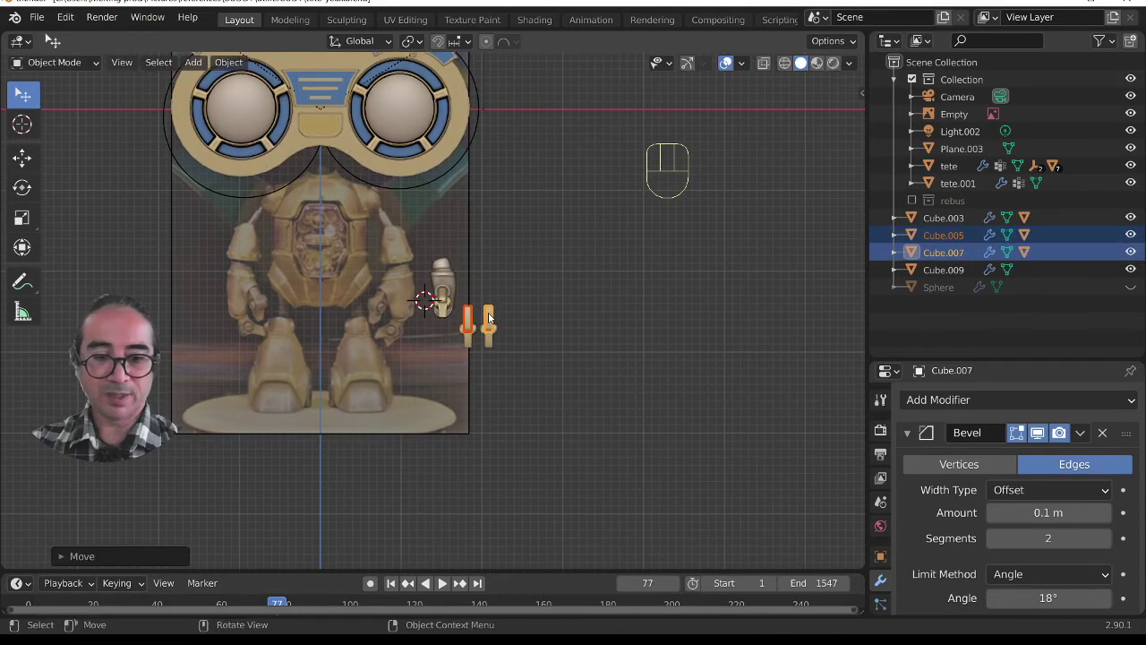
Step: Rotate Cube.005 and Cube.007 together by -90° in the top view
key(KP_7)
scroll(498, 296, up, 5)
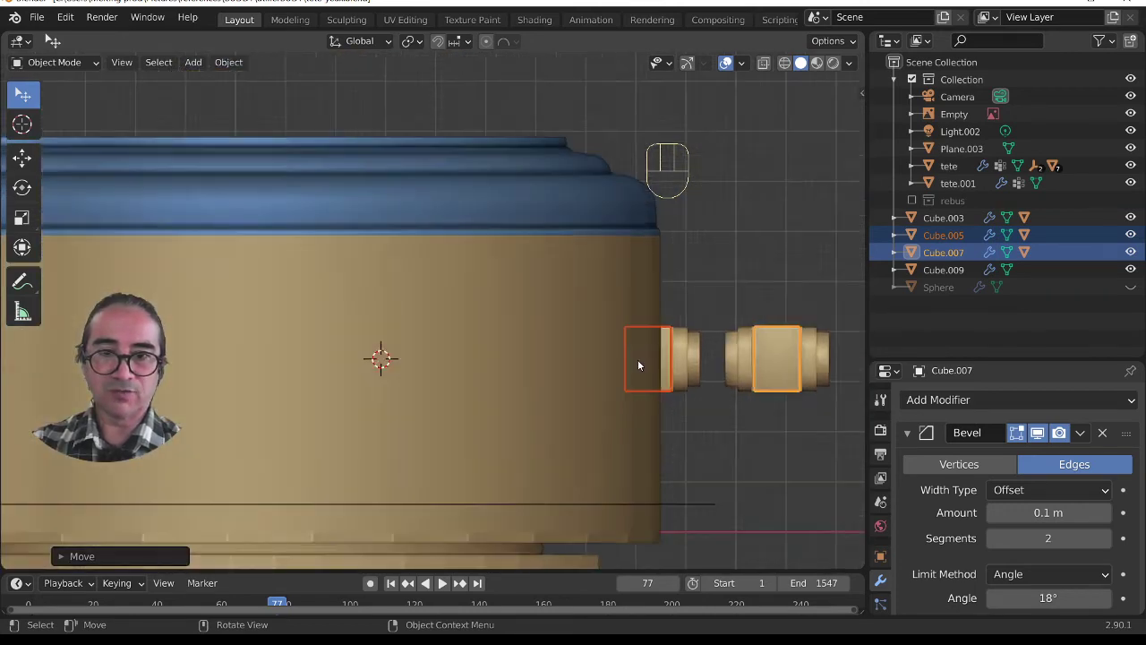
shift+middle_drag(638, 365, 433, 407)
key(r)
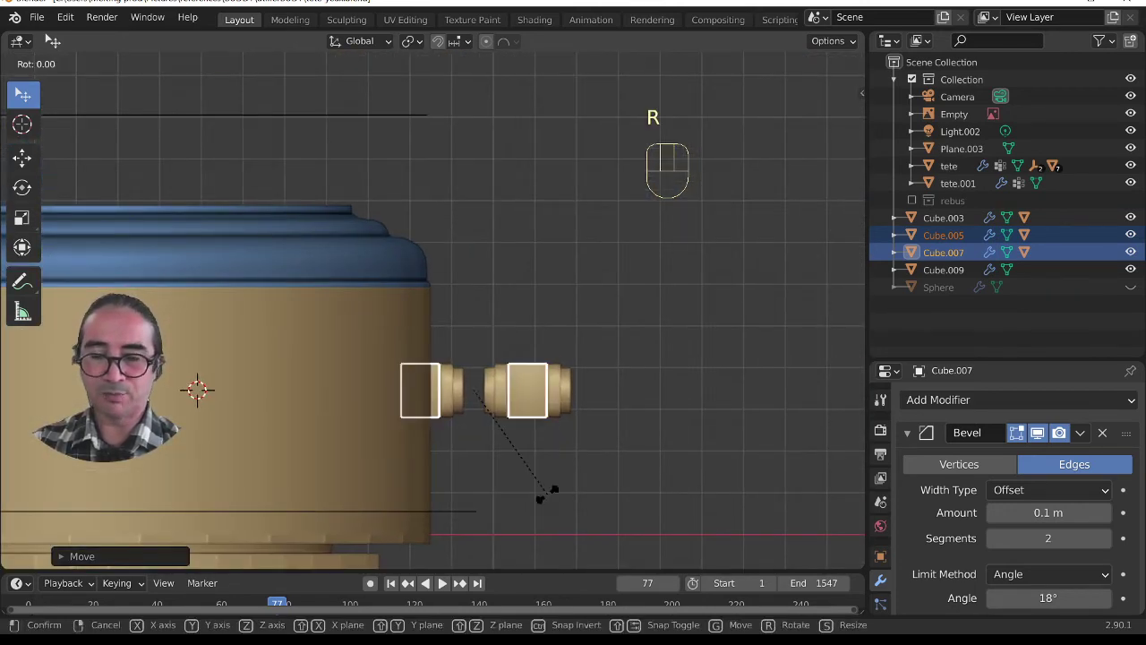
key(ctrl)
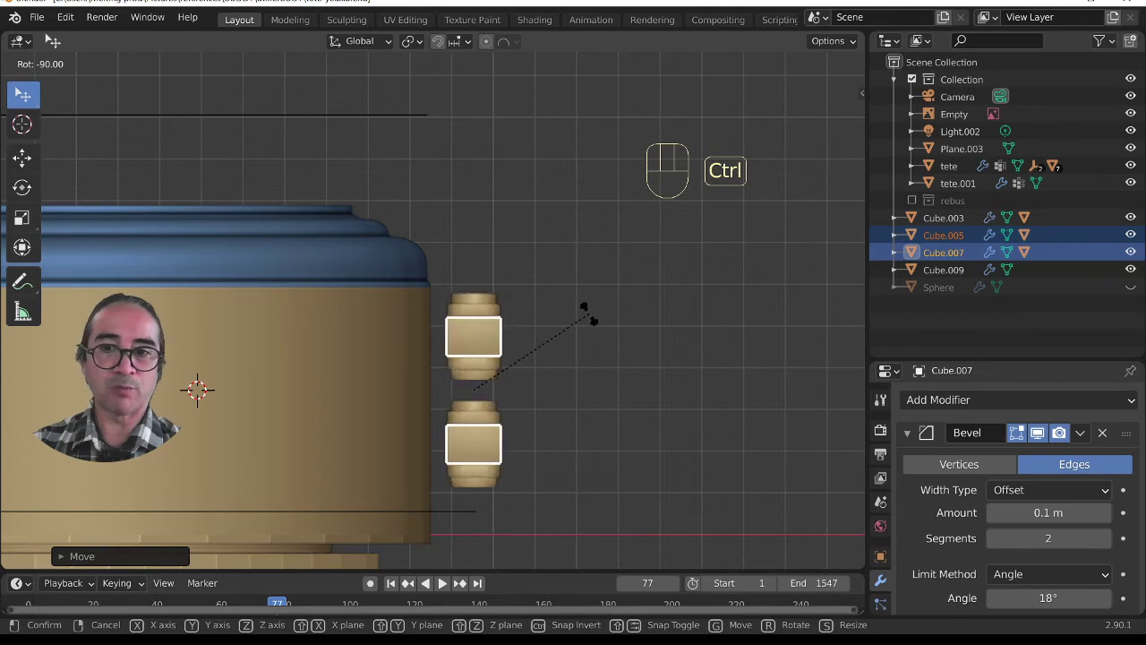
click(588, 307)
Step: In front view, move Cube.005 and Cube.007 under the lower end of the hand body
middle_drag(588, 307, 340, 430)
key(KP_1)
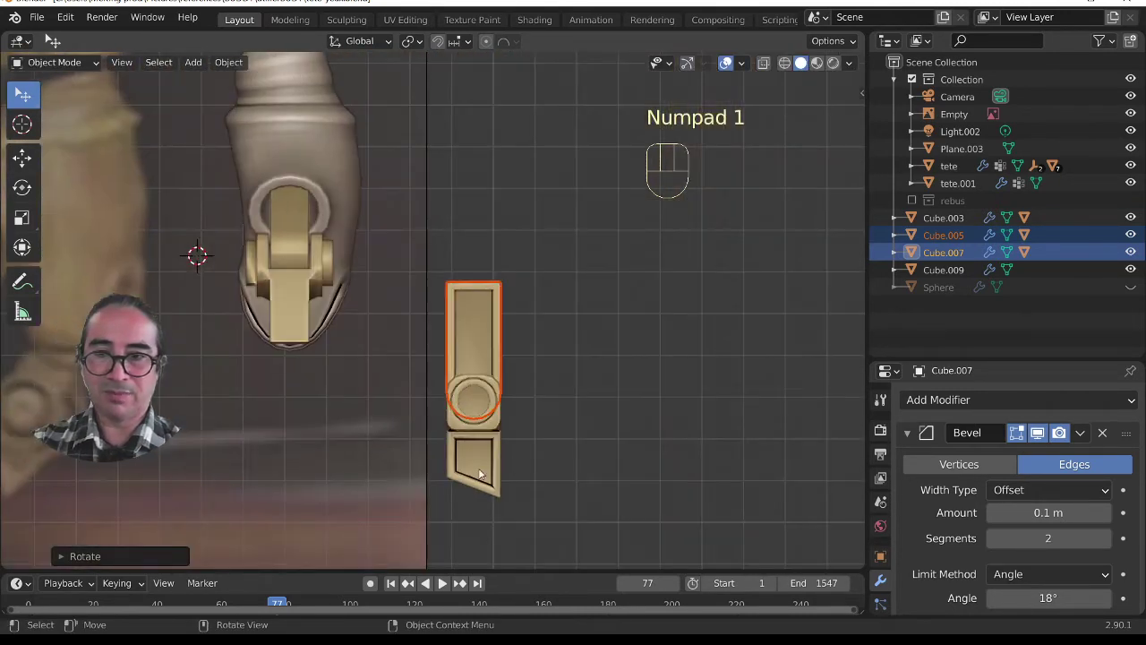
key(g)
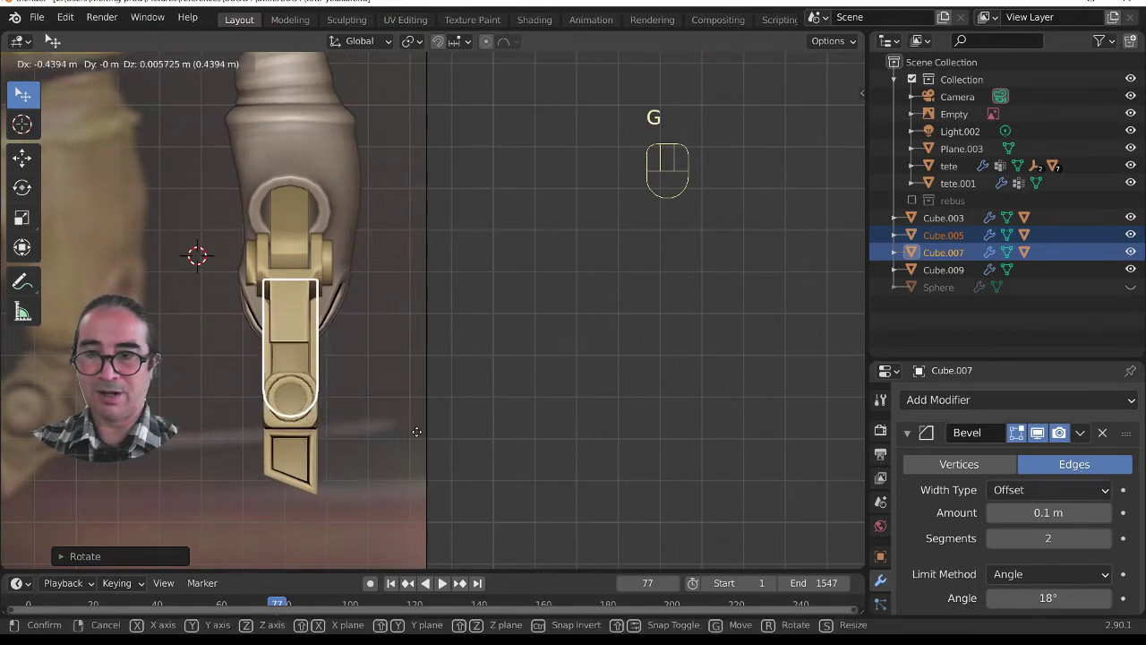
click(414, 430)
Step: Tilt the Cube.005 finger slightly in the front view so its lower end swings toward the reference robot
scroll(408, 430, down, 3)
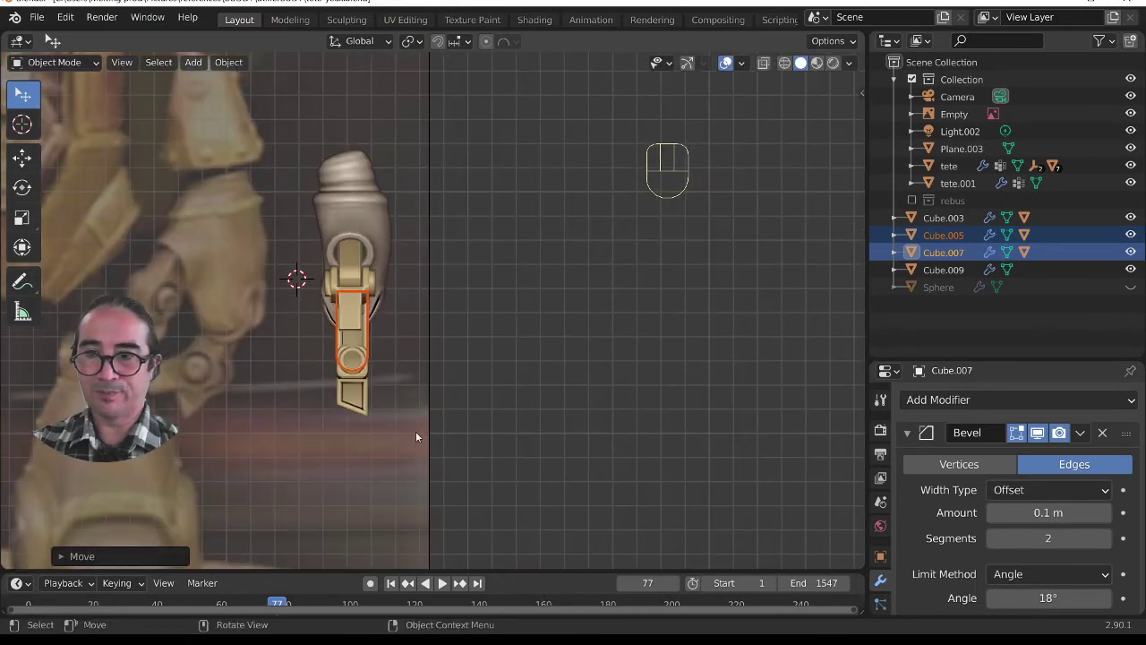
click(360, 405)
scroll(360, 405, up, 1)
click(348, 347)
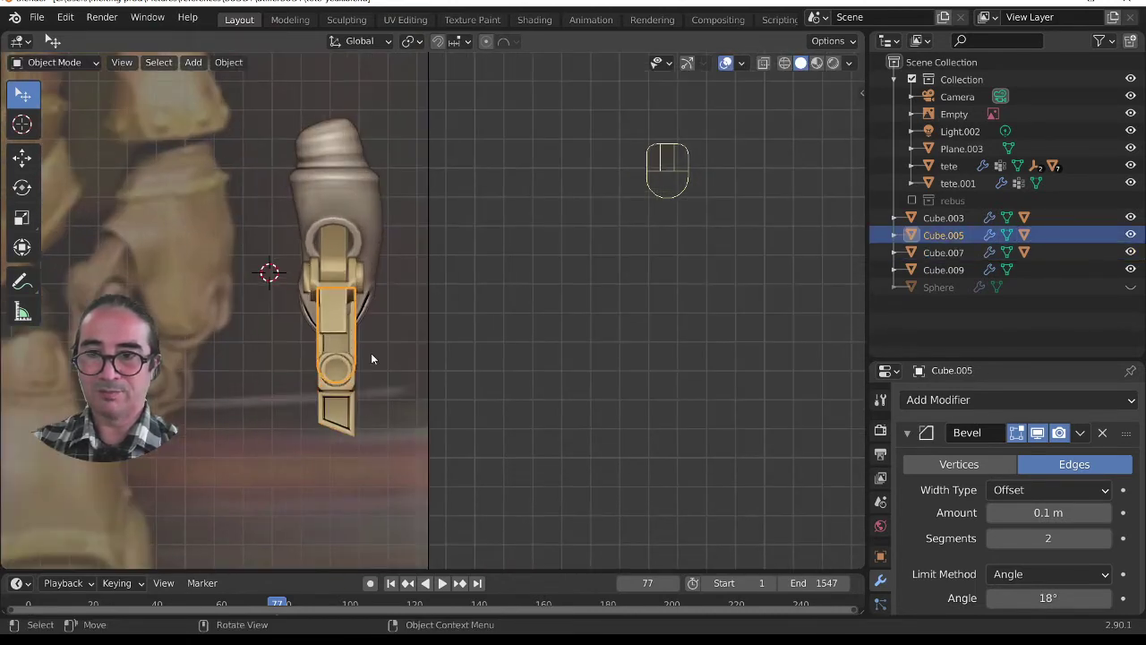
key(r)
click(382, 394)
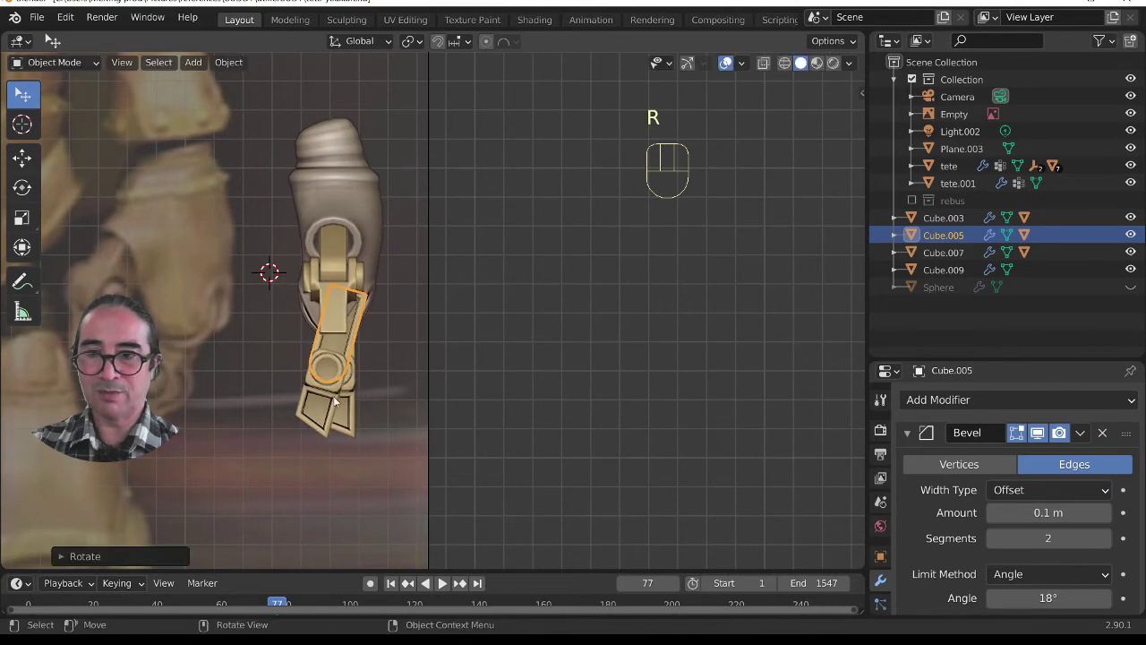
Step: Bend the lower segment Cube.006 further the same way and realign it with the joint of Cube.005
click(330, 407)
key(r)
click(362, 434)
key(g)
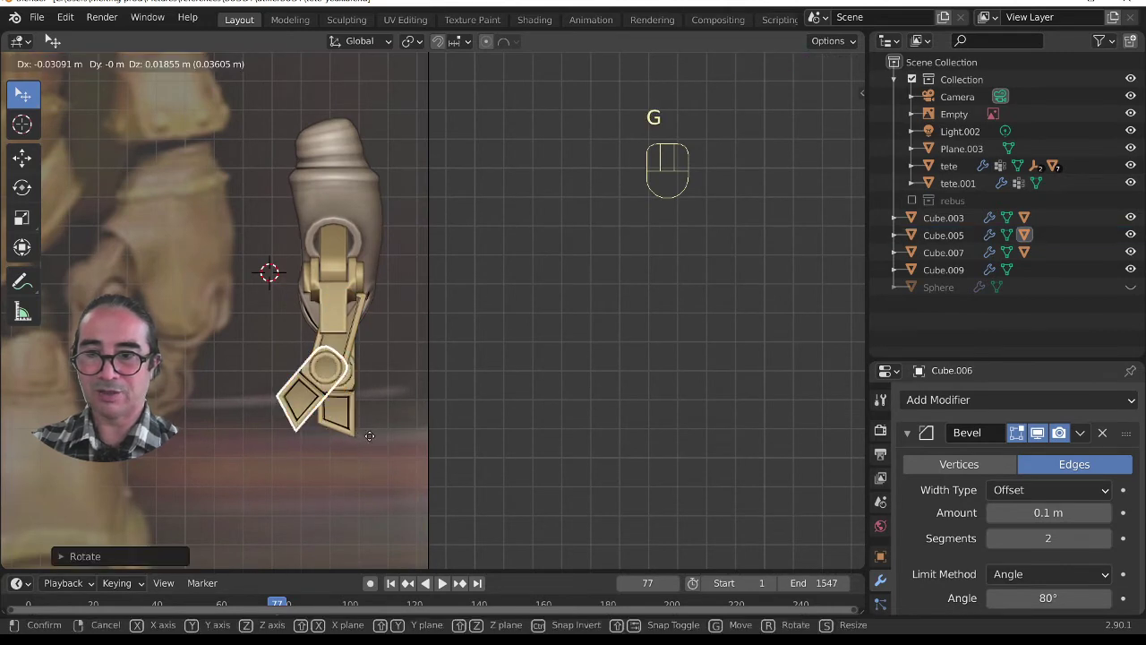
click(370, 435)
Step: Scale both segments of the Cube.005 and Cube.007 fingers down along the global Y axis to fit the palm slots
middle_drag(424, 360, 457, 401)
scroll(458, 401, up, 2)
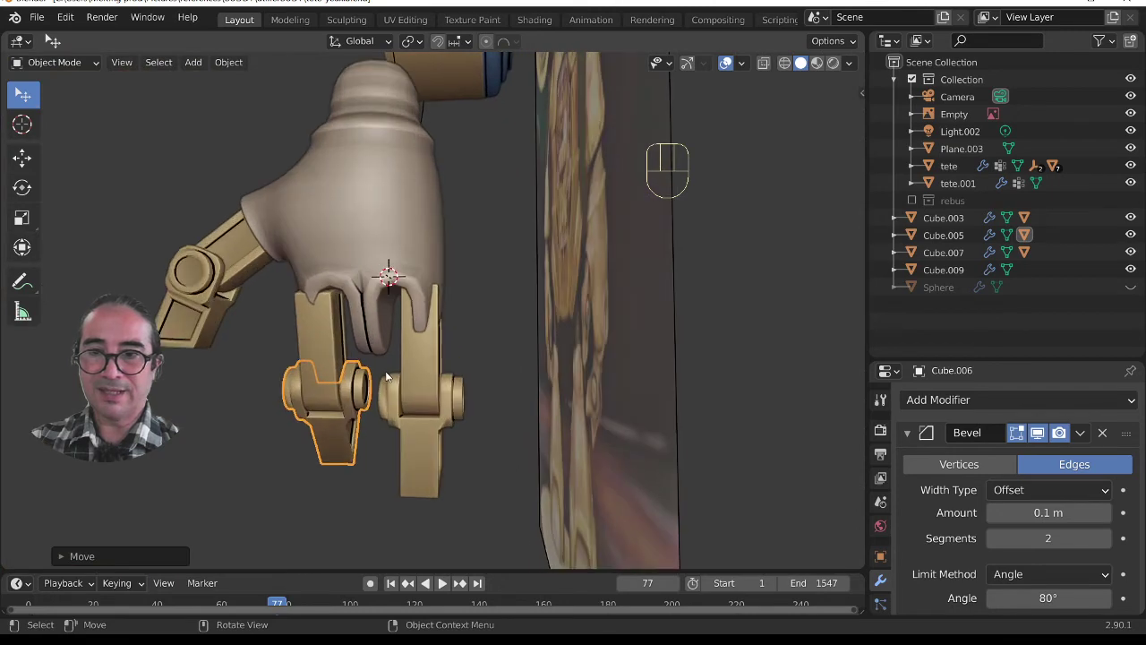
middle_drag(390, 379, 422, 379)
scroll(423, 379, up, 2)
click(252, 359)
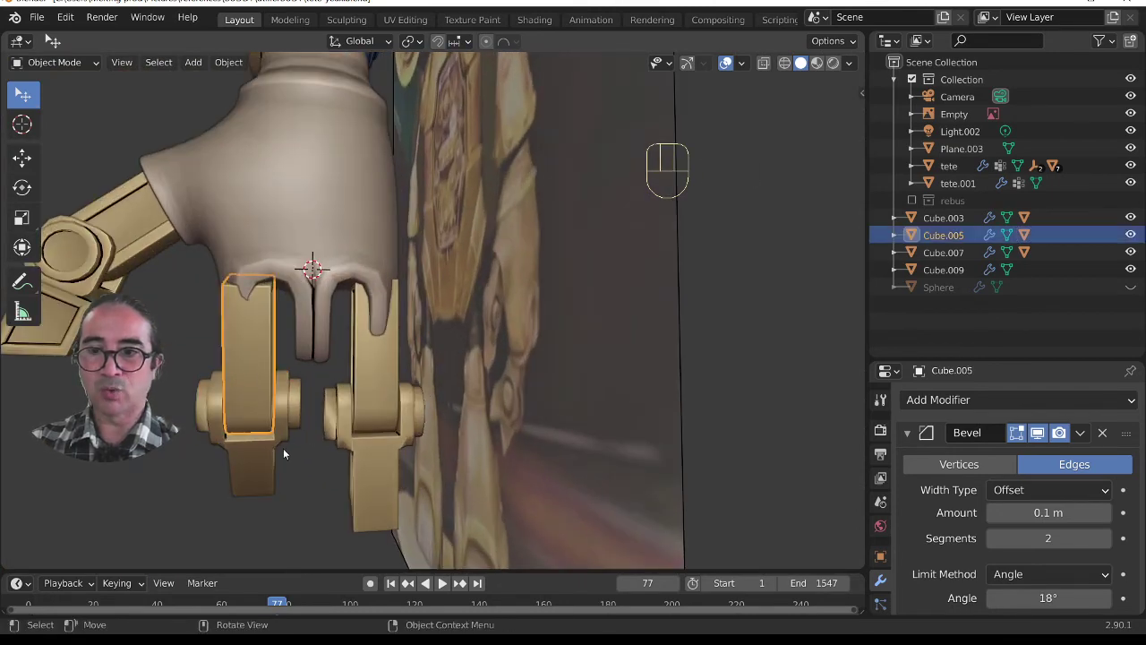
shift+click(283, 447)
shift+middle_drag(322, 453, 364, 390)
shift+click(482, 340)
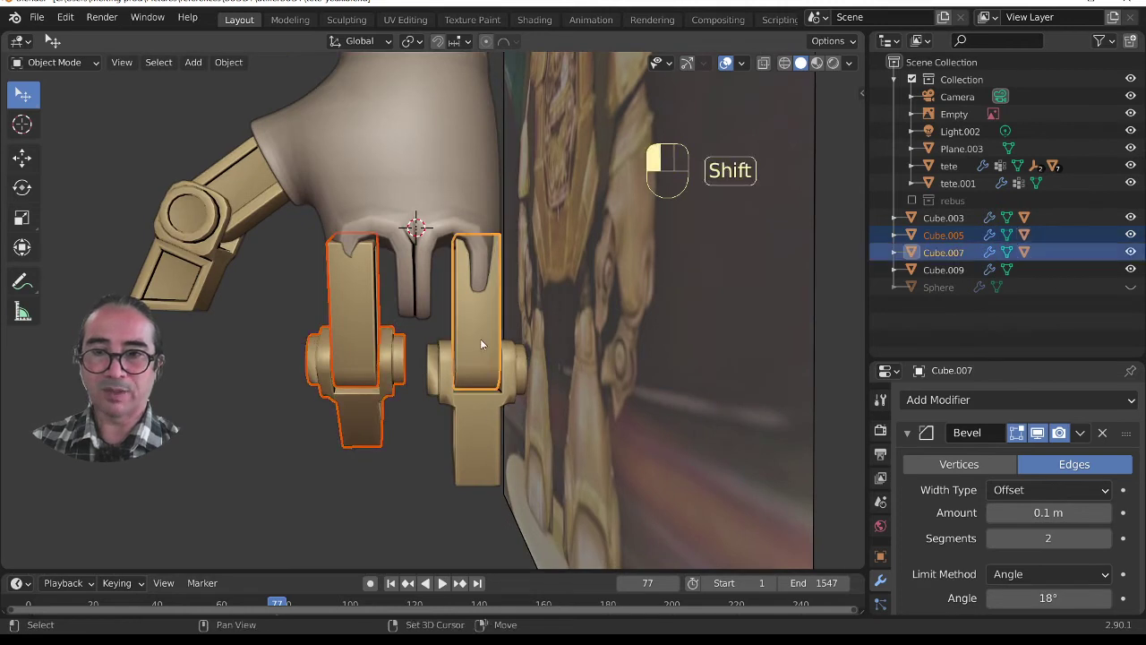
key(s)
key(y)
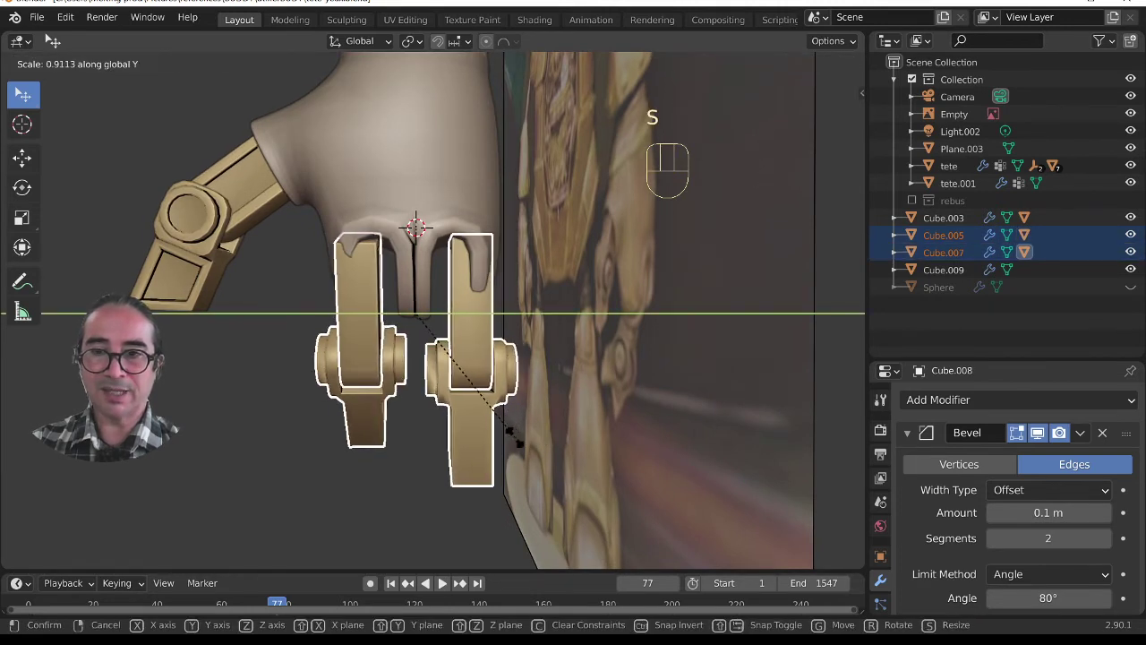
click(491, 420)
Step: Shift the Cube.005 finger with its lower segment and the Cube.007 finger sideways to center them in their palm slots
click(372, 339)
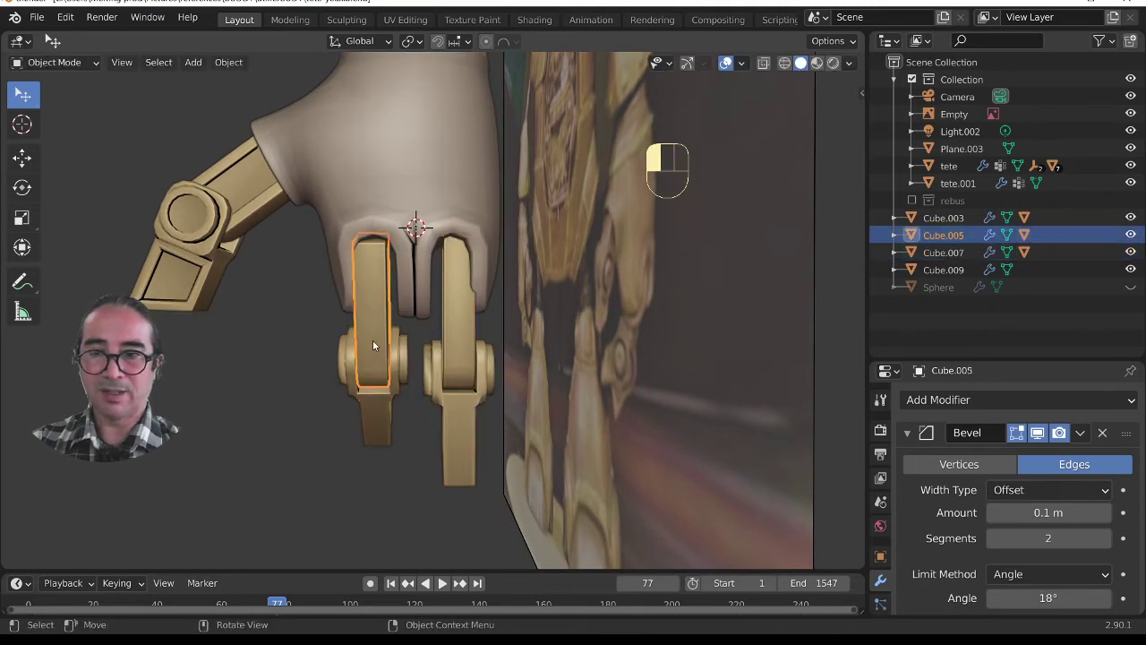
shift+click(377, 416)
key(g)
key(Escape)
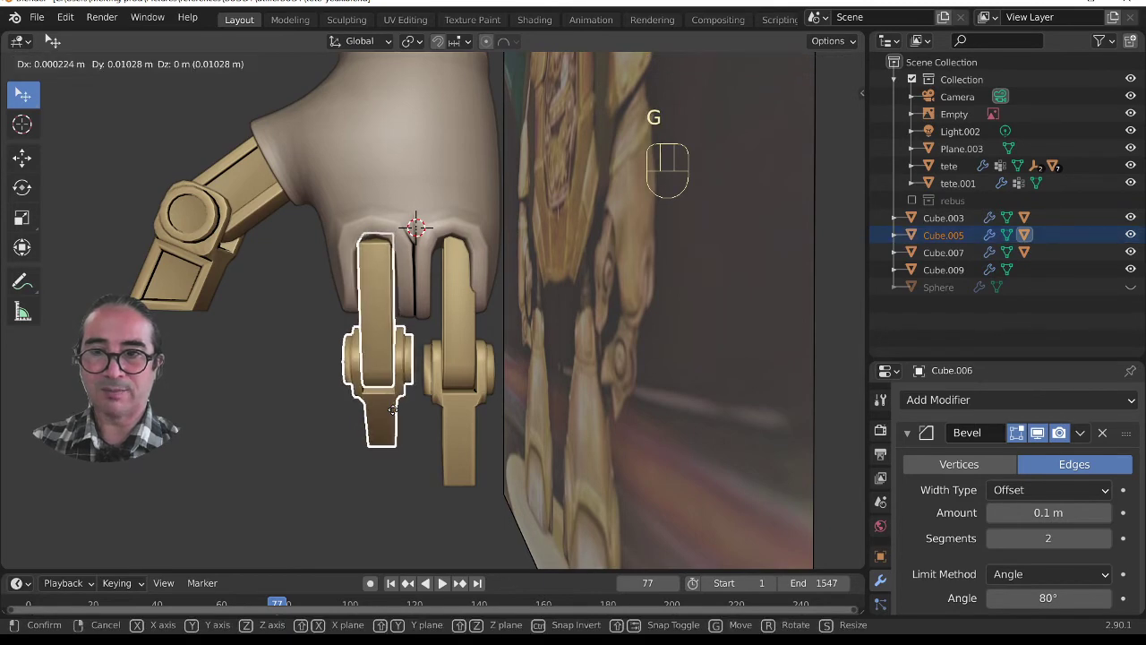
click(452, 366)
key(g)
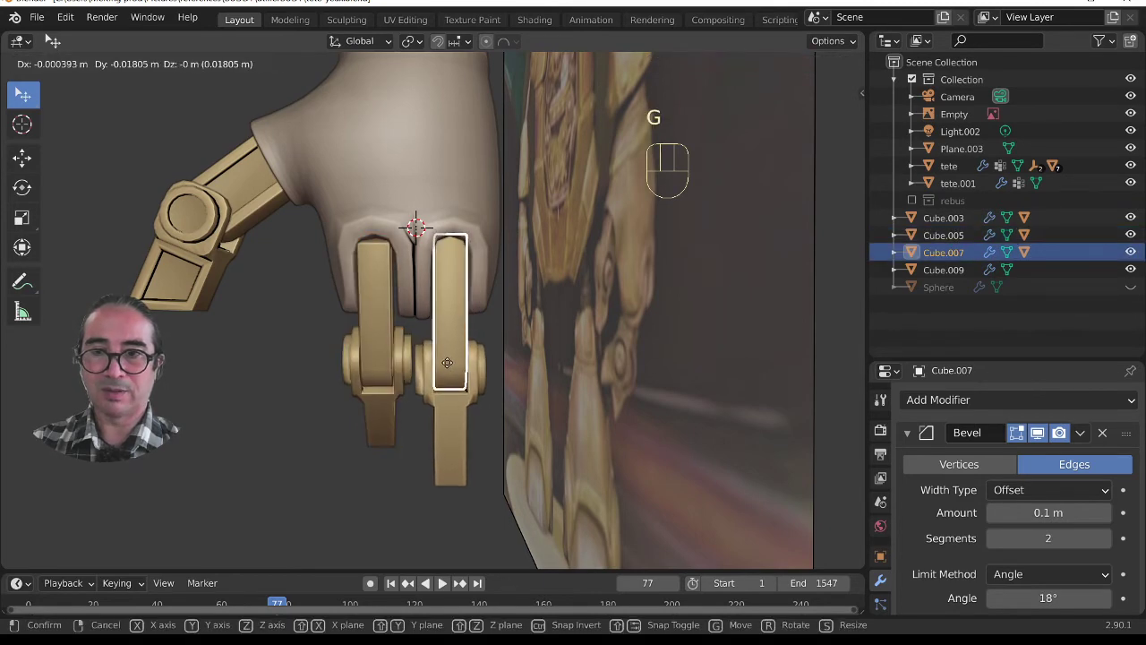
click(417, 384)
Step: In front view, bend the lower segment Cube.008 slightly and realign it with the joint of Cube.007
middle_drag(417, 385, 403, 405)
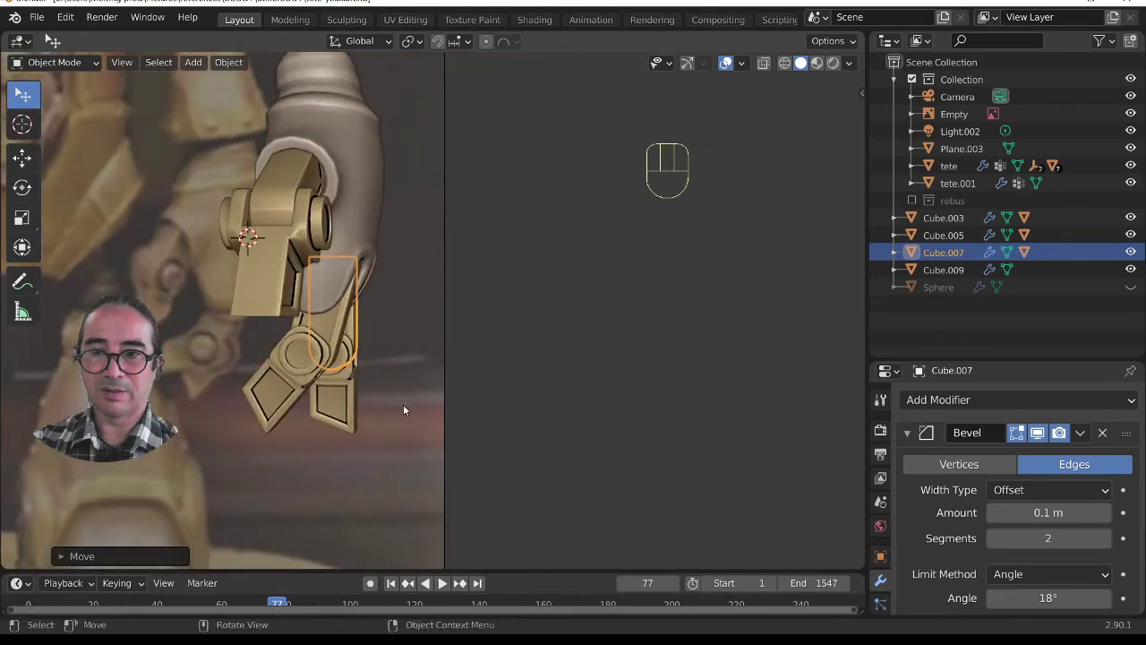
click(351, 414)
key(KP_1)
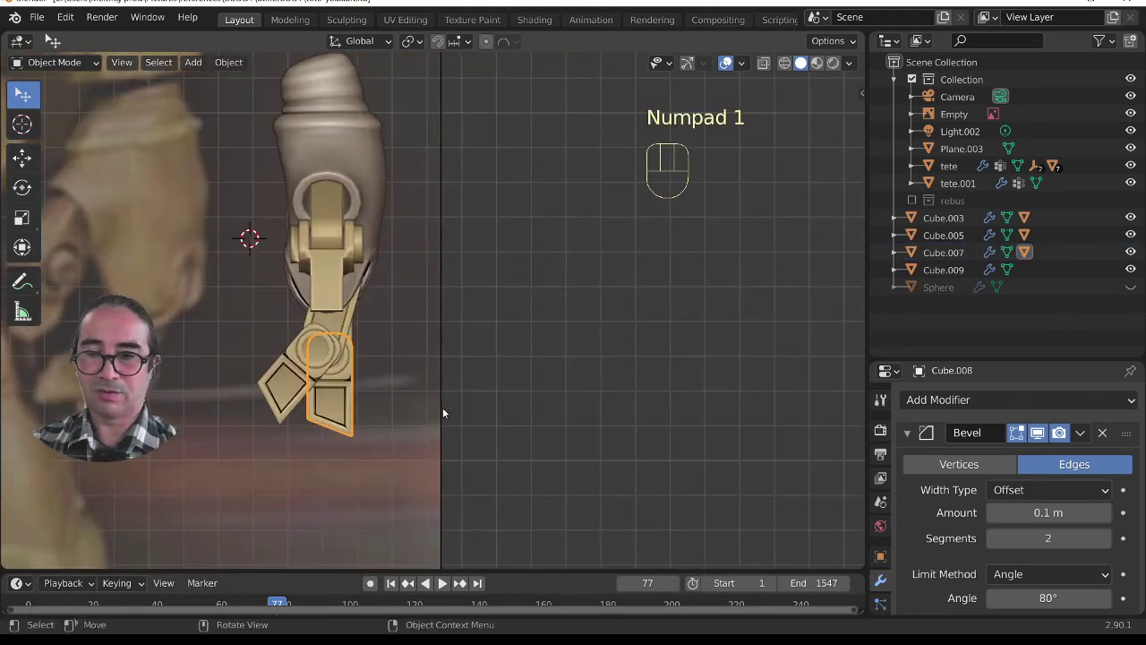
key(r)
click(398, 411)
key(g)
click(393, 403)
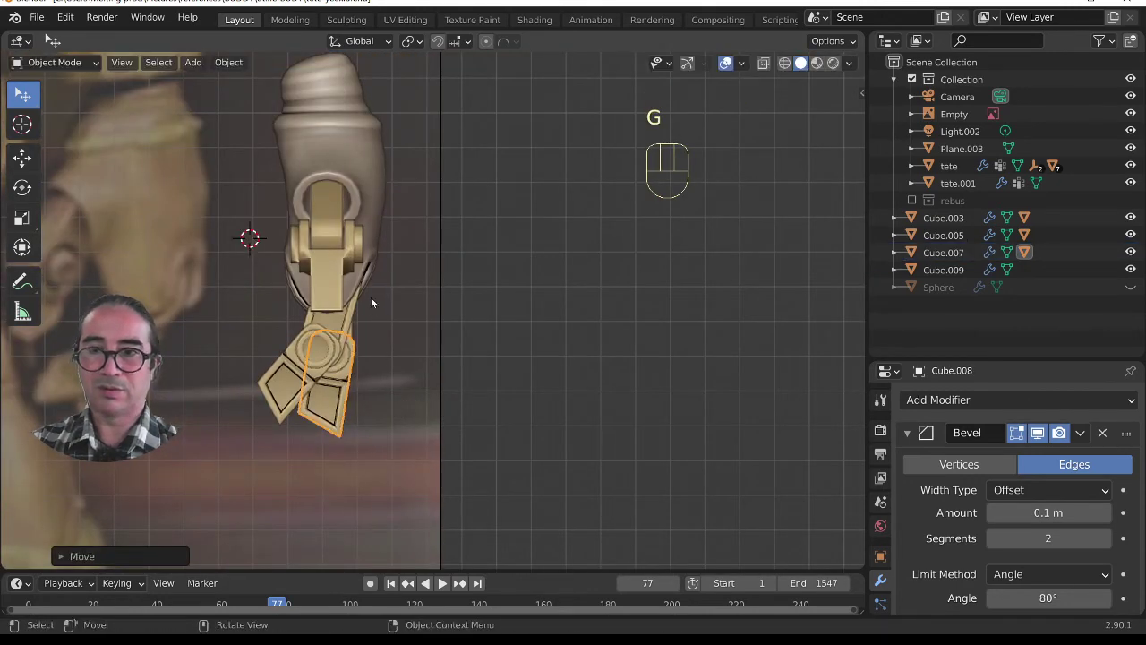
Step: Move two adjacent outer side faces of the Cube.009 hand body outward along global Y by about 0.03 m
scroll(371, 298, down, 2)
click(390, 179)
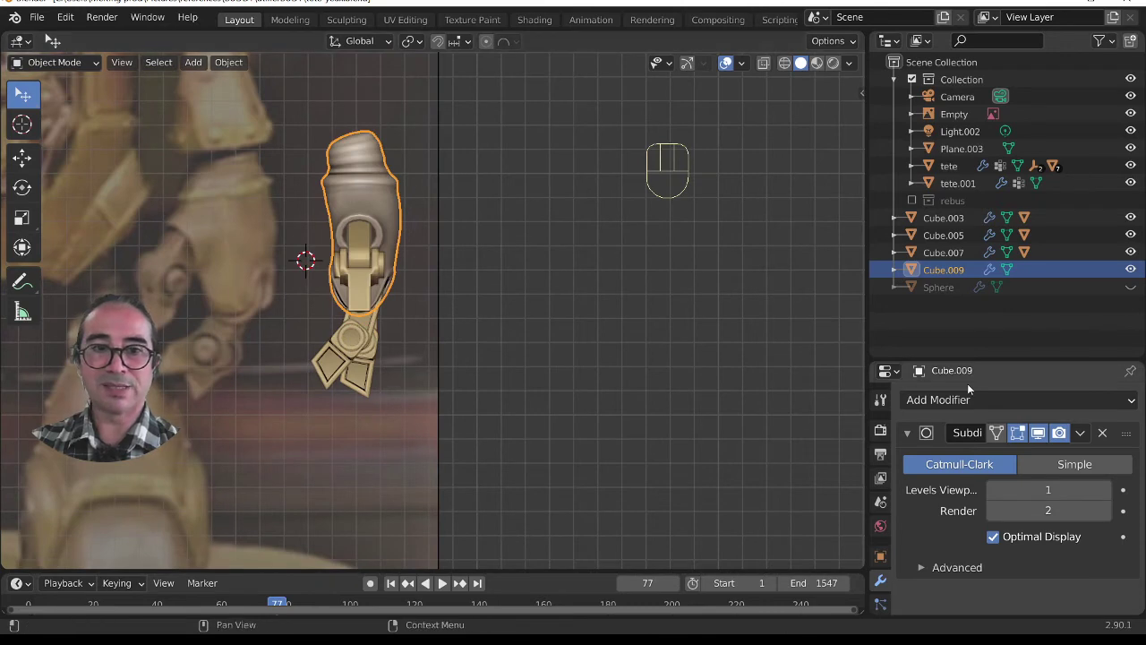
drag(967, 360, 967, 169)
middle_drag(435, 257, 378, 204)
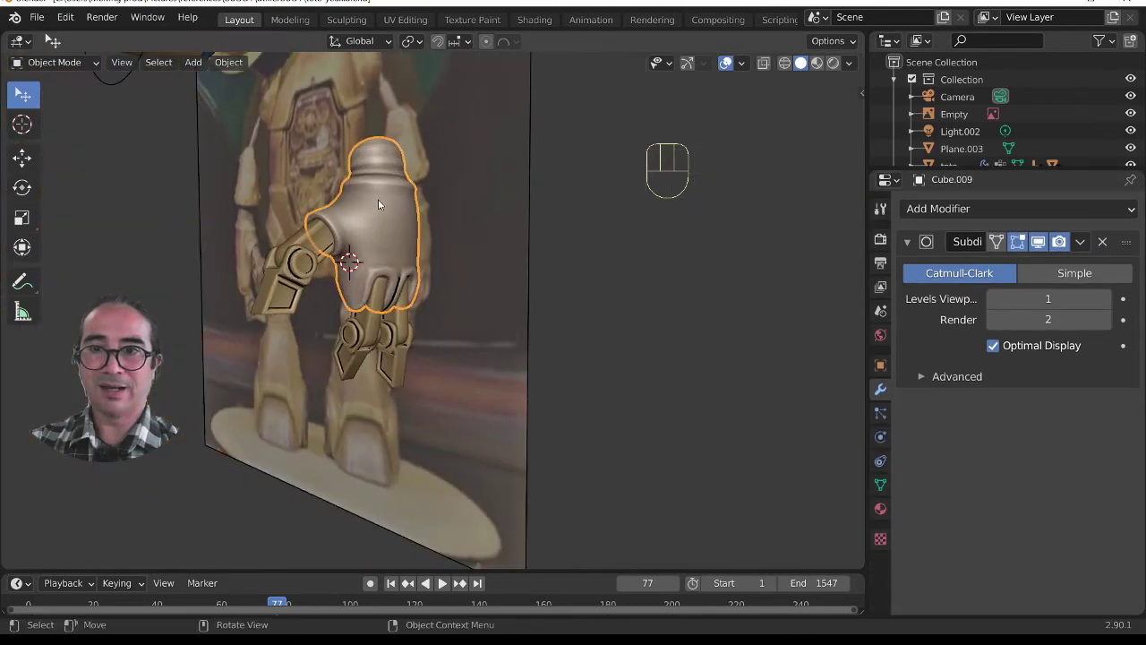
middle_drag(414, 346, 276, 346)
scroll(278, 347, up, 3)
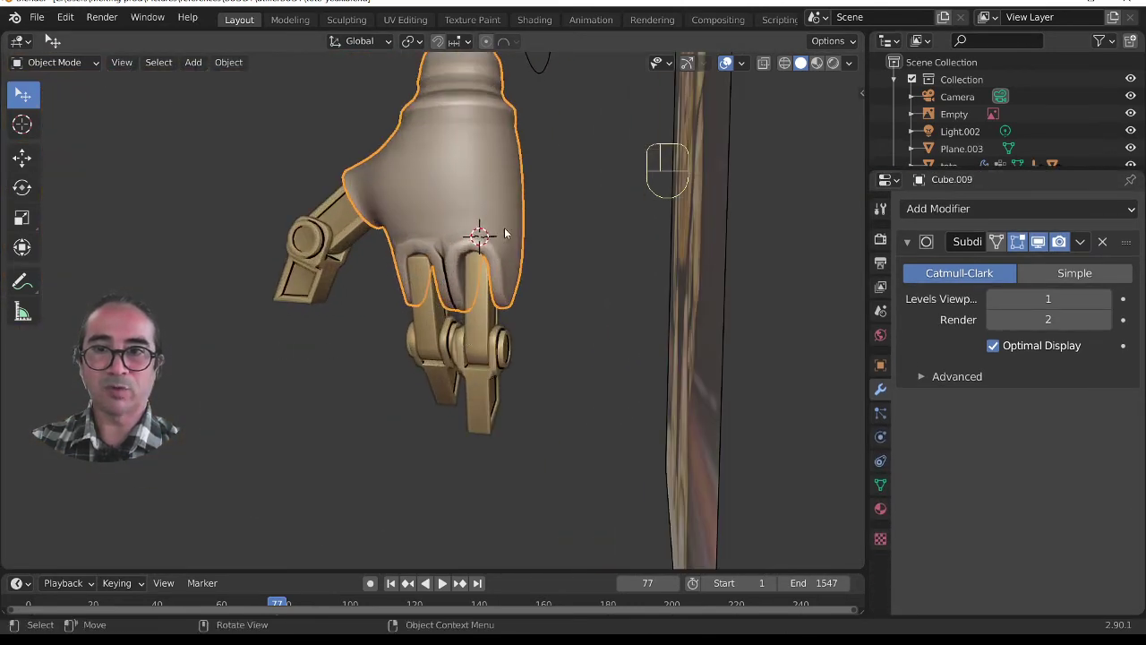
key(Tab)
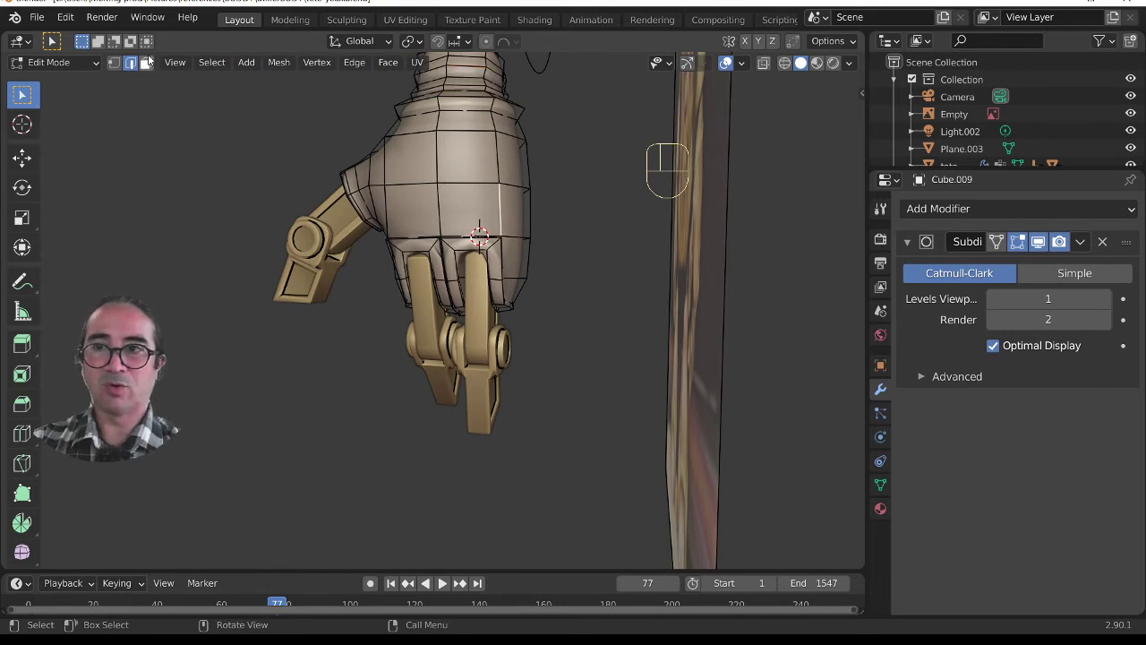
click(148, 60)
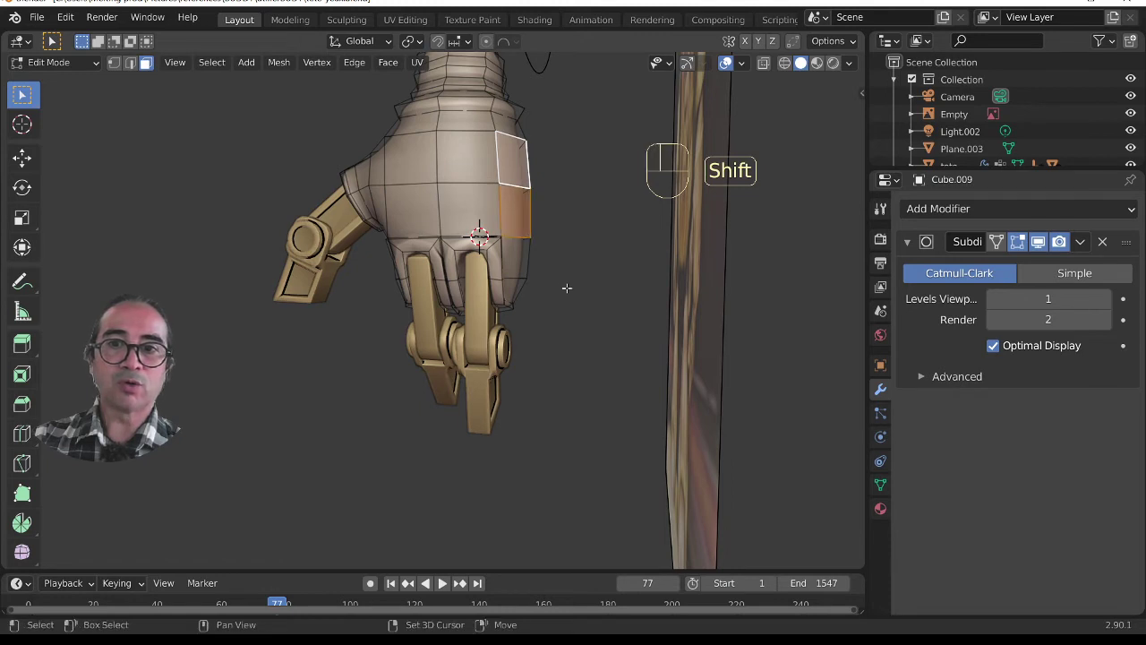
key(g)
key(y)
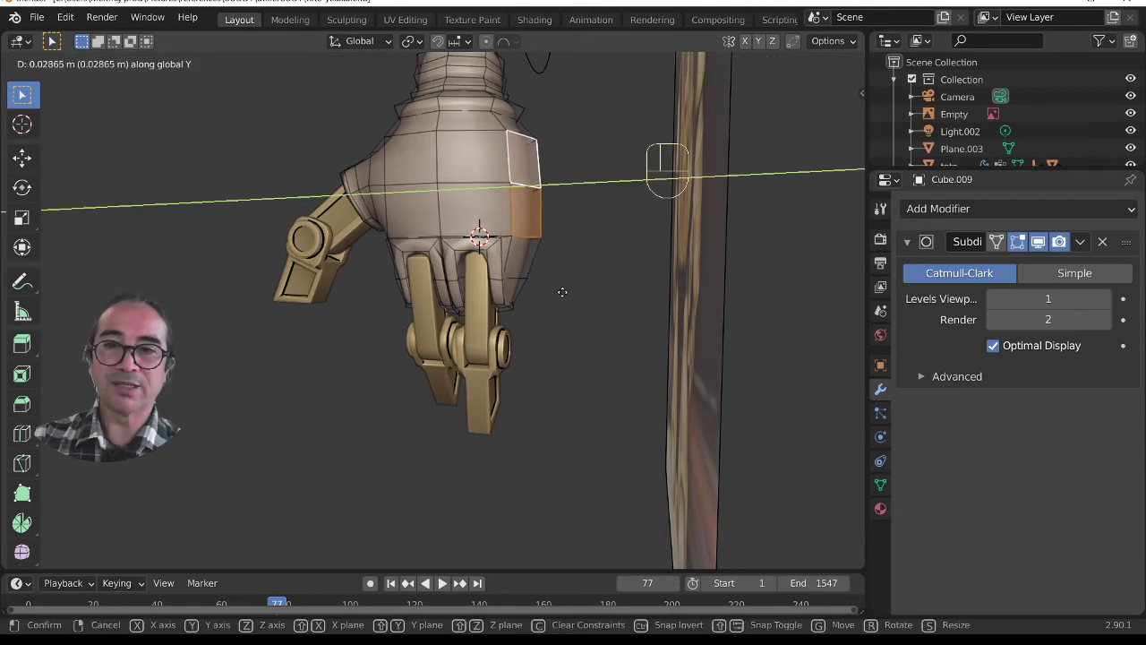
click(563, 291)
Step: Move the side face just below those two outward along global Y to continue the palm's outer contour
click(525, 269)
key(g)
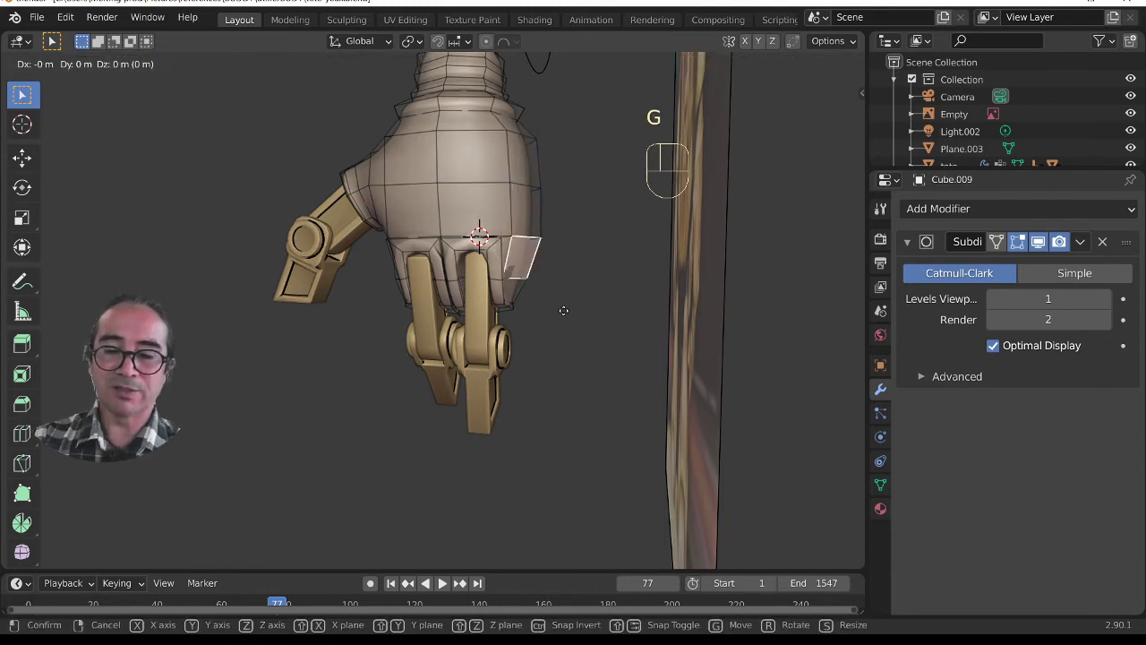
key(y)
click(570, 312)
key(Tab)
middle_drag(530, 302, 467, 457)
key(Tab)
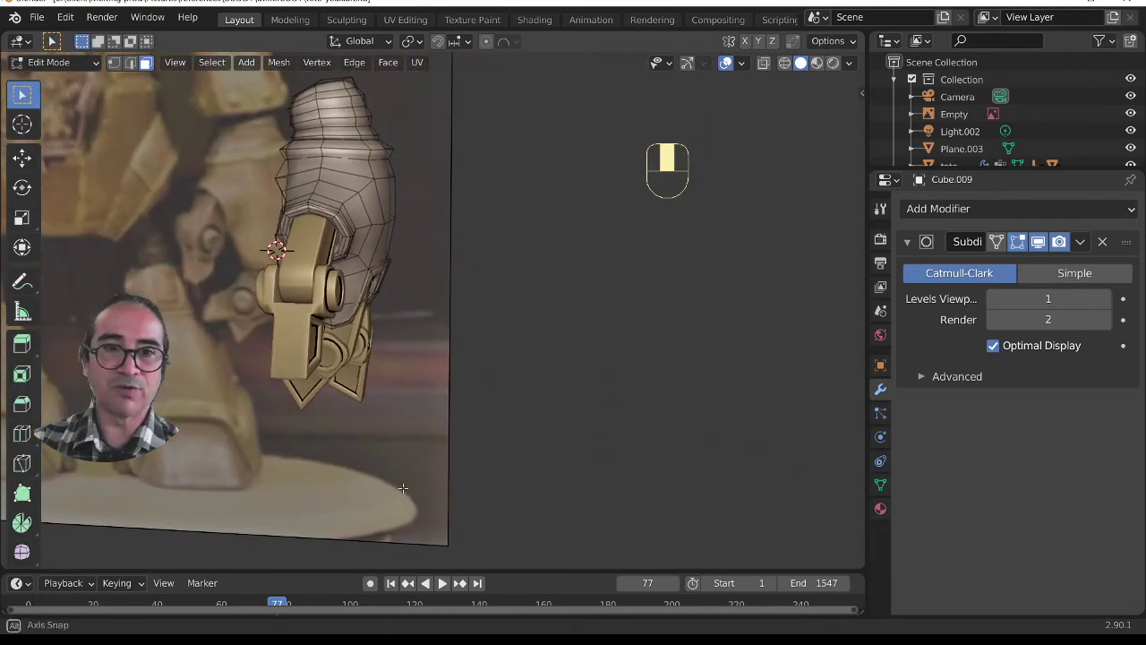
middle_drag(402, 488, 598, 433)
Step: Assign the existing "cuivre clair" material to the Cube.009 hand body
key(Tab)
click(880, 507)
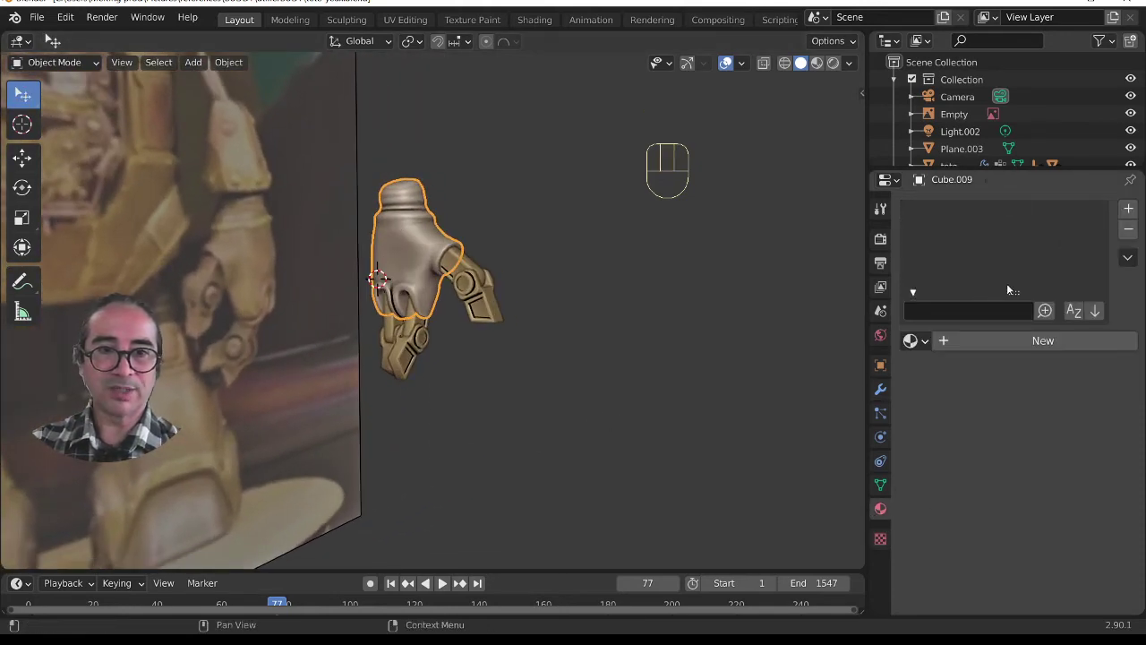
click(914, 340)
click(789, 391)
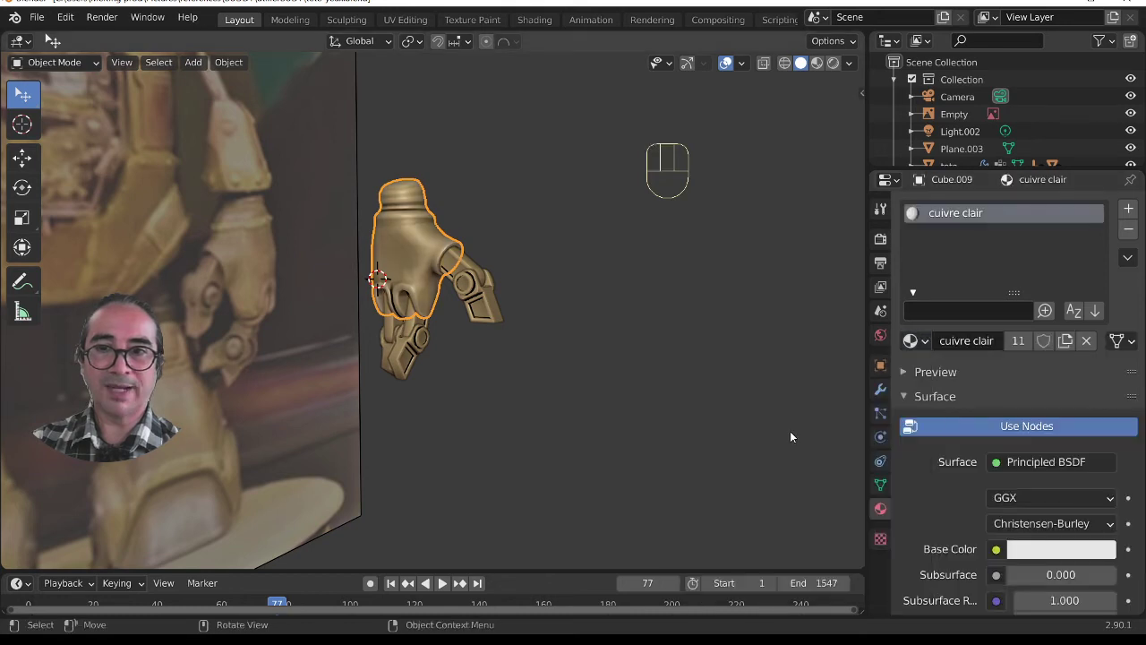
Step: Change the viewport MatCap to a glossy metallic sphere
click(847, 64)
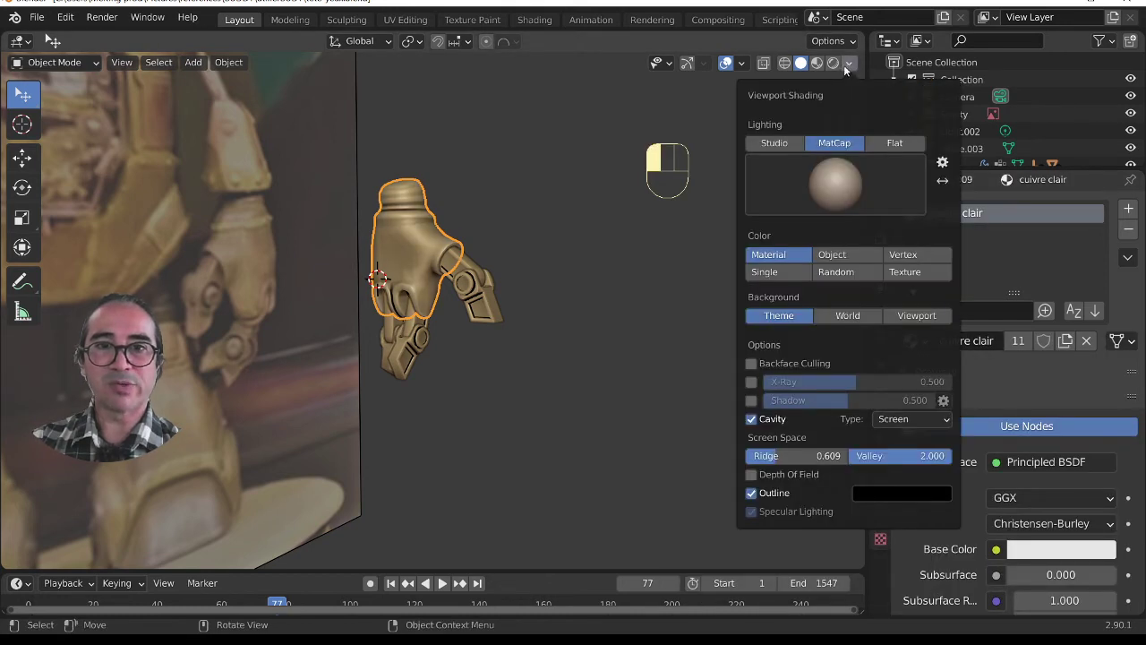
click(835, 184)
click(575, 347)
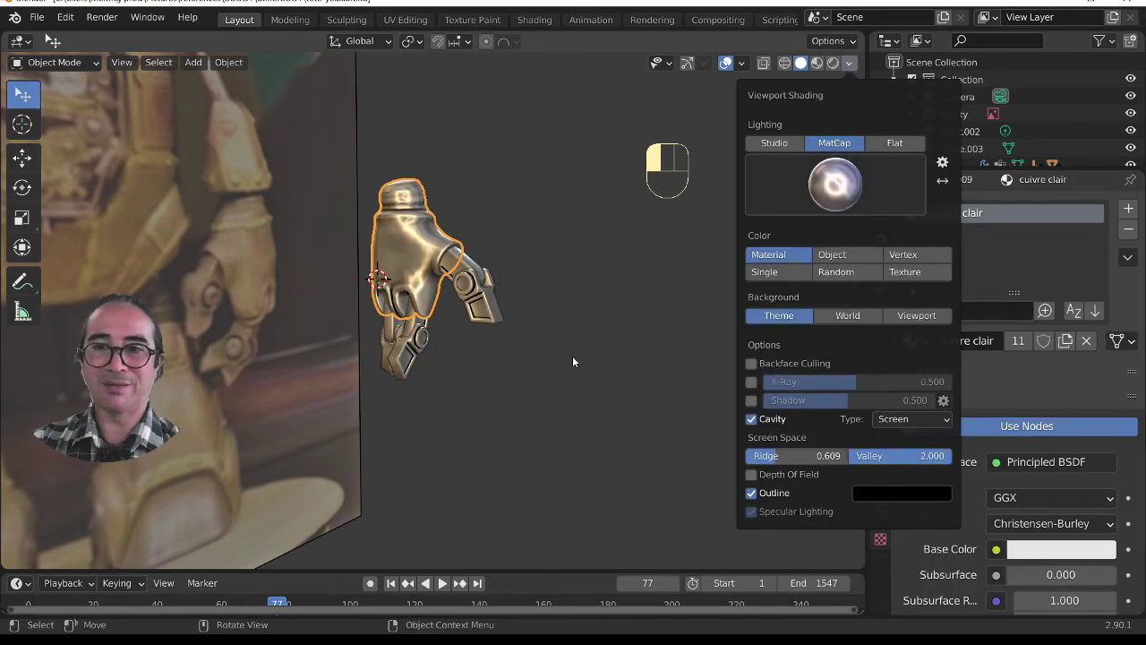
Step: Select the hand body together with its fingers and move them in front view over the reference robot's hand
mouse_move(557, 354)
middle_down()
mouse_move(555, 372)
mouse_move(316, 371)
mouse_move(399, 346)
mouse_move(555, 362)
mouse_move(413, 315)
middle_up()
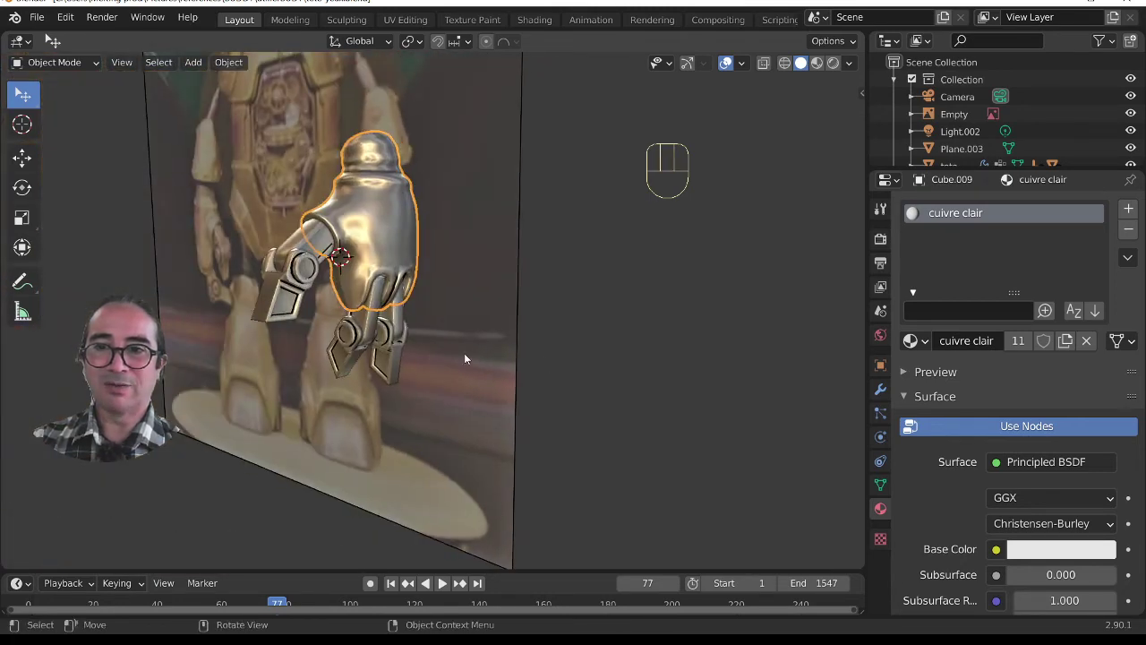
shift+click(311, 242)
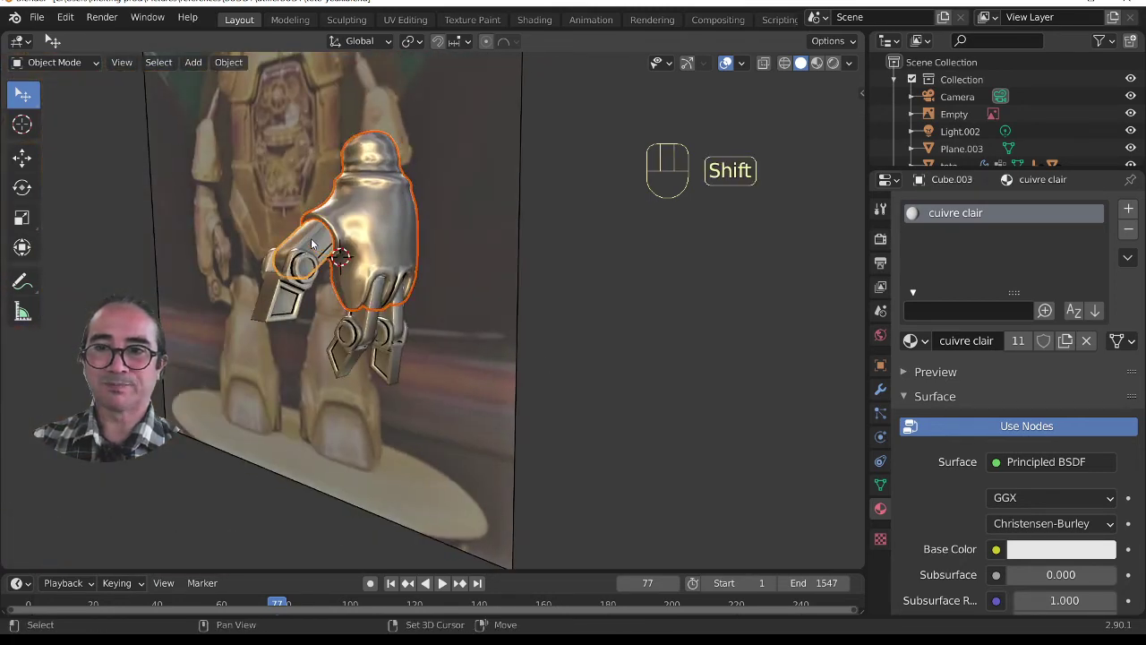
shift+click(401, 305)
key(KP_1)
scroll(470, 342, down, 4)
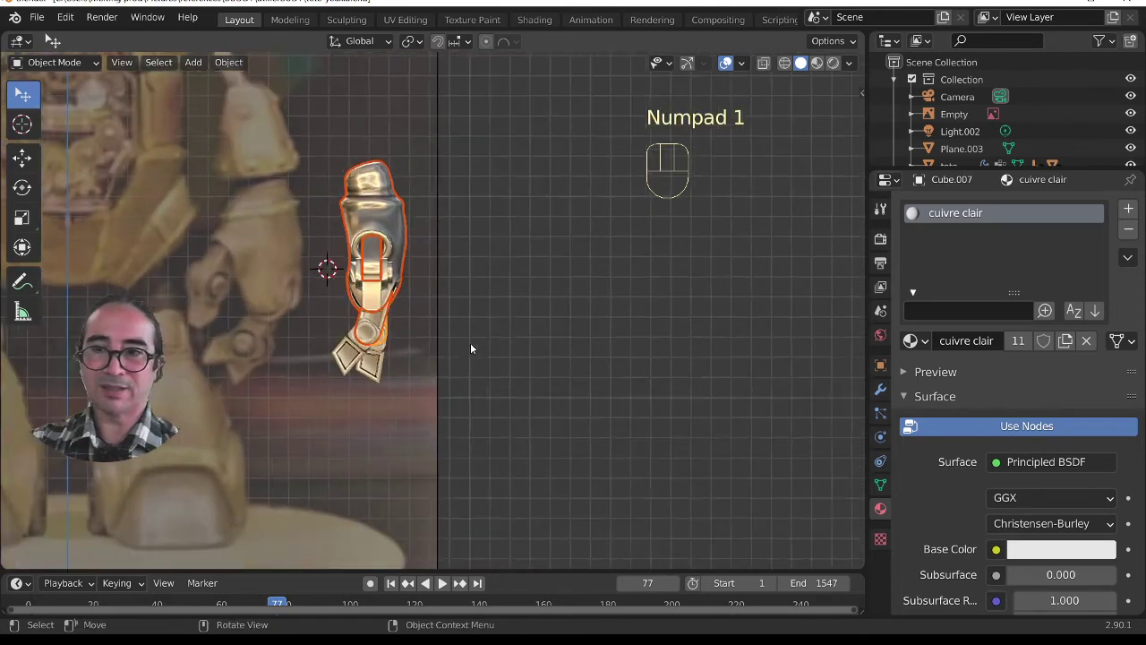
key(g)
click(493, 377)
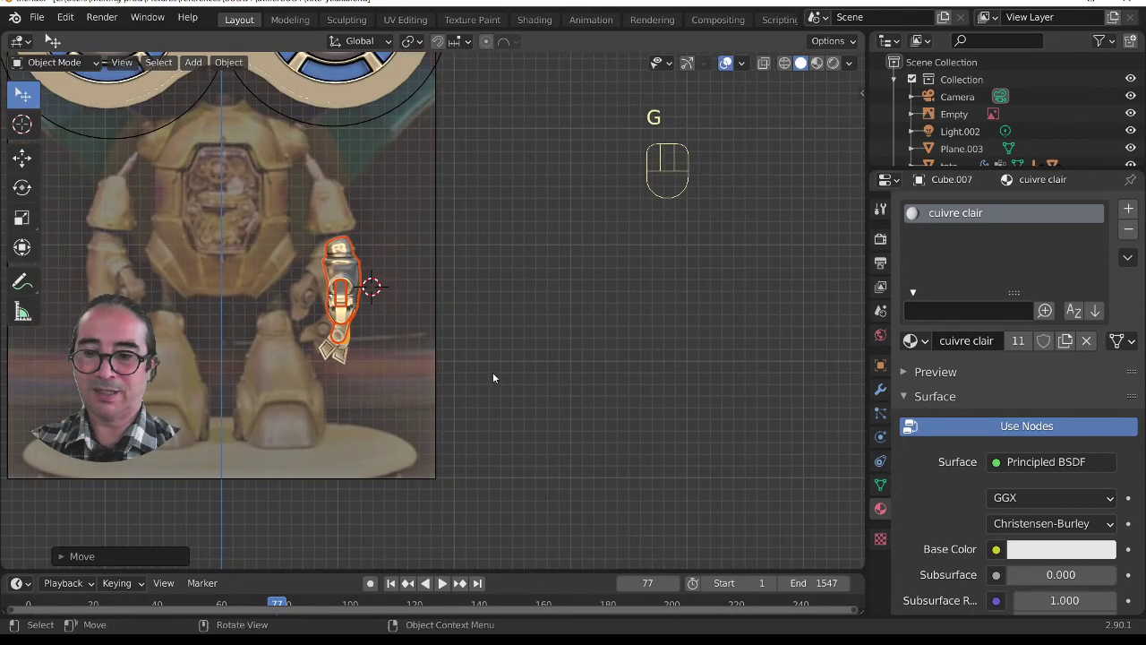
Step: Rotate the hand about global Z so the thumb points toward the torso, and shift it about 0.1 m toward the body
key(r)
key(z)
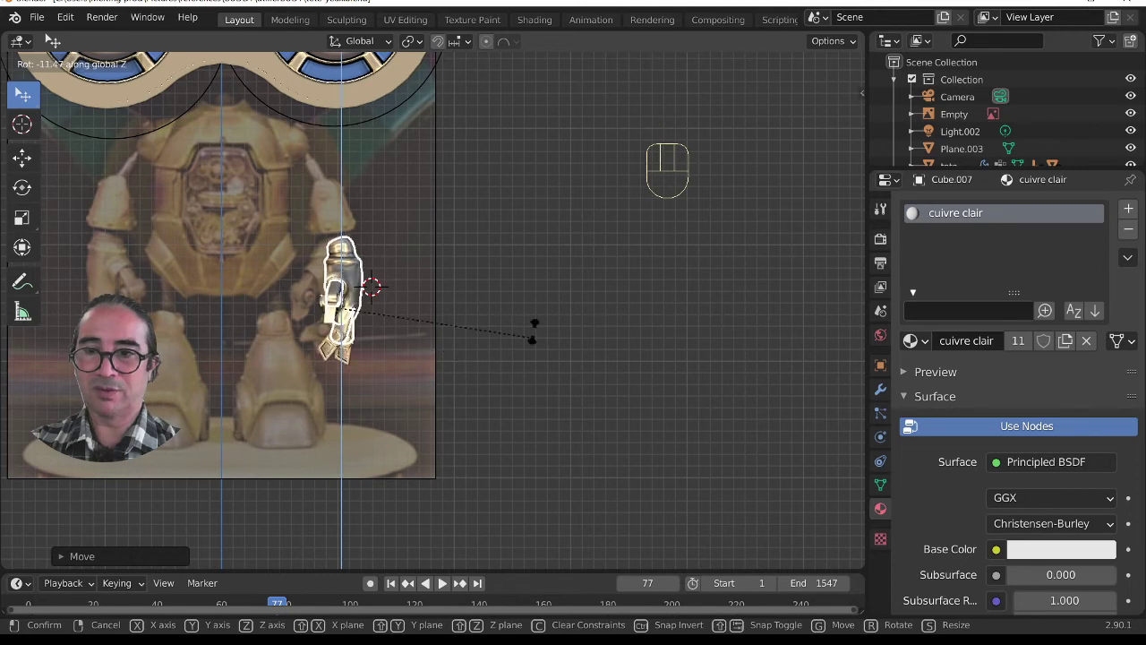
click(573, 248)
key(g)
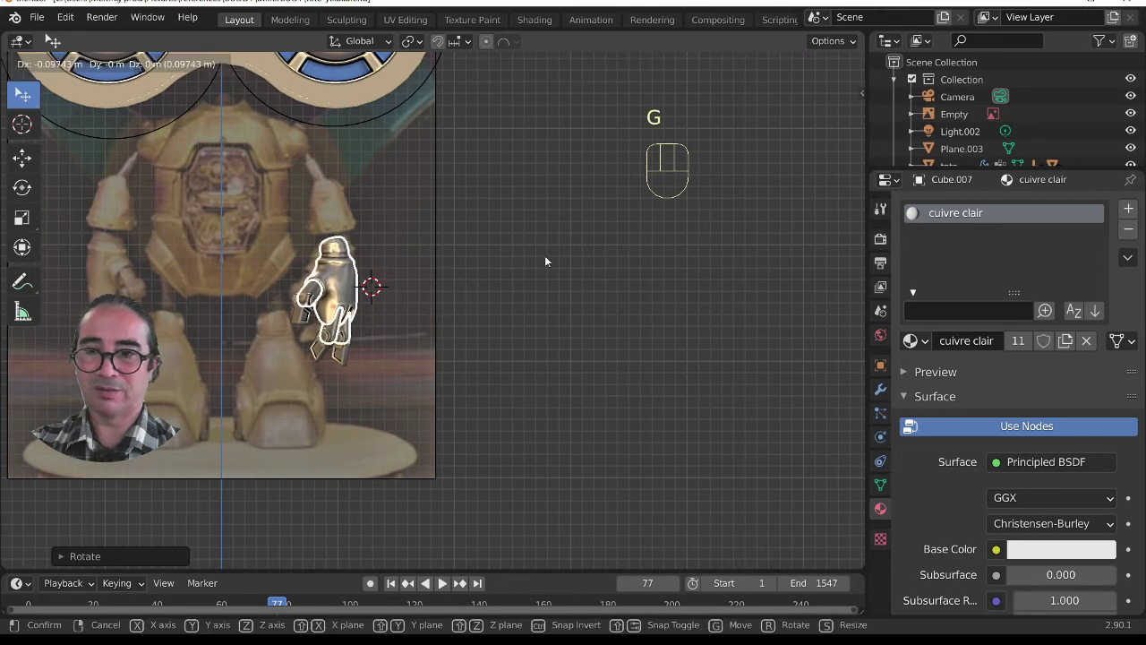
click(542, 258)
Step: Reveal all hidden objects of the robot
scroll(412, 396, up, 2)
scroll(413, 391, up, 2)
shift+middle_drag(372, 399, 549, 391)
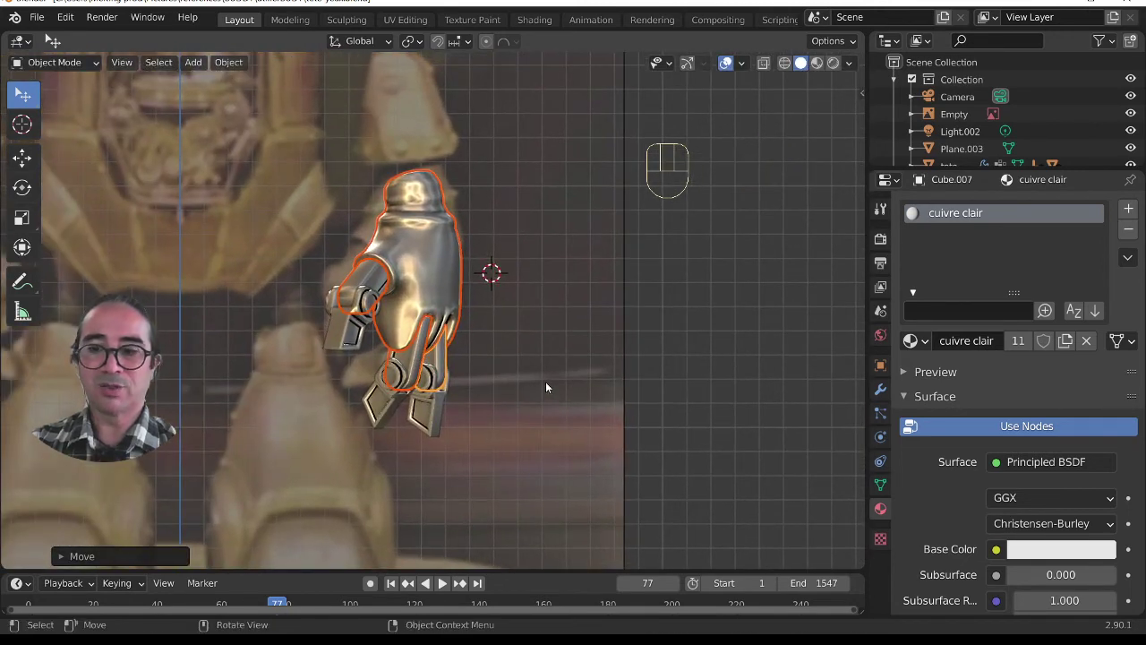
key(a)
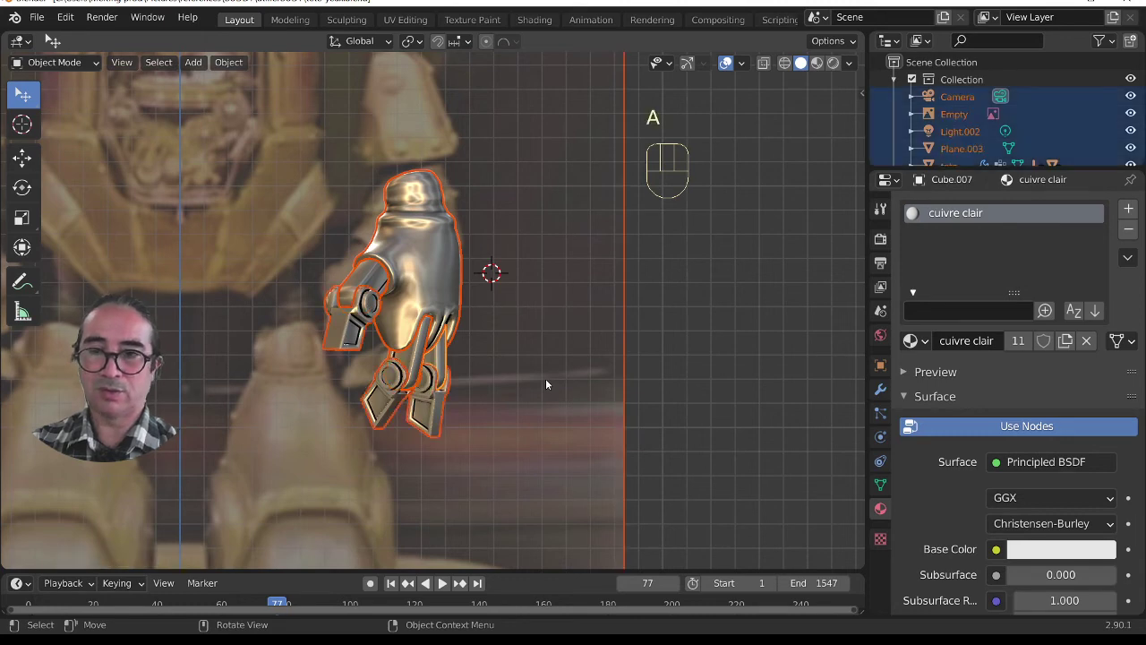
key(a)
key(a)
key(alt+h)
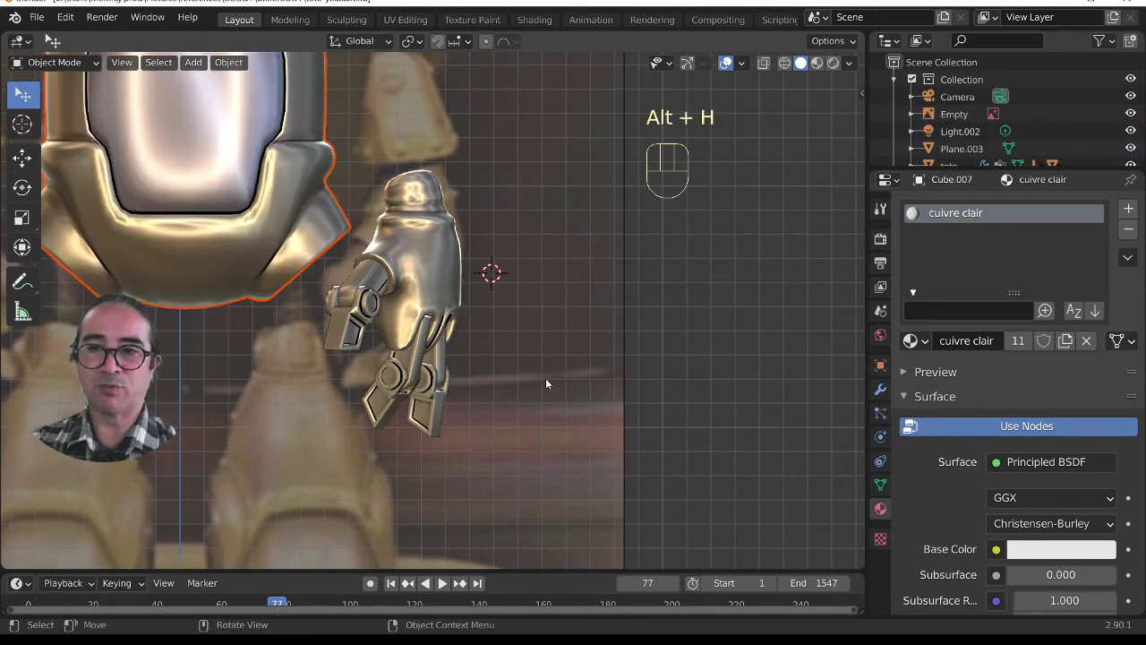
Step: Hide the Empty holding the reference image
scroll(545, 378, down, 3)
shift+middle_drag(547, 383, 550, 439)
click(537, 388)
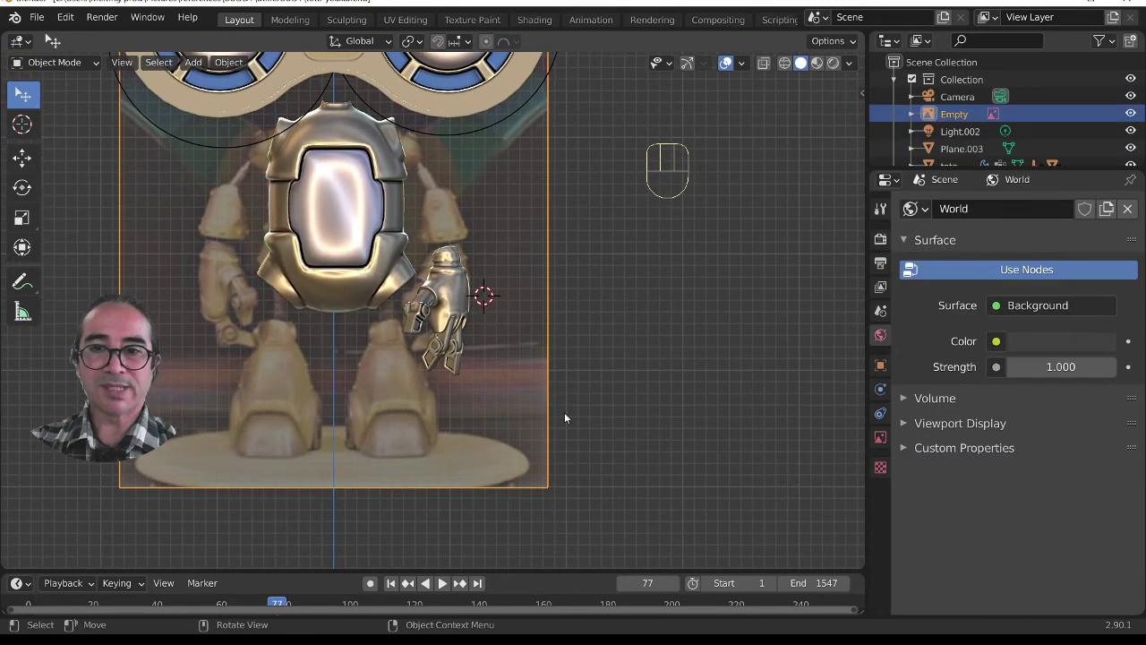
key(h)
Step: Examine the assembled head, torso and hand from several angles and distances
middle_drag(540, 384, 612, 501)
scroll(564, 394, down, 2)
scroll(553, 388, up, 3)
scroll(552, 388, up, 2)
scroll(499, 396, down, 5)
scroll(600, 466, down, 3)
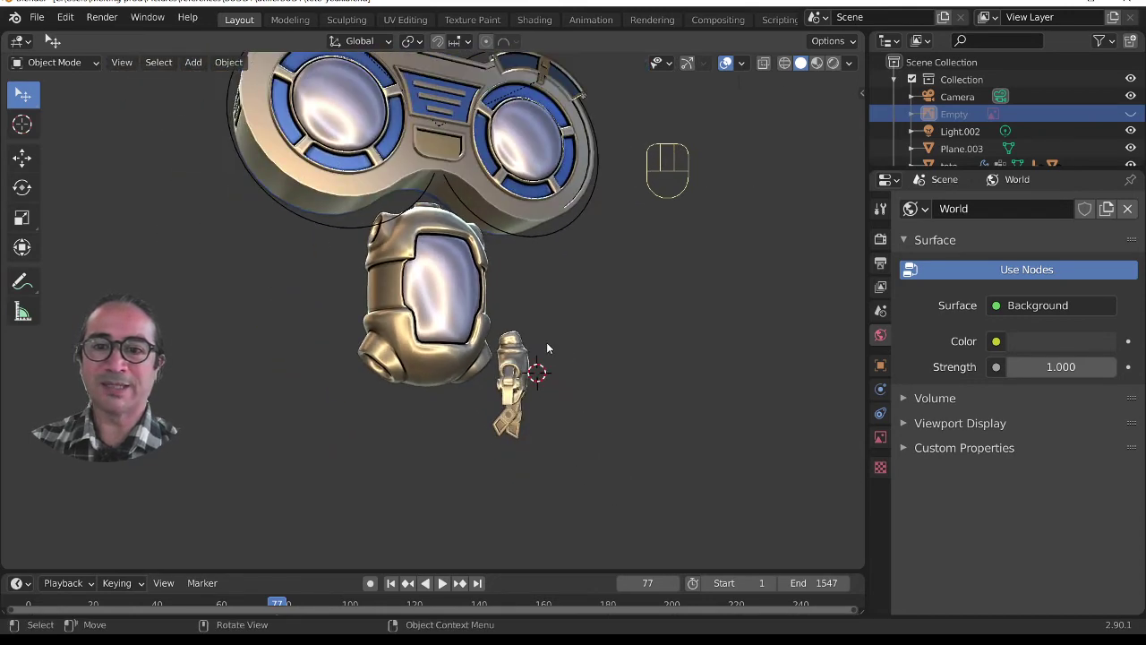
mouse_move(546, 344)
middle_down()
mouse_move(510, 354)
mouse_move(529, 336)
middle_up()
shift+middle_drag(529, 337, 596, 366)
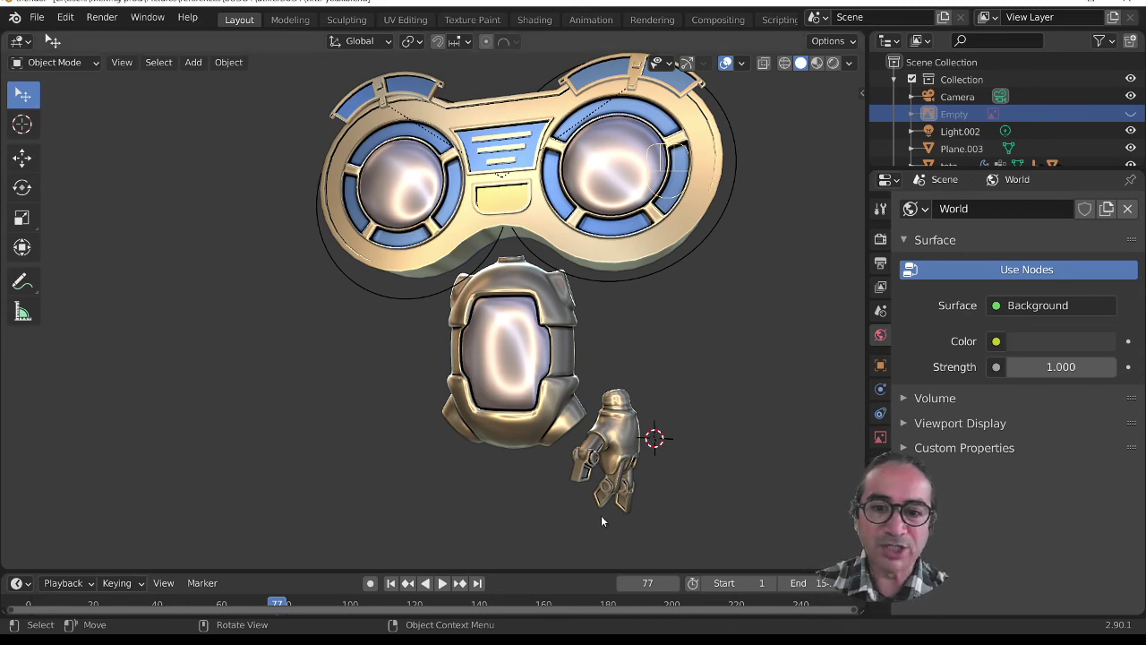
Step: Frame the Cube.009 hand body and examine its mesh around the finger slots
click(623, 438)
key(KP_Decimal)
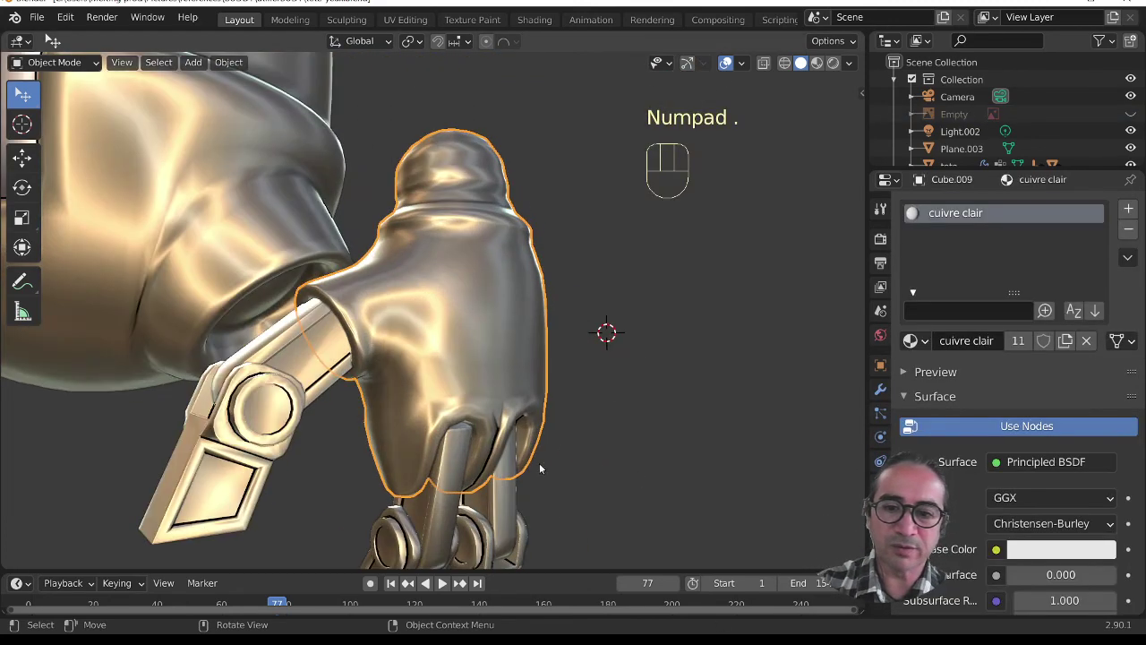
middle_drag(539, 463, 452, 340)
key(Tab)
scroll(457, 461, up, 1)
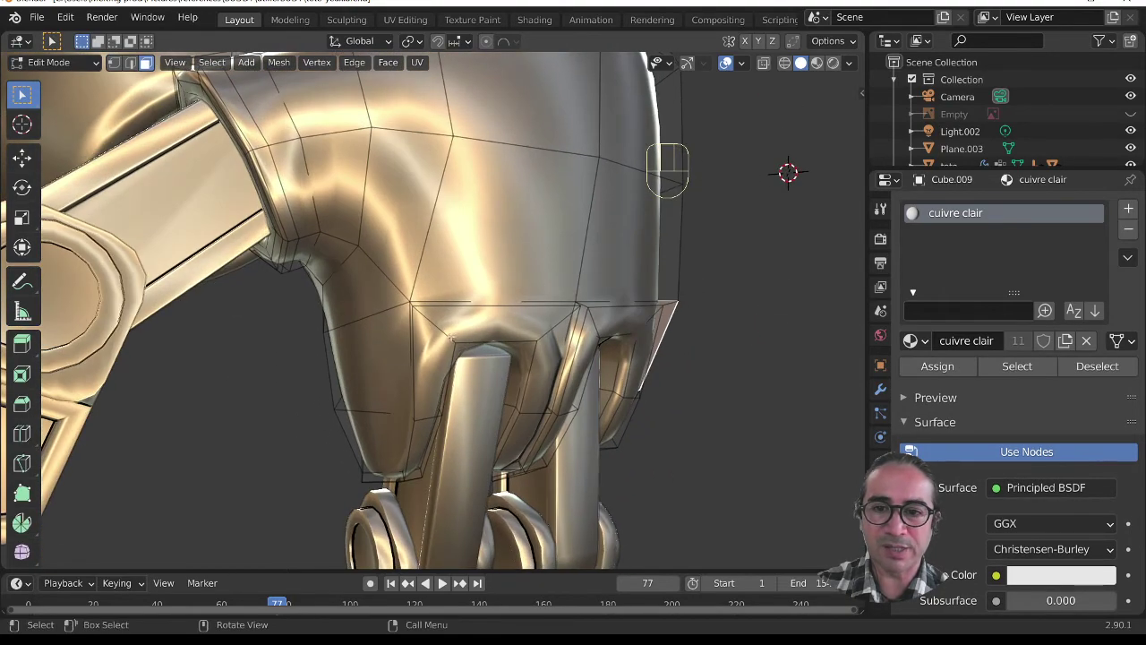
key(Tab)
scroll(566, 430, down, 4)
mouse_move(588, 452)
middle_down()
mouse_move(504, 445)
mouse_move(576, 435)
middle_up()
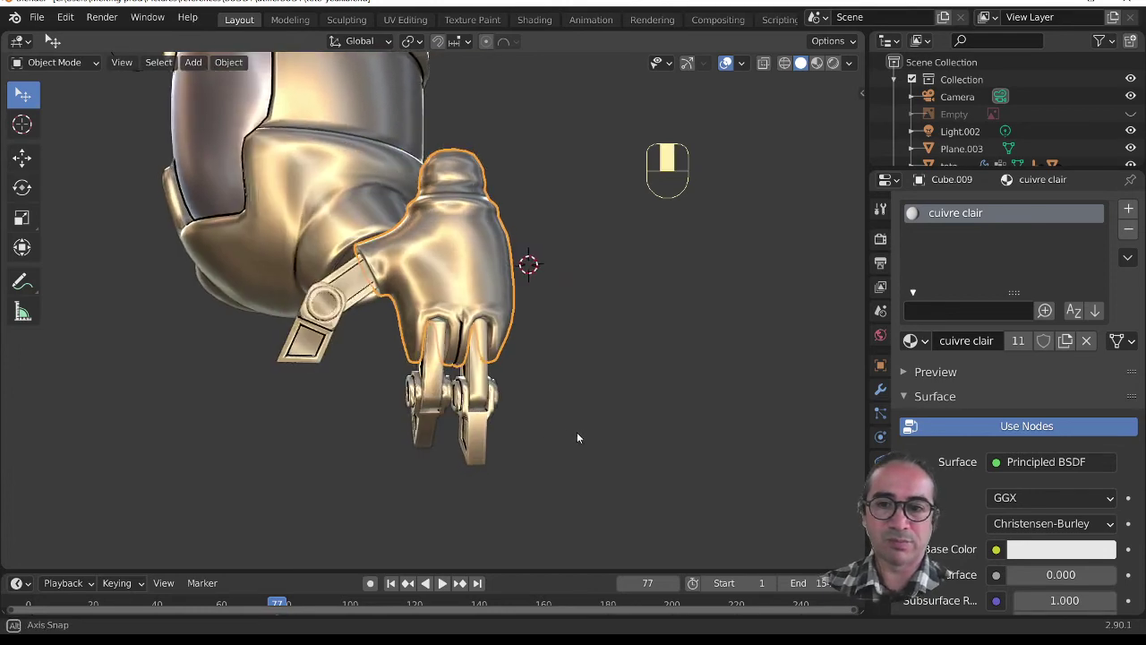
Step: Move the two lower faces on the thumb side of the hand body outward along global Y by about 0.03 m
scroll(452, 412, up, 4)
key(Tab)
middle_drag(452, 412, 390, 390)
click(389, 386)
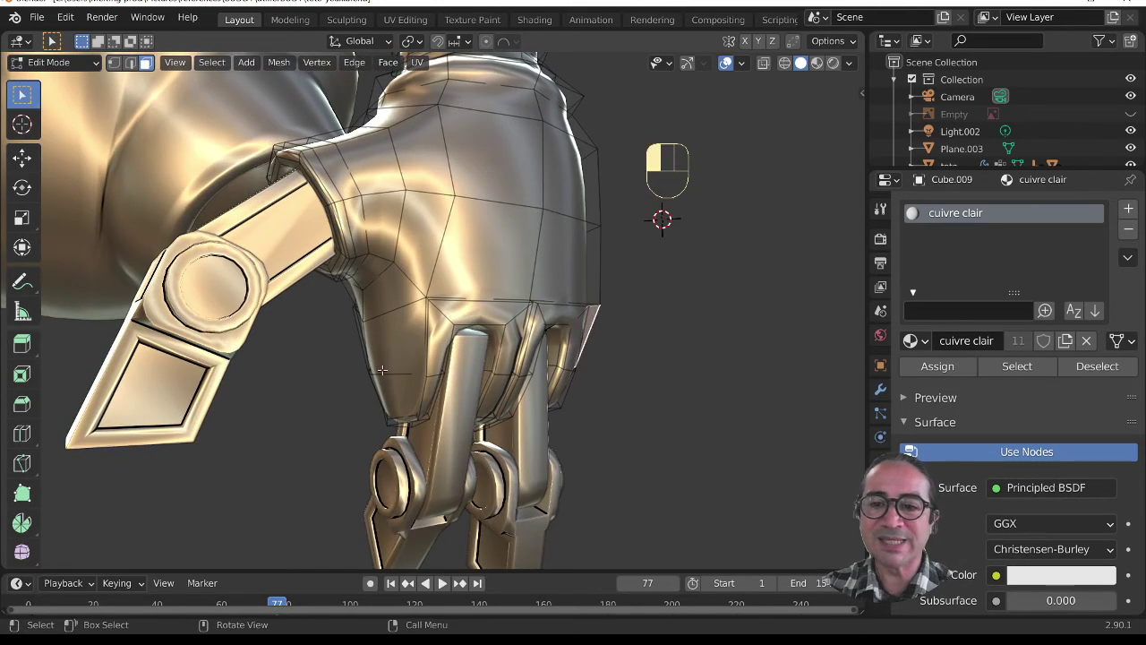
shift+click(390, 389)
key(g)
key(y)
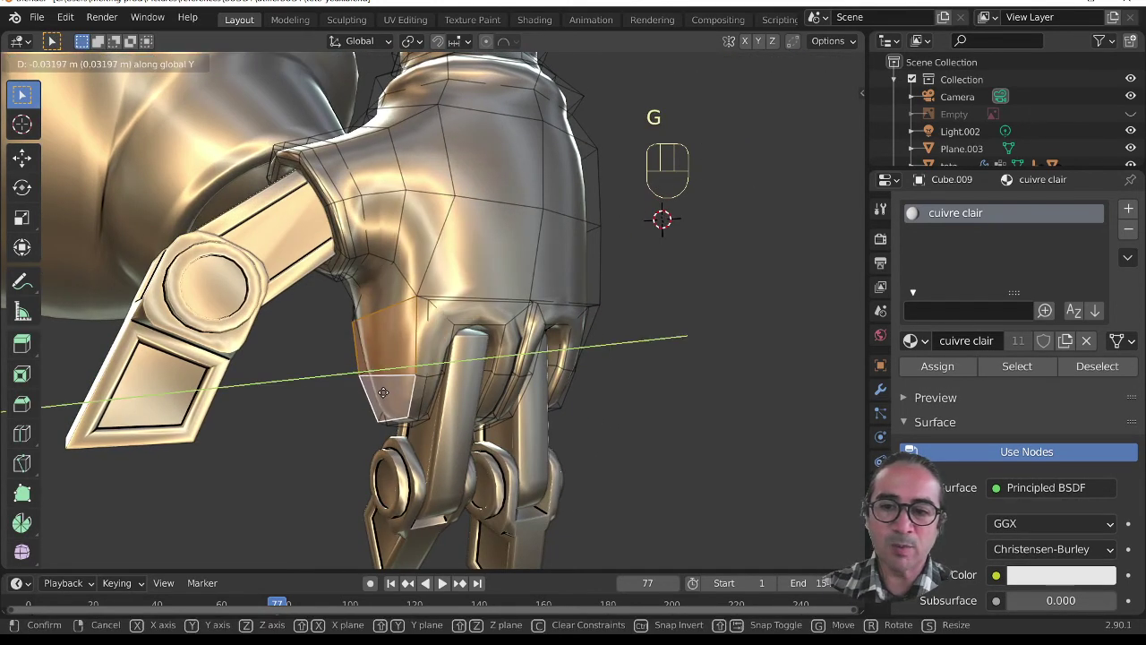
click(383, 392)
Step: Inspect the reshaped thumb-side contour of the hand body, with and without its editing mesh
key(Tab)
scroll(384, 393, down, 1)
middle_drag(383, 395, 488, 291)
key(Tab)
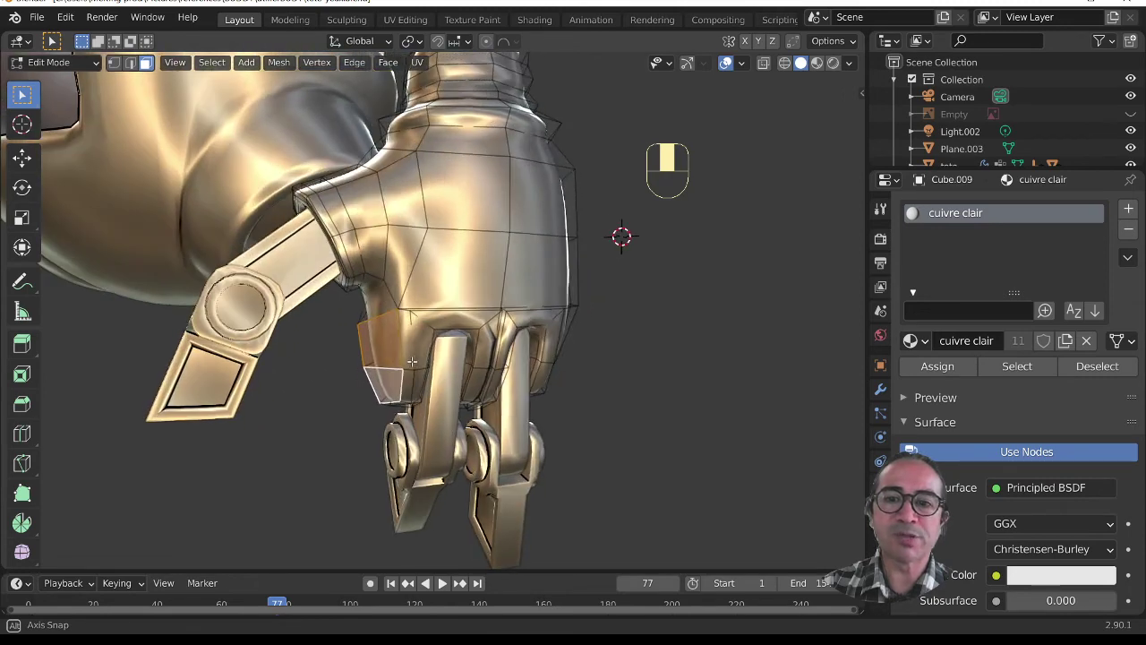
key(Tab)
scroll(494, 285, down, 1)
middle_drag(495, 246, 551, 300)
Step: Raise the viewport's screen-space cavity ridge and switch the solid shading lighting to Studio
click(849, 63)
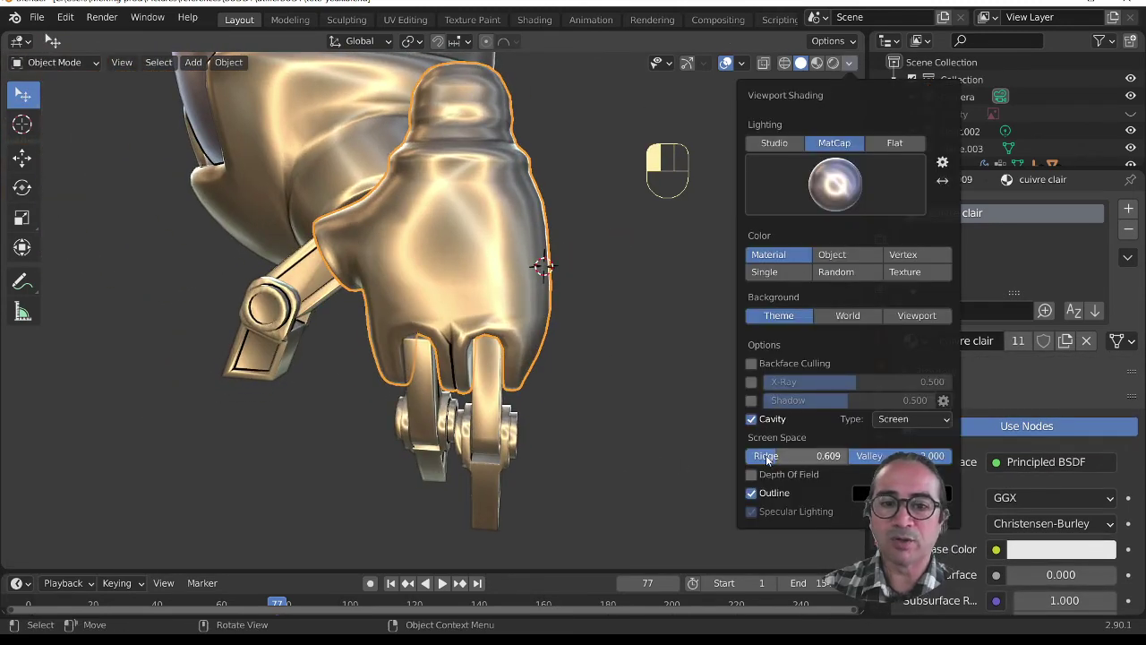
drag(828, 456, 792, 456)
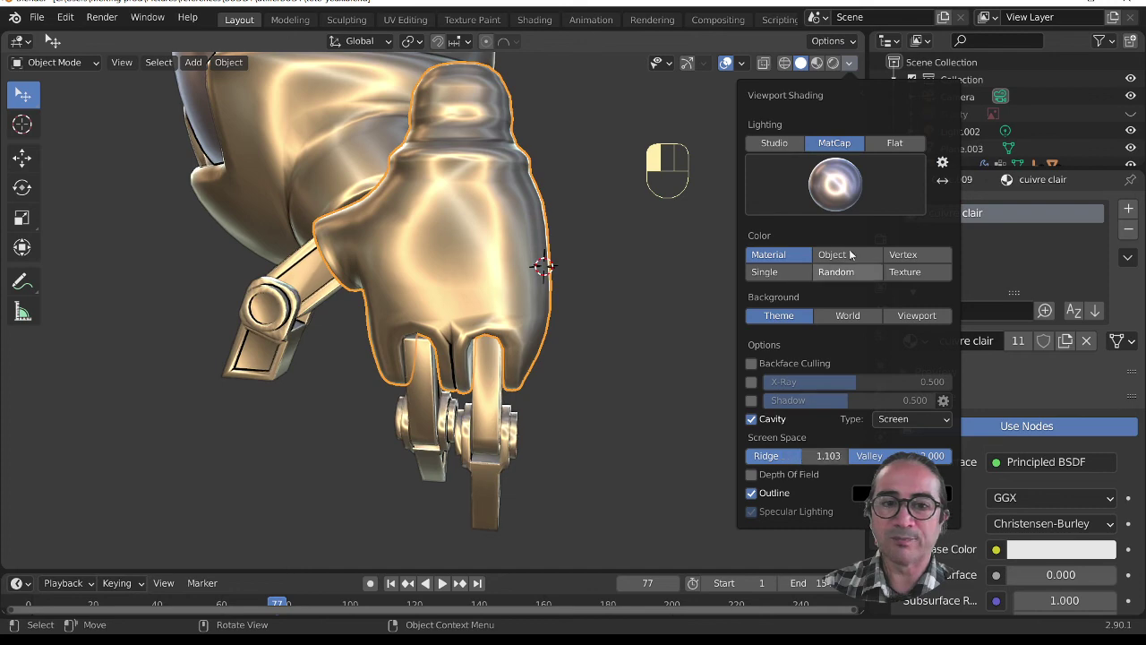
click(776, 143)
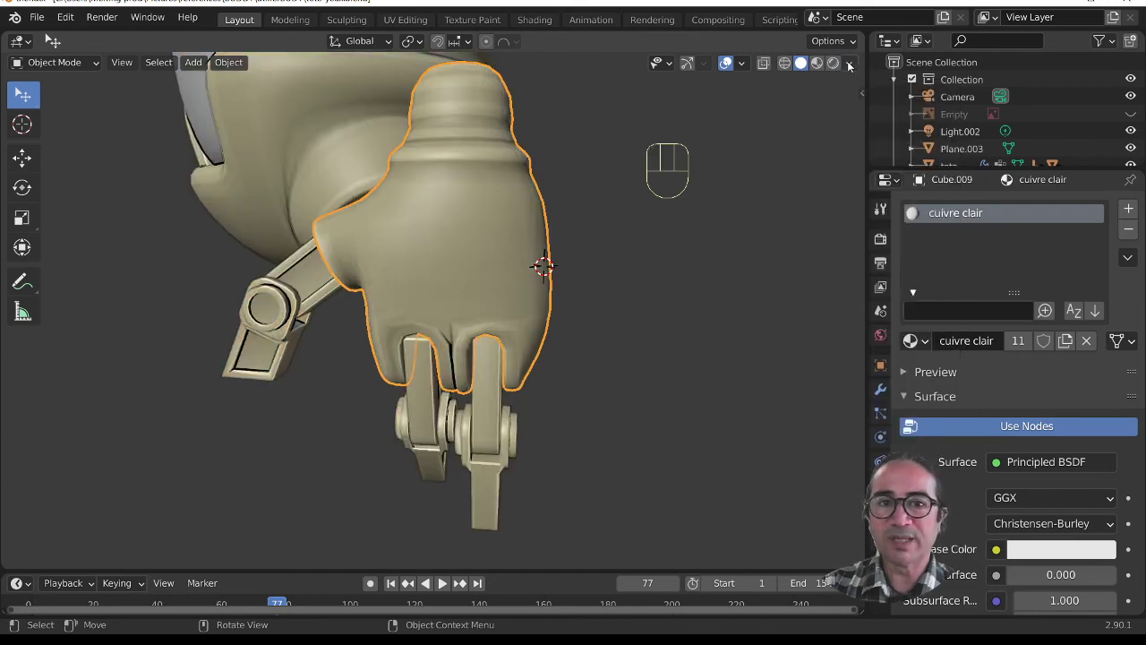
click(849, 62)
drag(801, 475, 826, 475)
Step: Enable the Wireframe overlay to show the topology of the hand and torso
mouse_move(680, 429)
middle_down()
mouse_move(603, 395)
mouse_move(449, 285)
middle_up()
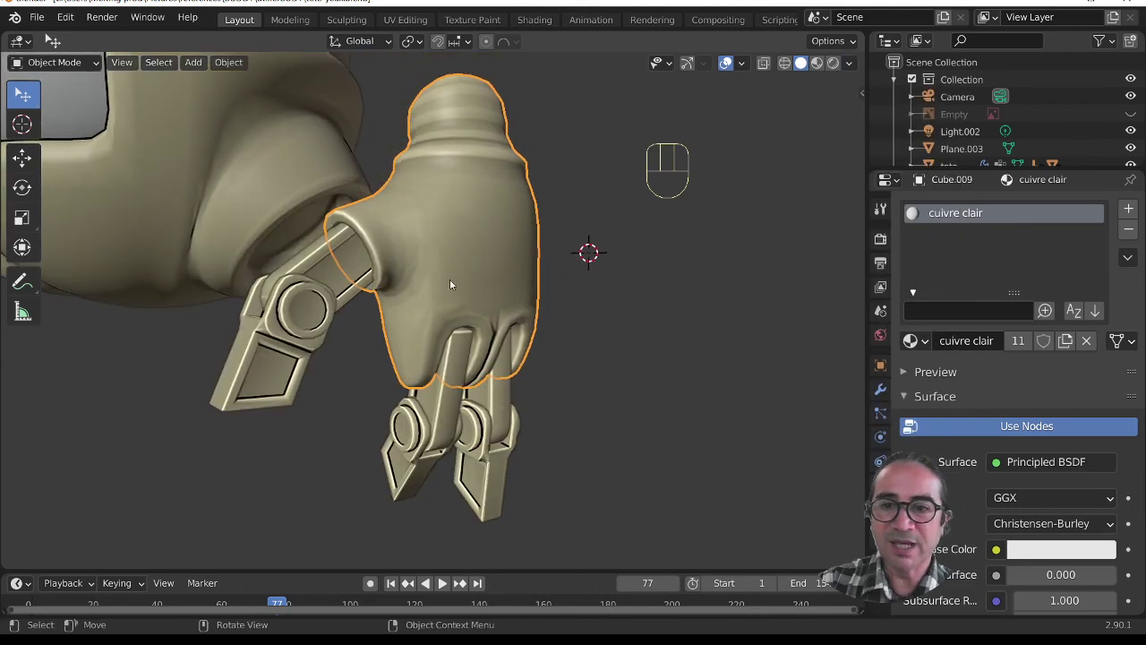
click(743, 62)
click(638, 347)
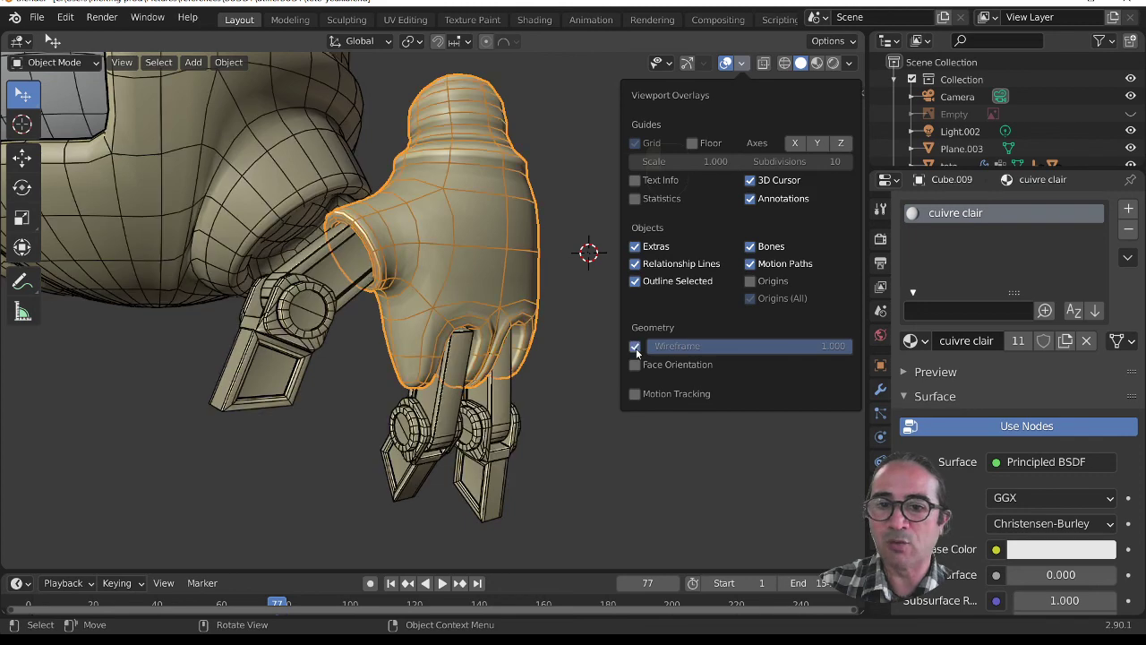
Step: Review the topology of the hand and torso, and turn off the Wireframe overlay
middle_drag(421, 322, 634, 411)
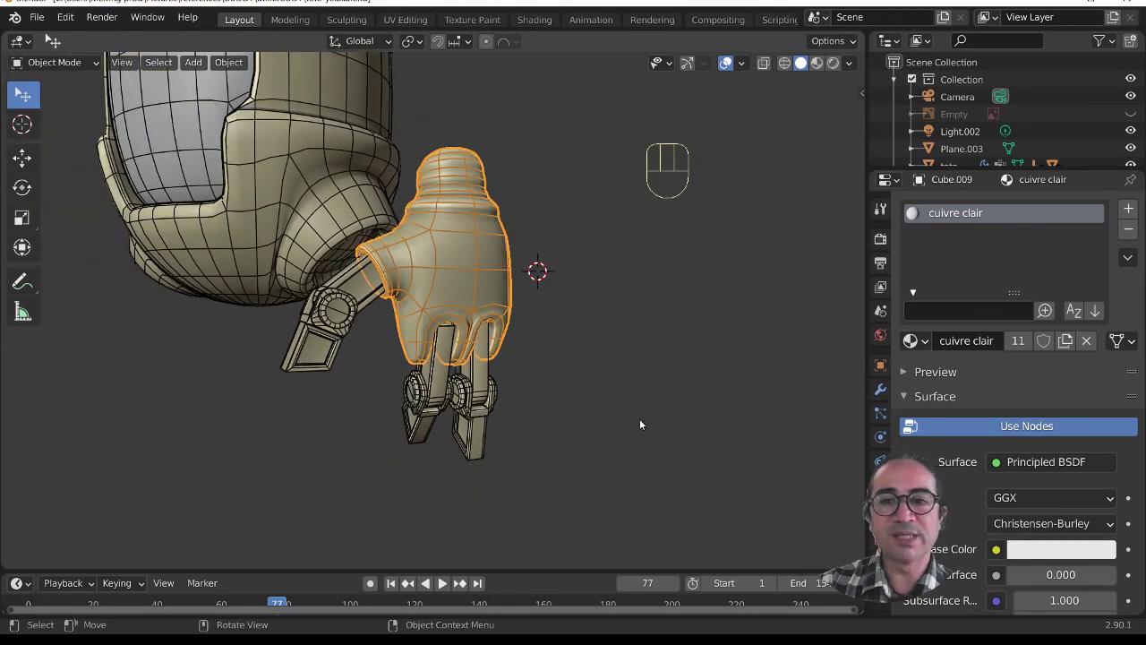
key(Tab)
key(Tab)
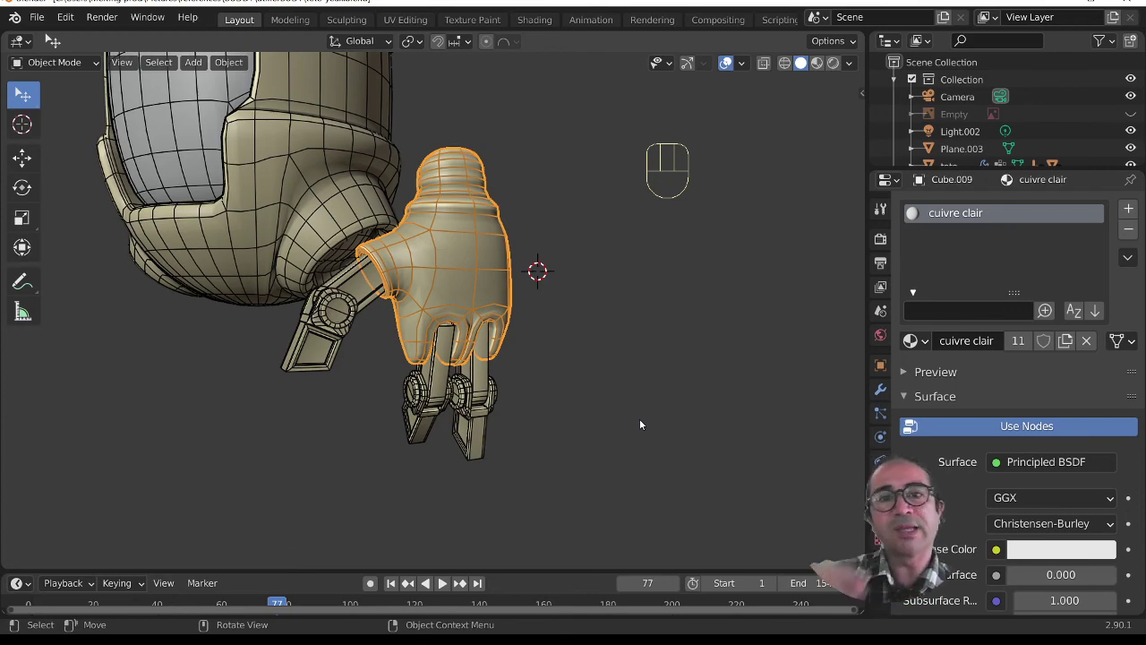
middle_drag(640, 424, 477, 237)
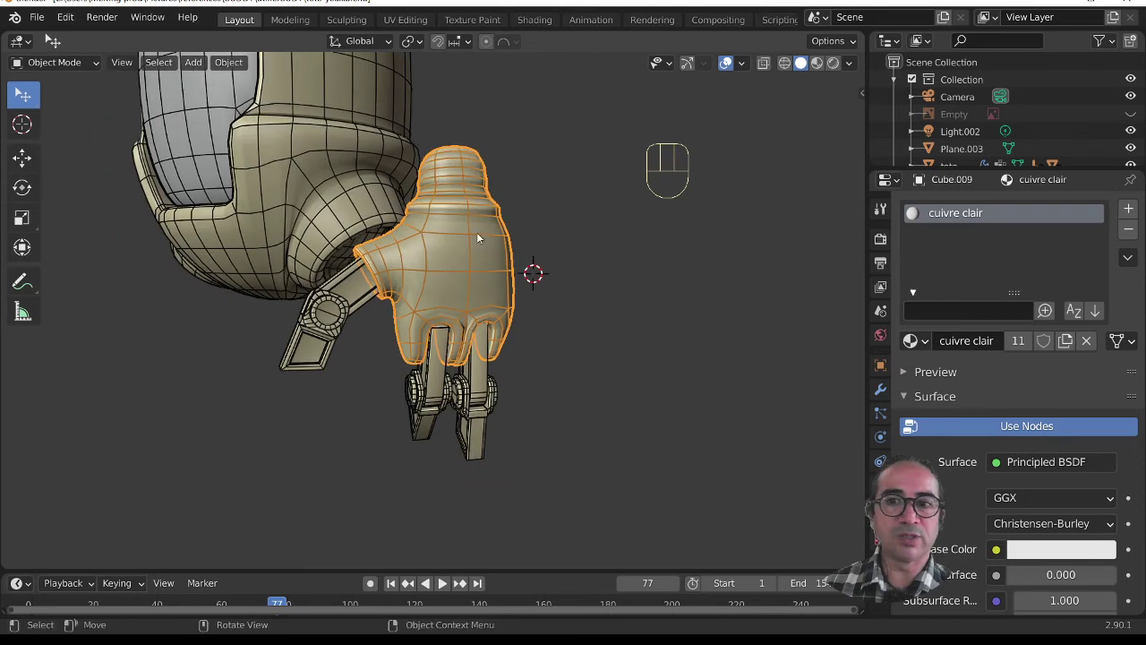
click(741, 62)
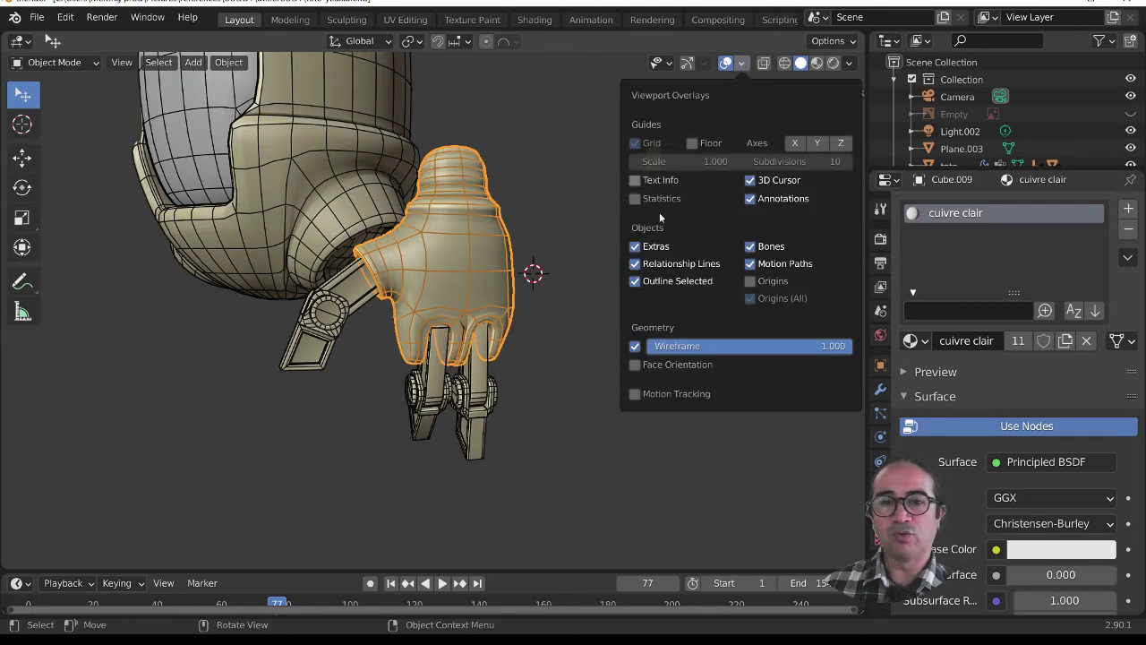
click(635, 346)
mouse_move(433, 417)
middle_down()
mouse_move(452, 412)
mouse_move(425, 430)
middle_up()
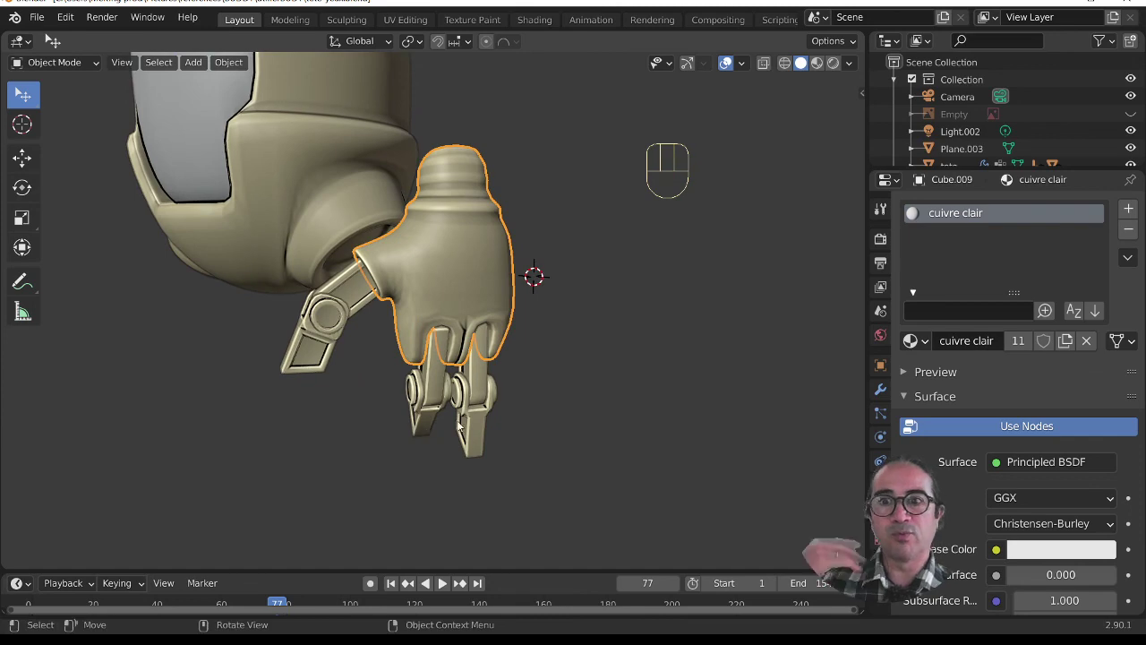
Step: Move the two faces on the hand body above the thumb opening slightly downward along global Z
scroll(425, 287, up, 4)
key(Tab)
middle_drag(424, 287, 428, 190)
click(383, 204)
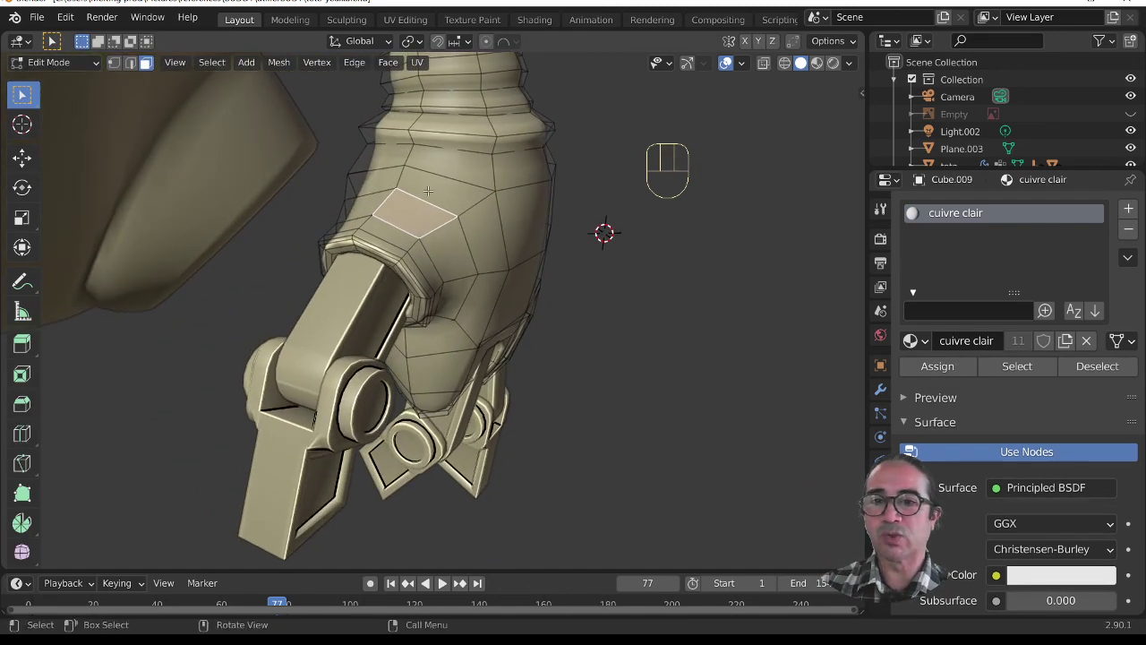
shift+click(434, 188)
key(g)
key(z)
click(432, 211)
key(Tab)
scroll(614, 339, down, 2)
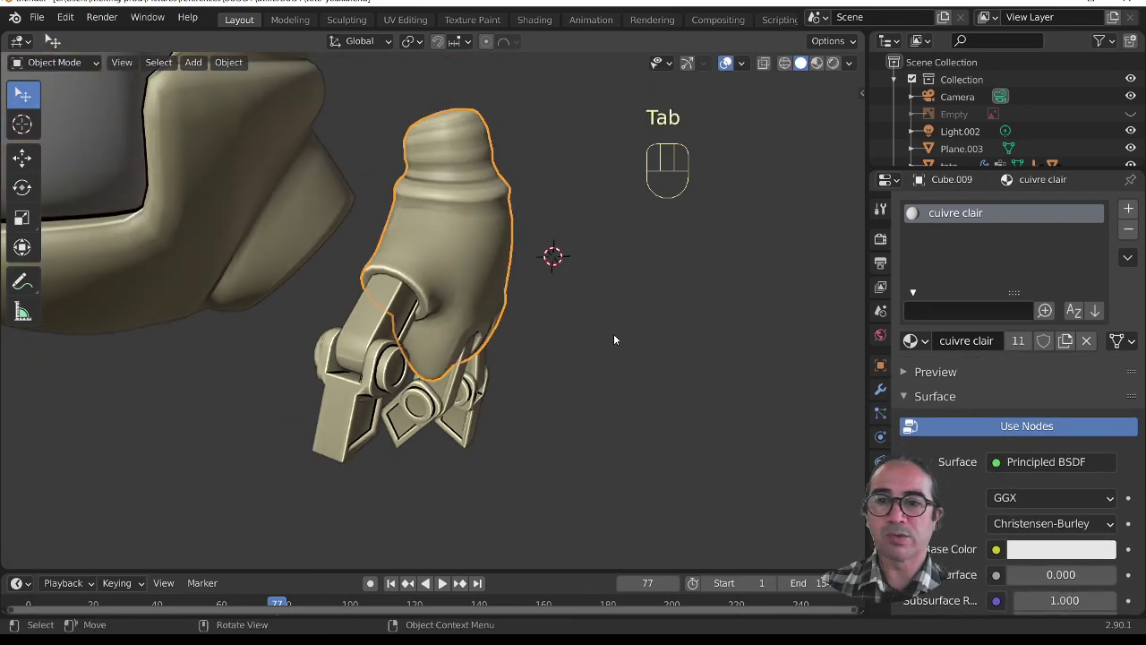
Step: Check the hand body's smoothed contour and reopen its mesh for editing
middle_drag(613, 339, 498, 303)
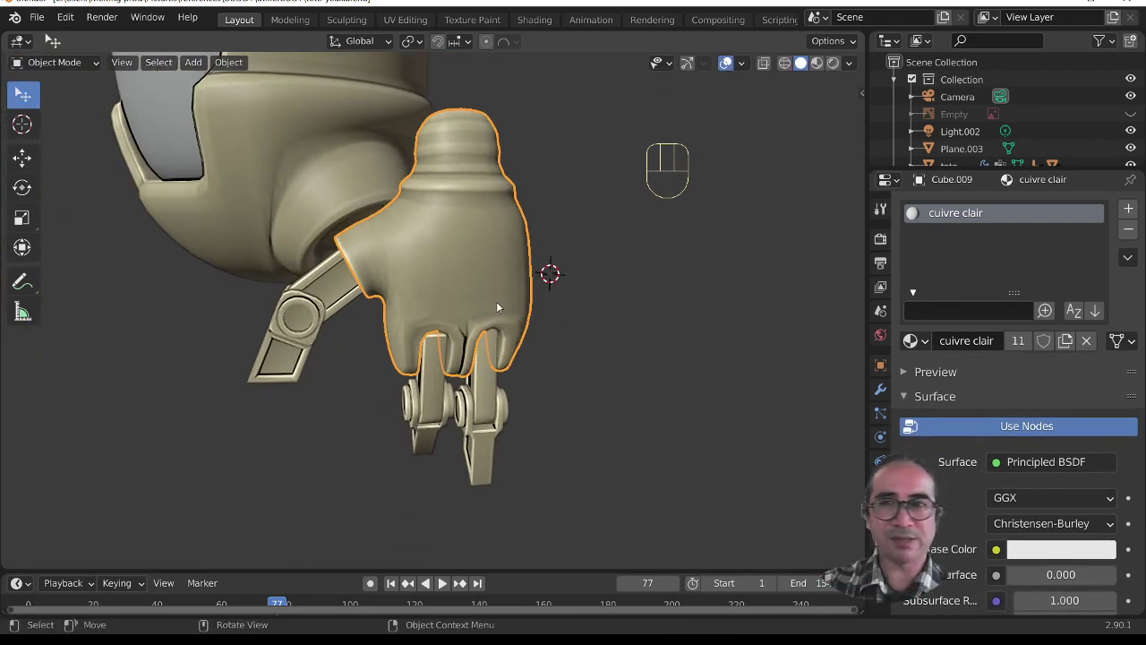
middle_drag(517, 440, 517, 411)
key(Tab)
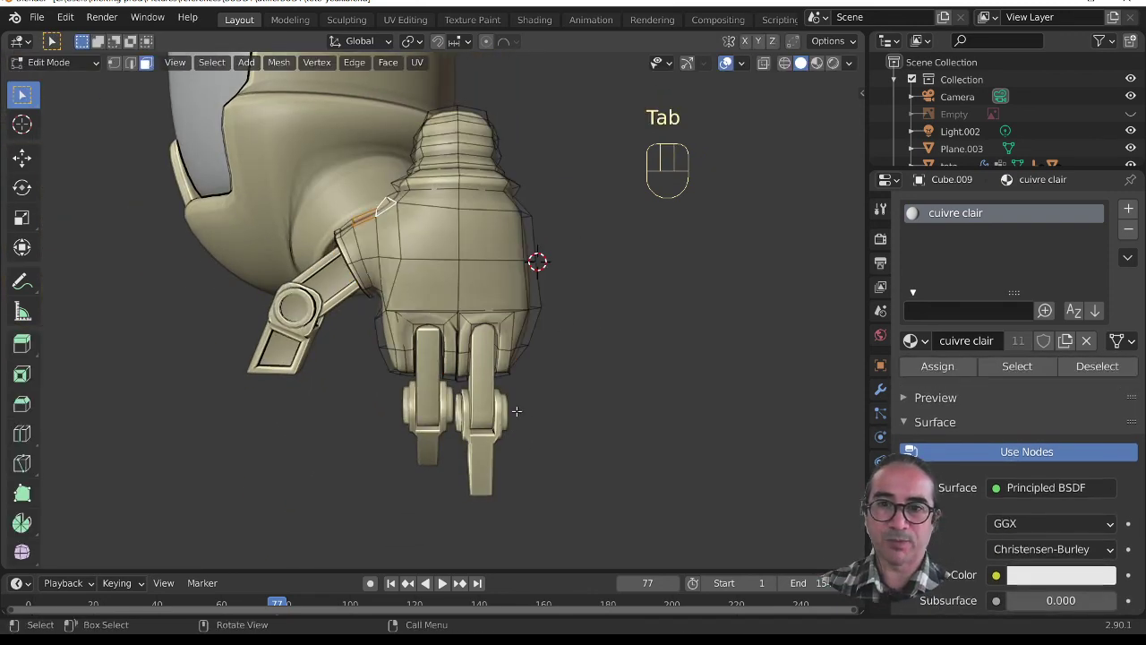